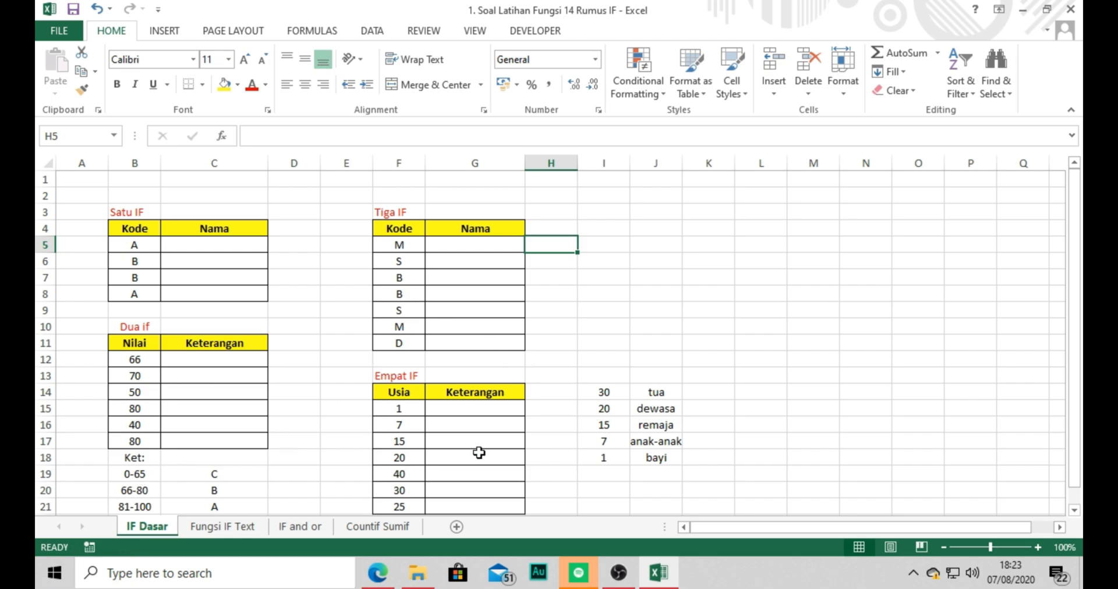
Step: Look over the Fungsi IF Text, IF and or, and Countif Sumif sheets, and return to IF Dasar
{"action": "left_click", "coordinate": [239, 387]}
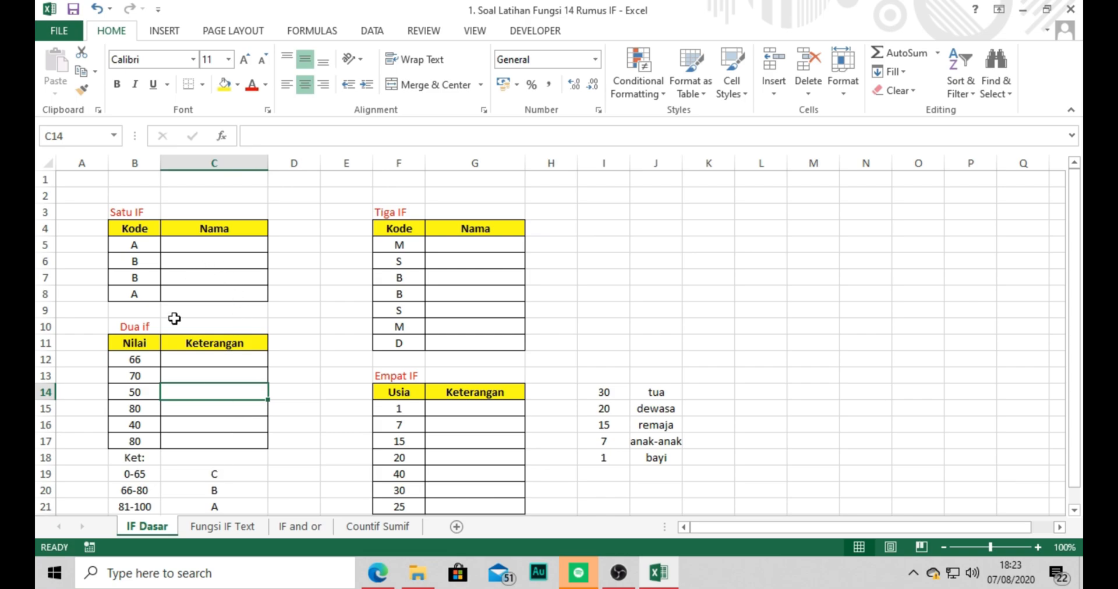
{"action": "left_click", "coordinate": [205, 532]}
{"action": "left_click", "coordinate": [285, 533]}
{"action": "left_click", "coordinate": [360, 533]}
{"action": "left_click", "coordinate": [160, 525]}
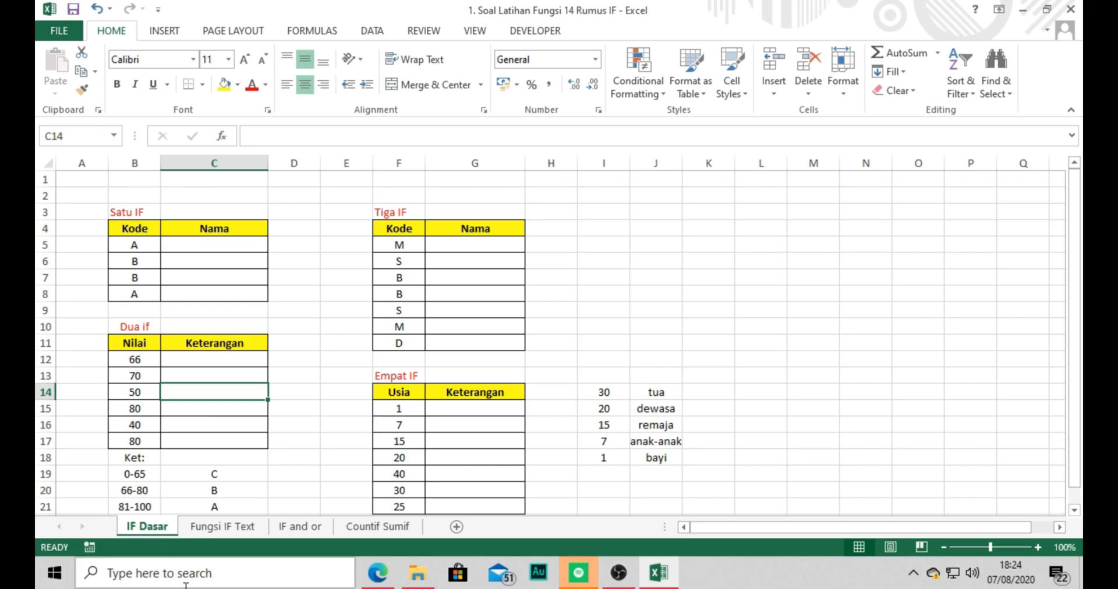
{"action": "left_click", "coordinate": [271, 355]}
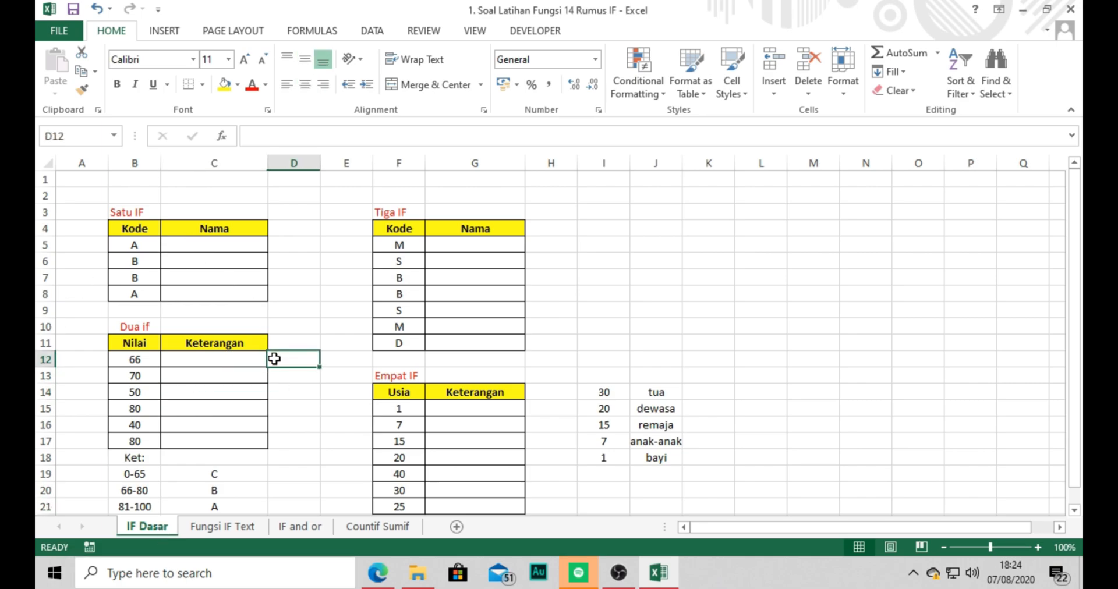
{"action": "left_click", "coordinate": [276, 309]}
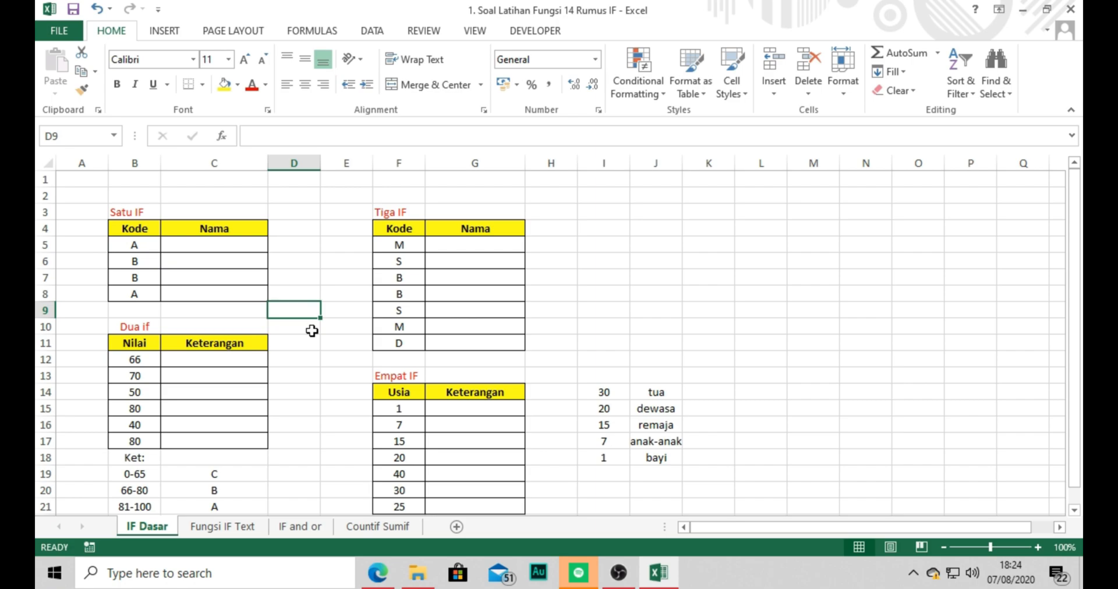
{"action": "key", "text": "Down"}
{"action": "key", "text": "Down"}
{"action": "key", "text": "Down"}
{"action": "key", "text": "Down"}
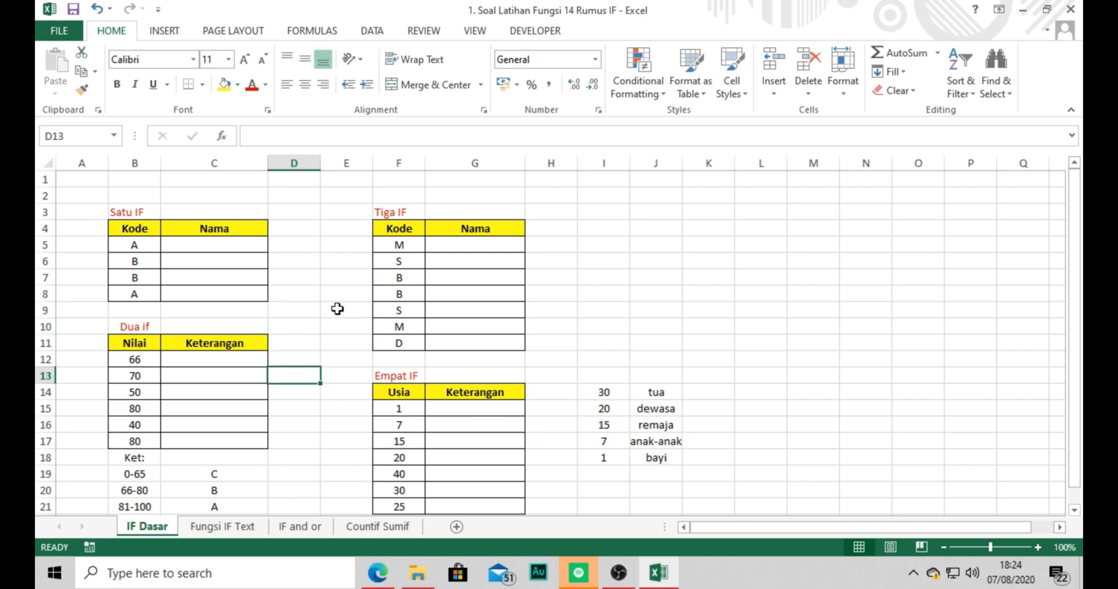
Step: Note the names for codes A and B beside the Satu IF table: apel in D5 and belimbing in D6
{"action": "left_click", "coordinate": [169, 261]}
{"action": "left_click", "coordinate": [166, 244]}
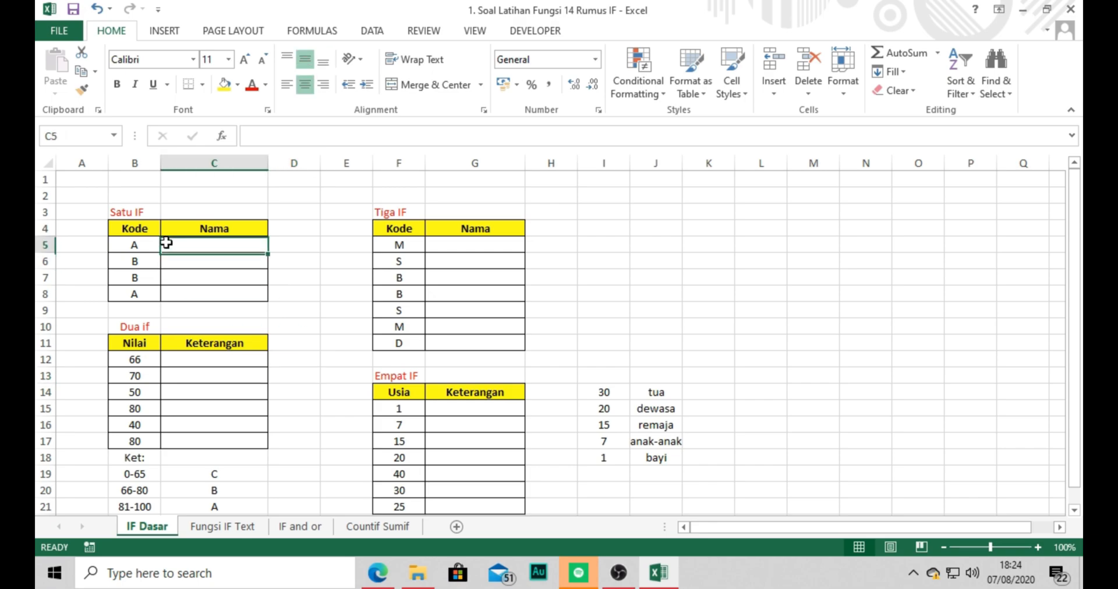
{"action": "left_click", "coordinate": [135, 245]}
{"action": "key", "text": "Down"}
{"action": "key", "text": "Down"}
{"action": "key", "text": "Down"}
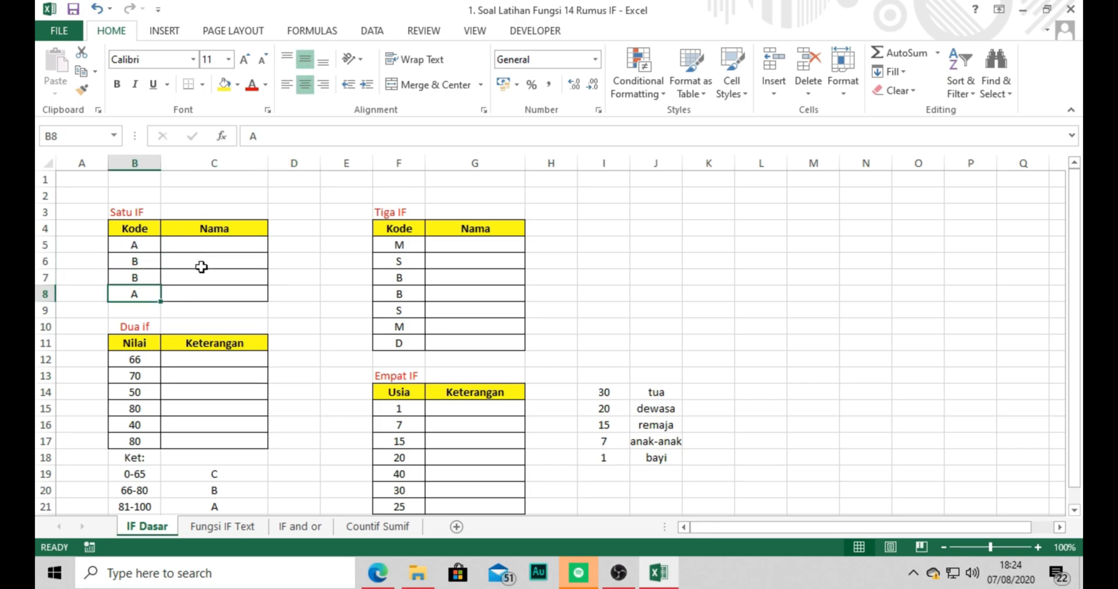
{"action": "left_click", "coordinate": [220, 245]}
{"action": "left_click", "coordinate": [295, 243]}
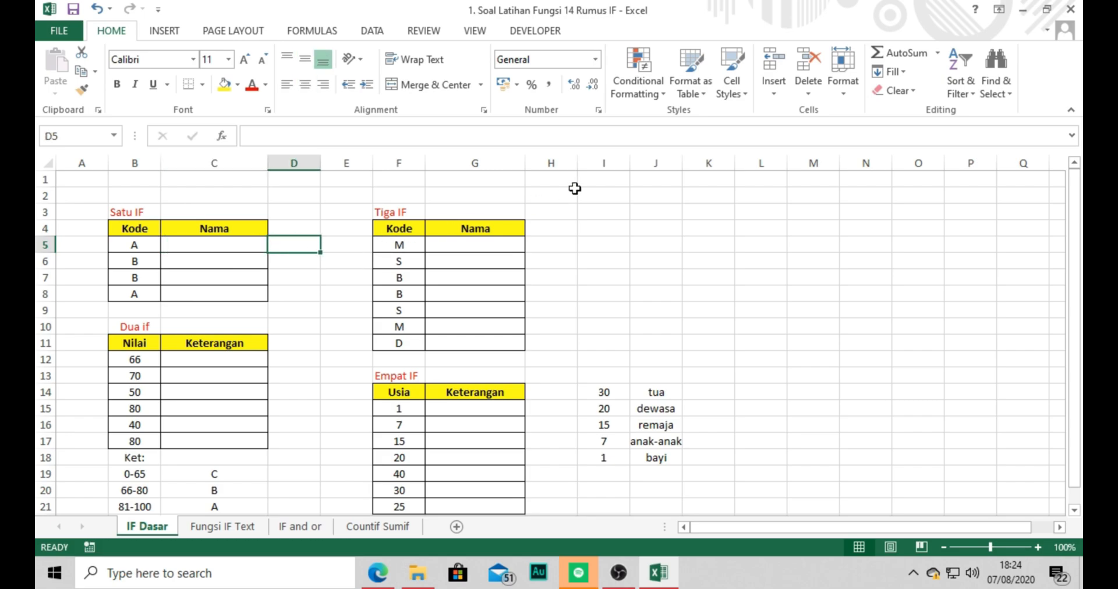
{"action": "type", "text": "apel"}
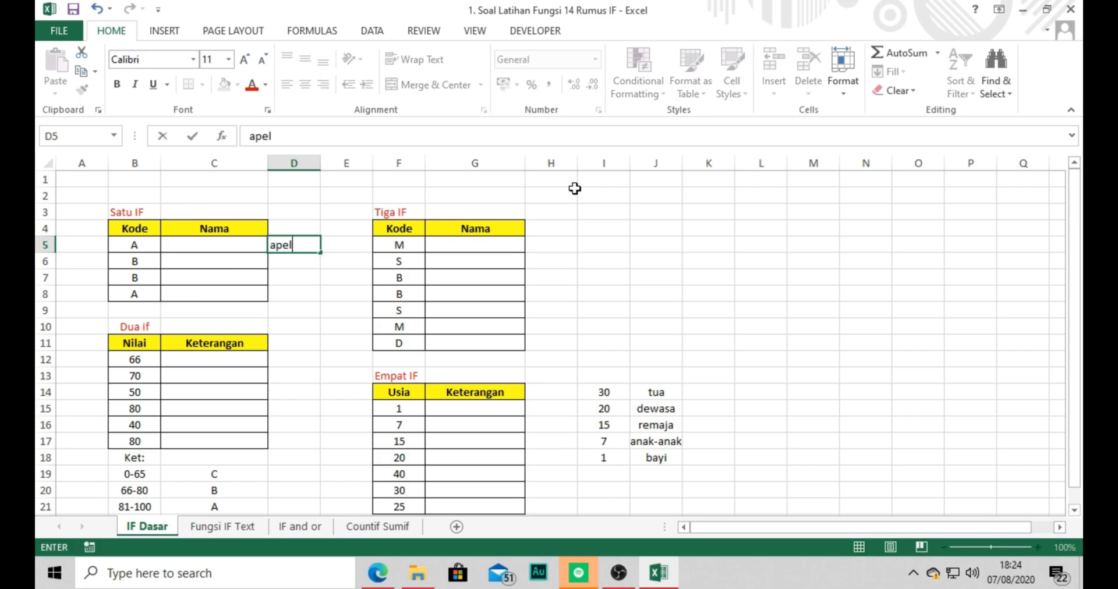
{"action": "key", "text": "Return"}
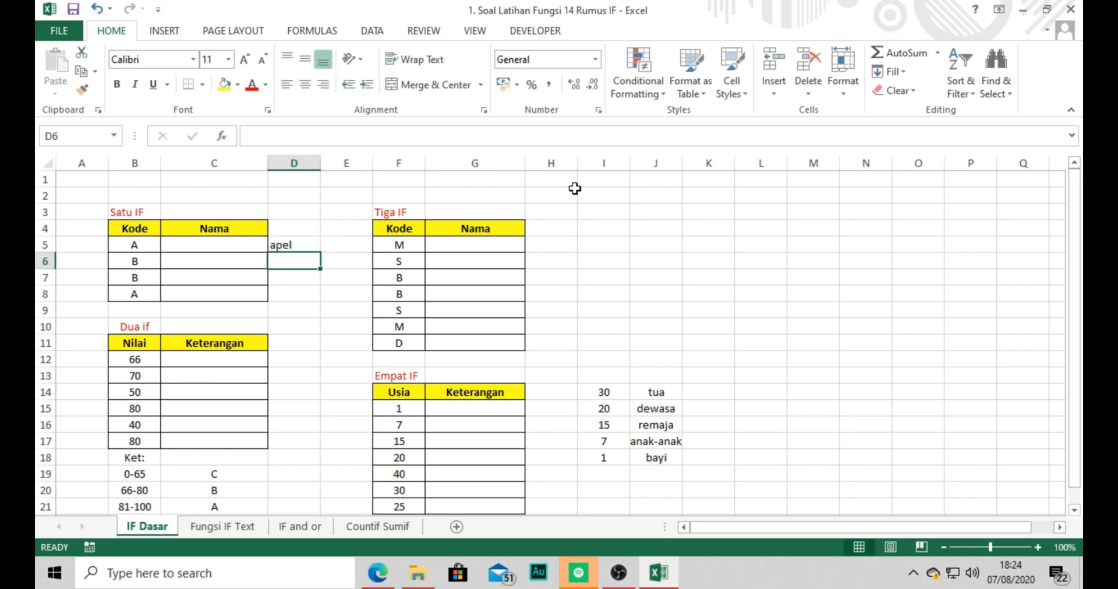
{"action": "type", "text": "belimbing"}
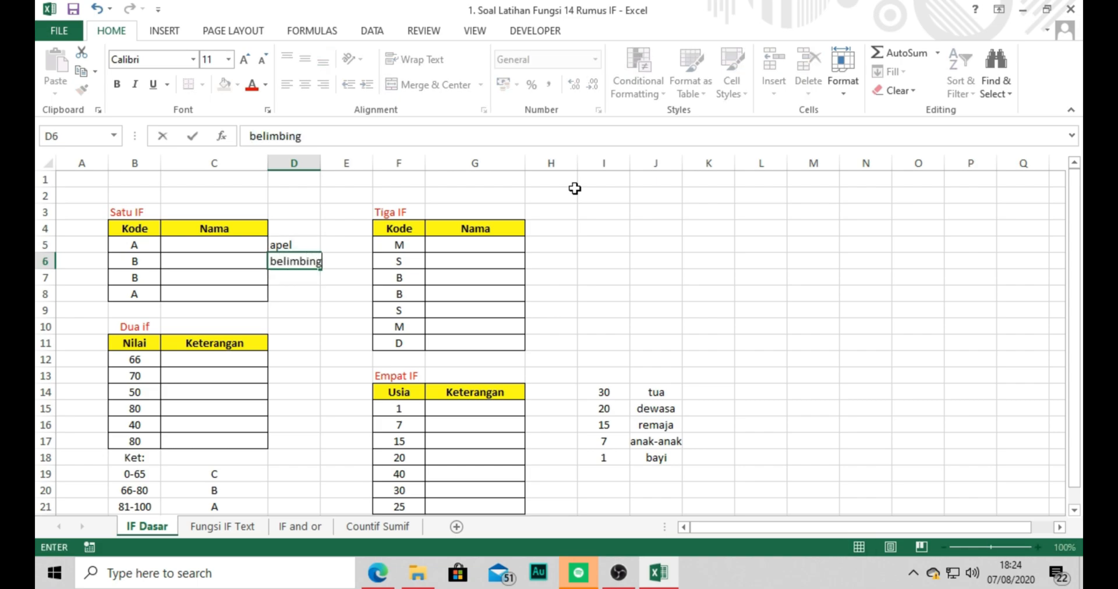
{"action": "key", "text": "Return"}
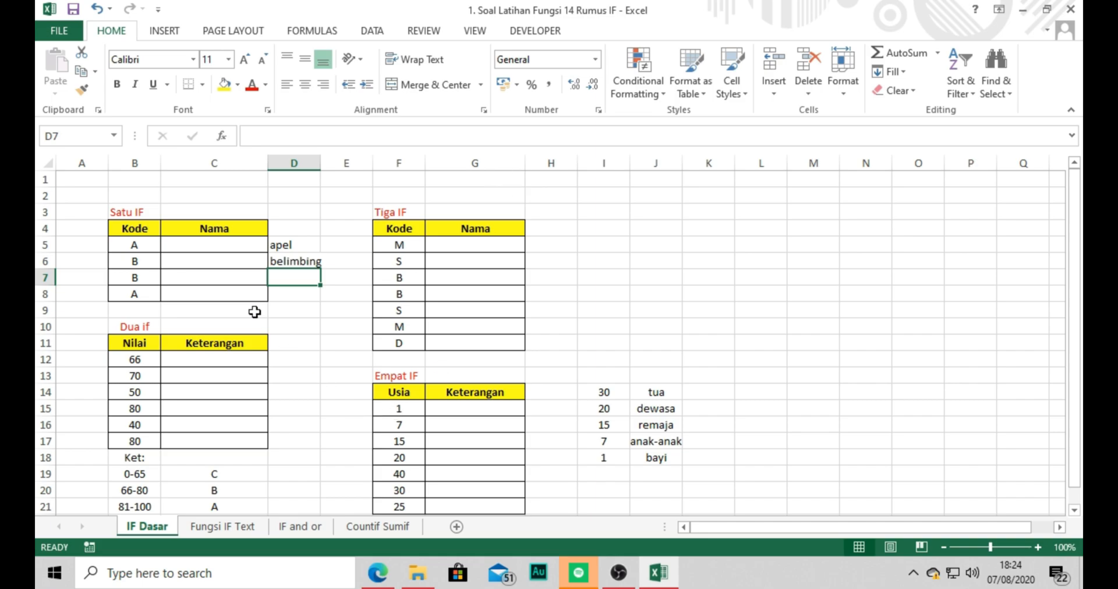
Step: Review each code in the Satu IF table together with its empty Nama cell
{"action": "left_click", "coordinate": [196, 246]}
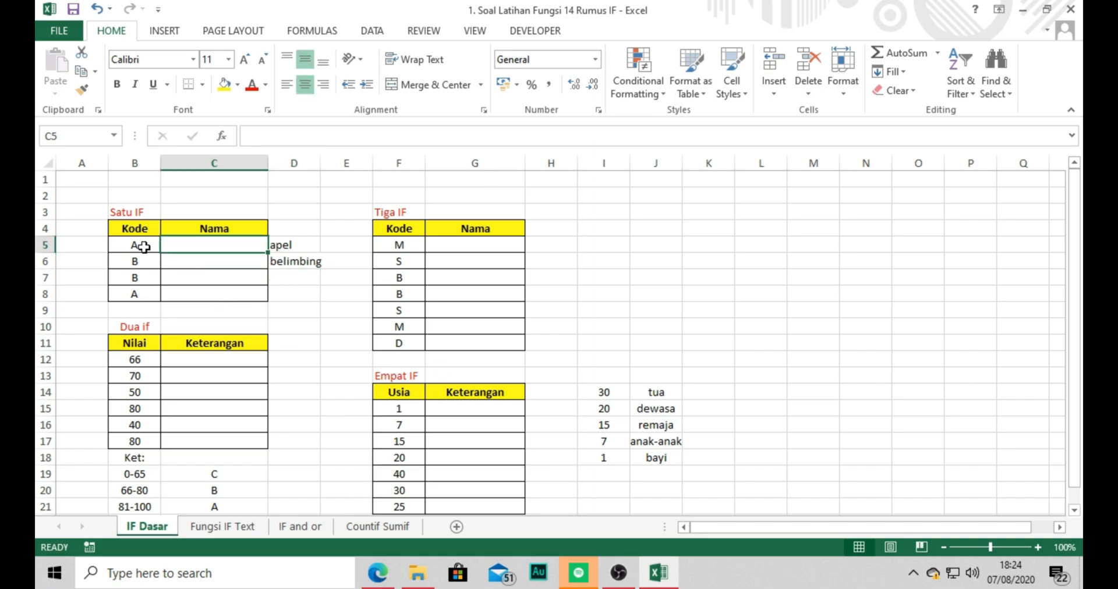
{"action": "left_click", "coordinate": [144, 247]}
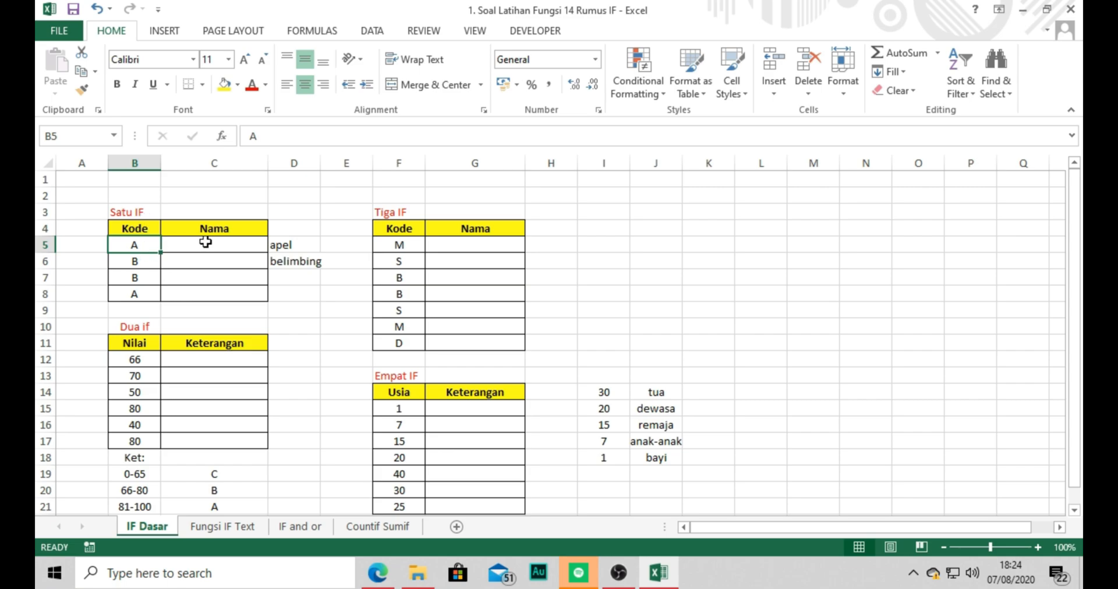
{"action": "left_click", "coordinate": [152, 262]}
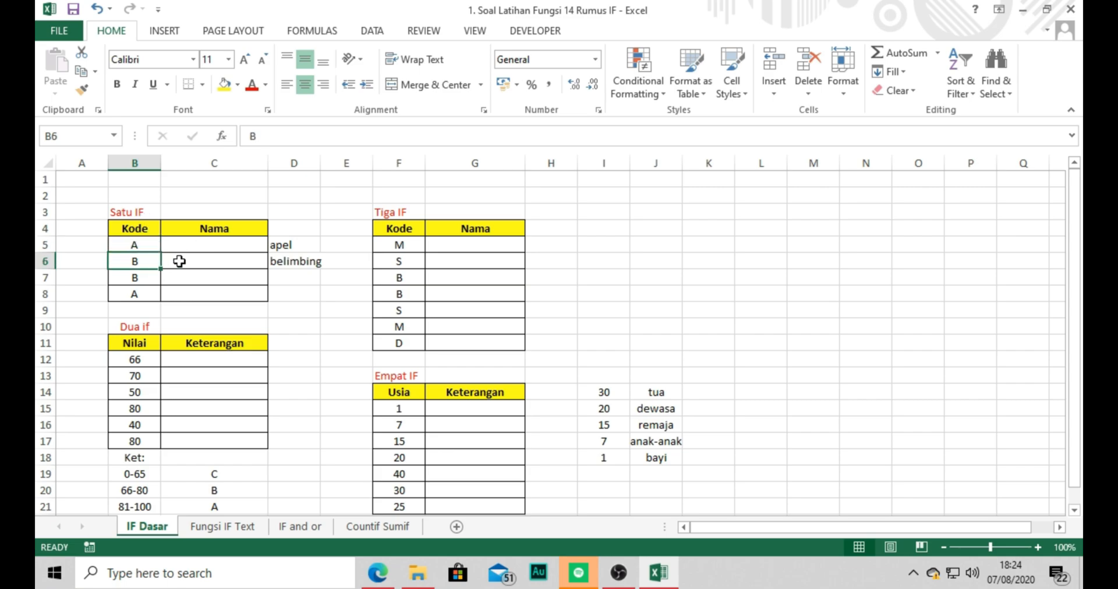
{"action": "left_click", "coordinate": [131, 279]}
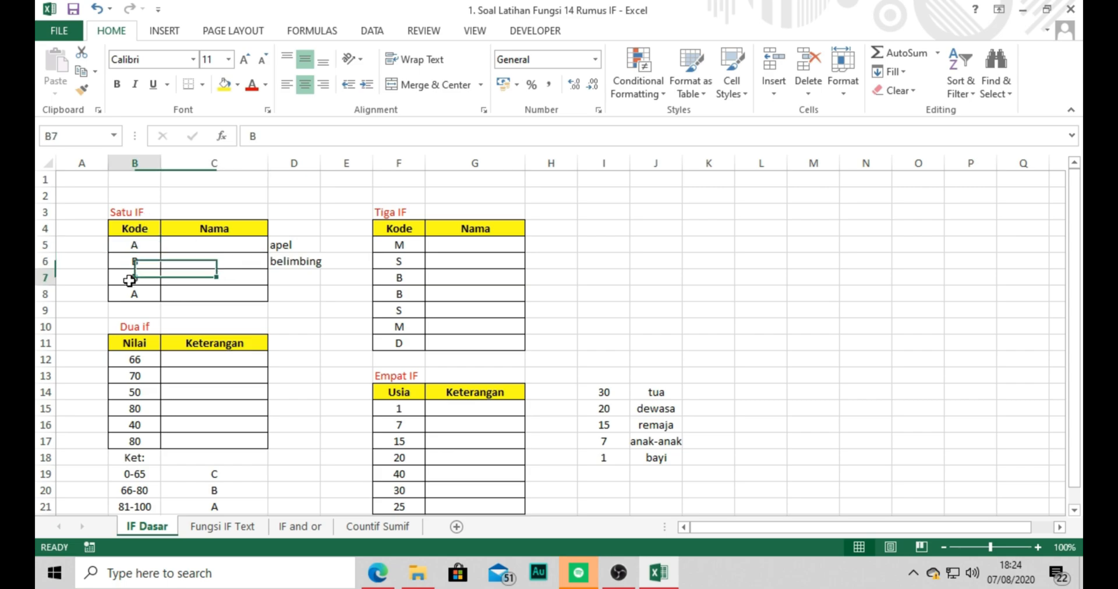
{"action": "left_click", "coordinate": [168, 278]}
{"action": "left_click", "coordinate": [145, 290]}
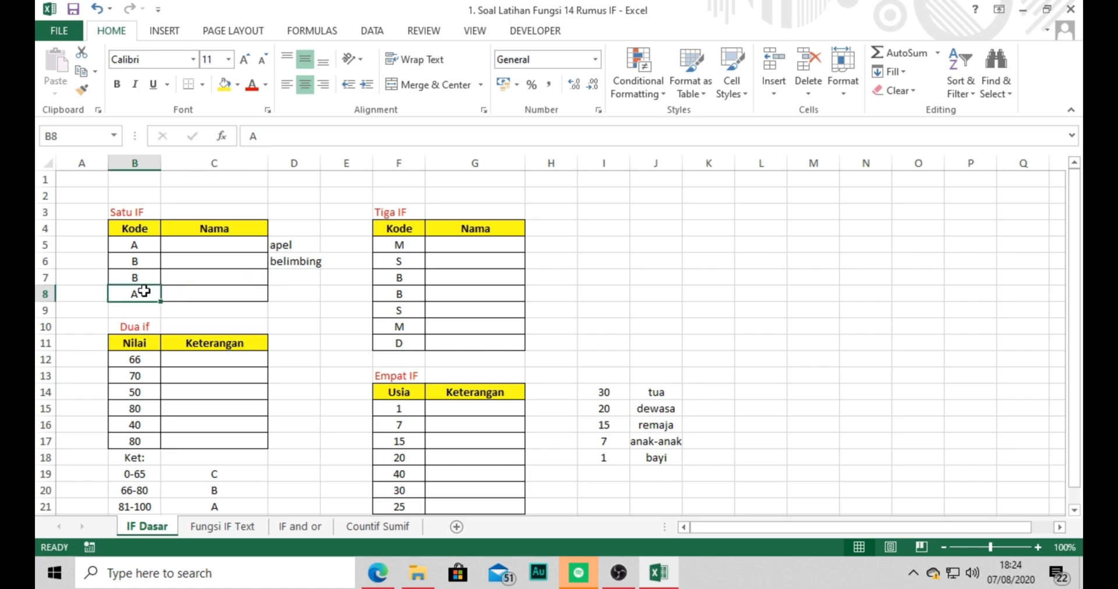
{"action": "left_click", "coordinate": [182, 291]}
Step: Begin an IF formula in C5 that returns "apel" when B5 equals "A"
{"action": "left_click", "coordinate": [183, 251]}
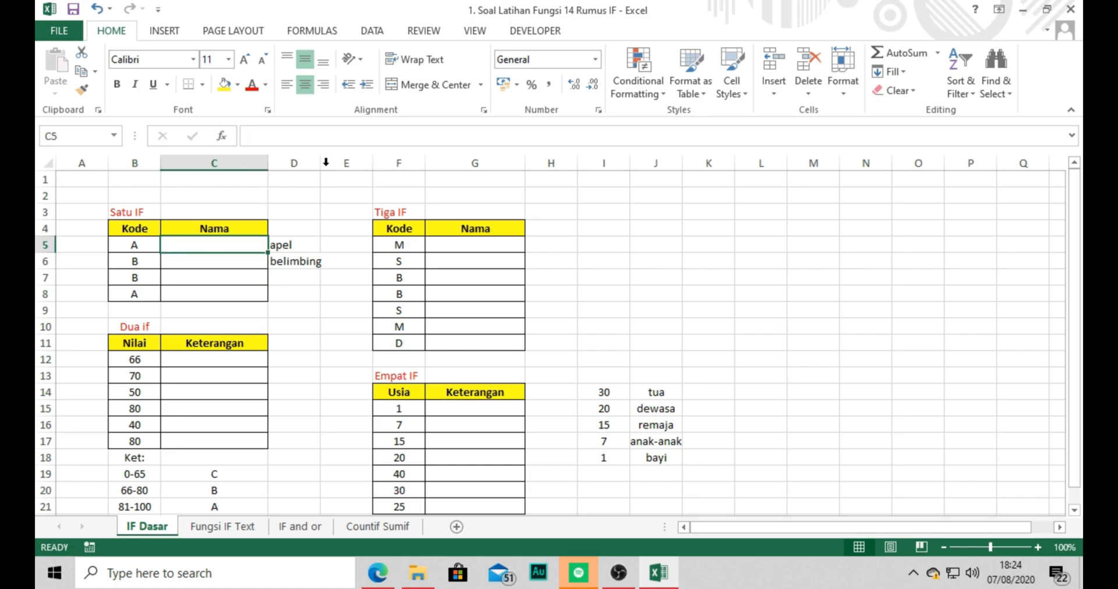
{"action": "left_click", "coordinate": [352, 136]}
{"action": "type", "text": "="}
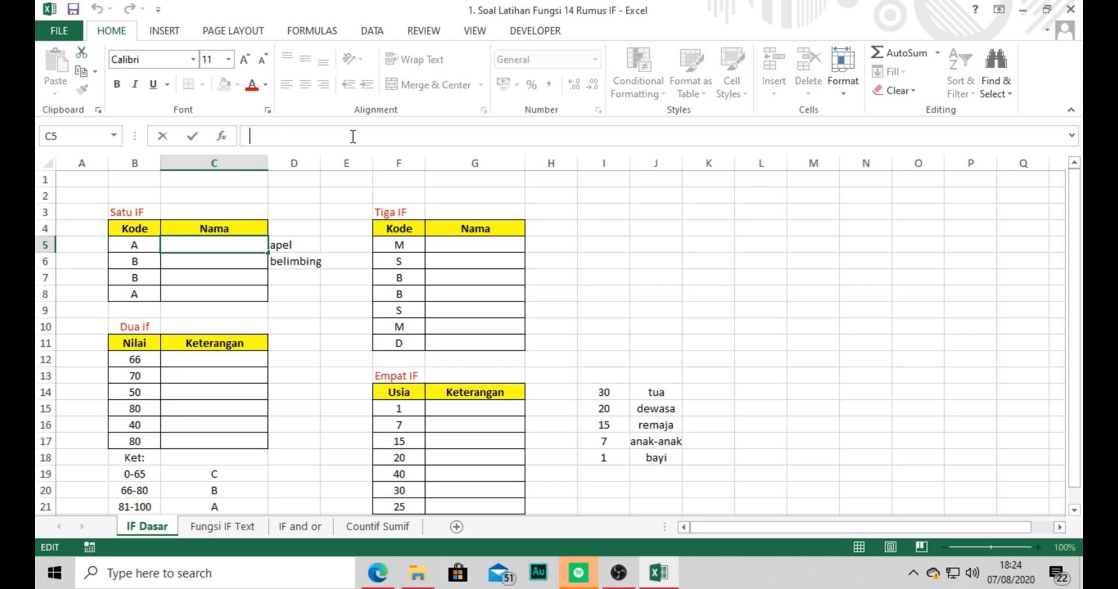
{"action": "type", "text": "if("}
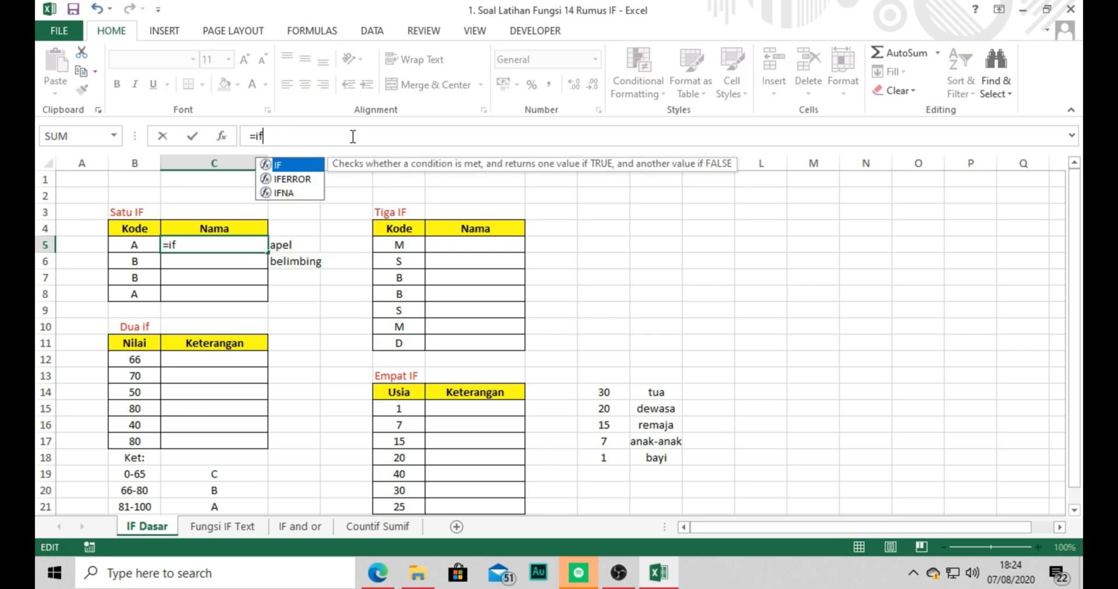
{"action": "right_click", "coordinate": [351, 137]}
{"action": "left_click", "coordinate": [111, 246]}
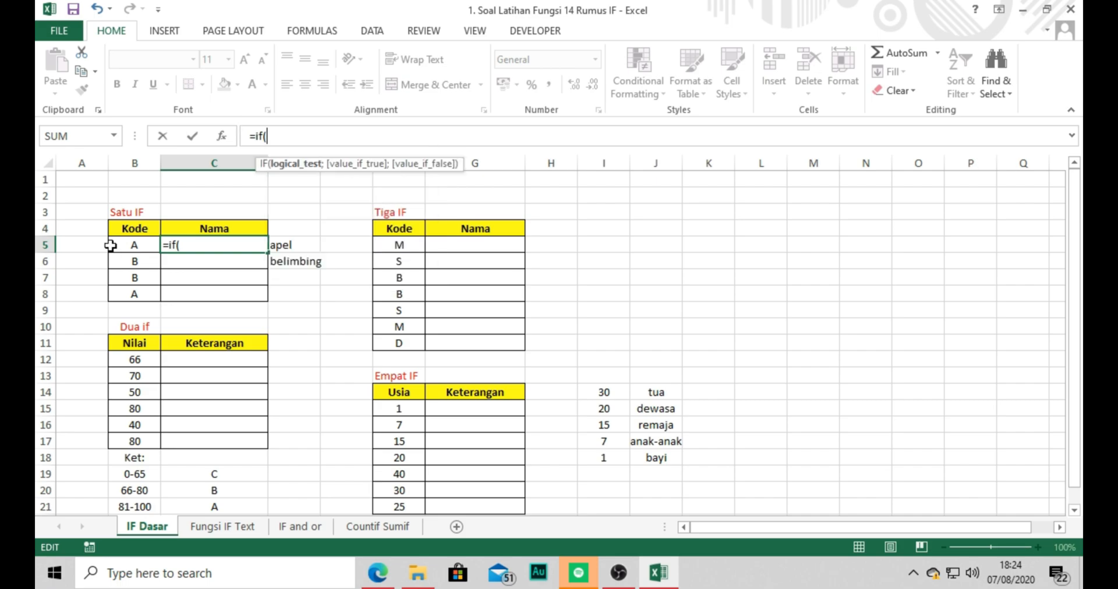
{"action": "left_click", "coordinate": [112, 245]}
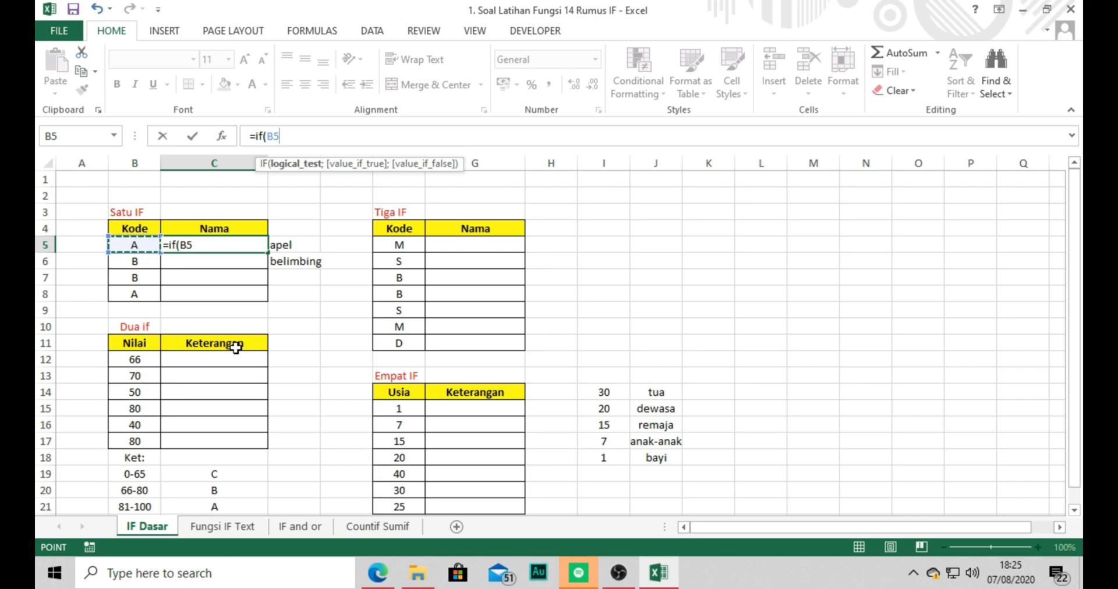
{"action": "type", "text": "="}
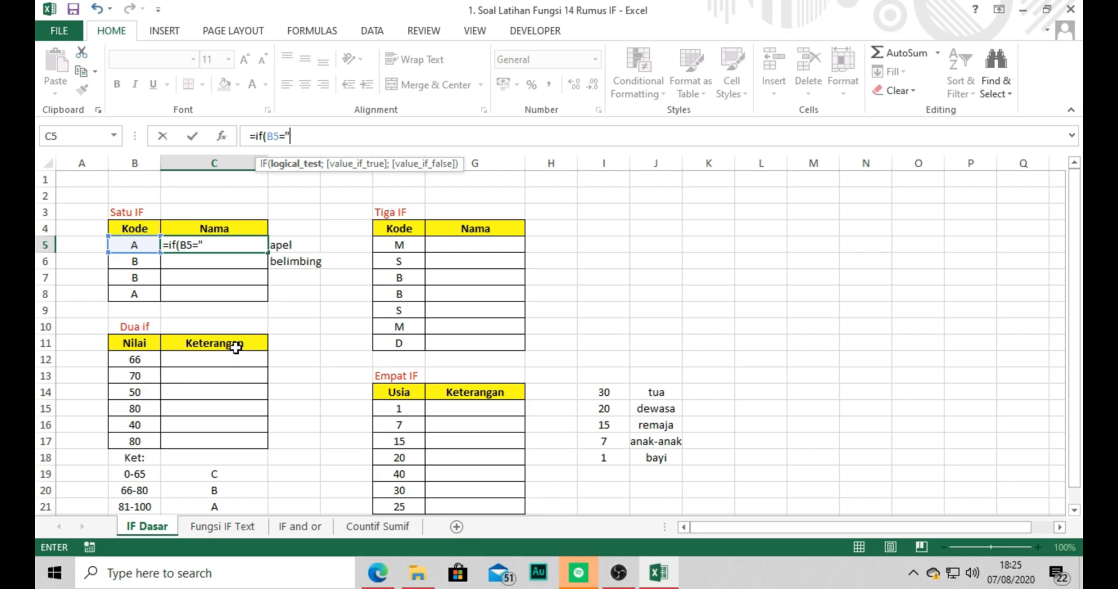
{"action": "type", "text": "A\";"}
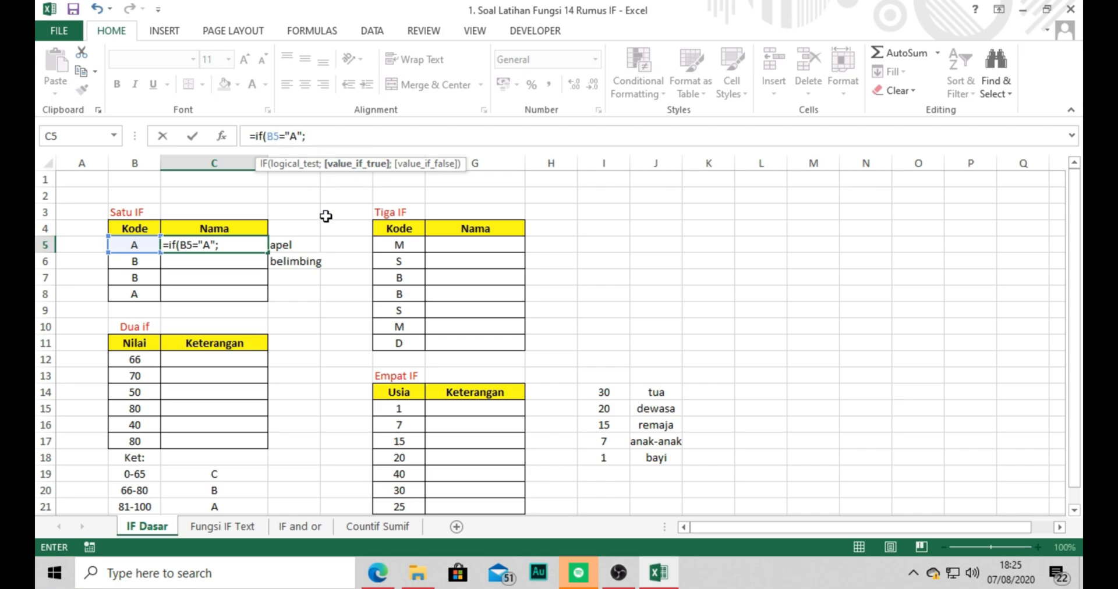
{"action": "type", "text": "\"apel\""}
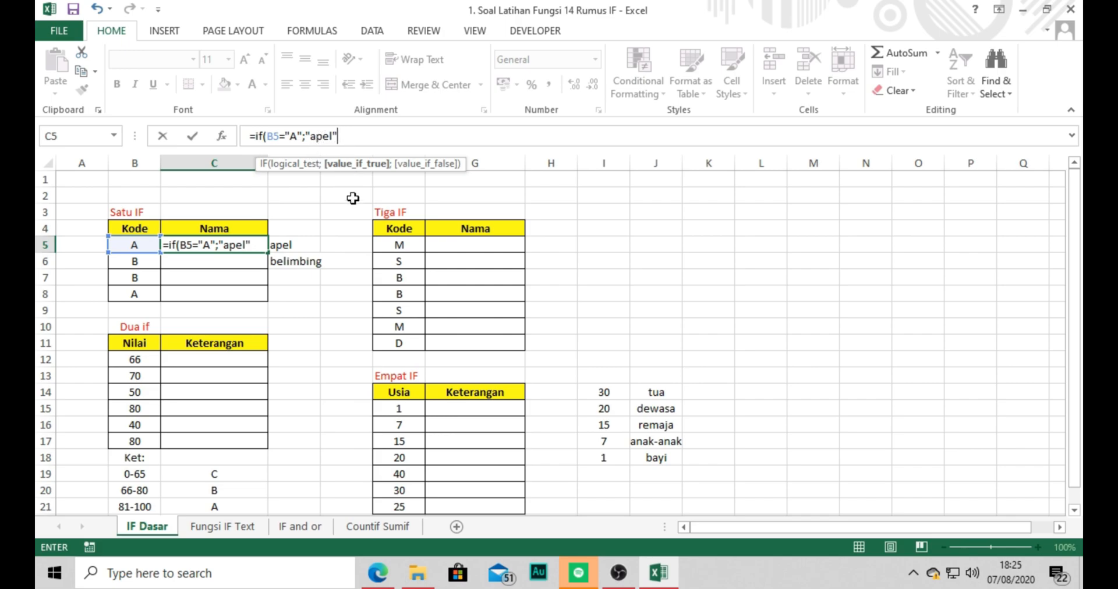
Step: Complete the C5 formula with a nested IF that returns "belimbing" when B5 equals "B", and enter it
{"action": "type", "text": ";"}
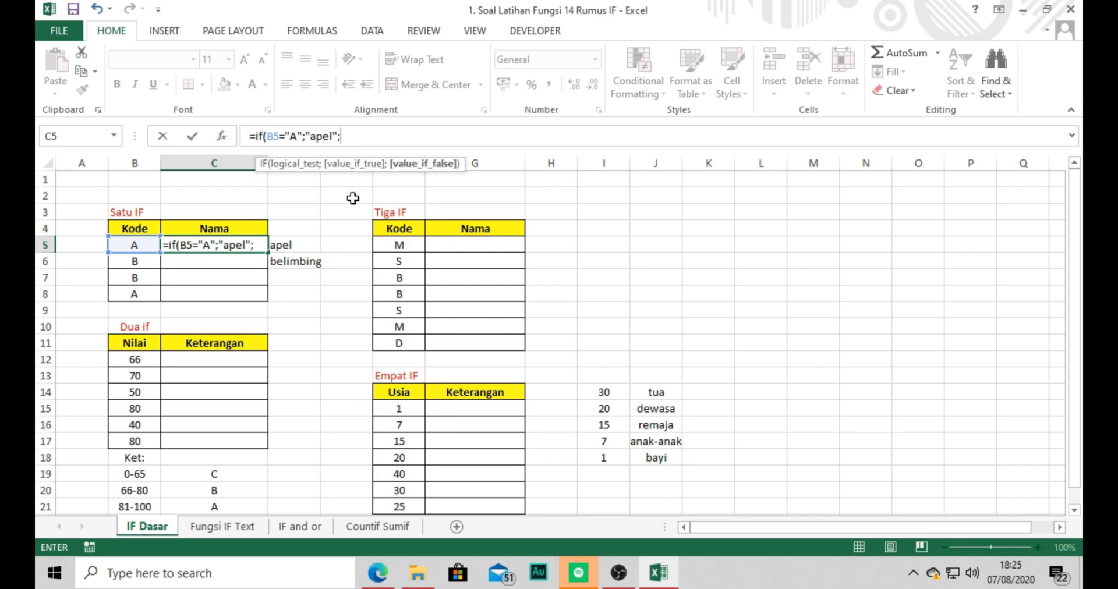
{"action": "type", "text": "if"}
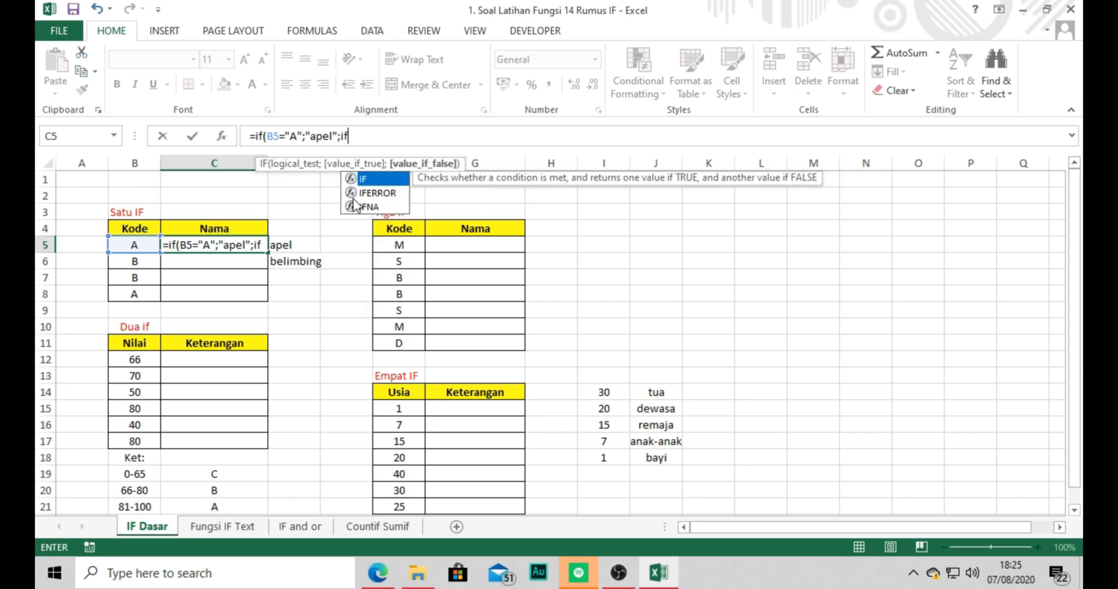
{"action": "type", "text": "(b5=\""}
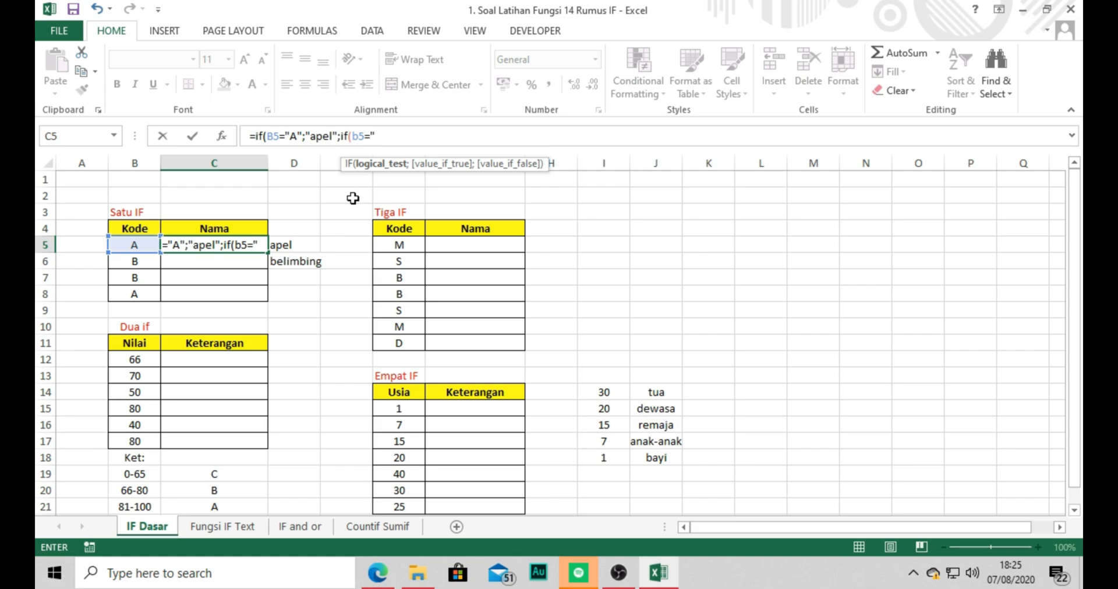
{"action": "type", "text": "B\";"}
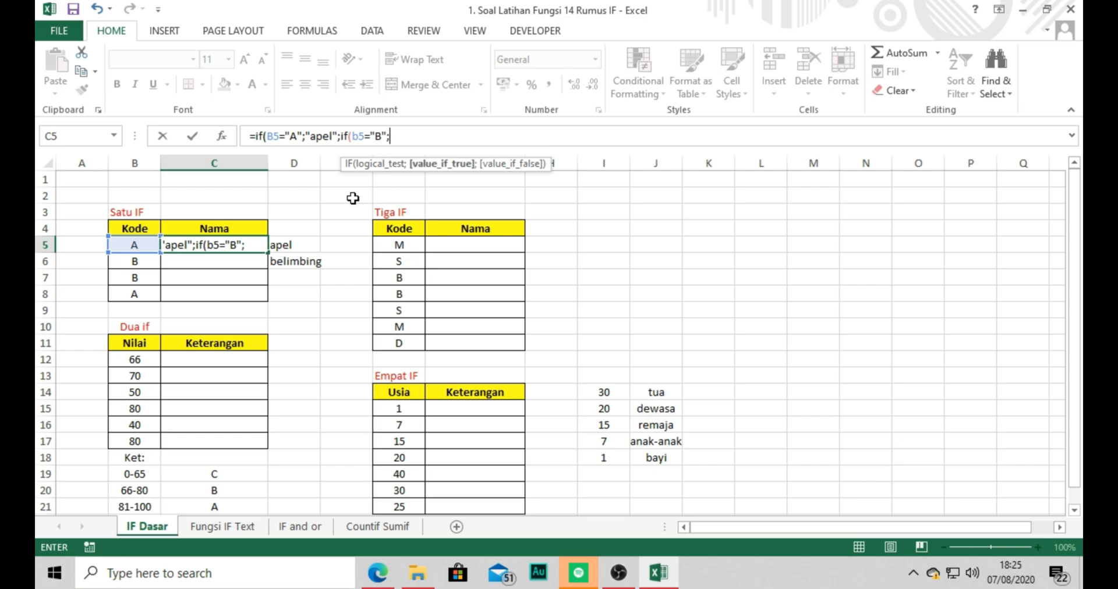
{"action": "type", "text": "\"belimbing"}
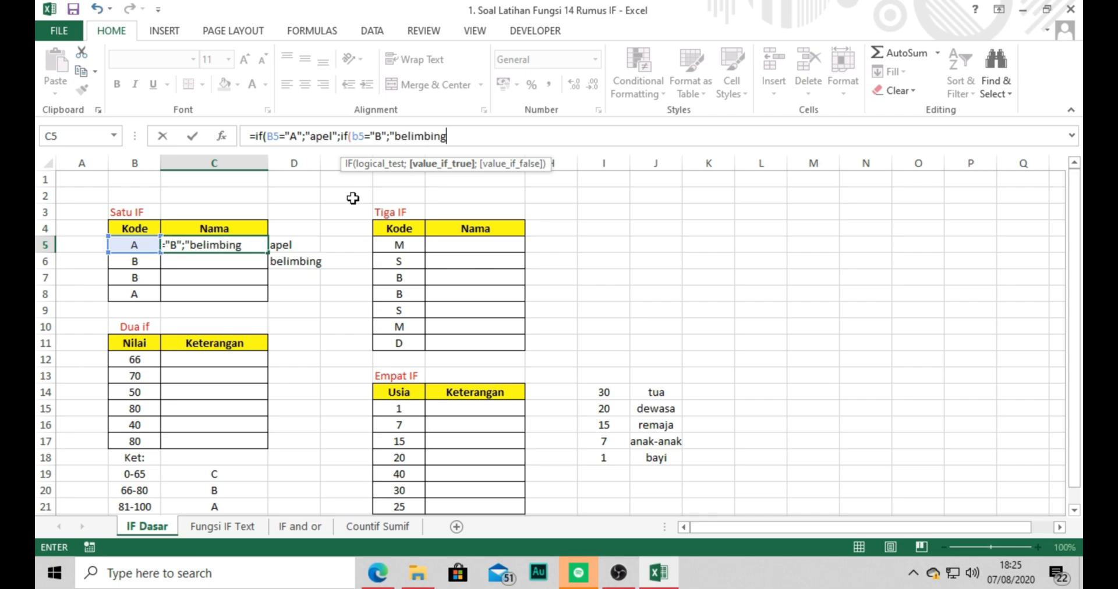
{"action": "type", "text": "\""}
{"action": "type", "text": "))"}
{"action": "key", "text": "Return"}
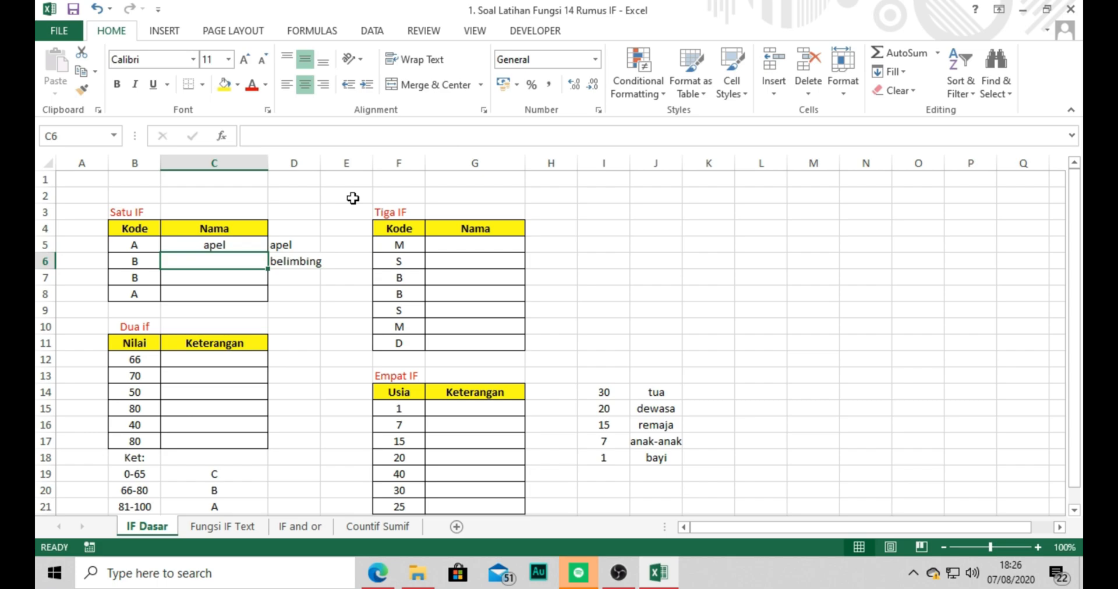
Step: Fill the C5 formula down through C8 and check the formula in each Nama cell
{"action": "left_click", "coordinate": [263, 245]}
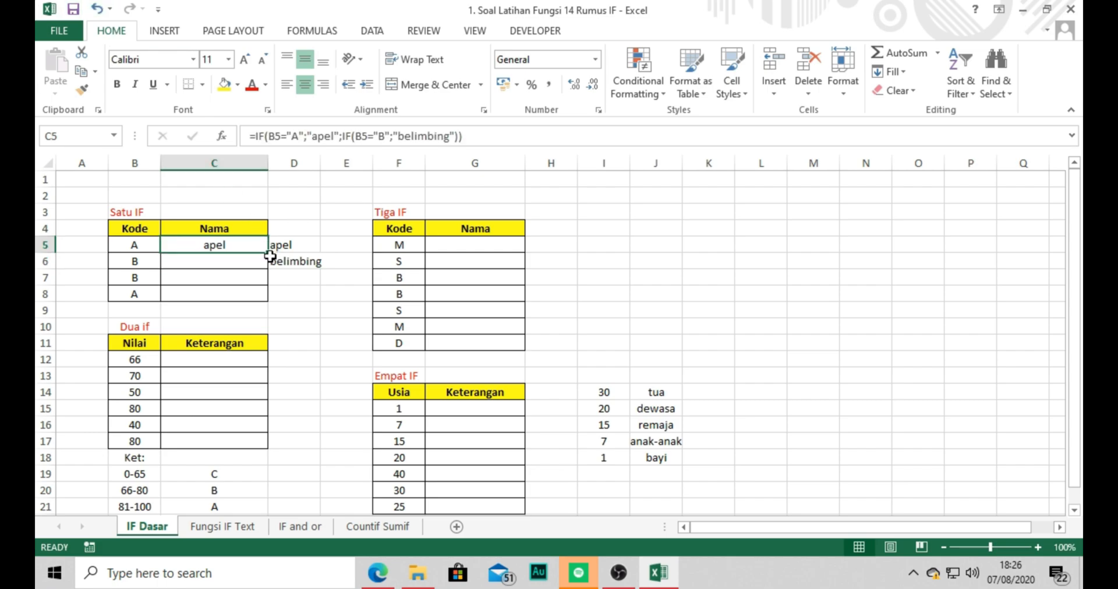
{"action": "left_click_drag", "start_coordinate": [269, 253], "coordinate": [267, 299]}
{"action": "left_click", "coordinate": [346, 310]}
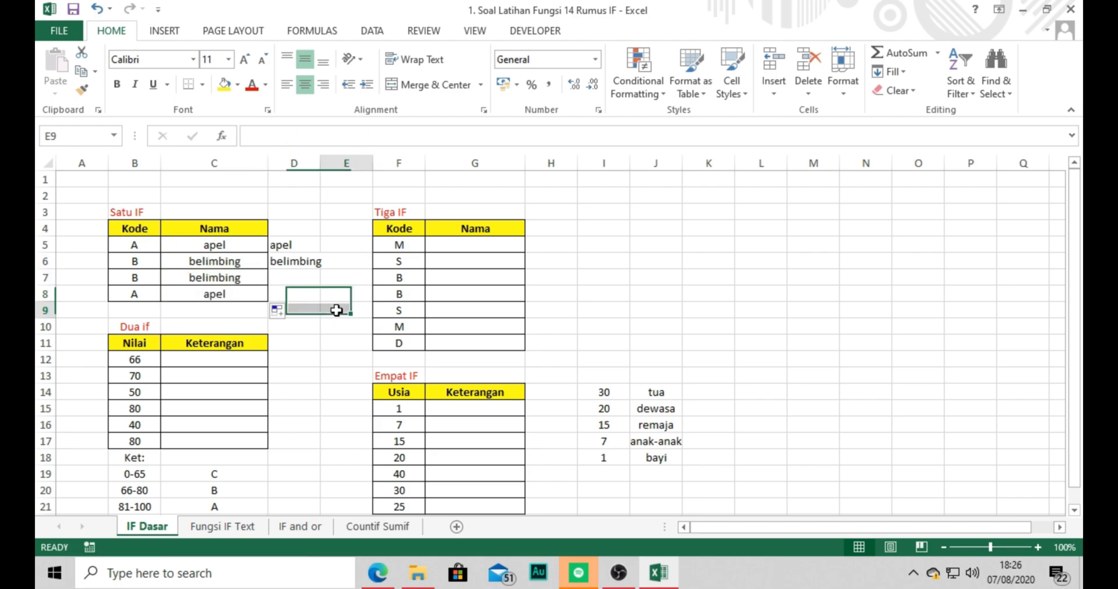
{"action": "left_click", "coordinate": [198, 241]}
{"action": "left_click", "coordinate": [200, 259]}
{"action": "left_click", "coordinate": [209, 279]}
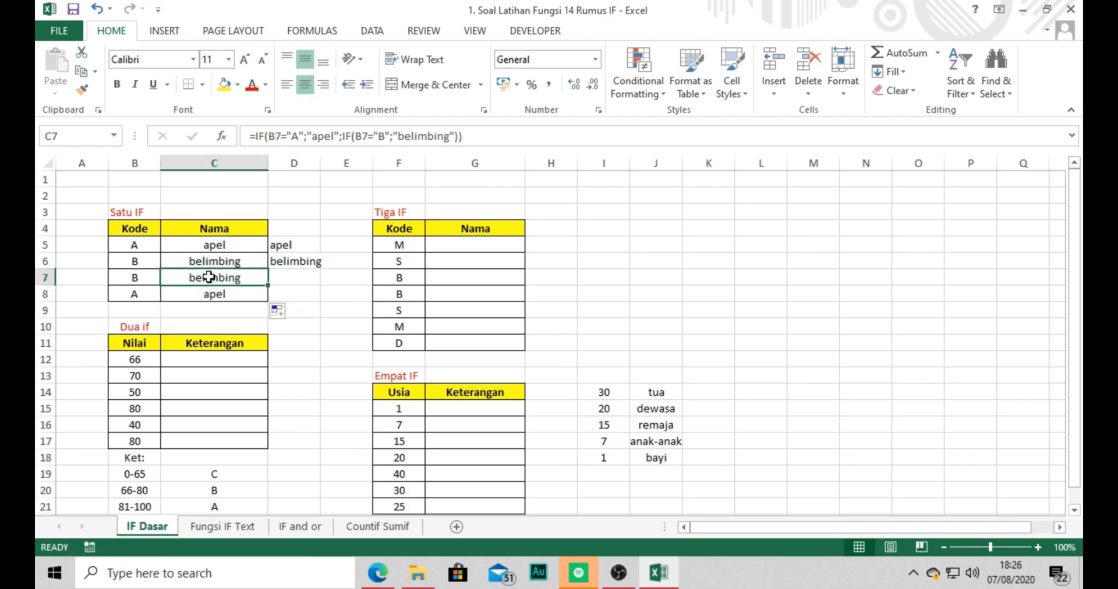
{"action": "left_click", "coordinate": [208, 292]}
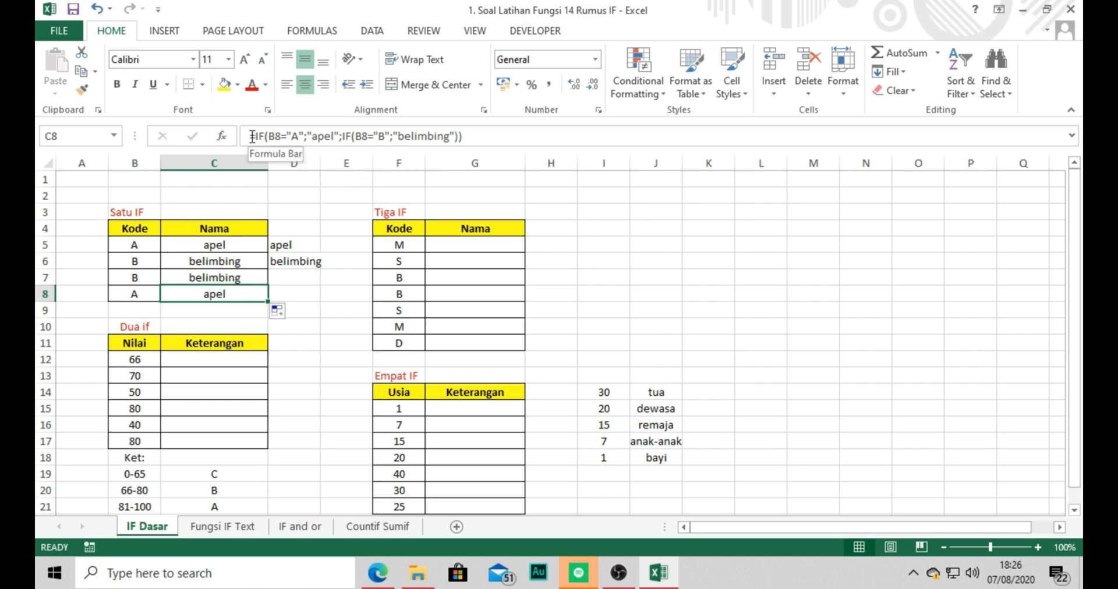
Step: Examine the nested IF formula in C8 and compare the other Nama formulas in the Satu IF table with their codes
{"action": "left_click_drag", "start_coordinate": [252, 136], "coordinate": [463, 140]}
{"action": "left_click", "coordinate": [415, 140]}
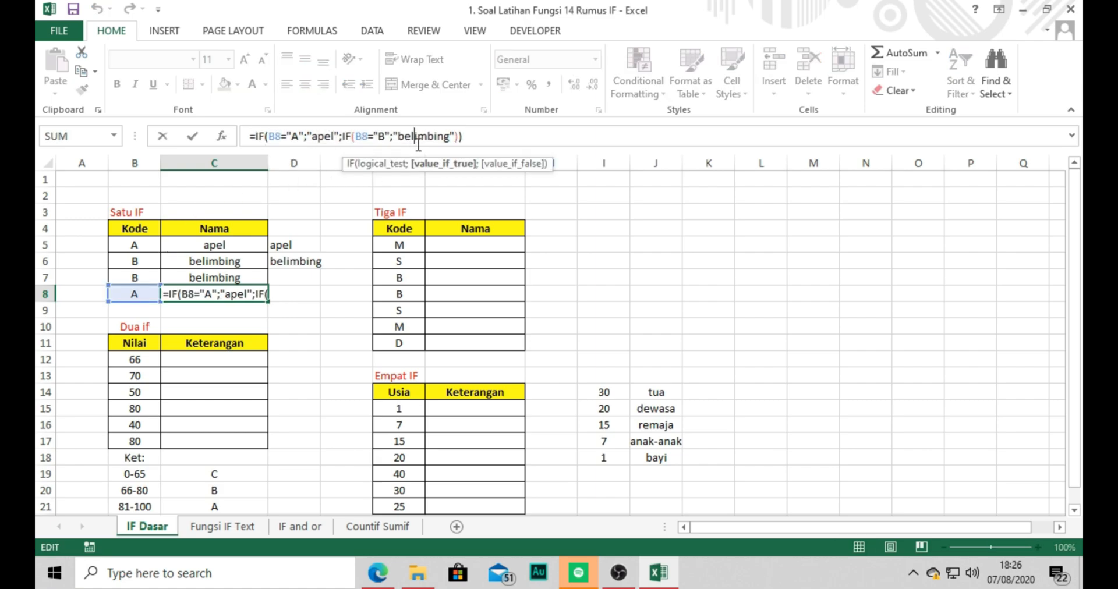
{"action": "left_click", "coordinate": [255, 137]}
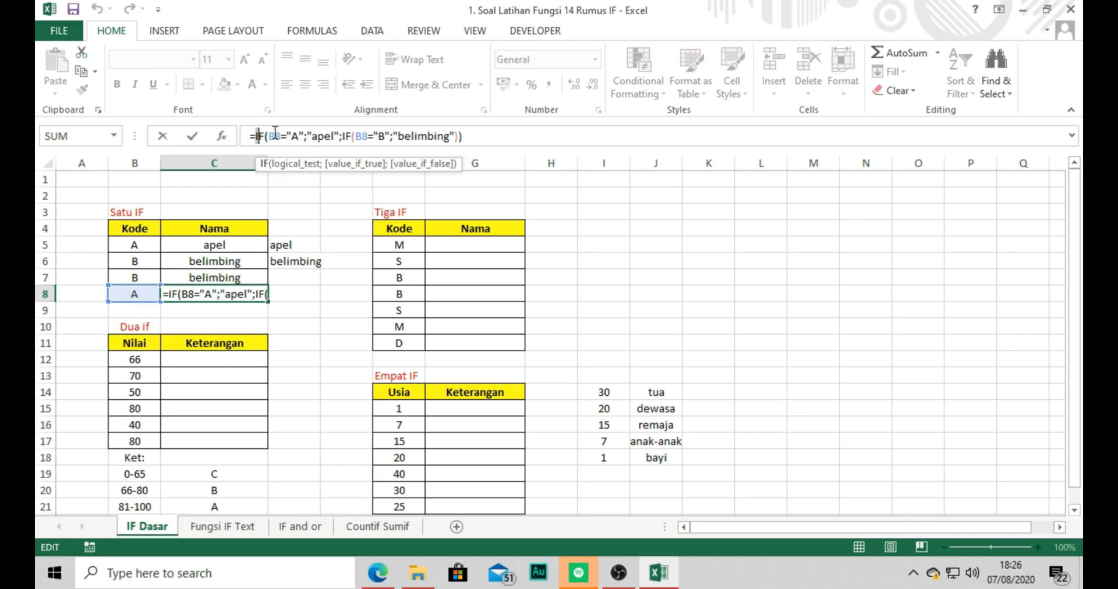
{"action": "left_click", "coordinate": [509, 134]}
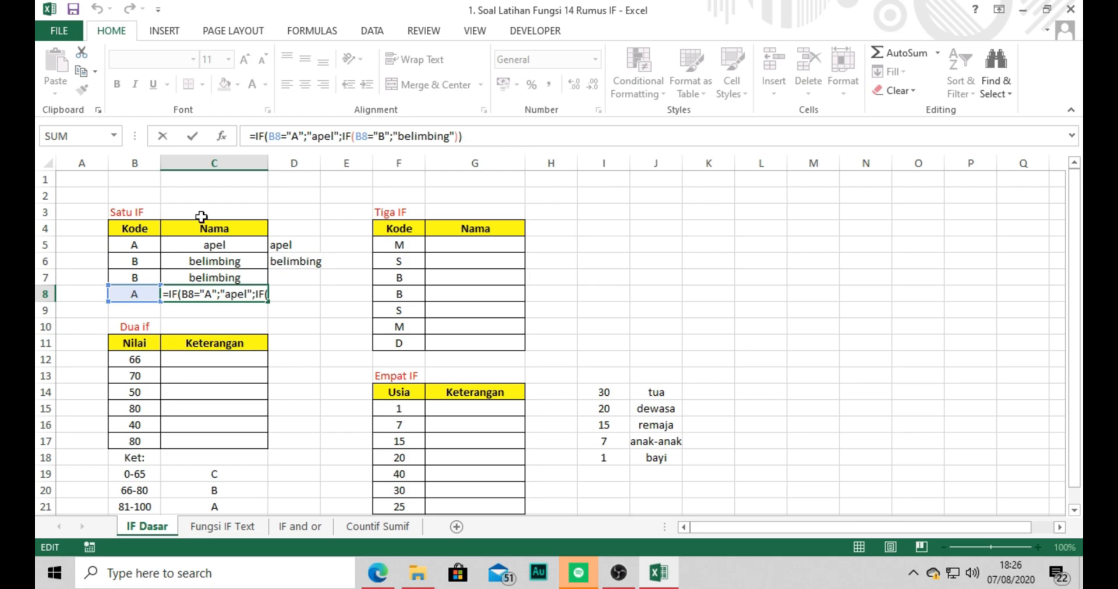
{"action": "key", "text": "Return"}
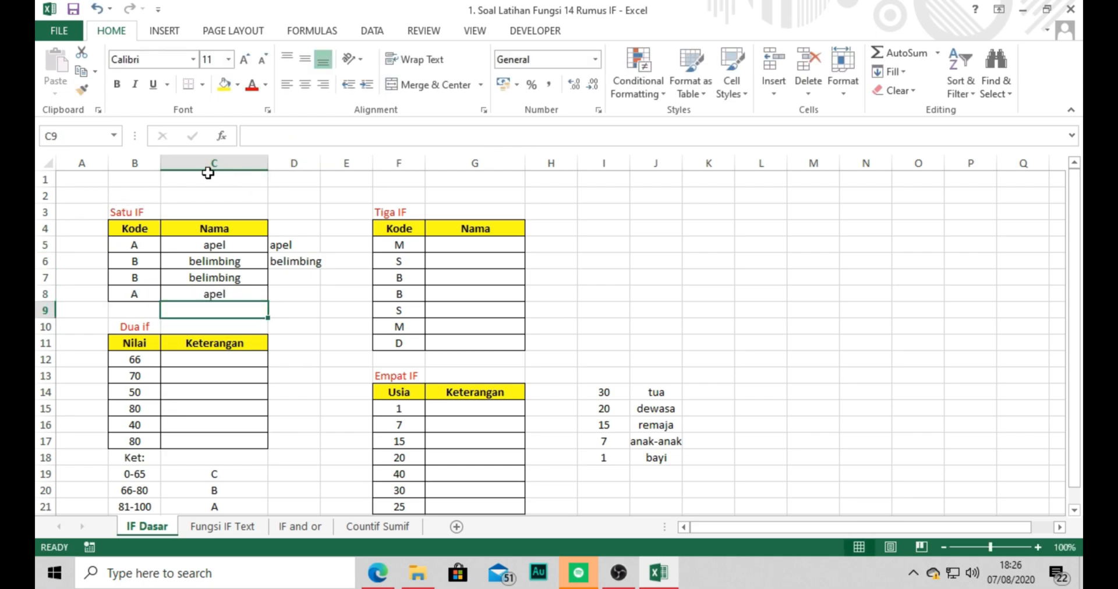
{"action": "left_click", "coordinate": [149, 212]}
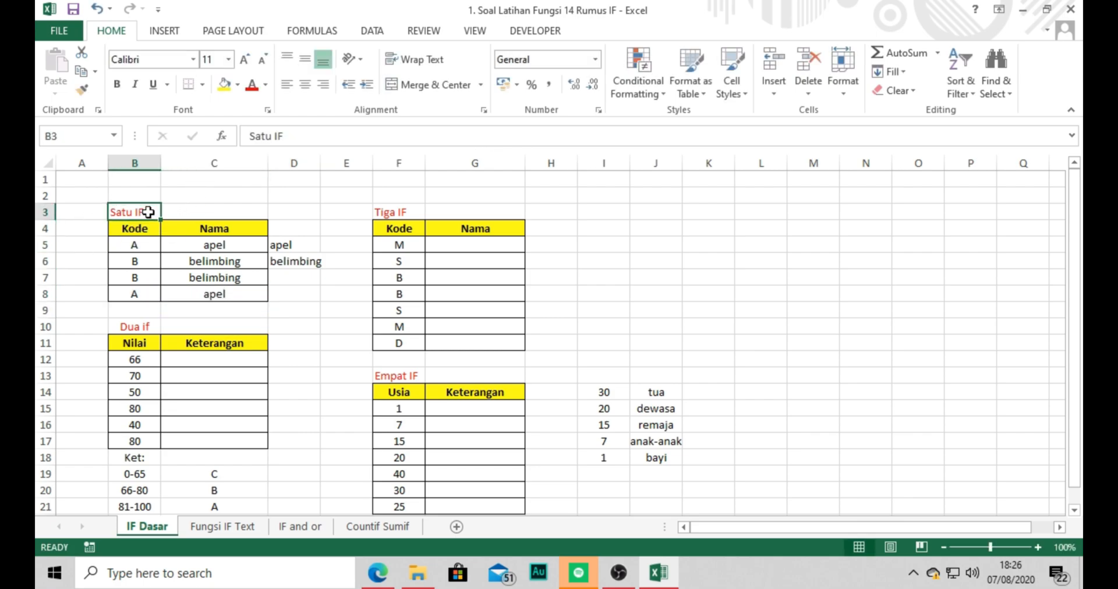
{"action": "left_click", "coordinate": [192, 245]}
{"action": "left_click", "coordinate": [203, 261]}
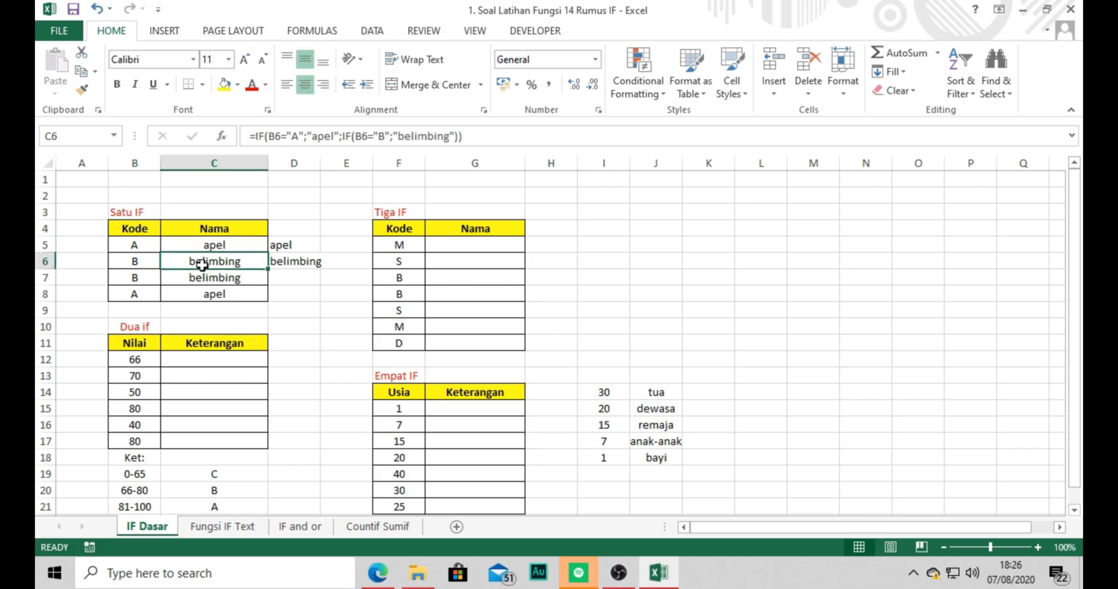
{"action": "left_click", "coordinate": [194, 277]}
{"action": "left_click", "coordinate": [150, 278]}
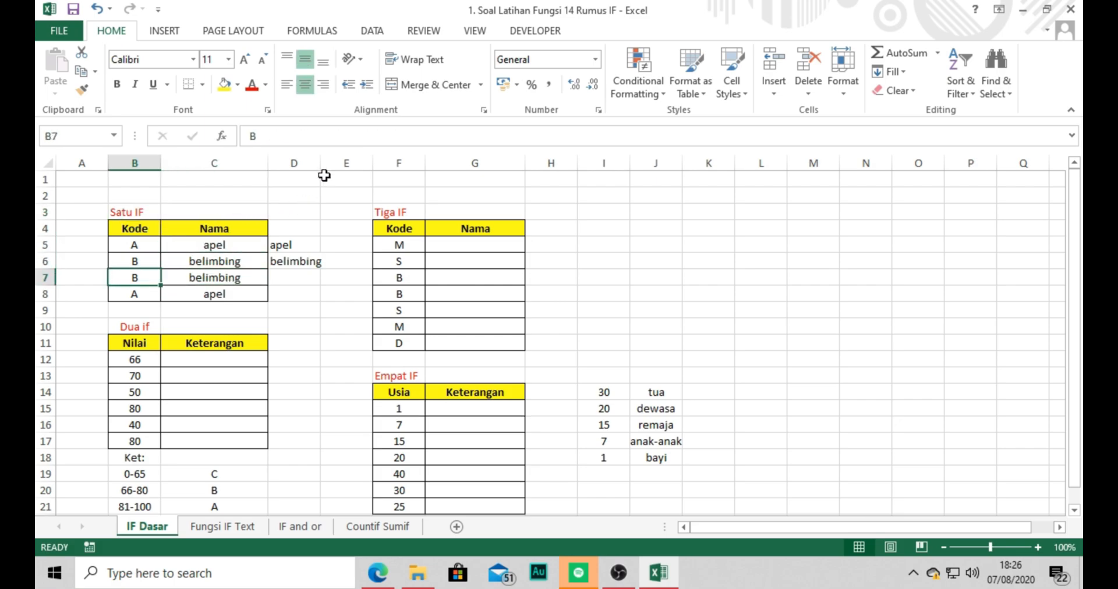
Step: Rewrite the C7 formula as a single IF that returns "apel" when B7 equals "A" and otherwise "belimbing"
{"action": "left_click", "coordinate": [178, 280]}
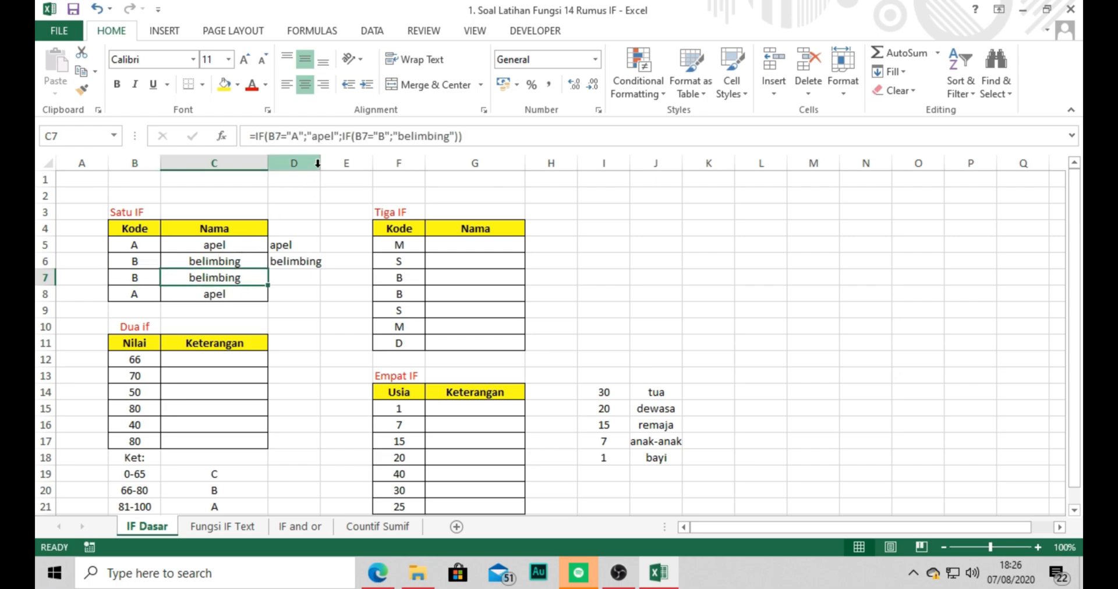
{"action": "left_click_drag", "start_coordinate": [463, 135], "coordinate": [307, 137]}
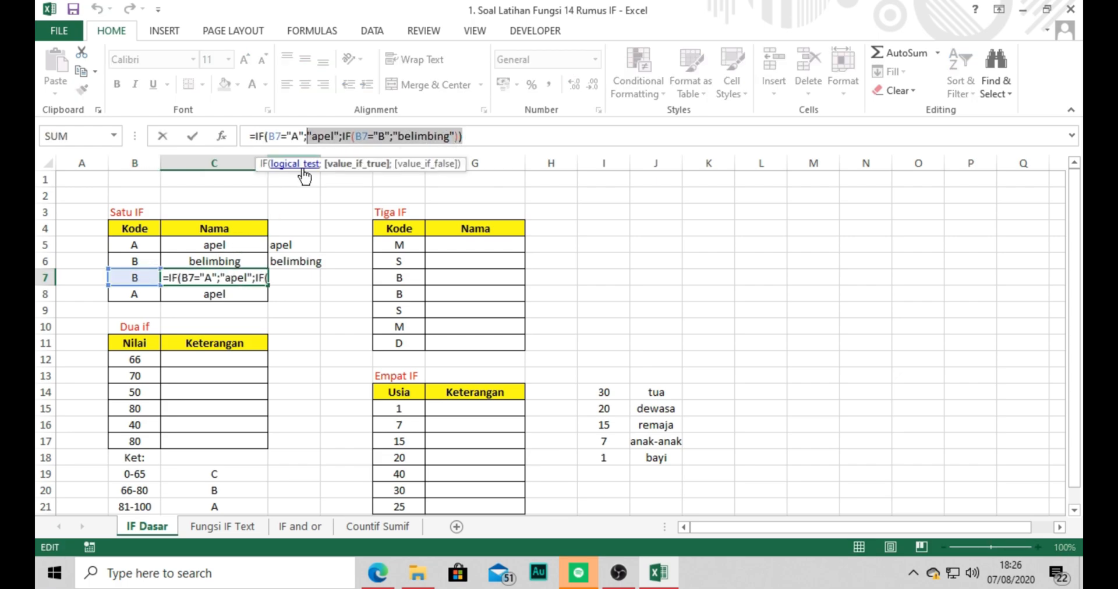
{"action": "key", "text": "Delete"}
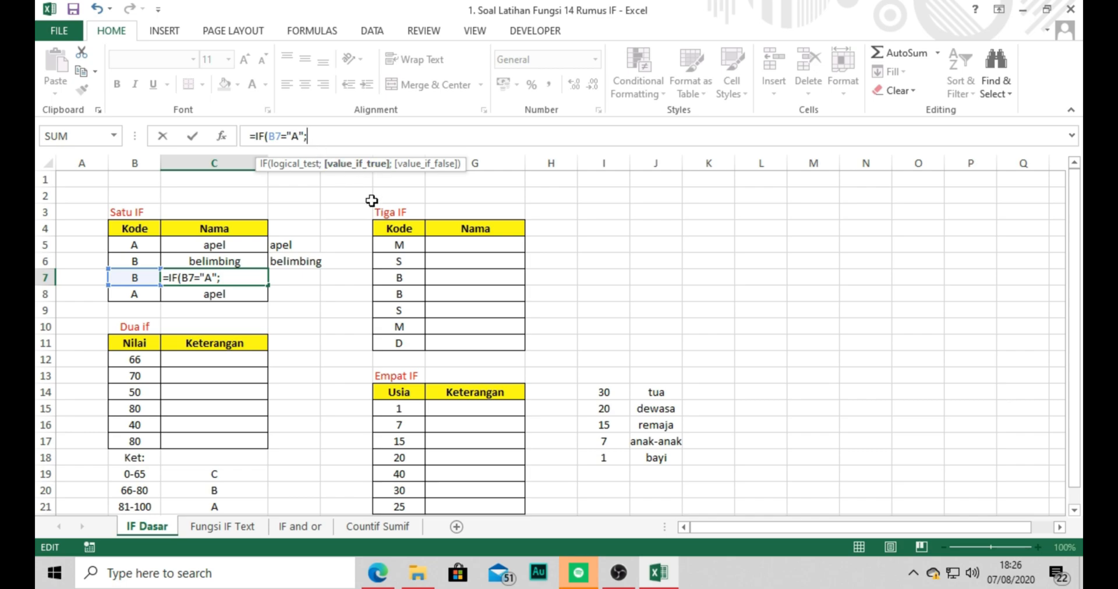
{"action": "type", "text": "\""}
{"action": "key", "text": "Return"}
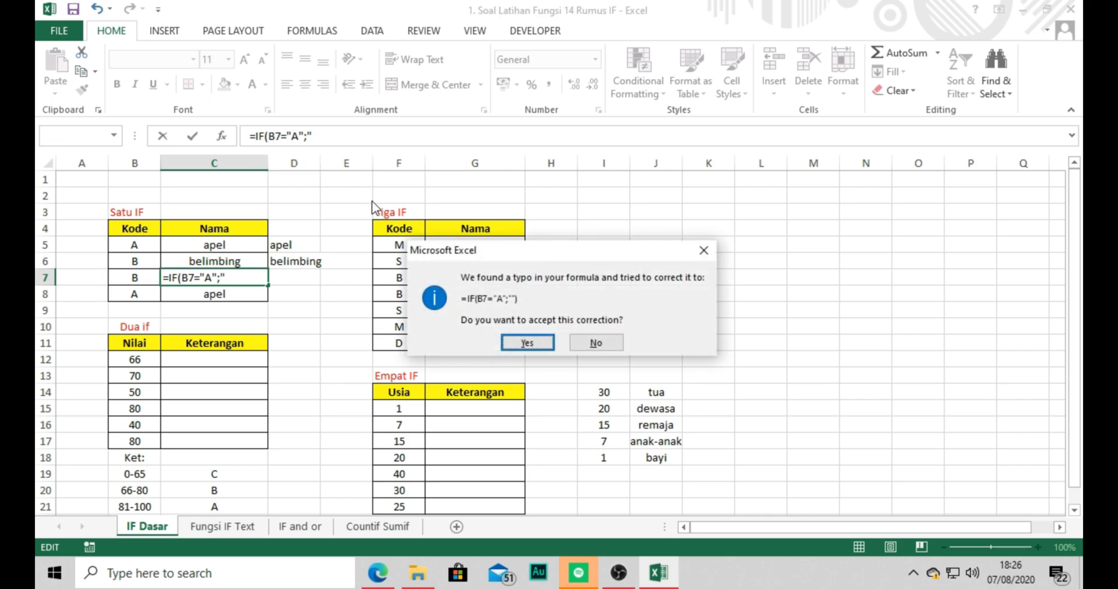
{"action": "left_click", "coordinate": [596, 343]}
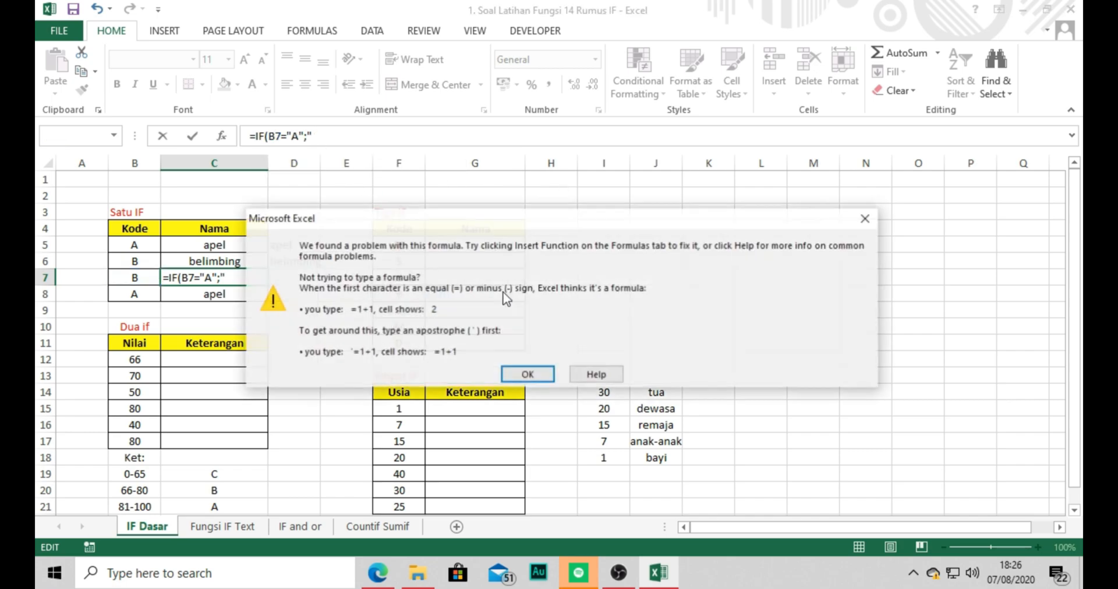
{"action": "left_click", "coordinate": [547, 375]}
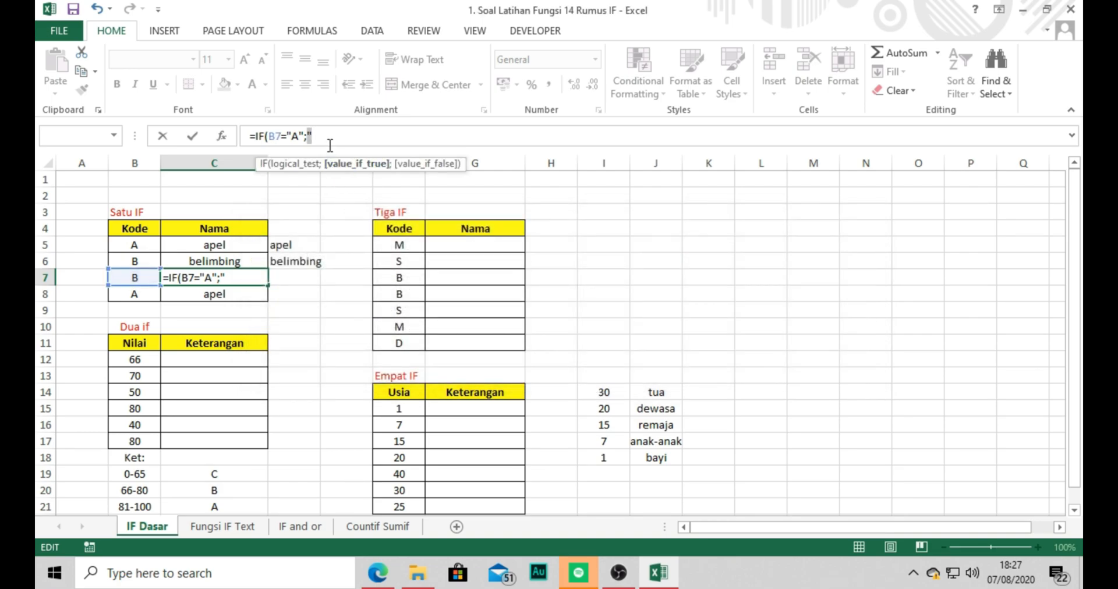
{"action": "type", "text": "apel\";"}
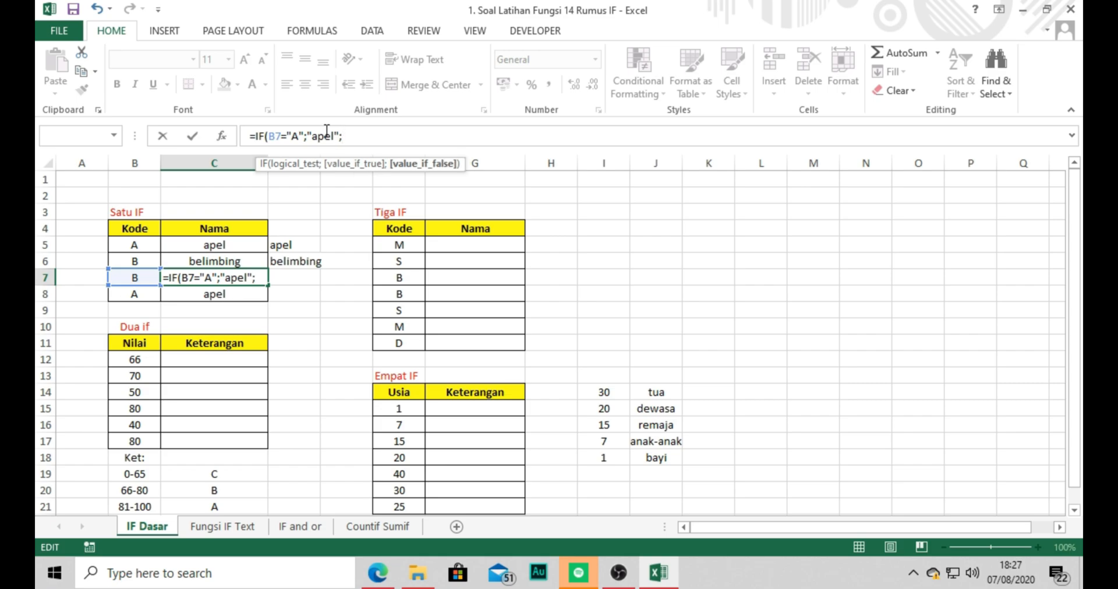
{"action": "type", "text": "\"belimbing\")\\"}
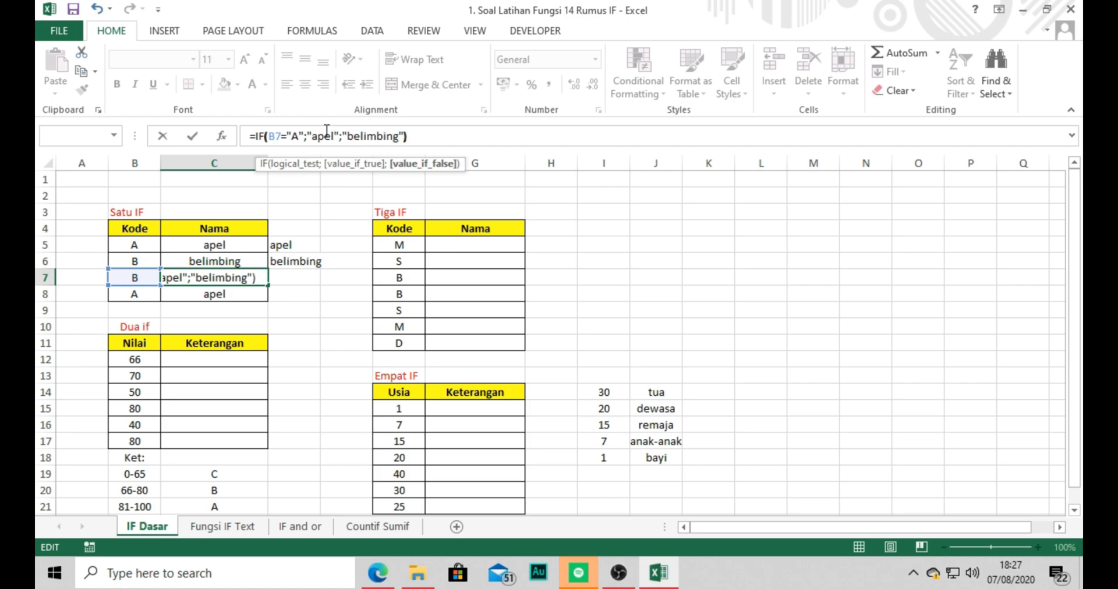
{"action": "key", "text": "BackSpace"}
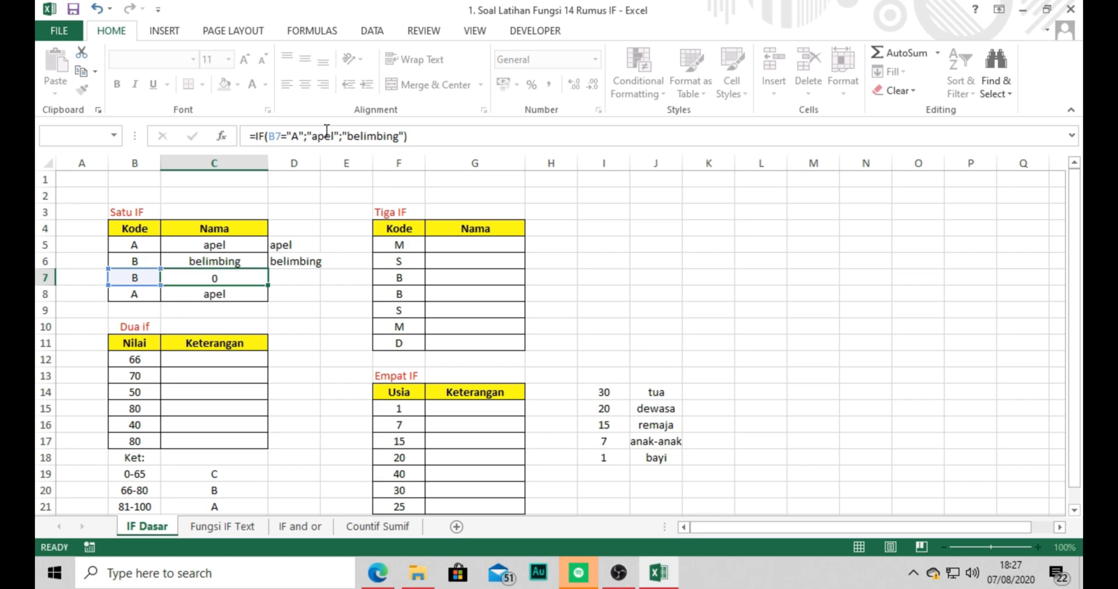
{"action": "key", "text": "Return"}
Step: Fill the single IF formula from C7 down into C8 and check the copied formula
{"action": "left_click", "coordinate": [225, 278]}
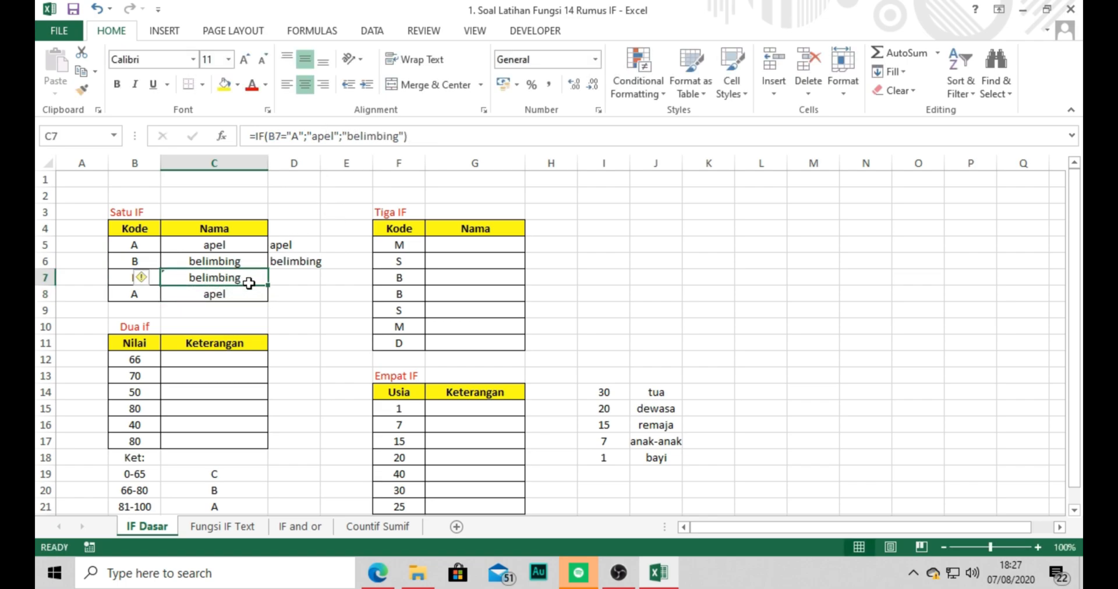
{"action": "left_click_drag", "start_coordinate": [268, 286], "coordinate": [274, 300]}
{"action": "left_click", "coordinate": [282, 291]}
{"action": "left_click", "coordinate": [219, 288]}
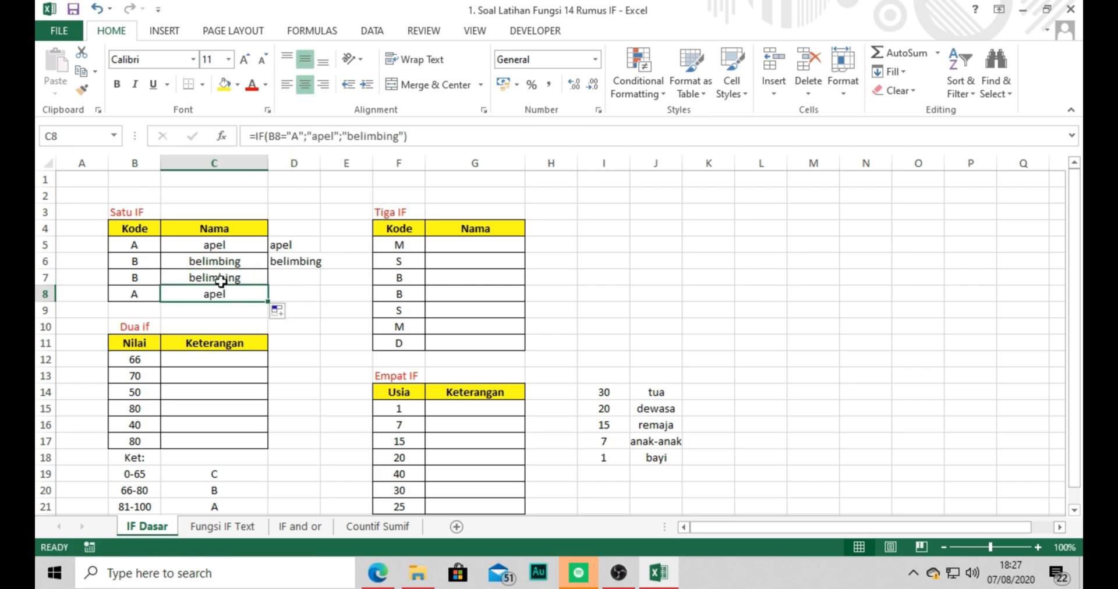
Step: Examine the nested IF formulas in C5 and C6 against the codes in B5 and B6, going through both conditions
{"action": "left_click", "coordinate": [244, 246]}
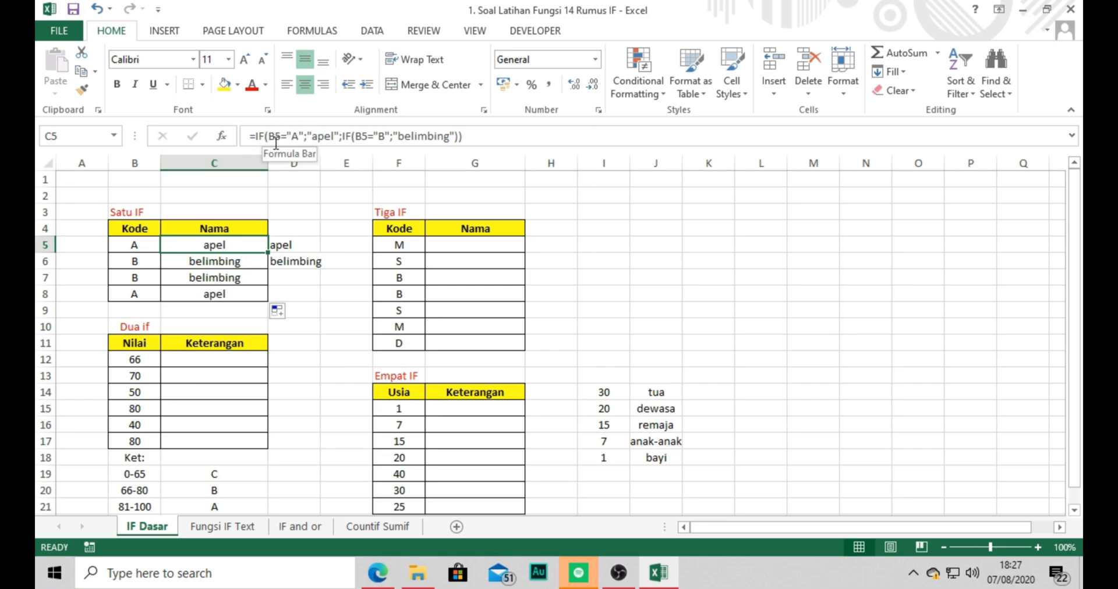
{"action": "left_click", "coordinate": [301, 215]}
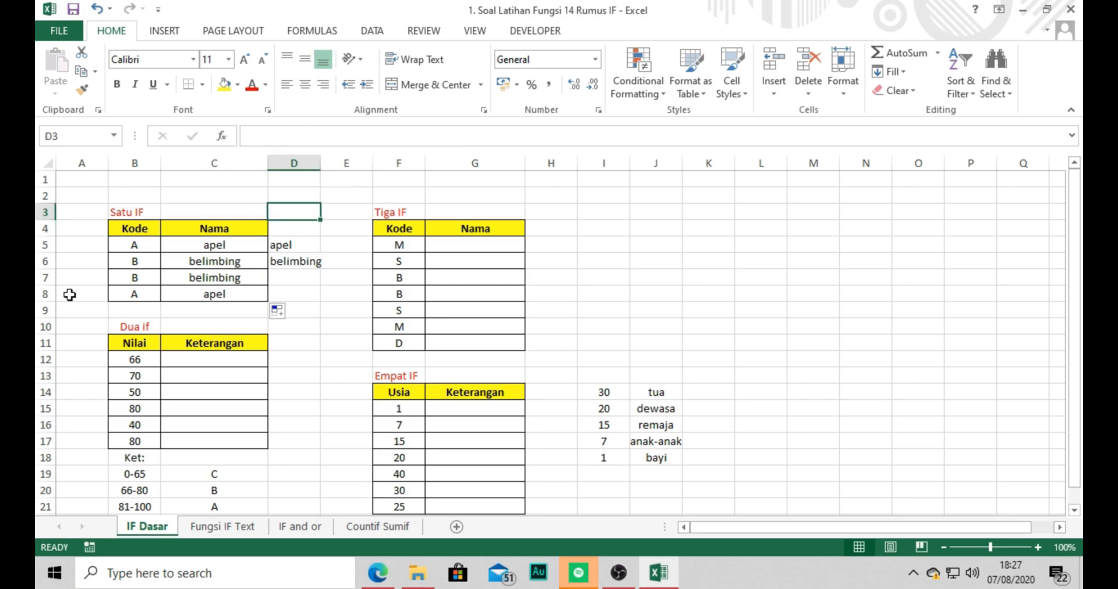
{"action": "left_click", "coordinate": [140, 244]}
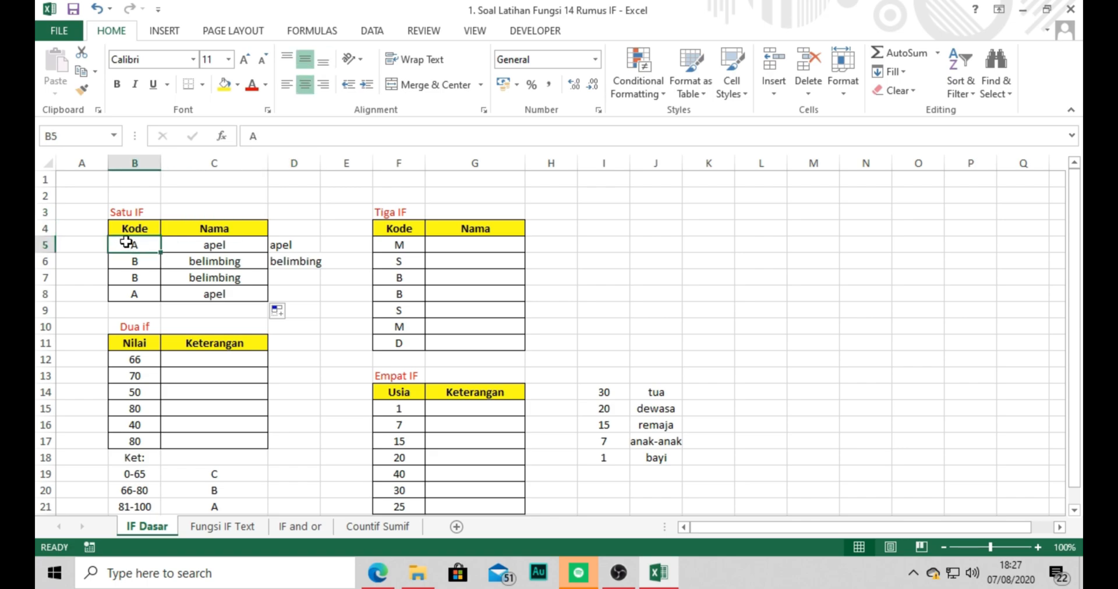
{"action": "left_click", "coordinate": [136, 265]}
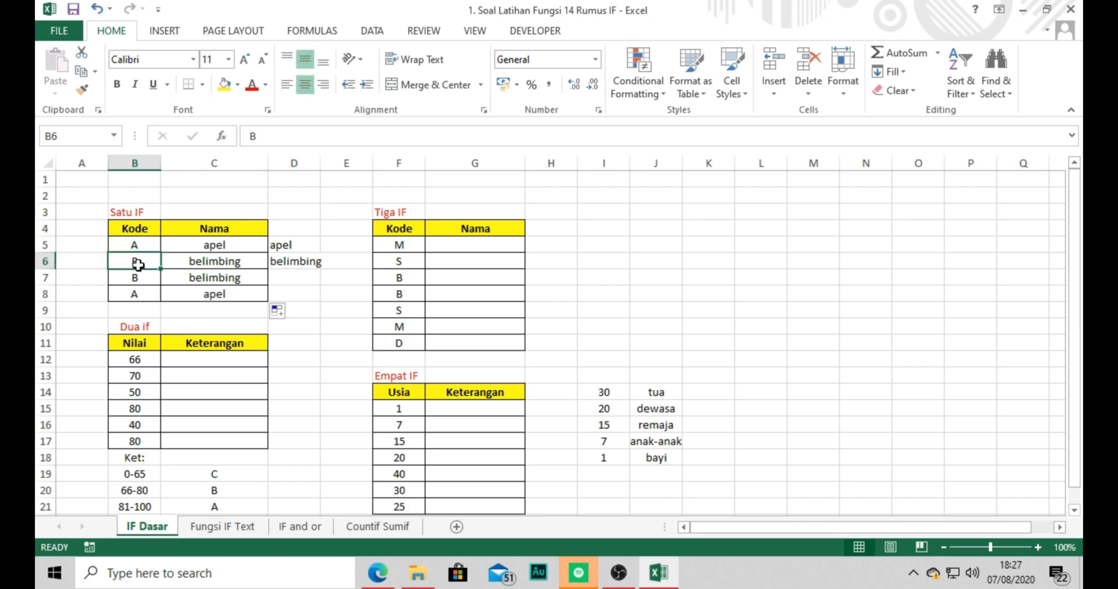
{"action": "left_click", "coordinate": [229, 235]}
{"action": "left_click", "coordinate": [231, 242]}
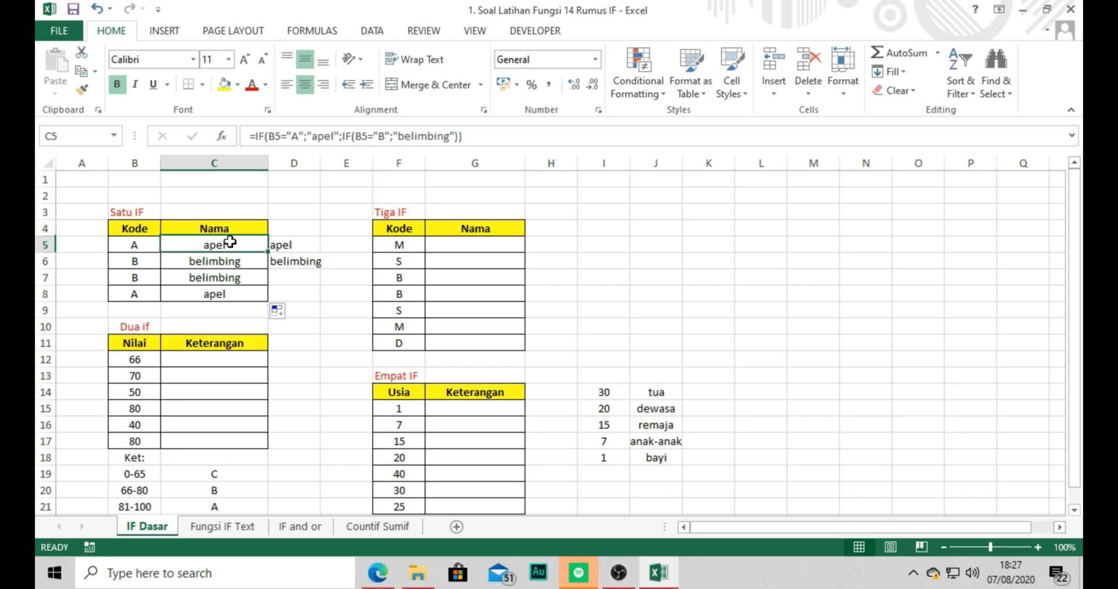
{"action": "left_click", "coordinate": [221, 259]}
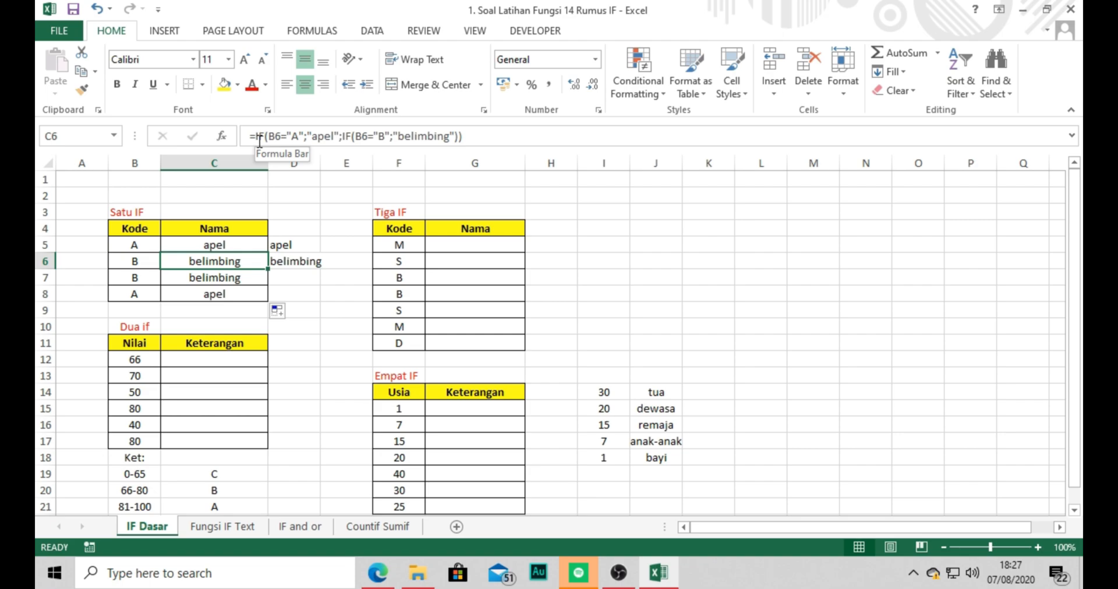
{"action": "left_click", "coordinate": [290, 136]}
{"action": "left_click", "coordinate": [341, 139]}
{"action": "left_click", "coordinate": [380, 136]}
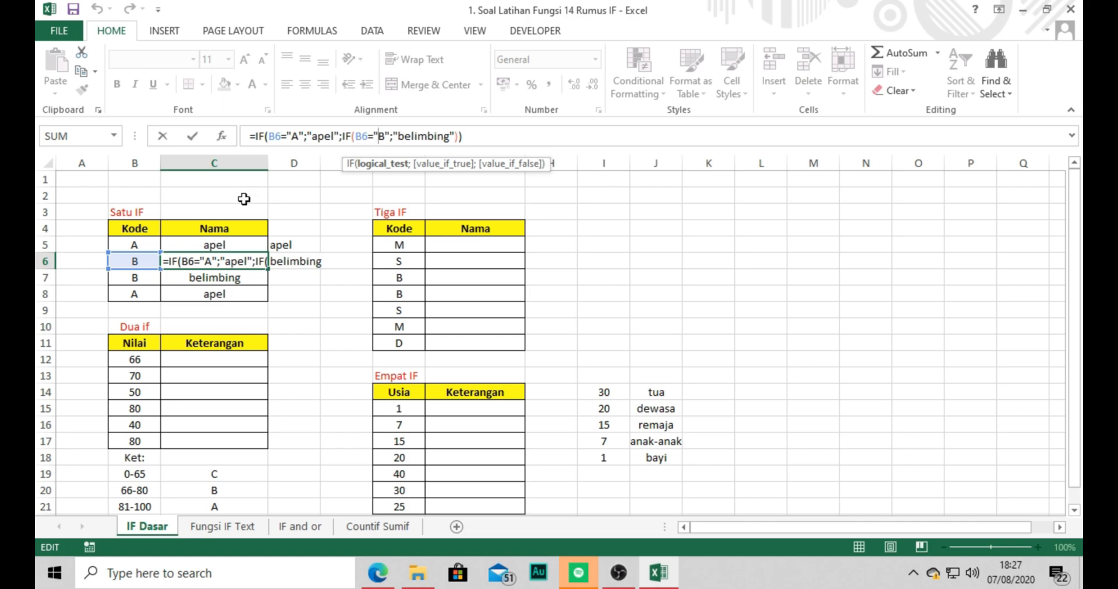
{"action": "key", "text": "Return"}
Step: Change the code in B6 to "c" and check how the nested IF in C6 responds
{"action": "left_click", "coordinate": [145, 257]}
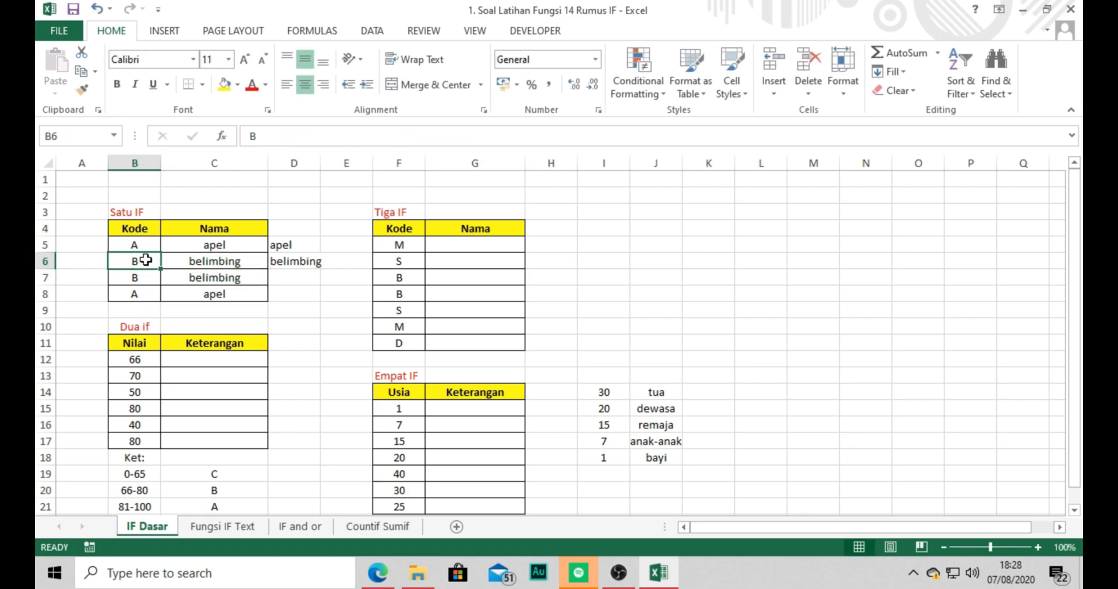
{"action": "type", "text": "c"}
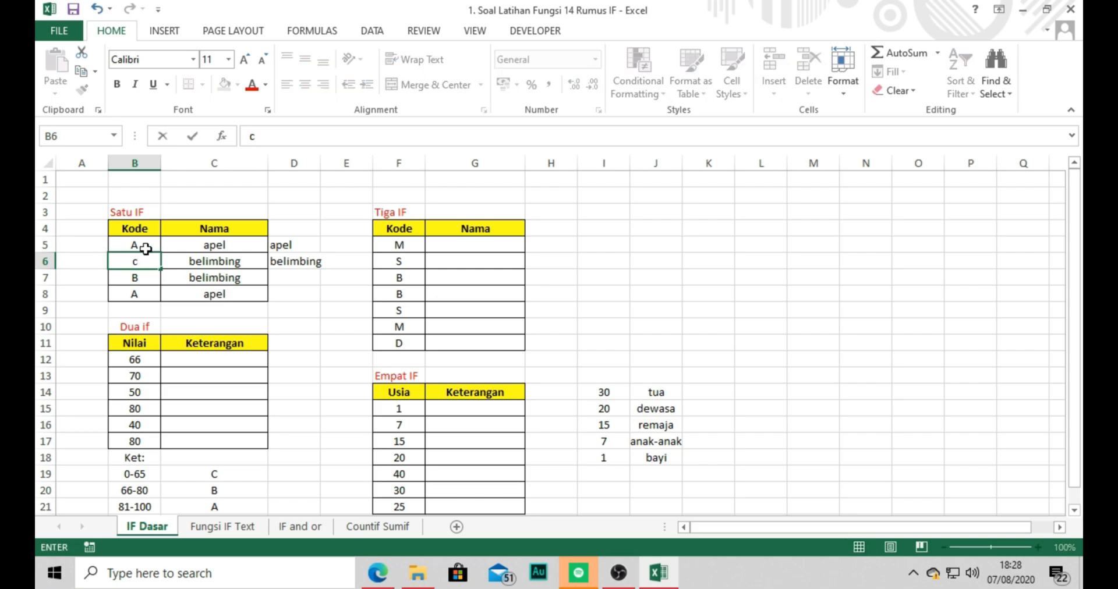
{"action": "key", "text": "Return"}
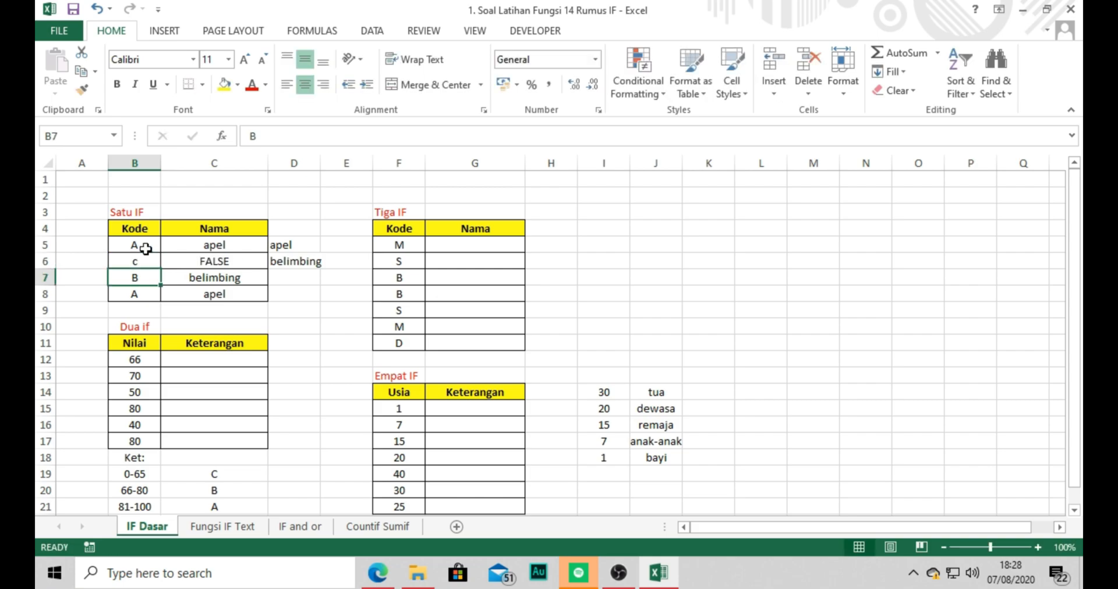
{"action": "left_click", "coordinate": [219, 261]}
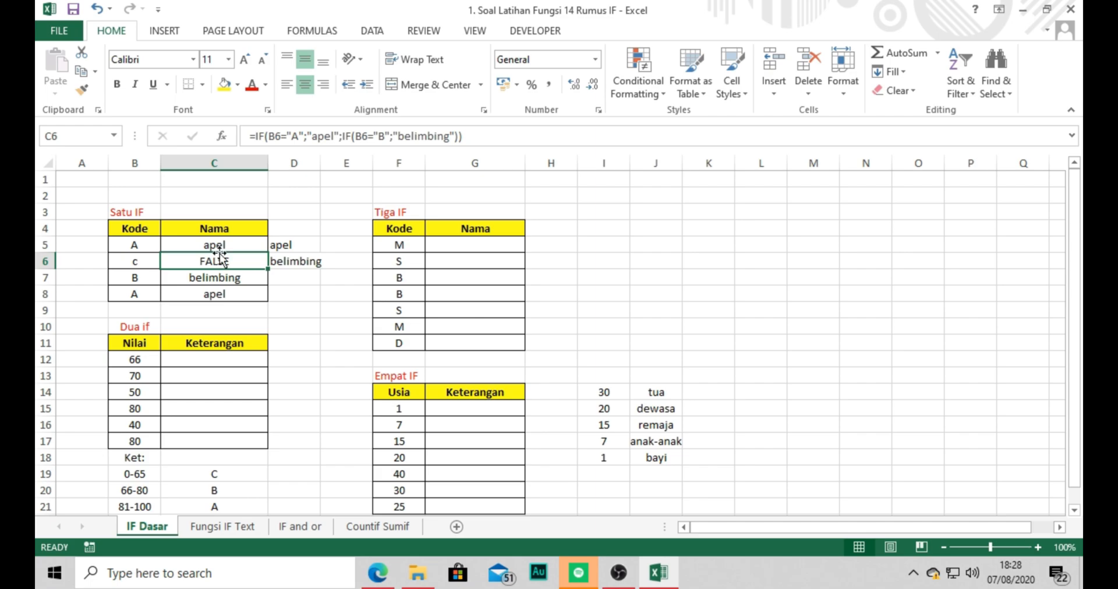
Step: Examine the "A" and "B" conditions of the nested IF in C5 and compare them with the single IF in C7
{"action": "left_click", "coordinate": [219, 248]}
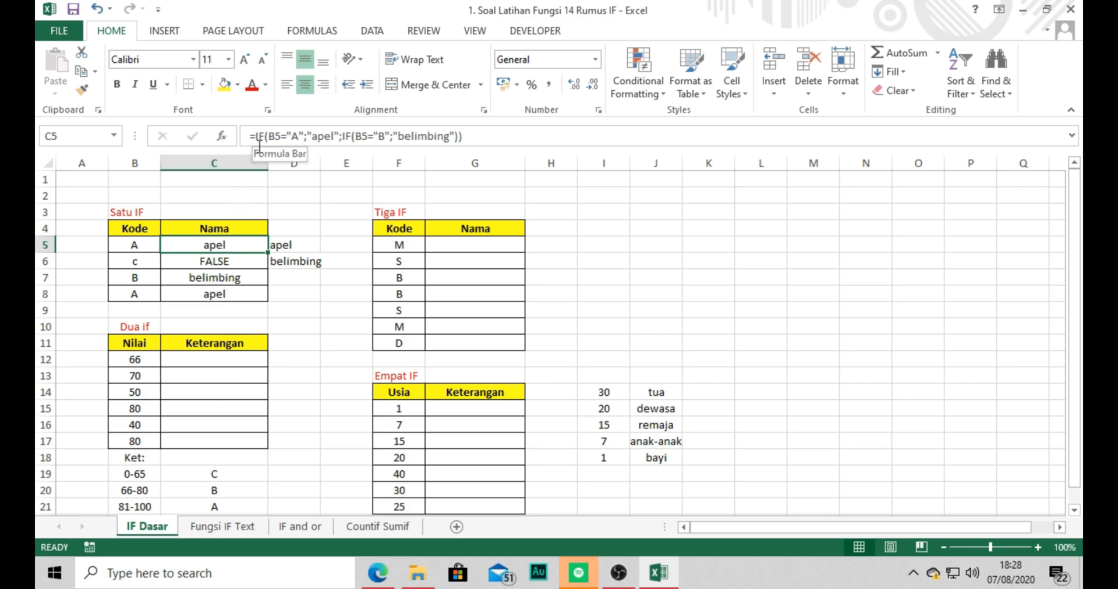
{"action": "left_click", "coordinate": [298, 138]}
{"action": "left_click", "coordinate": [380, 138]}
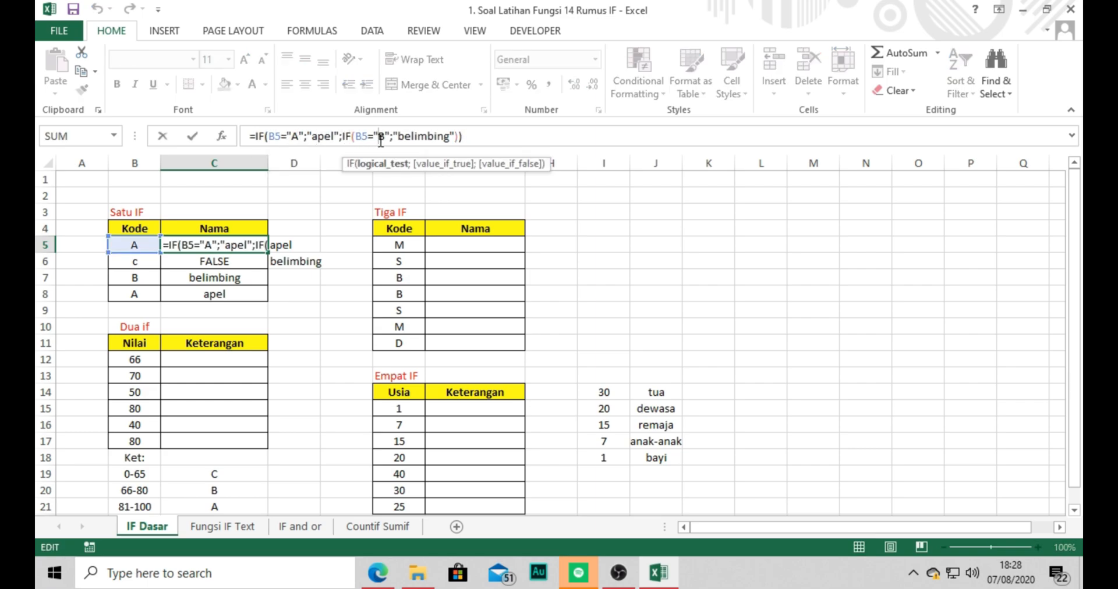
{"action": "left_click", "coordinate": [288, 139]}
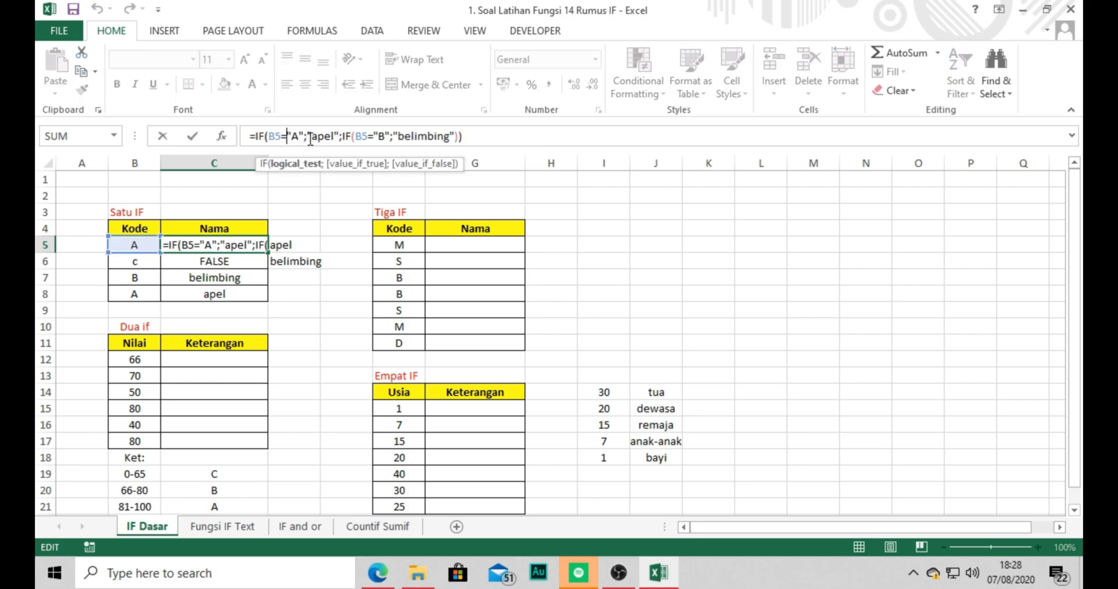
{"action": "left_click", "coordinate": [384, 140]}
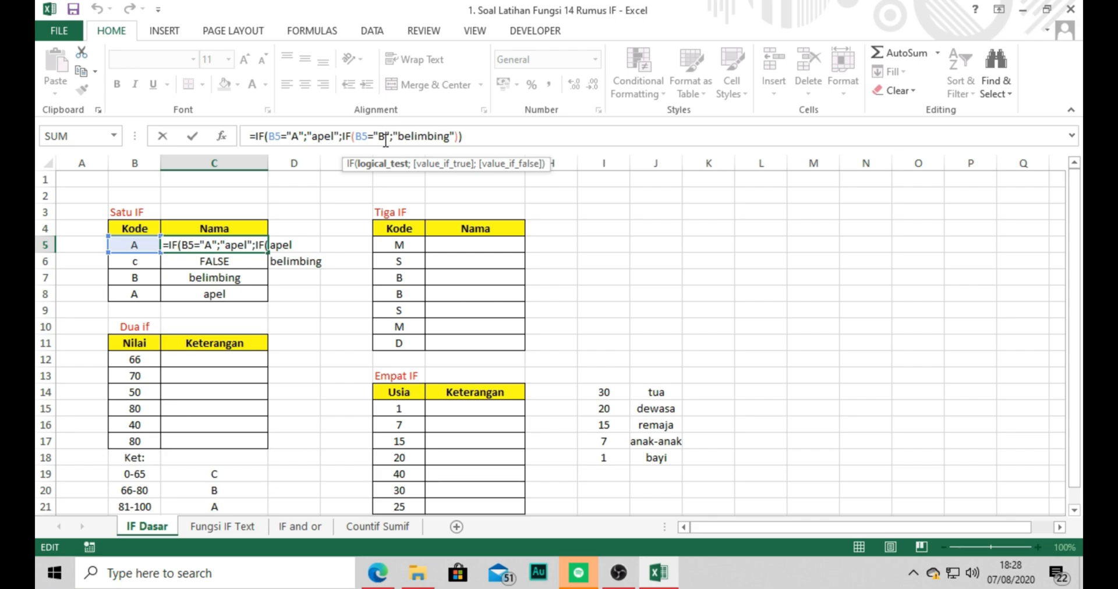
{"action": "key", "text": "Return"}
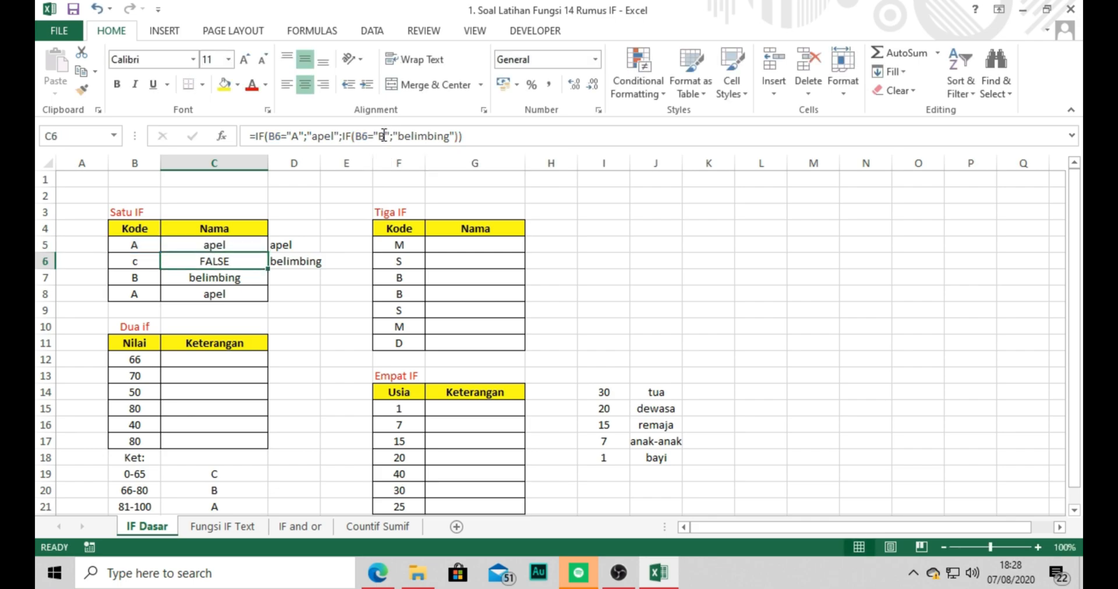
{"action": "left_click", "coordinate": [210, 280]}
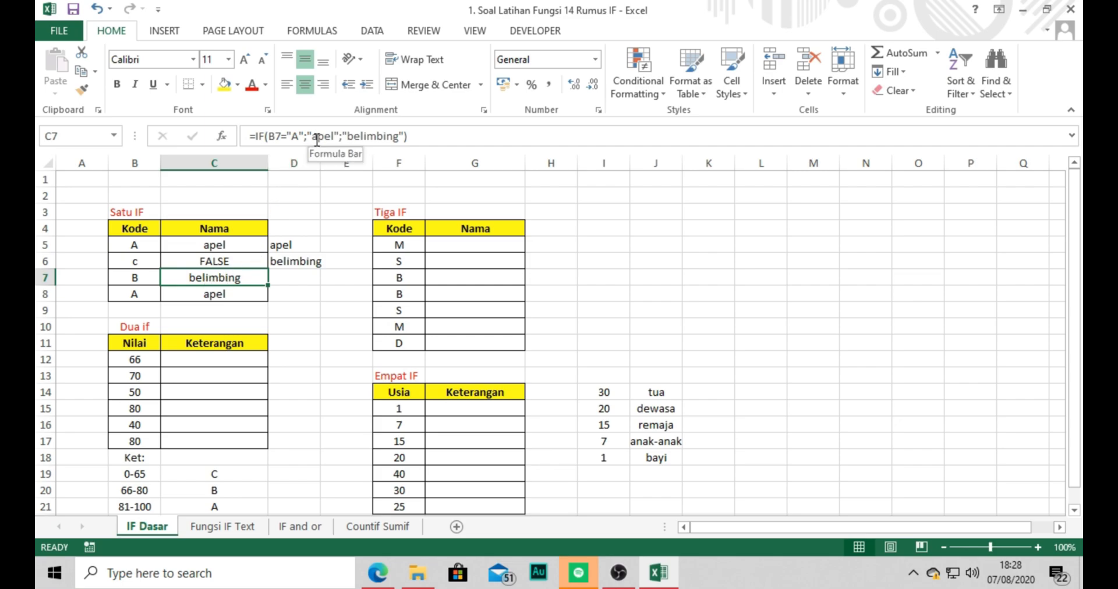
Step: Change the codes in B7 and B8 to "c" and check how the single IF formulas in C7 and C8 respond
{"action": "left_click", "coordinate": [135, 279]}
{"action": "type", "text": "c"}
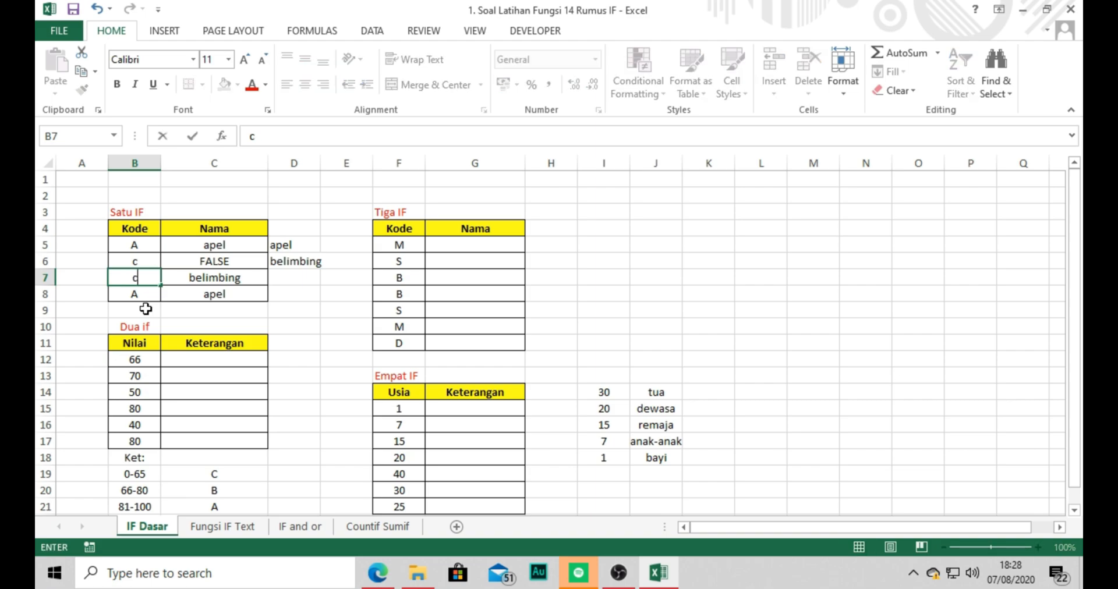
{"action": "key", "text": "Return"}
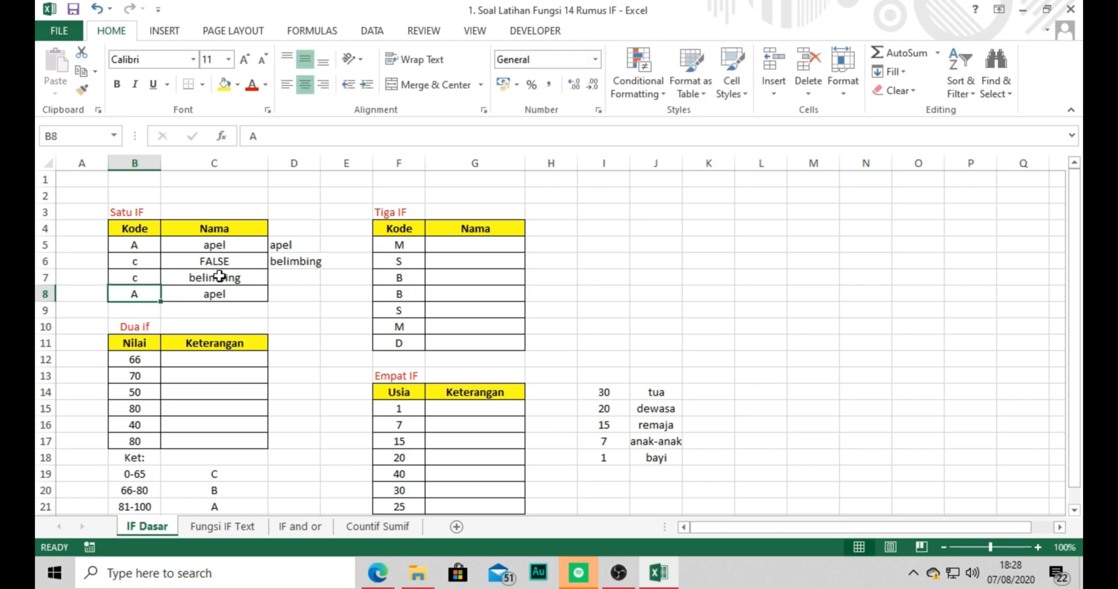
{"action": "type", "text": "c"}
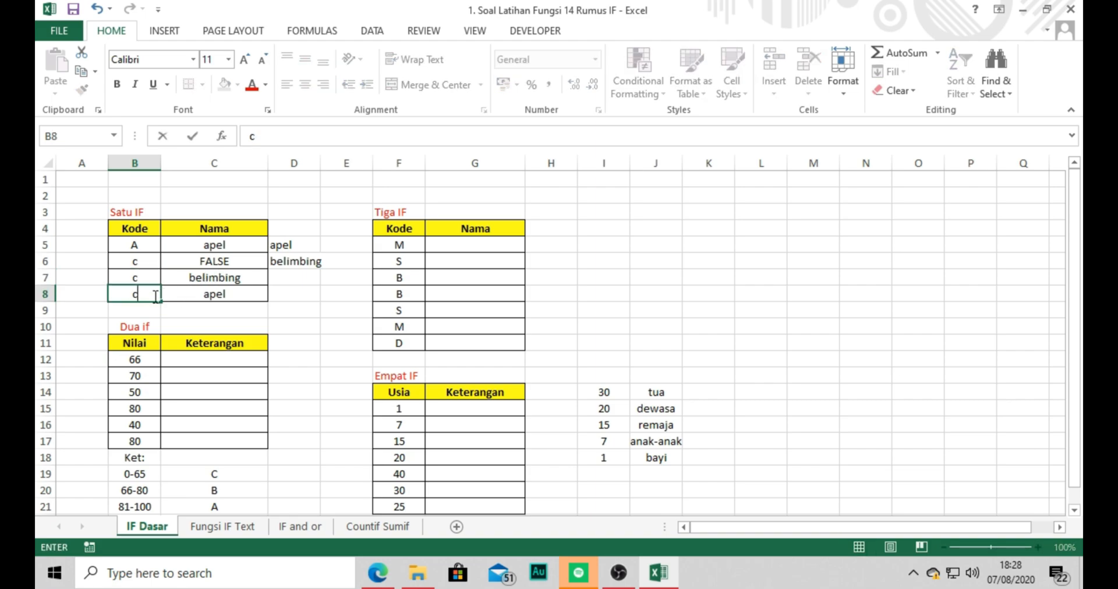
{"action": "key", "text": "Return"}
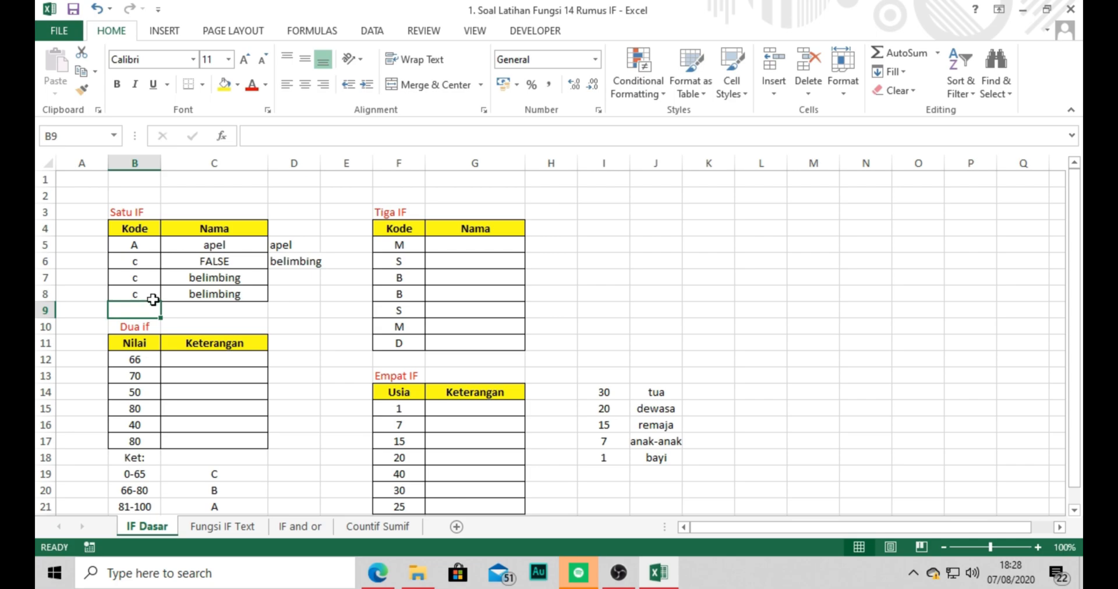
{"action": "left_click", "coordinate": [220, 292]}
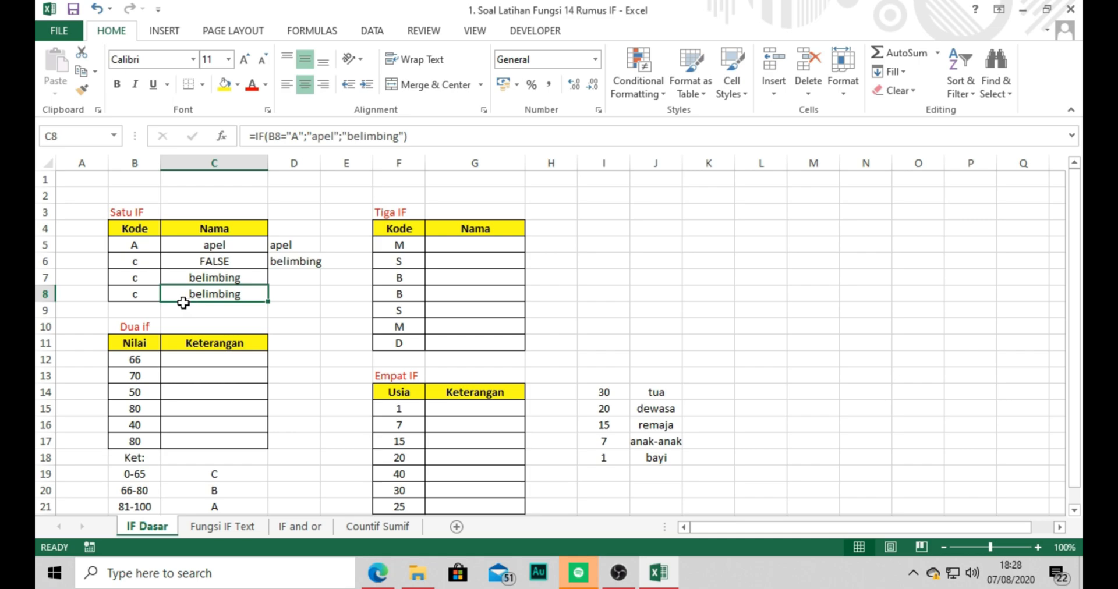
{"action": "left_click", "coordinate": [218, 279]}
Step: Examine the "A" and "B" conditions of the nested IF in C5 and compare them with C6's formula and result
{"action": "left_click", "coordinate": [217, 247]}
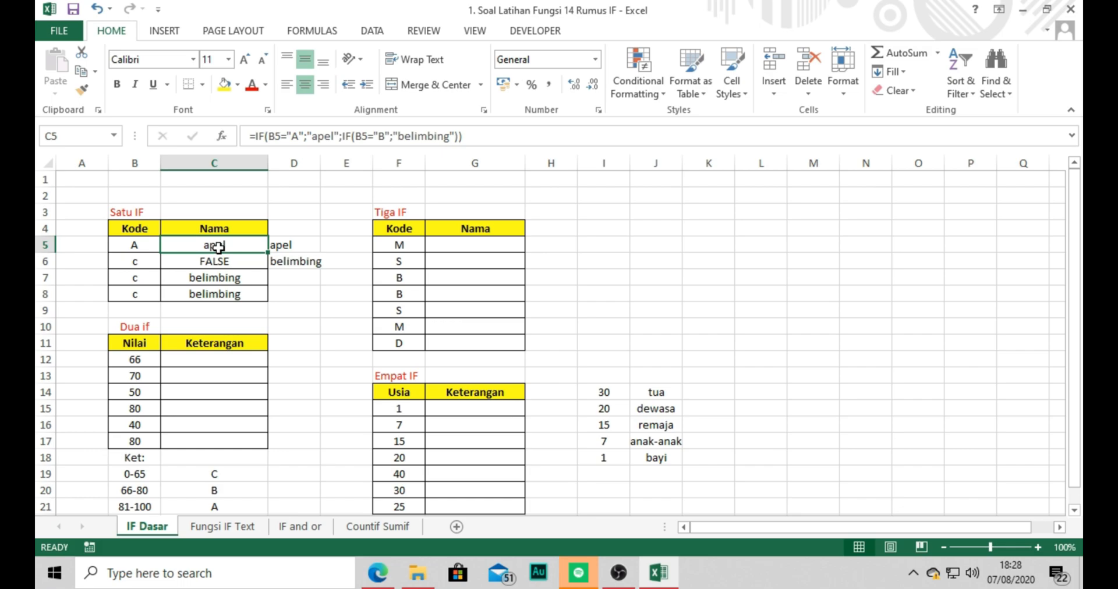
{"action": "left_click", "coordinate": [299, 141]}
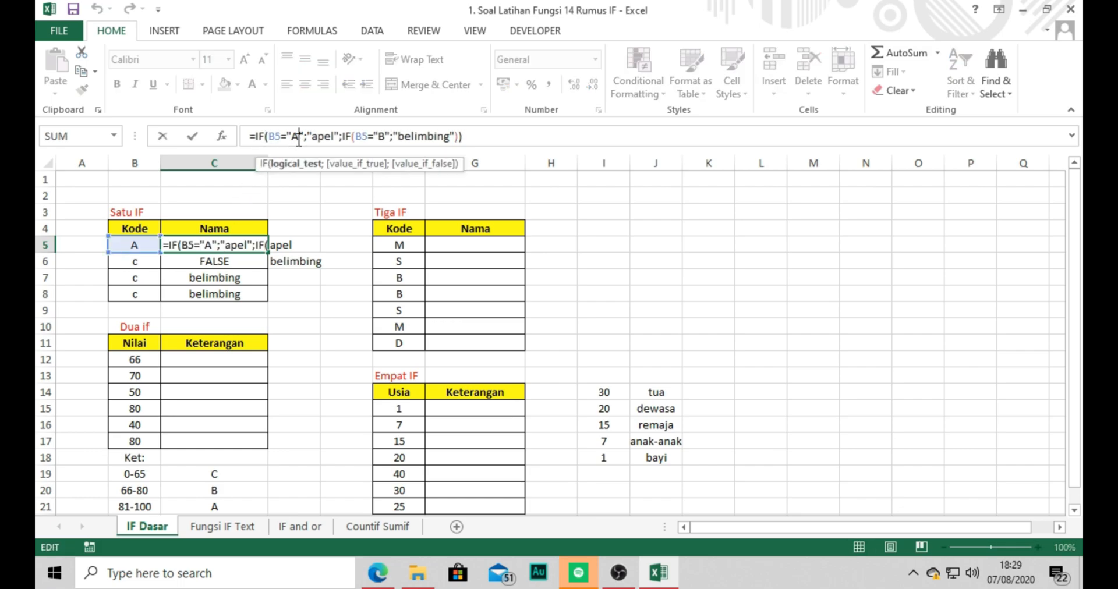
{"action": "left_click", "coordinate": [385, 138]}
{"action": "left_click", "coordinate": [296, 140]}
{"action": "left_click", "coordinate": [265, 136]}
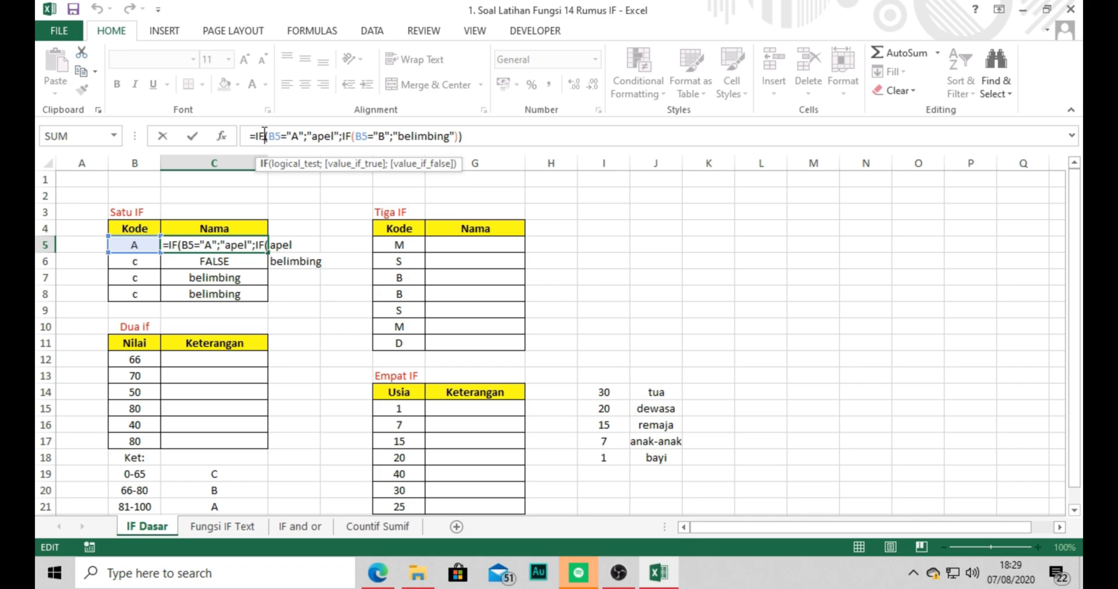
{"action": "key", "text": "Return"}
{"action": "left_click", "coordinate": [144, 246]}
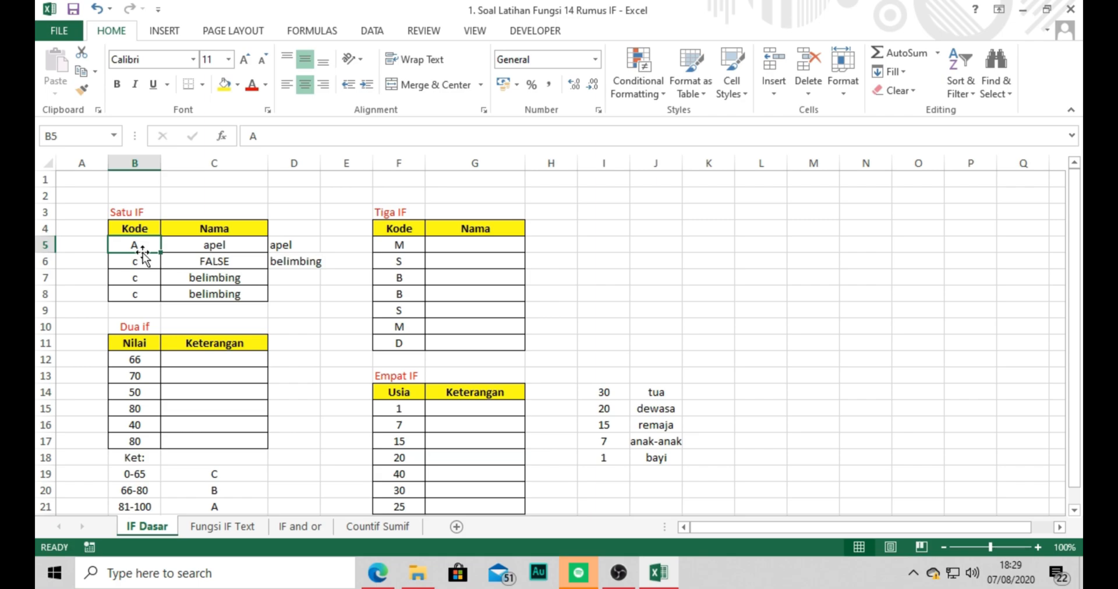
{"action": "left_click", "coordinate": [214, 263]}
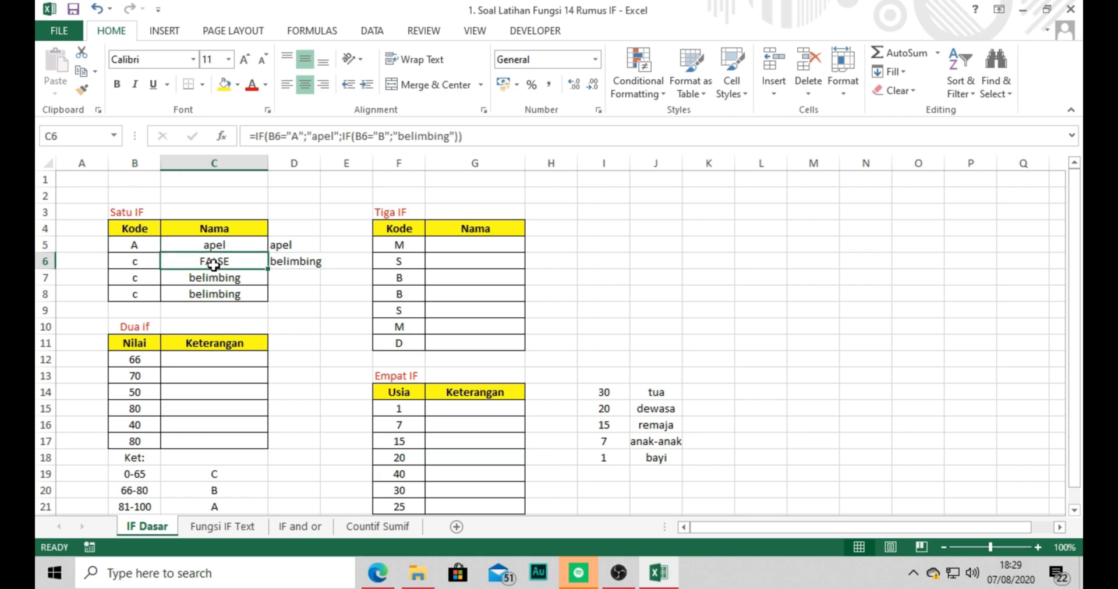
Step: Examine the single IF in C7, going through its "A" condition, the "apel" true value and the "belimbing" false value
{"action": "left_click", "coordinate": [169, 280]}
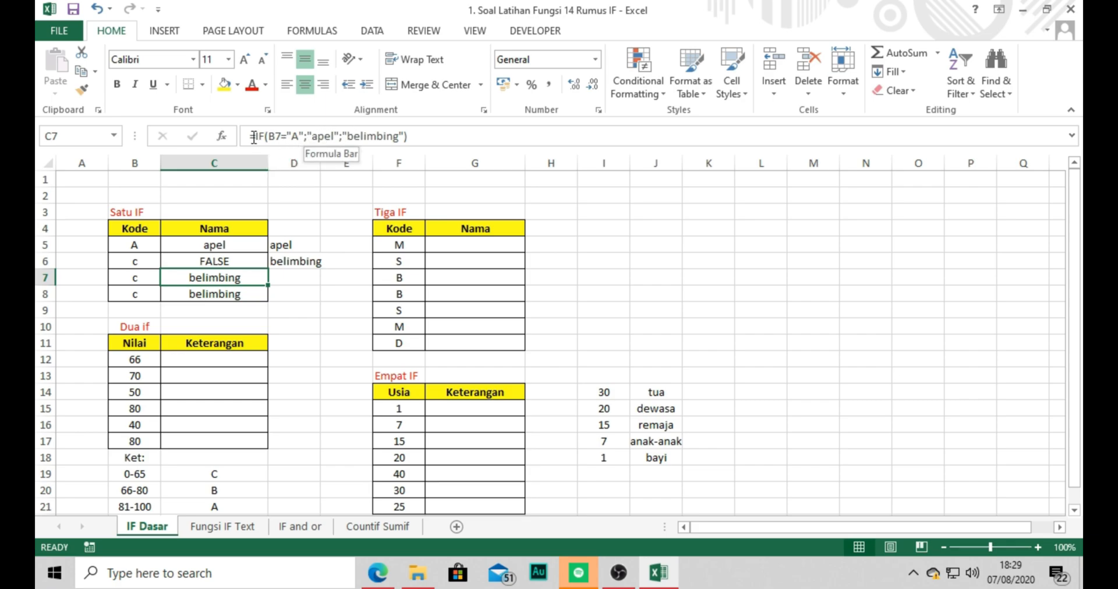
{"action": "left_click", "coordinate": [279, 136]}
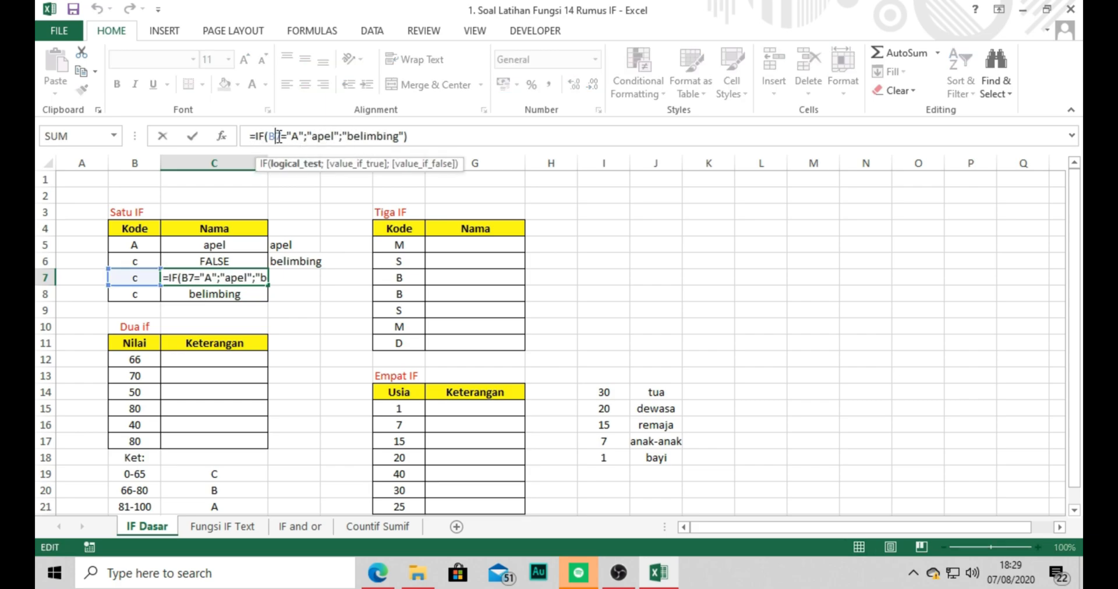
{"action": "left_click_drag", "start_coordinate": [287, 136], "coordinate": [401, 136]}
{"action": "left_click", "coordinate": [343, 133]}
{"action": "left_click", "coordinate": [355, 136]}
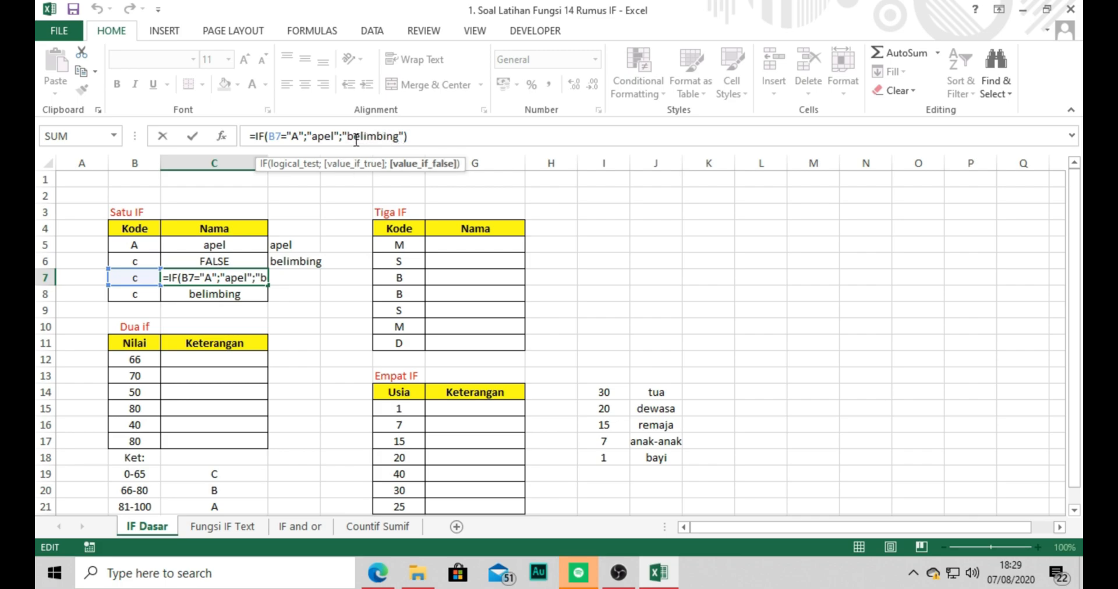
{"action": "double_click", "coordinate": [295, 135]}
{"action": "left_click_drag", "start_coordinate": [354, 136], "coordinate": [387, 136]}
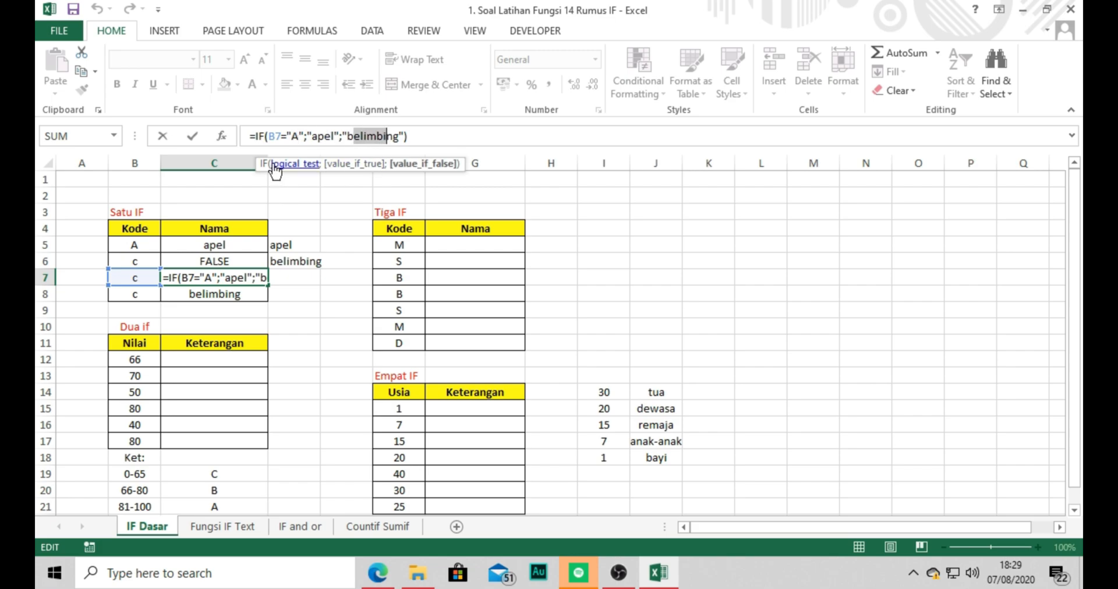
{"action": "left_click", "coordinate": [362, 140]}
{"action": "left_click", "coordinate": [293, 138]}
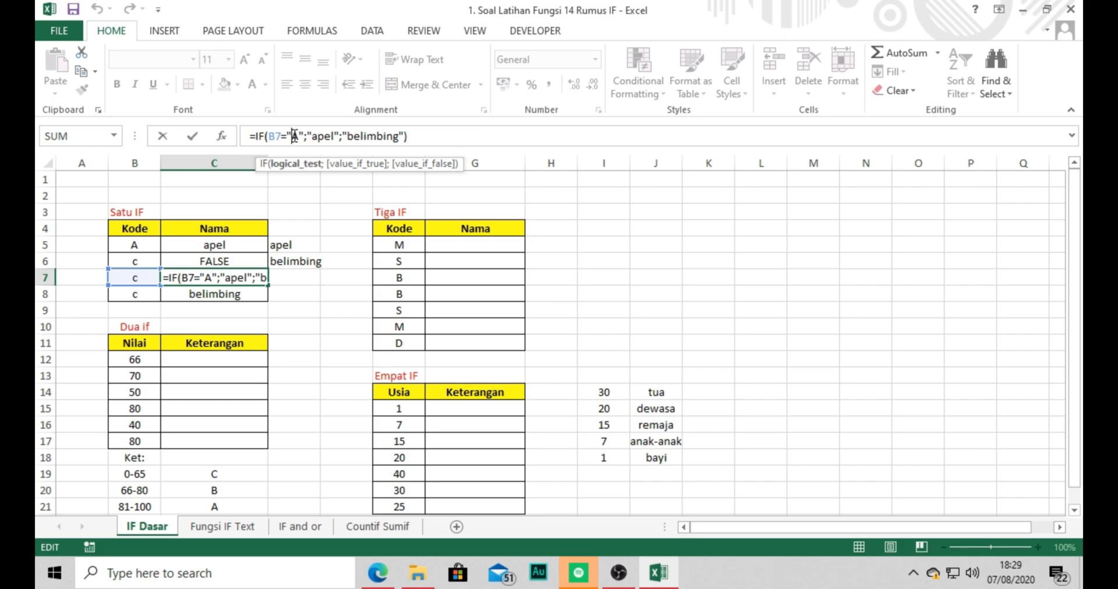
{"action": "left_click", "coordinate": [264, 137]}
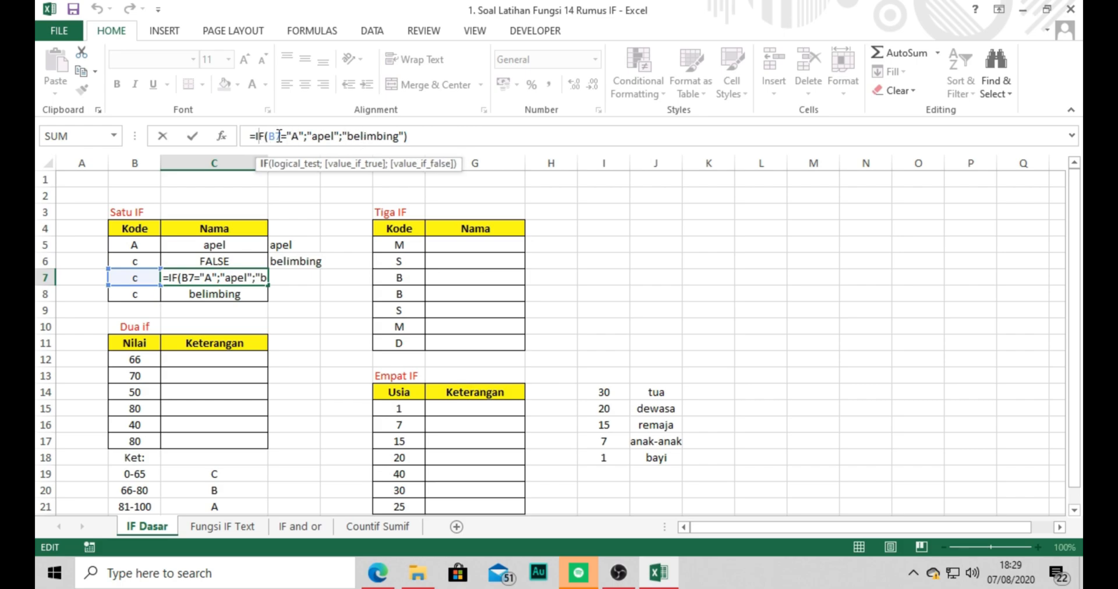
{"action": "left_click", "coordinate": [289, 136]}
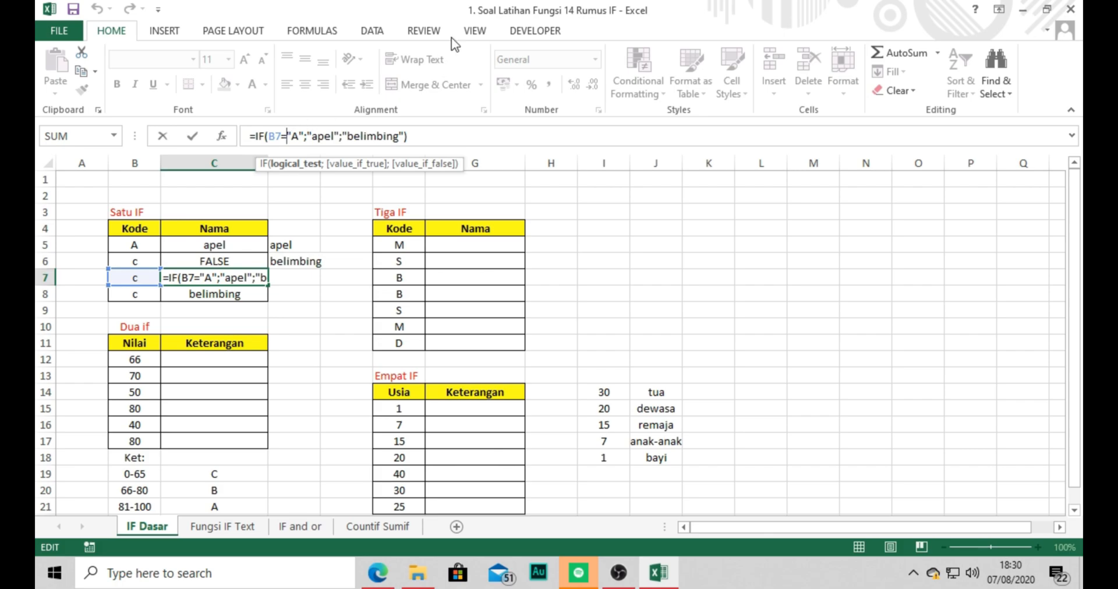
{"action": "double_click", "coordinate": [348, 135]}
{"action": "left_click", "coordinate": [348, 136]}
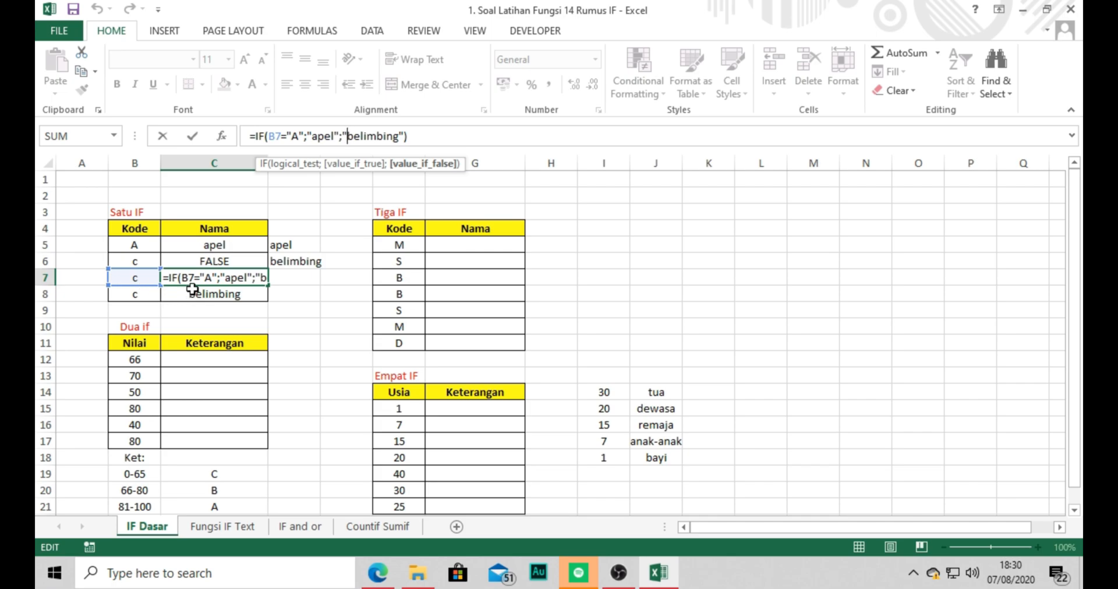
{"action": "key", "text": "Return"}
{"action": "left_click", "coordinate": [294, 306]}
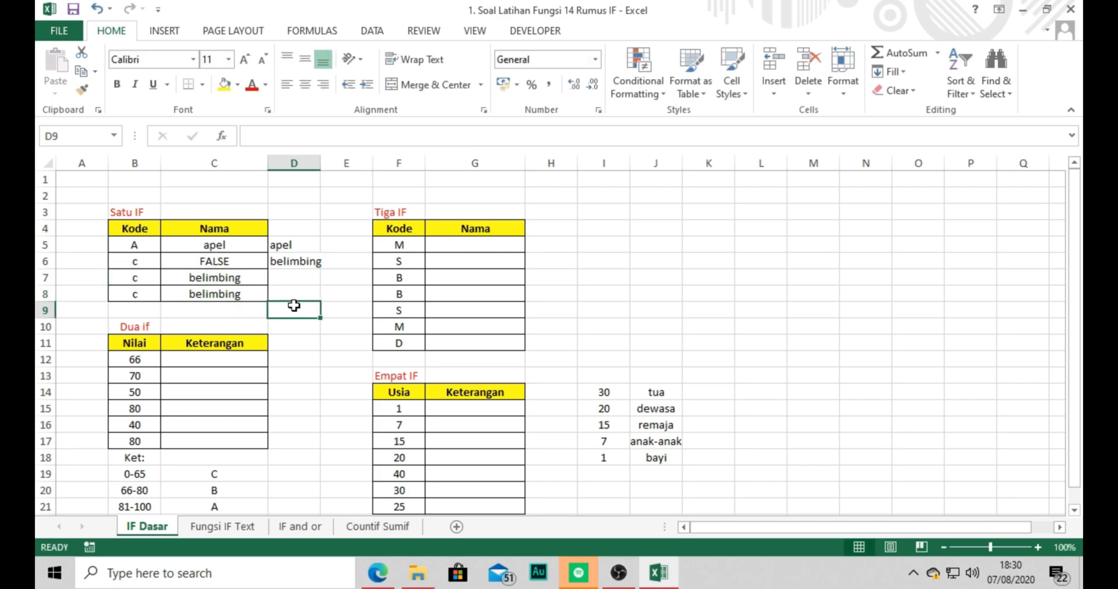
{"action": "left_click", "coordinate": [227, 273]}
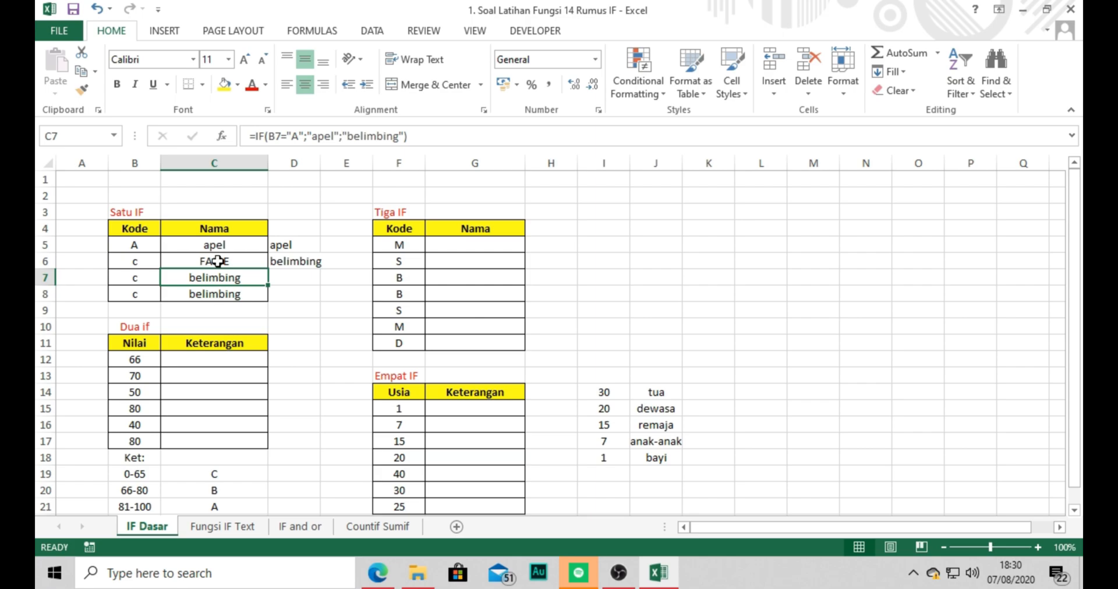
Step: Review the Dua if table's empty Keterangan column and the score ranges with their grades in B19:C21
{"action": "left_click", "coordinate": [328, 322]}
{"action": "left_click", "coordinate": [191, 361]}
{"action": "left_click", "coordinate": [220, 428]}
{"action": "scroll", "coordinate": [236, 446], "scroll_direction": "down", "scroll_amount": 2}
{"action": "scroll", "coordinate": [236, 445], "scroll_direction": "up", "scroll_amount": 2}
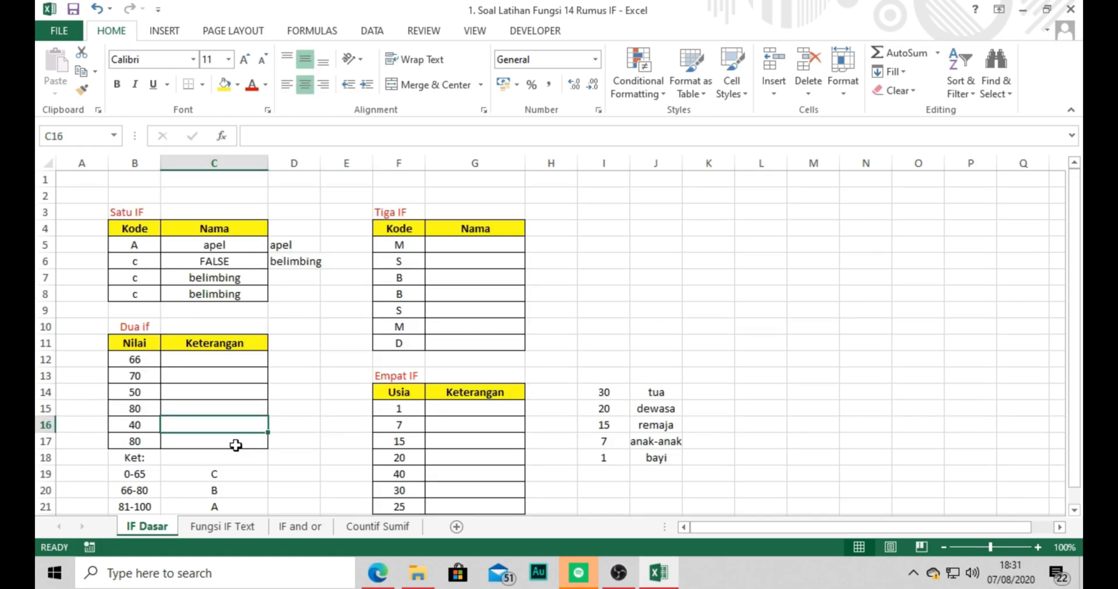
{"action": "scroll", "coordinate": [235, 444], "scroll_direction": "down", "scroll_amount": 1}
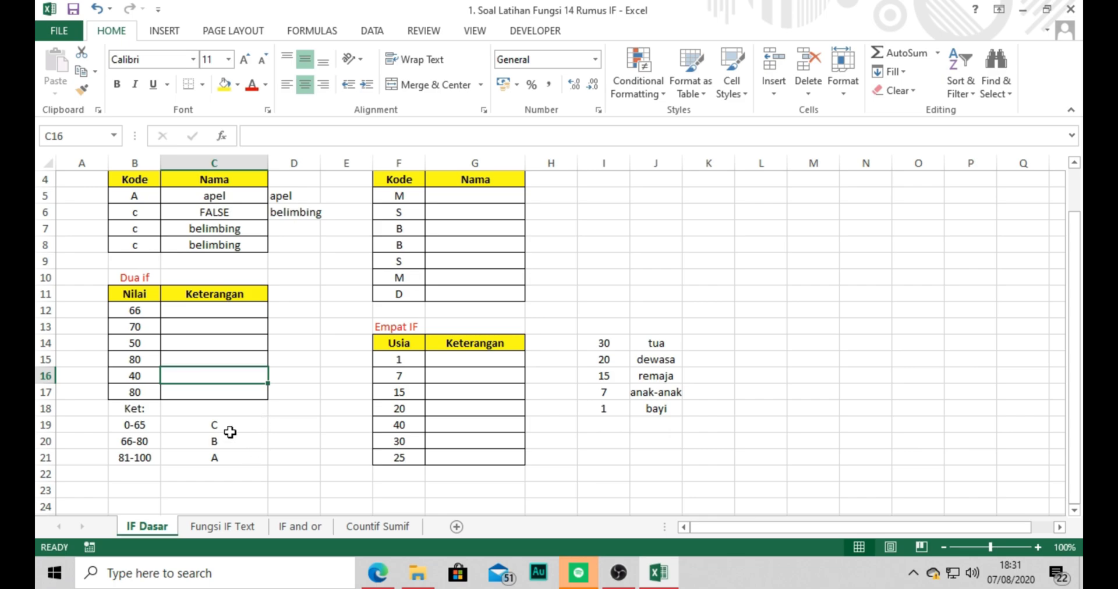
{"action": "left_click", "coordinate": [215, 429]}
{"action": "left_click", "coordinate": [135, 427]}
{"action": "mouse_move", "coordinate": [167, 433]}
{"action": "left_mouse_down"}
{"action": "mouse_move", "coordinate": [179, 439]}
{"action": "mouse_move", "coordinate": [132, 426]}
{"action": "mouse_move", "coordinate": [155, 429]}
{"action": "left_mouse_up"}
{"action": "left_click", "coordinate": [235, 432]}
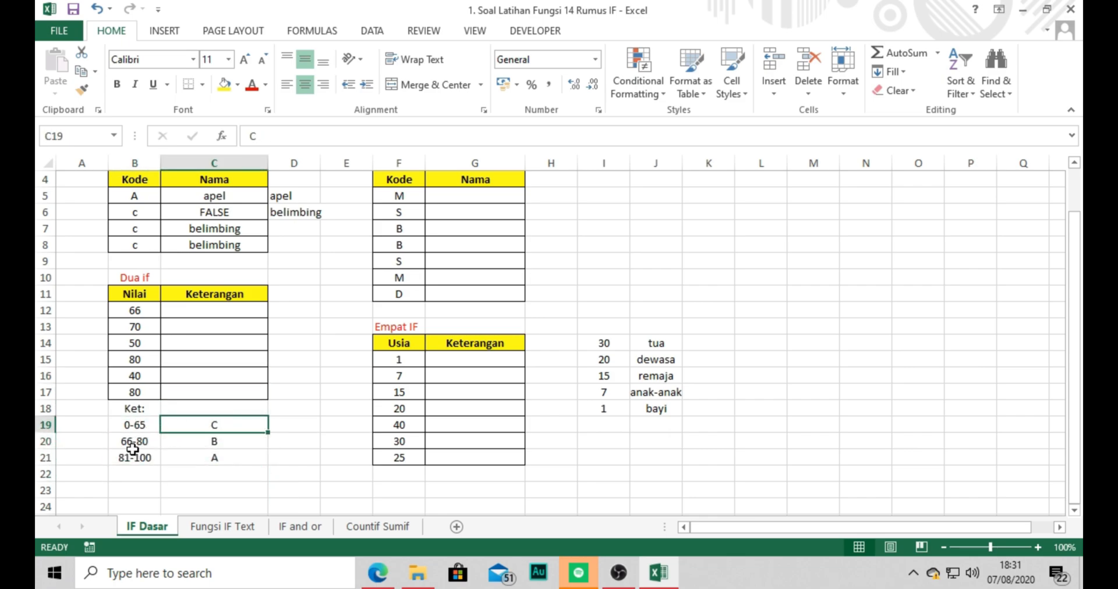
{"action": "left_click", "coordinate": [129, 445]}
{"action": "left_click", "coordinate": [230, 437]}
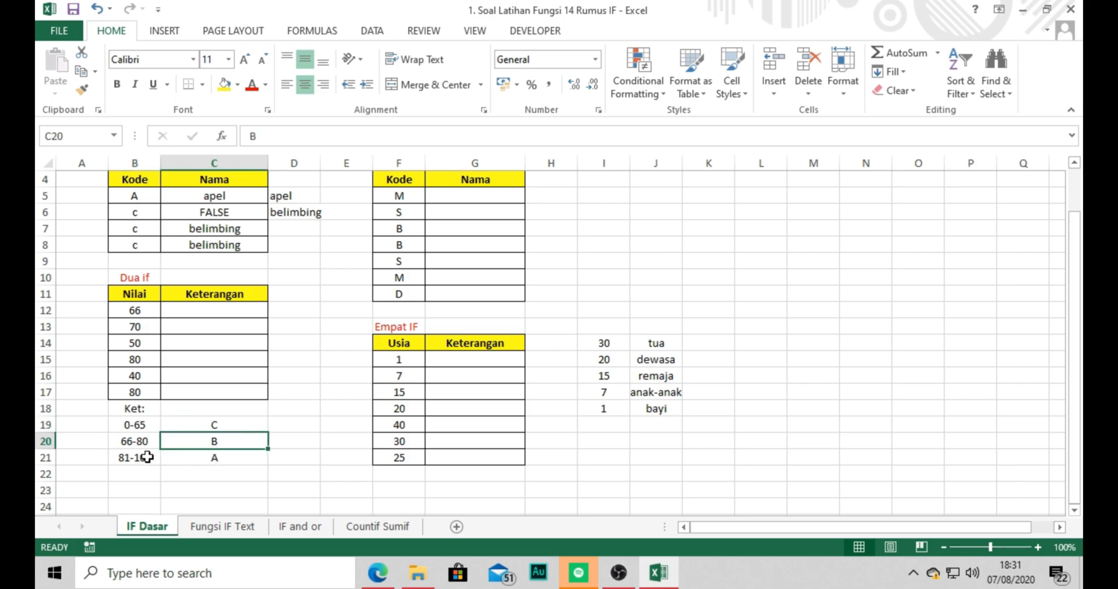
{"action": "left_click", "coordinate": [146, 457]}
{"action": "left_click", "coordinate": [215, 460]}
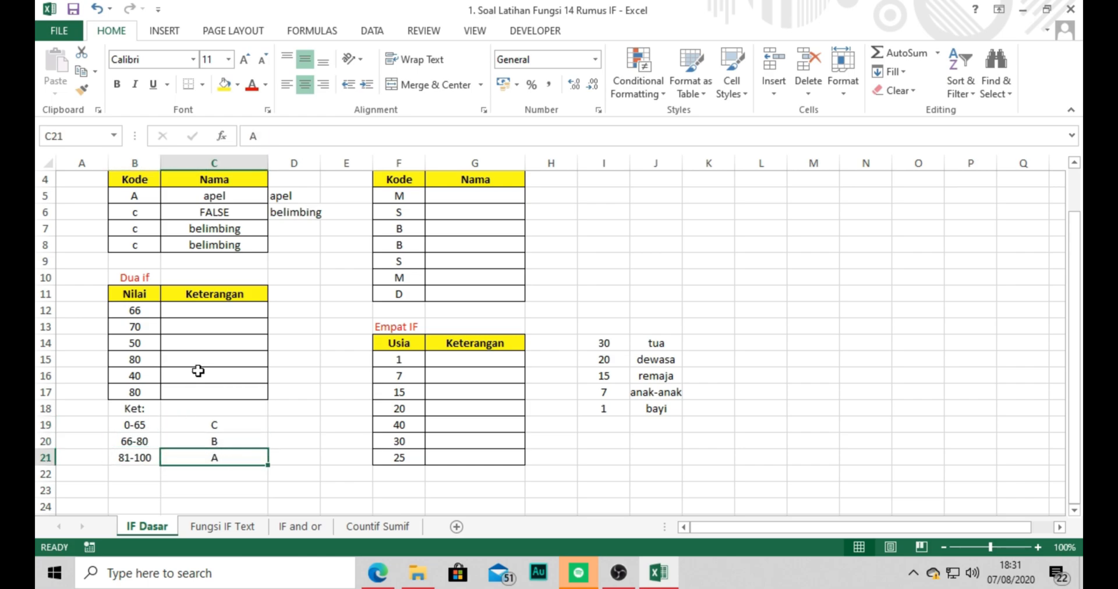
Step: Begin the nested grade formula in C12 of the Dua if table with =if(B12<=65;"C";if(
{"action": "left_click", "coordinate": [175, 312]}
{"action": "left_click", "coordinate": [305, 138]}
{"action": "type", "text": "=if("}
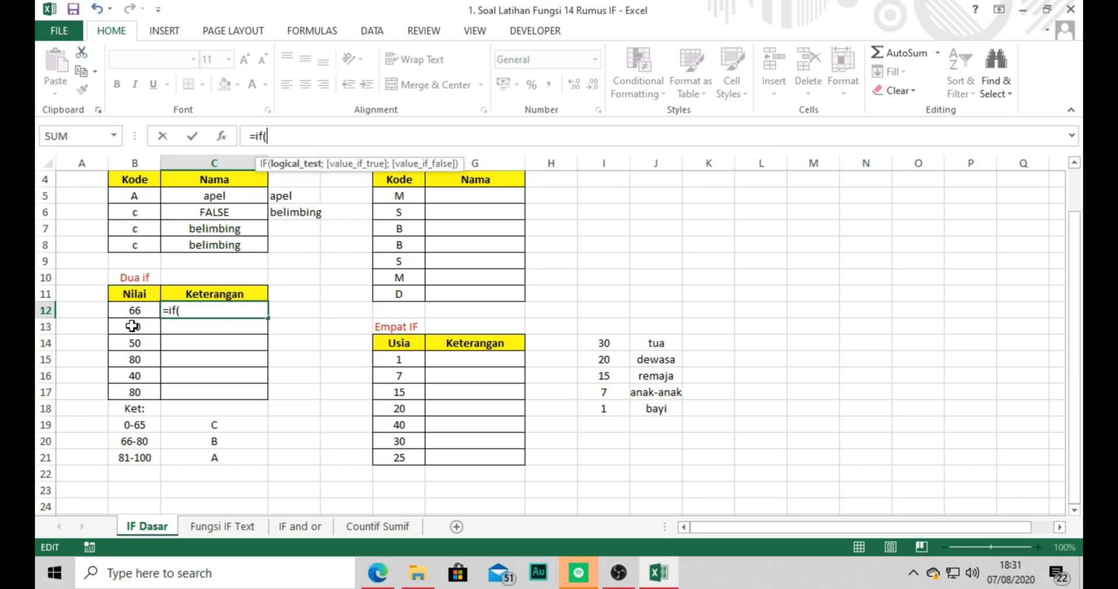
{"action": "left_click", "coordinate": [116, 315]}
{"action": "type", "text": ";"}
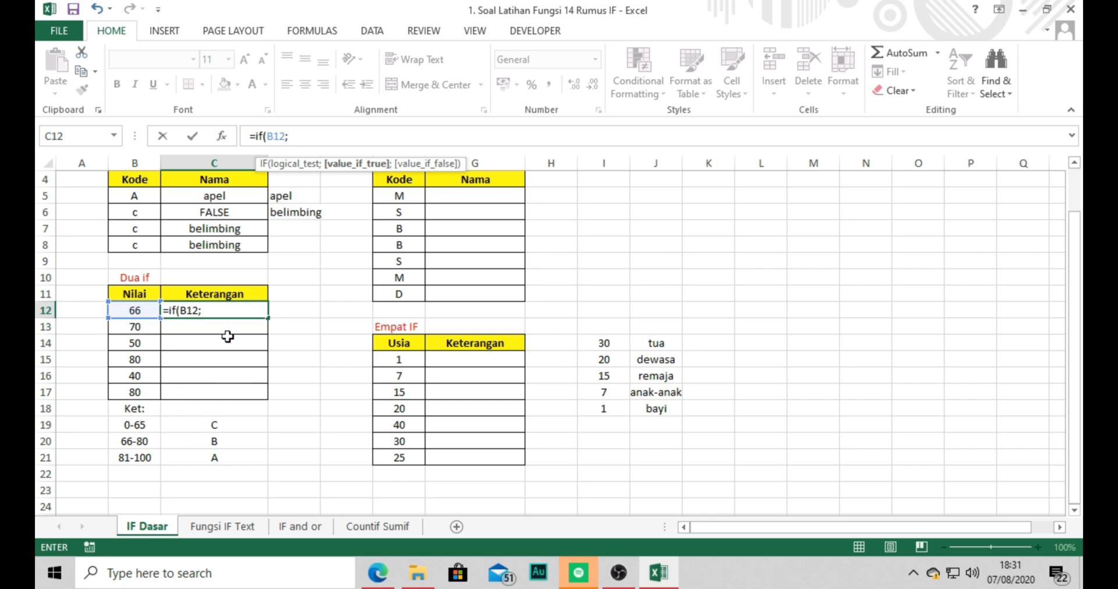
{"action": "key", "text": "BackSpace"}
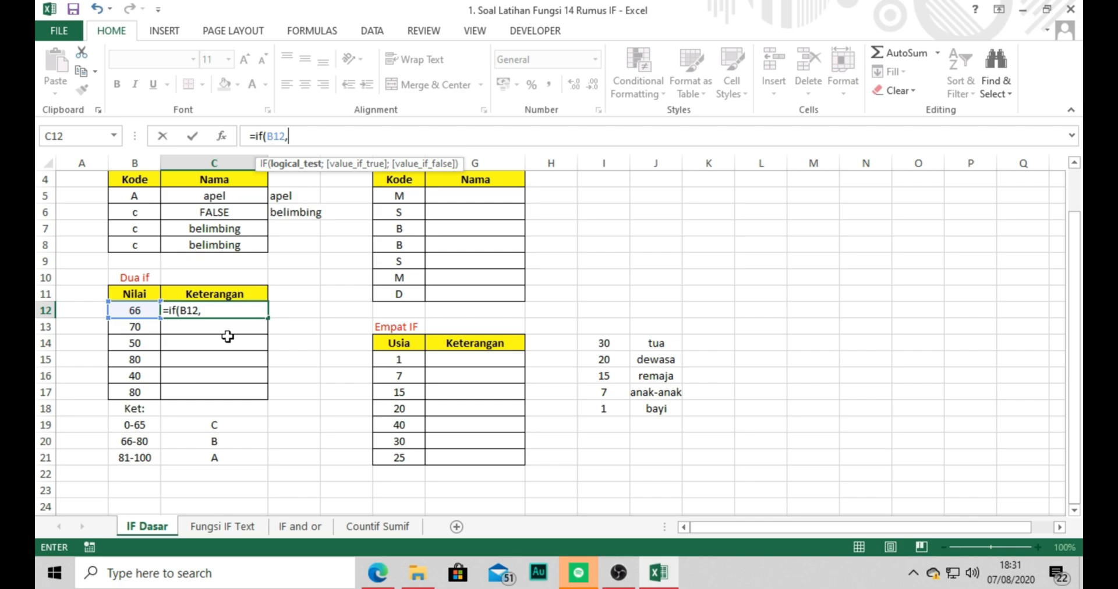
{"action": "type", "text": "<=65"}
{"action": "left_click", "coordinate": [324, 137]}
{"action": "type", "text": ";"}
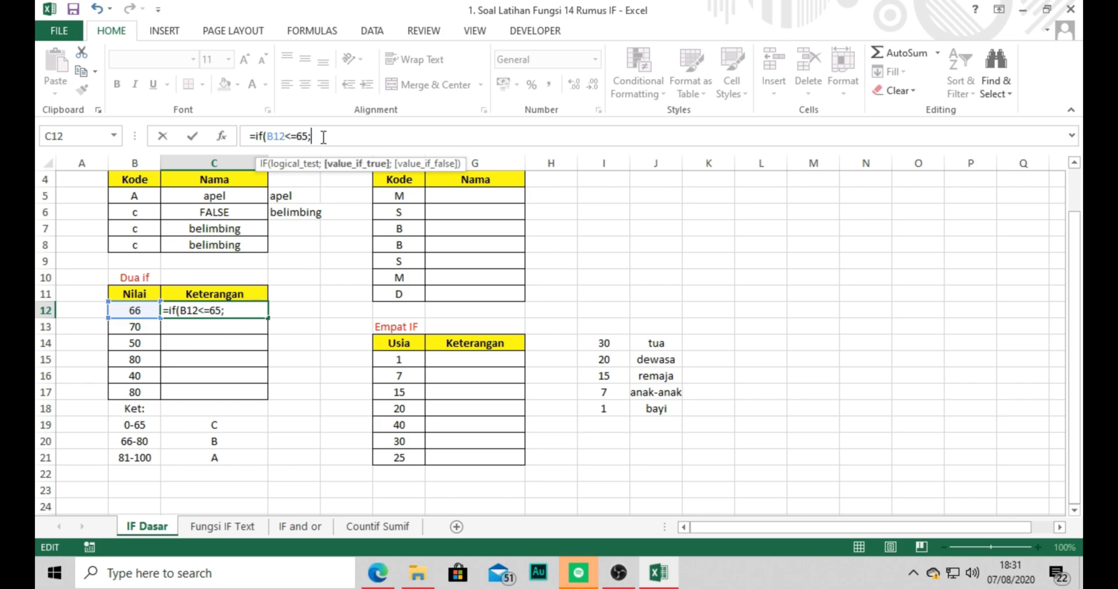
{"action": "type", "text": "\"C\";if("}
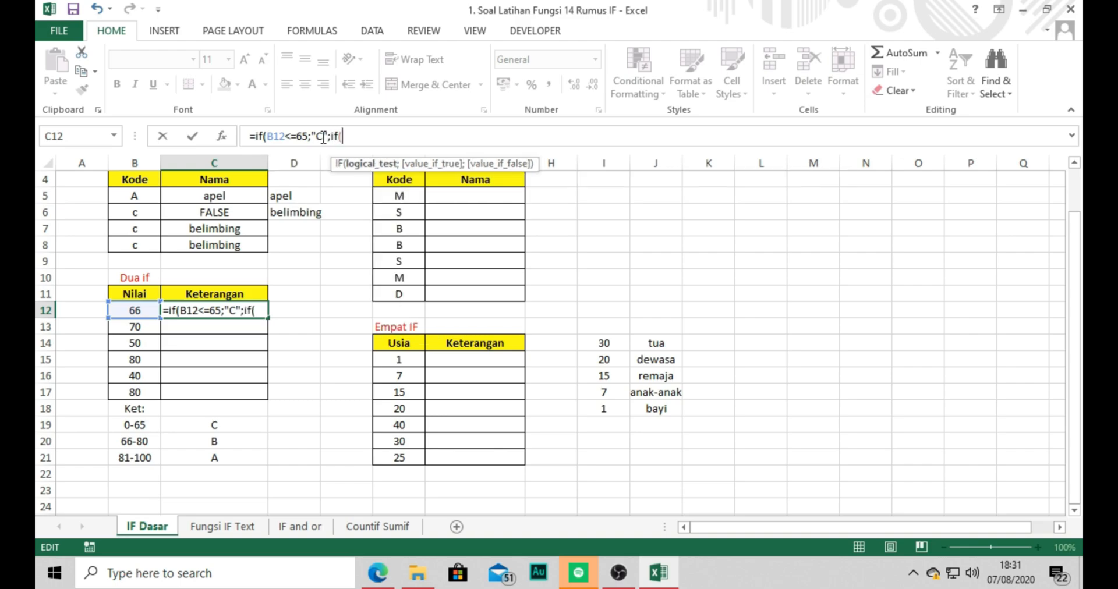
Step: Continue the inner IF in C12's formula with the condition b12<=100 and try to commit the formula
{"action": "type", "text": "b12"}
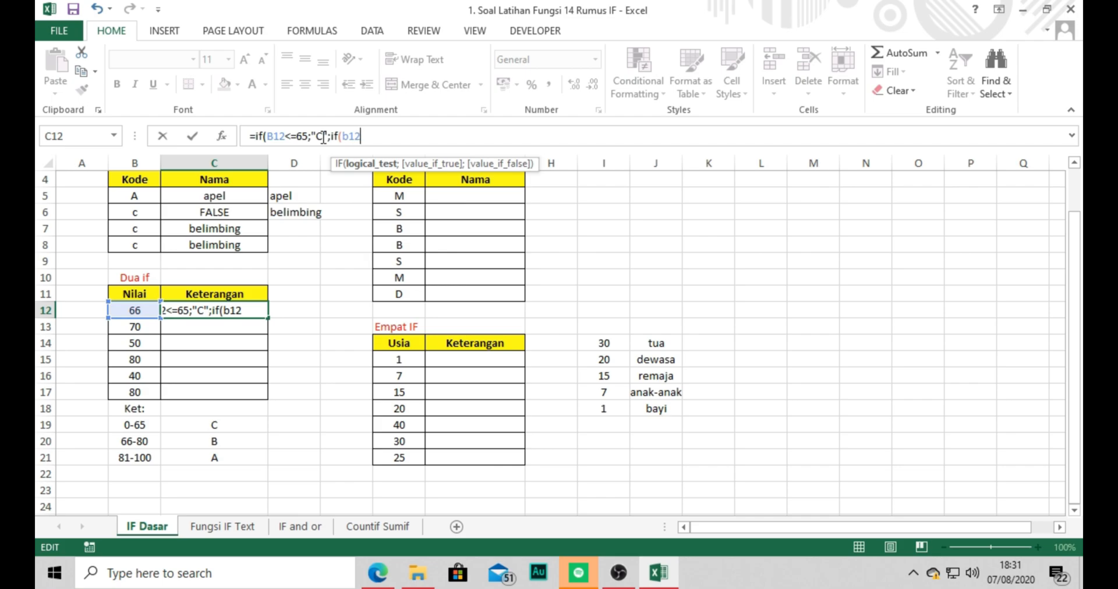
{"action": "type", "text": ">"}
{"action": "key", "text": "BackSpace"}
{"action": "type", "text": "<=100"}
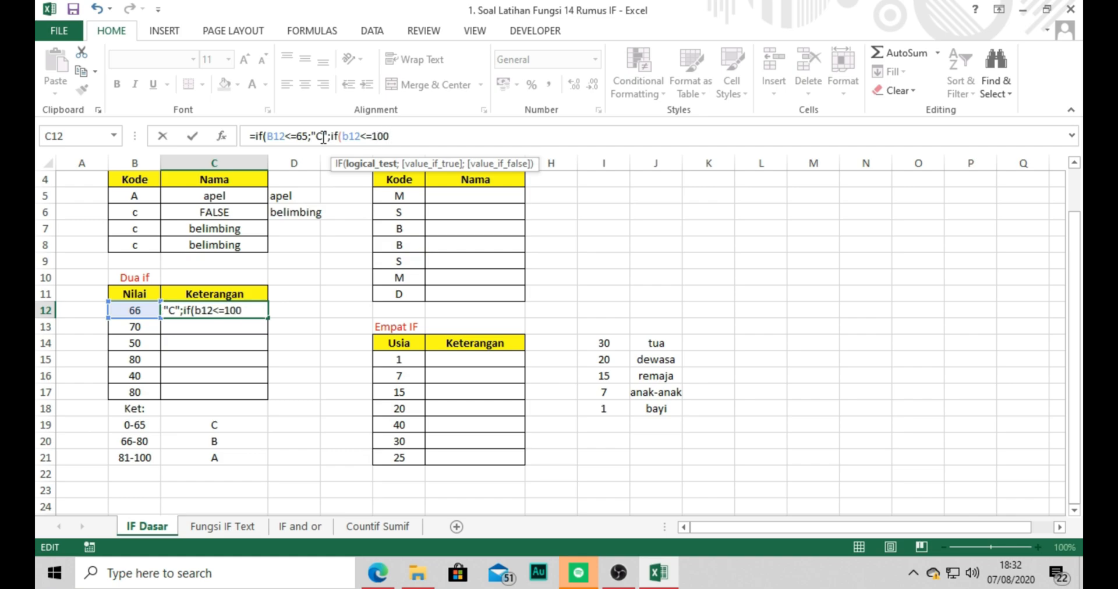
{"action": "type", "text": ";"}
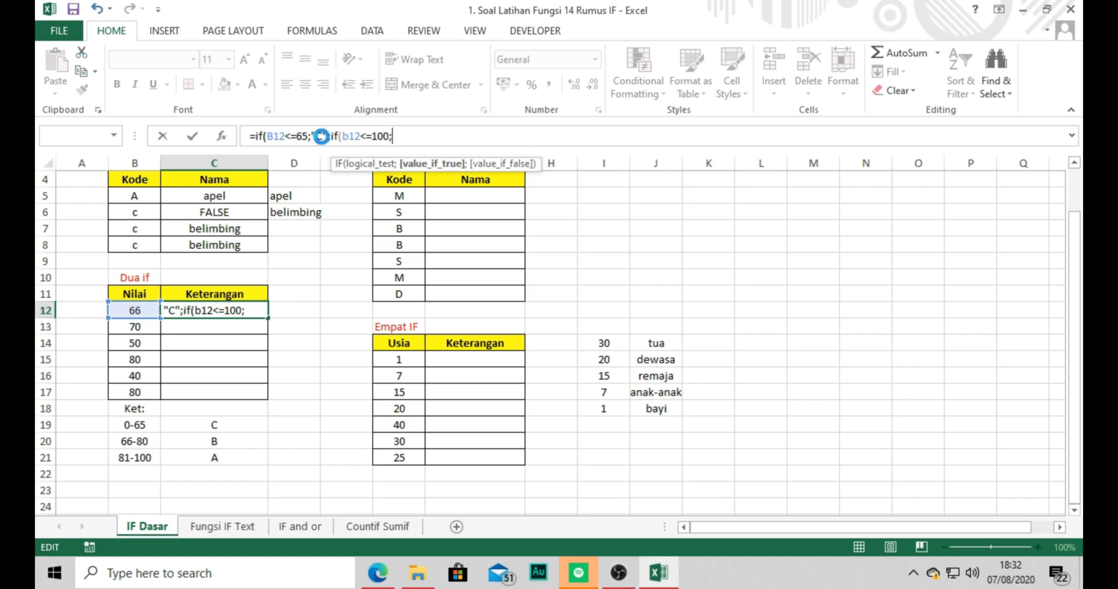
{"action": "key", "text": "Return"}
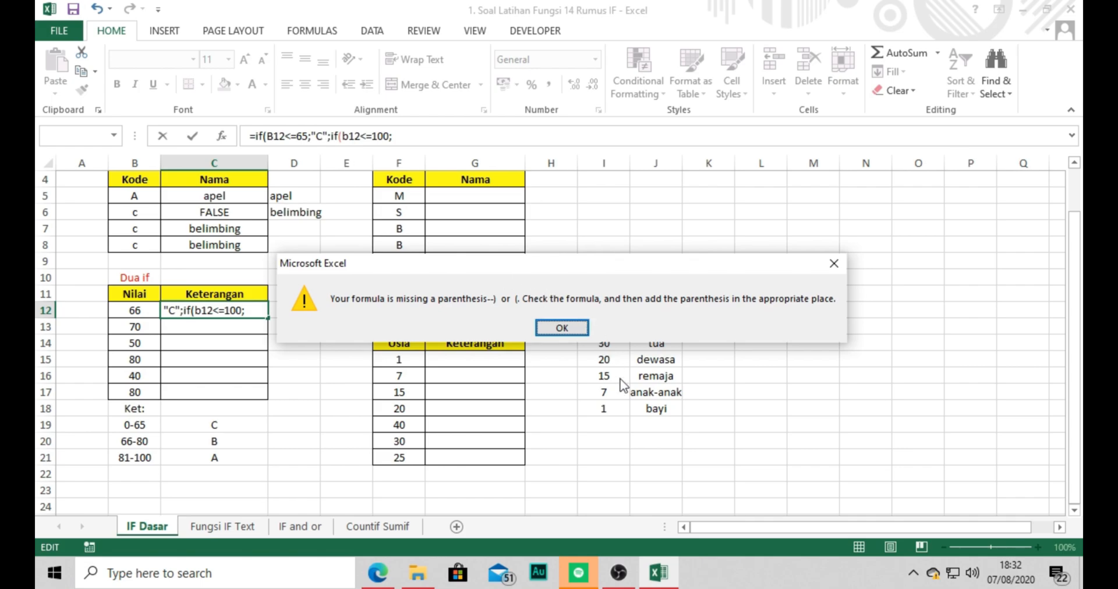
{"action": "left_click", "coordinate": [576, 329]}
Step: Add "A" as the true value and "B" as the false value of the inner IF in C12
{"action": "left_click", "coordinate": [409, 139]}
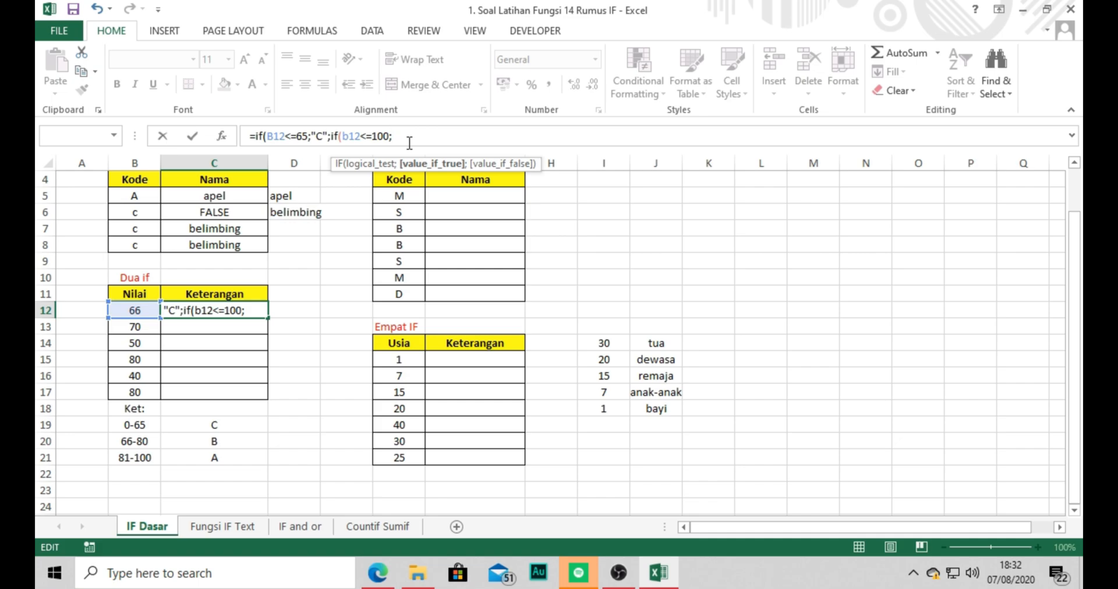
{"action": "type", "text": "\""}
{"action": "type", "text": "A\""}
{"action": "key", "text": "BackSpace"}
{"action": "type", "text": "\";\"B"}
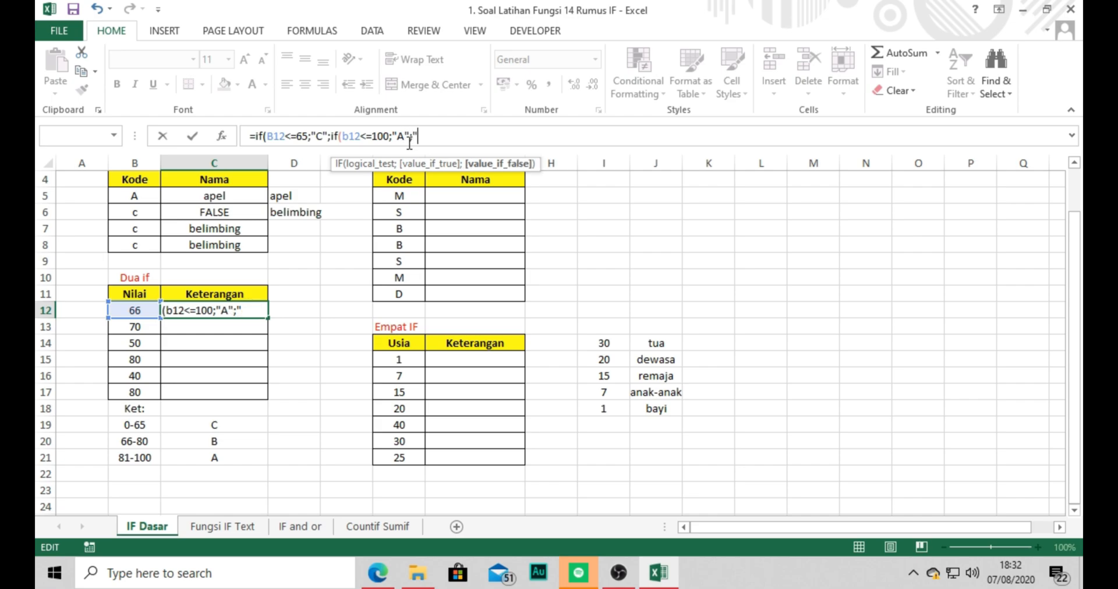
{"action": "type", "text": "\""}
Step: Try changing the first condition of C12's formula to B12>=0
{"action": "left_click", "coordinate": [291, 136]}
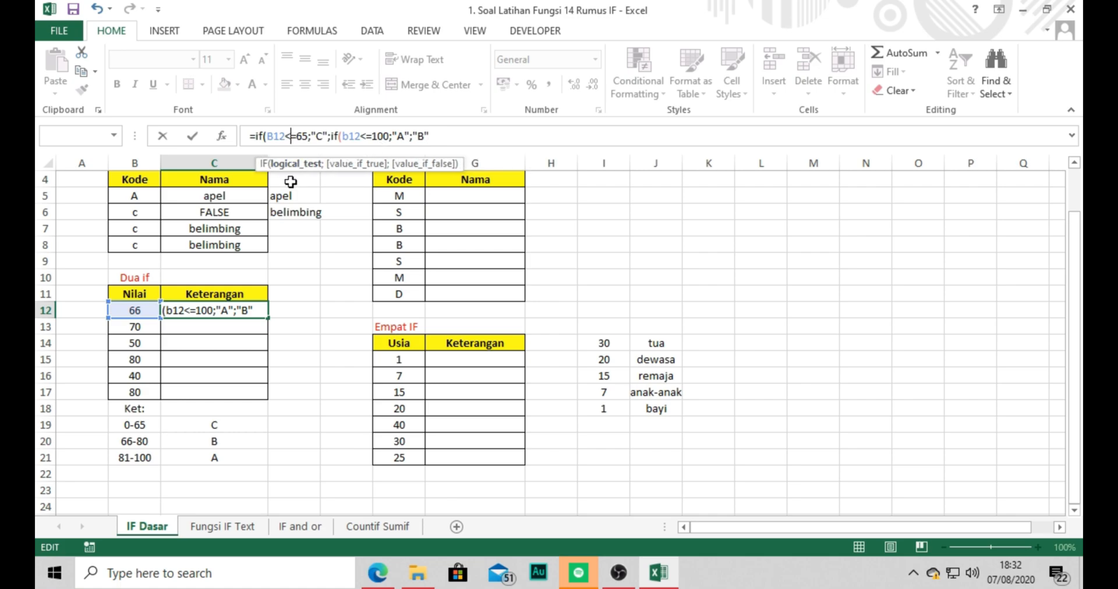
{"action": "key", "text": "BackSpace"}
{"action": "type", "text": ">"}
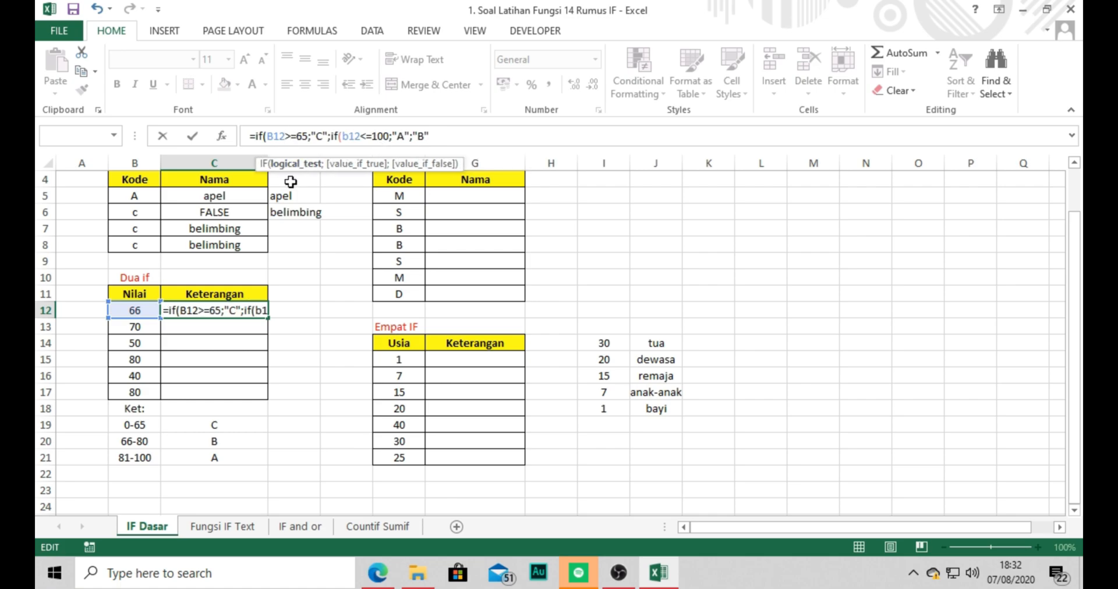
{"action": "key", "text": "Right"}
{"action": "key", "text": "Right"}
{"action": "key", "text": "BackSpace"}
{"action": "key", "text": "BackSpace"}
{"action": "type", "text": "0"}
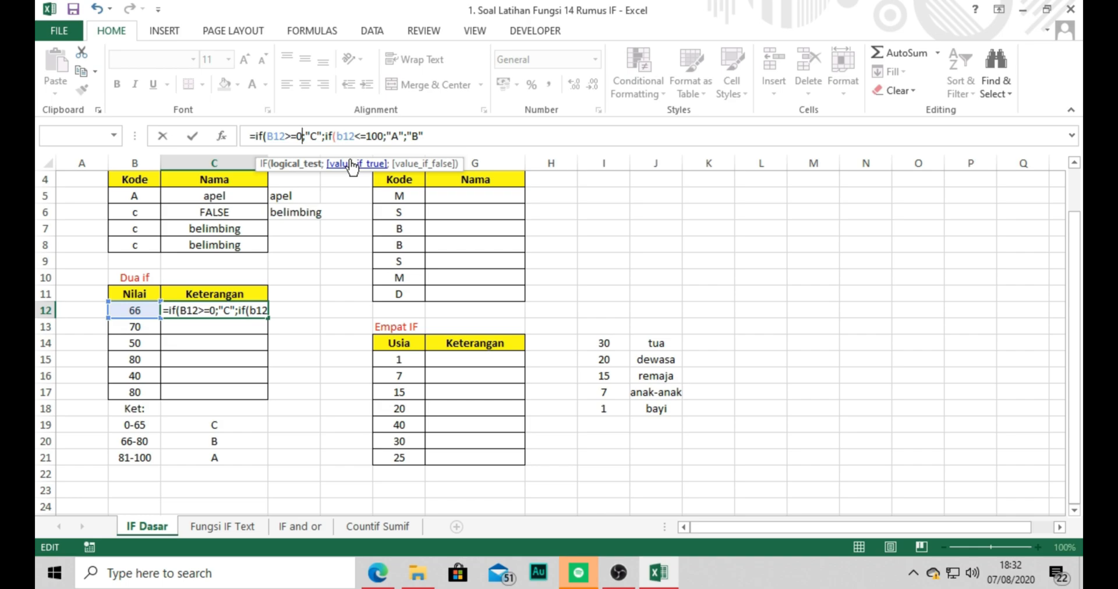
Step: Restore the first condition of C12's formula to B12<=65
{"action": "key", "text": "BackSpace"}
{"action": "type", "text": "65"}
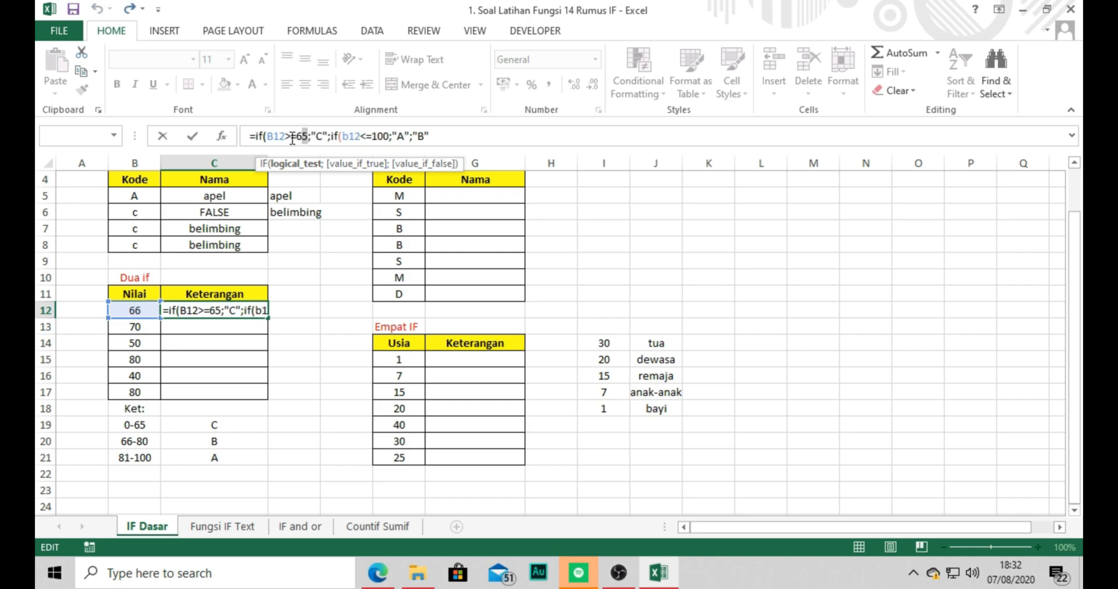
{"action": "key", "text": "BackSpace"}
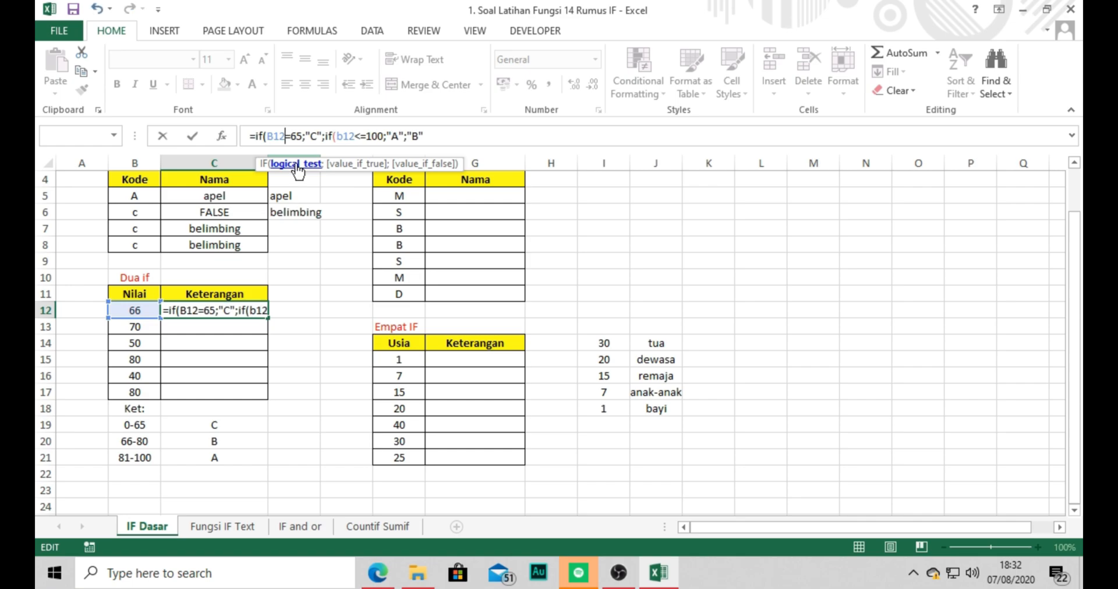
{"action": "right_click", "coordinate": [298, 170]}
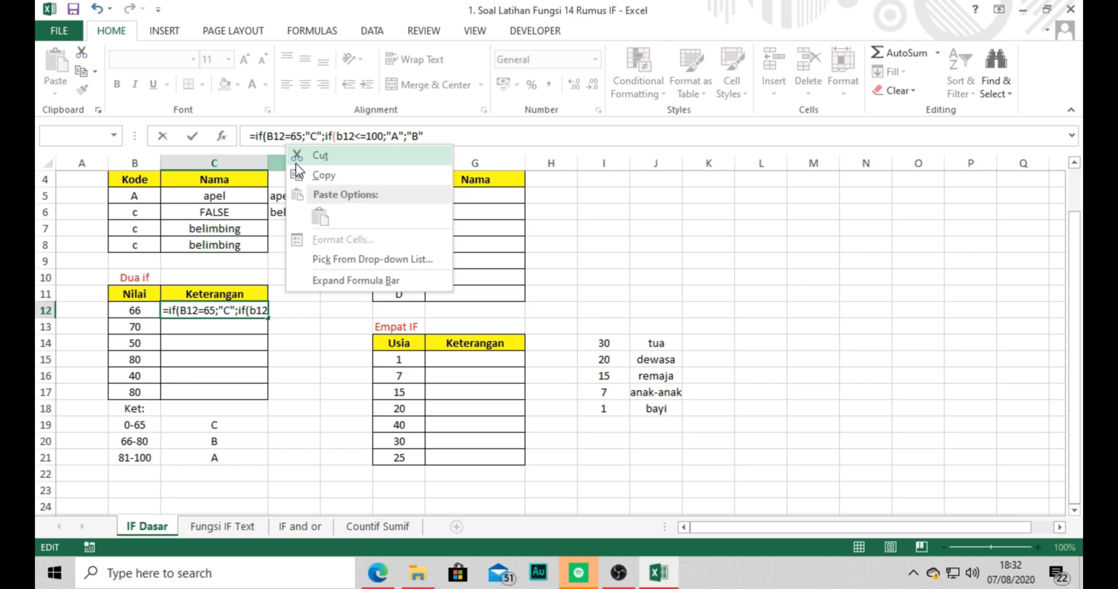
{"action": "left_click", "coordinate": [287, 138]}
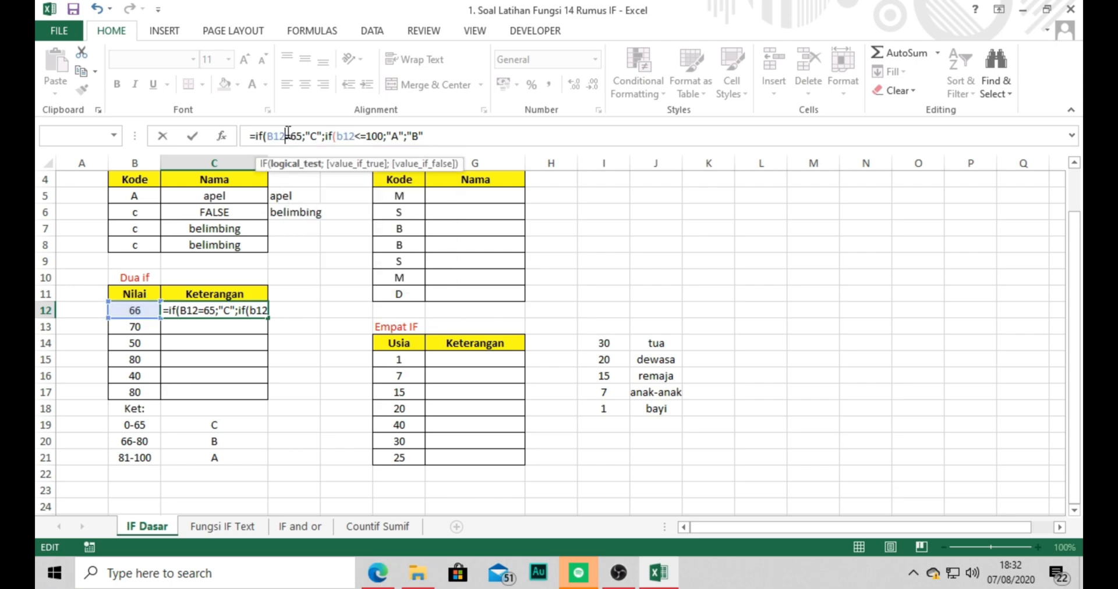
{"action": "type", "text": "<"}
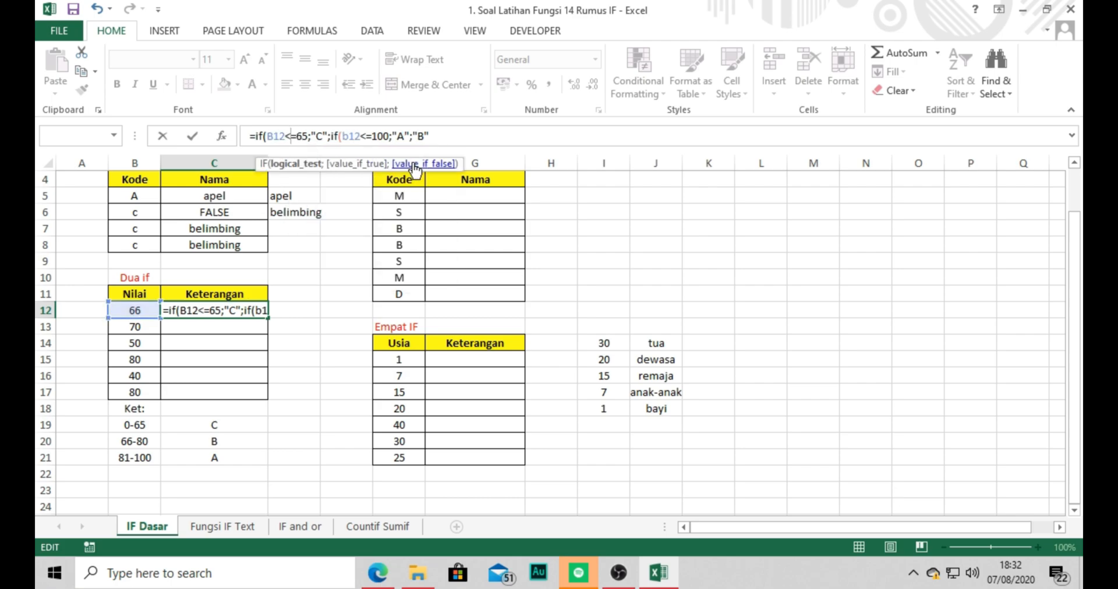
Step: Change the inner IF's condition in C12's formula to b12>=81
{"action": "left_click", "coordinate": [365, 138]}
{"action": "key", "text": "BackSpace"}
{"action": "type", "text": ">"}
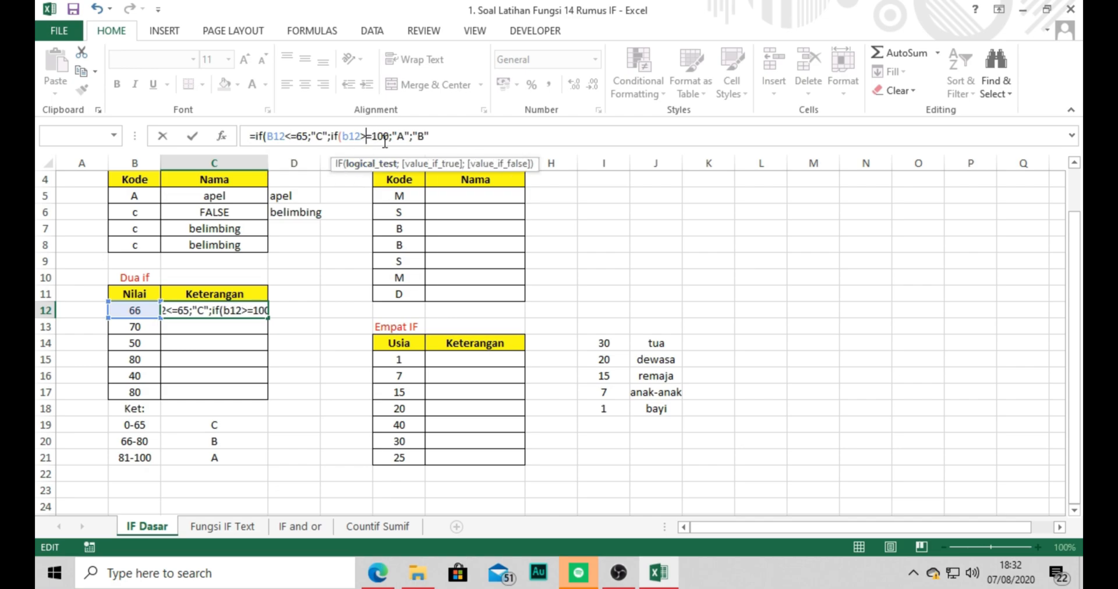
{"action": "key", "text": "Right"}
{"action": "key", "text": "Delete"}
{"action": "key", "text": "Delete"}
{"action": "key", "text": "Delete"}
{"action": "type", "text": "81"}
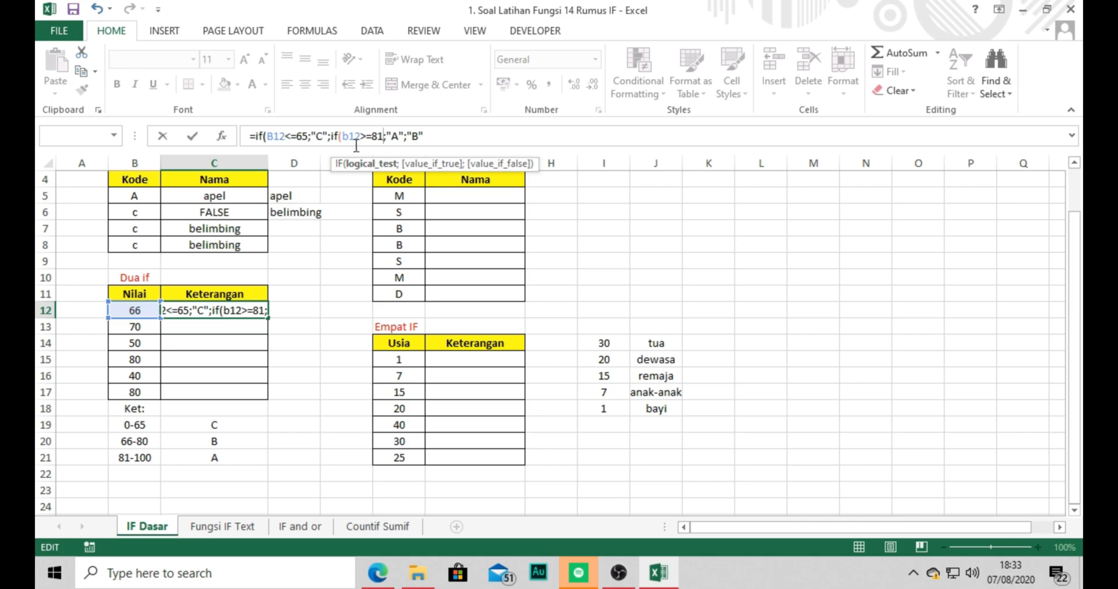
Step: Close both IF functions in C12 with )) and commit the grade formula
{"action": "left_click", "coordinate": [460, 137]}
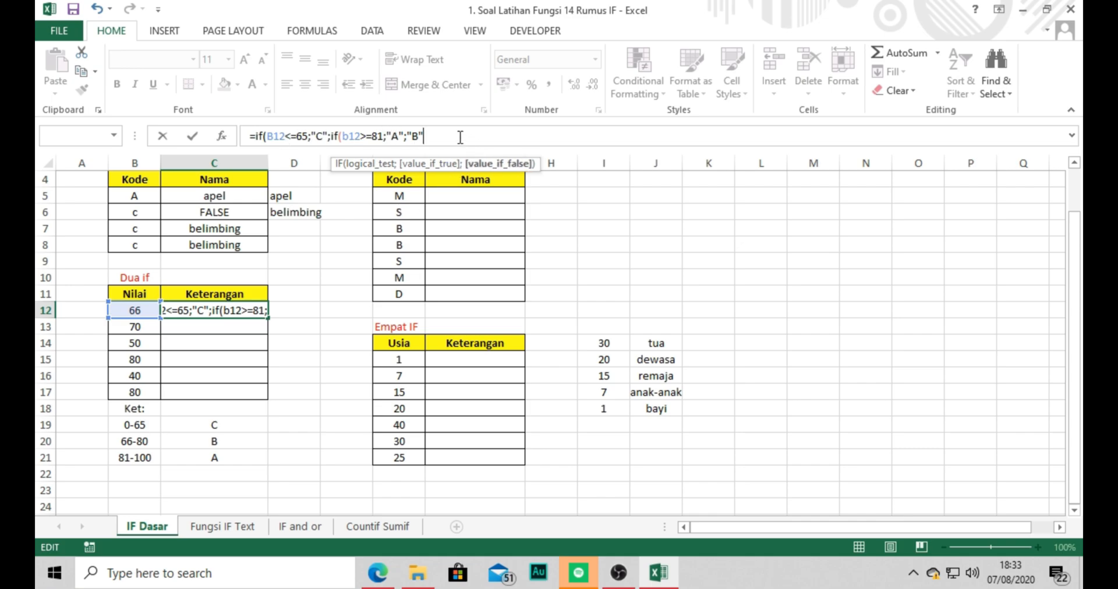
{"action": "left_click", "coordinate": [261, 136]}
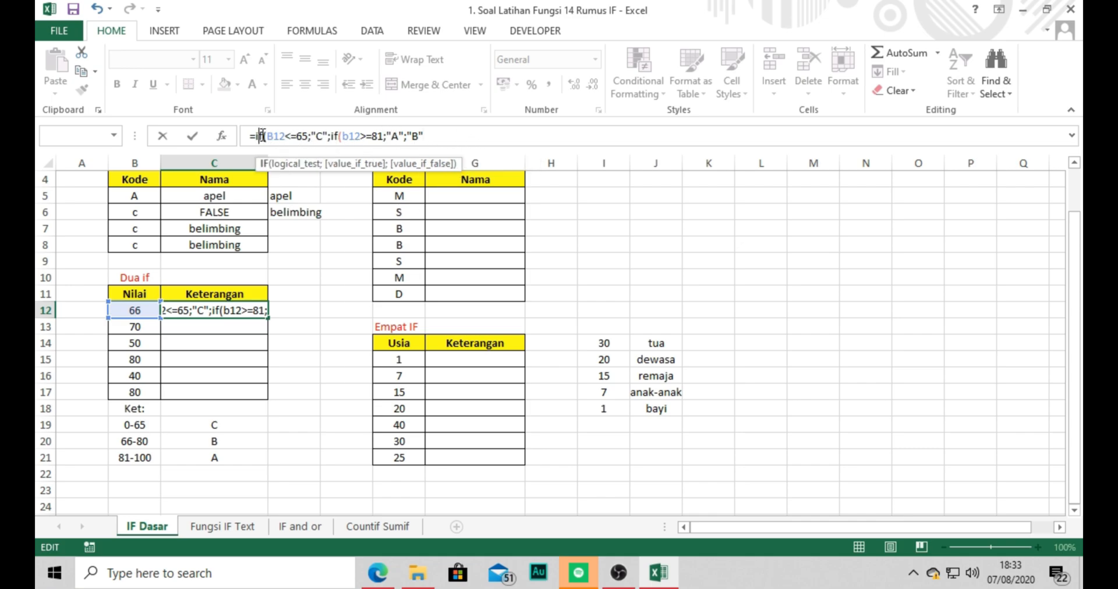
{"action": "left_click", "coordinate": [457, 137]}
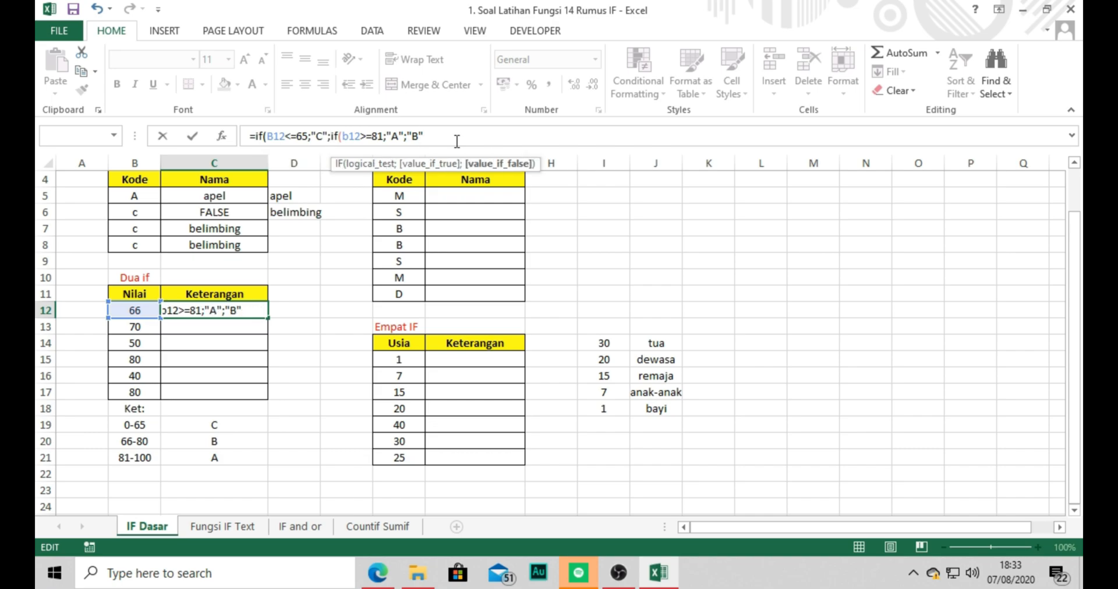
{"action": "type", "text": "))\\"}
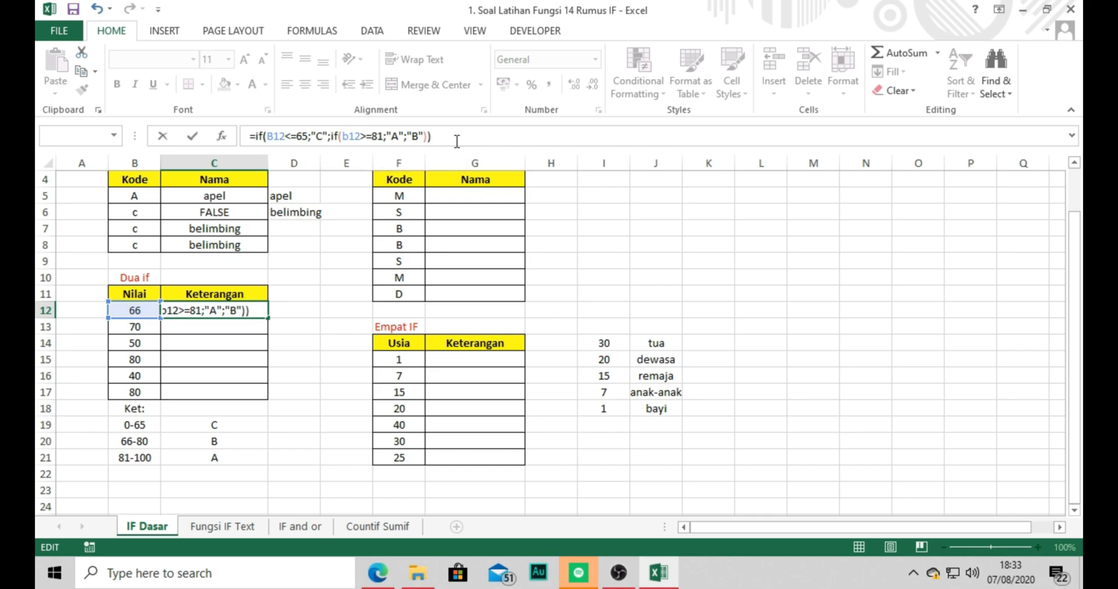
{"action": "key", "text": "Return"}
{"action": "key", "text": "Return"}
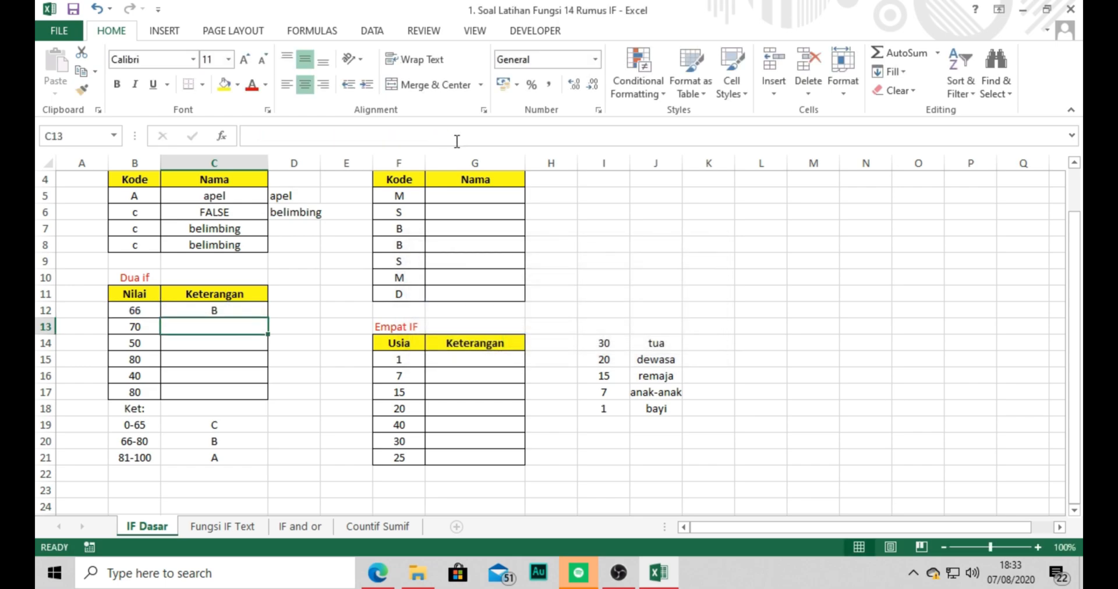
Step: Fill C12's grade formula down the Dua if table's Keterangan column and clear the extra copy in C18
{"action": "left_click", "coordinate": [231, 310]}
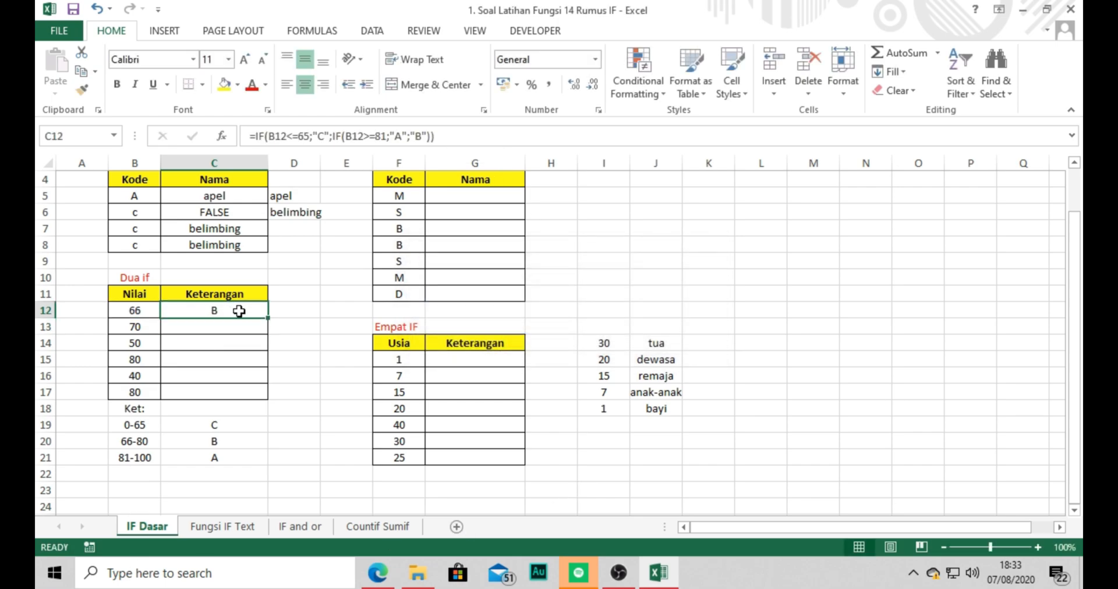
{"action": "double_click", "coordinate": [268, 319]}
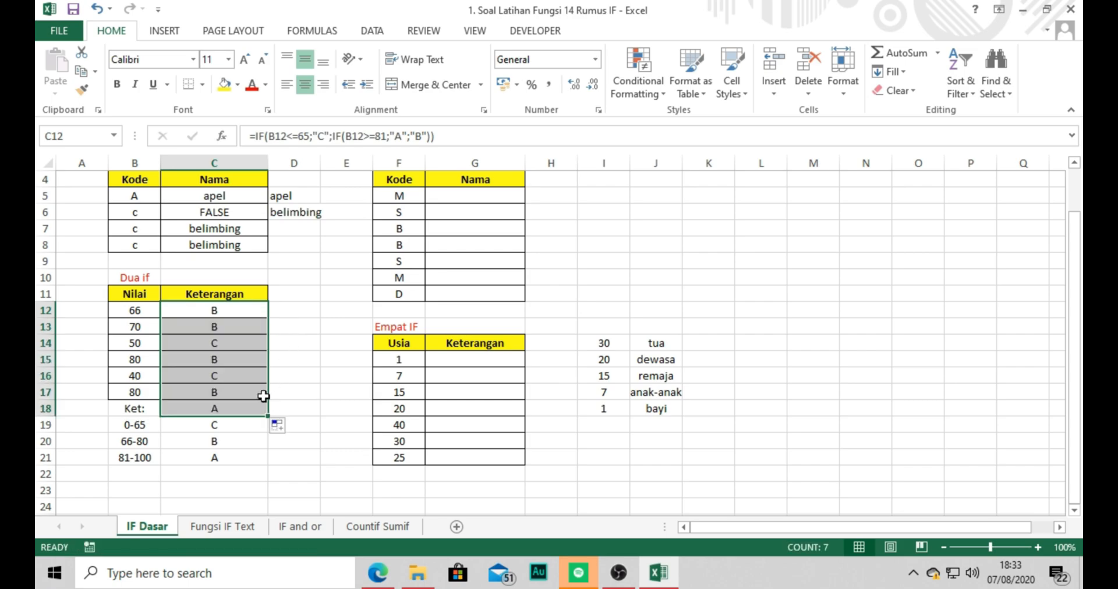
{"action": "left_click", "coordinate": [232, 406]}
{"action": "key", "text": "Delete"}
{"action": "key", "text": "Return"}
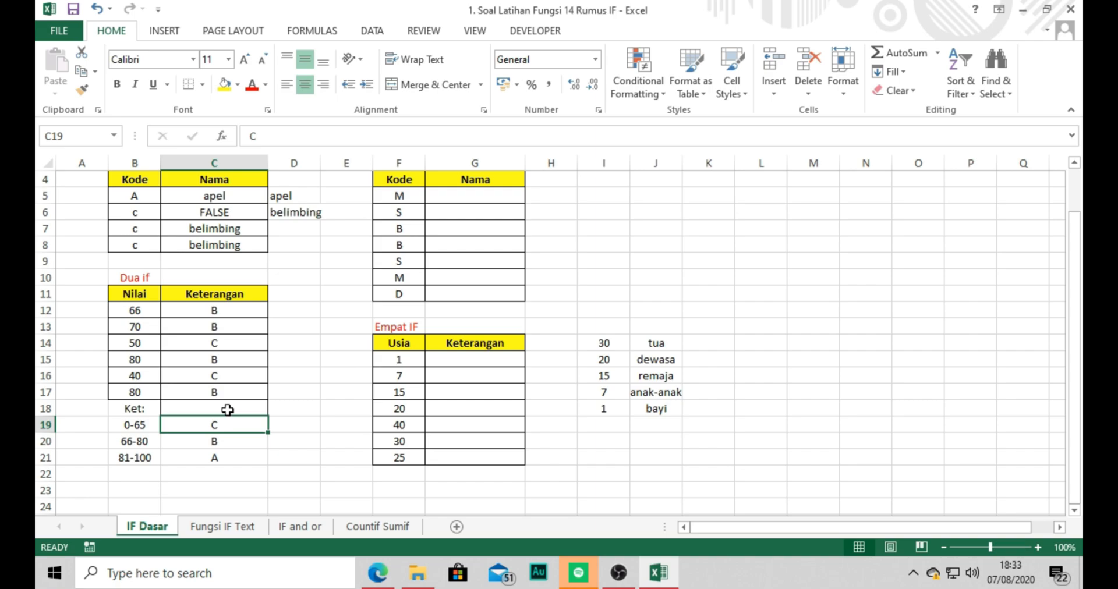
Step: Examine the nested IF in C12 and compare it with the 0-65 score range and its grade in row 19
{"action": "left_click", "coordinate": [190, 309]}
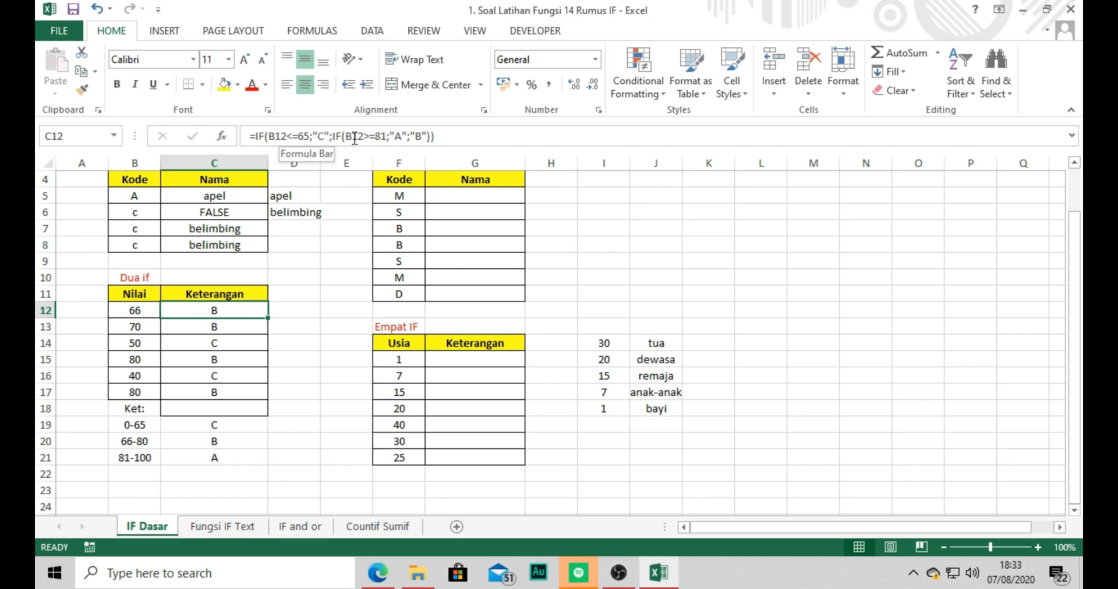
{"action": "left_click", "coordinate": [410, 136]}
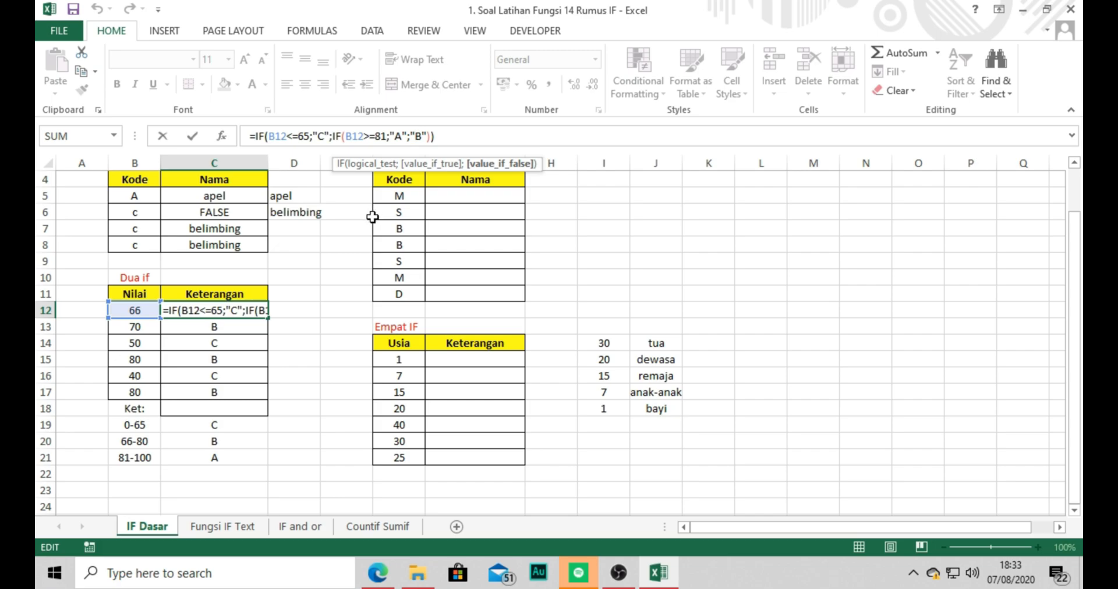
{"action": "key", "text": "Return"}
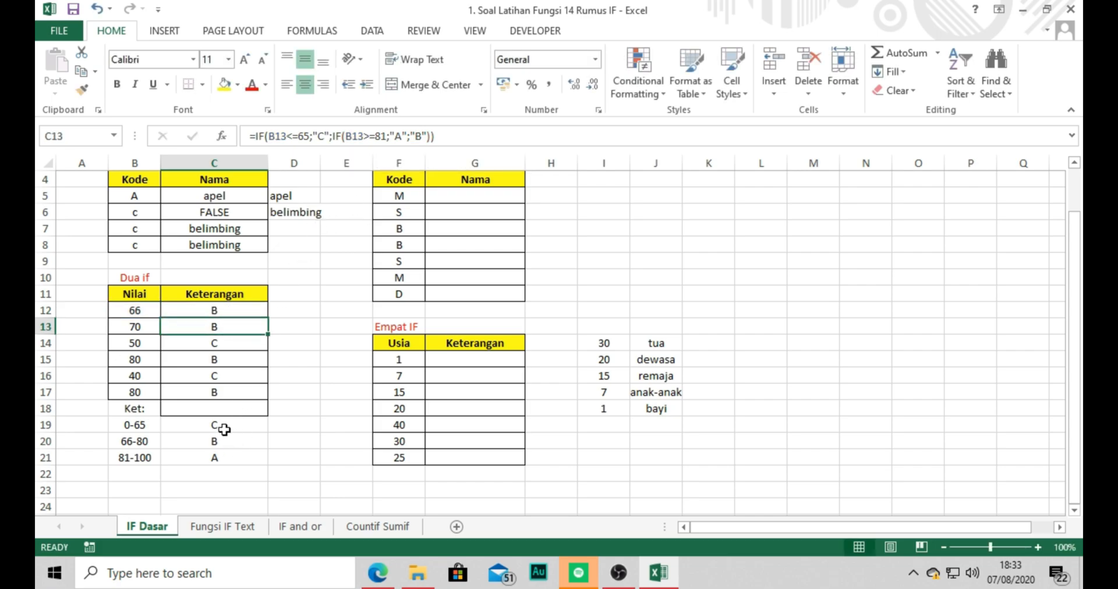
{"action": "left_click", "coordinate": [140, 425]}
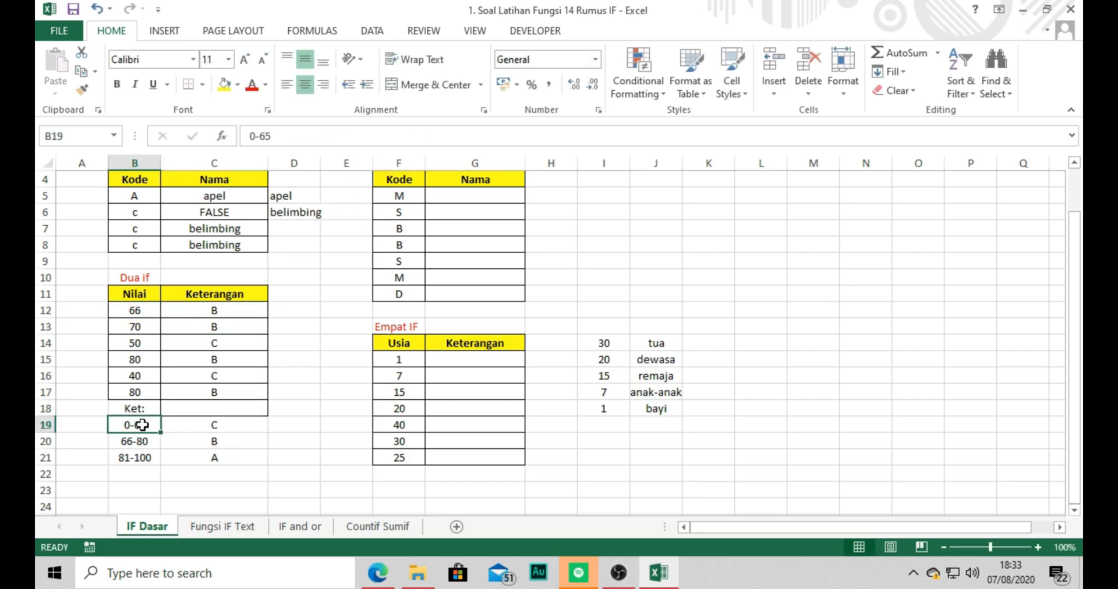
{"action": "left_click", "coordinate": [194, 424]}
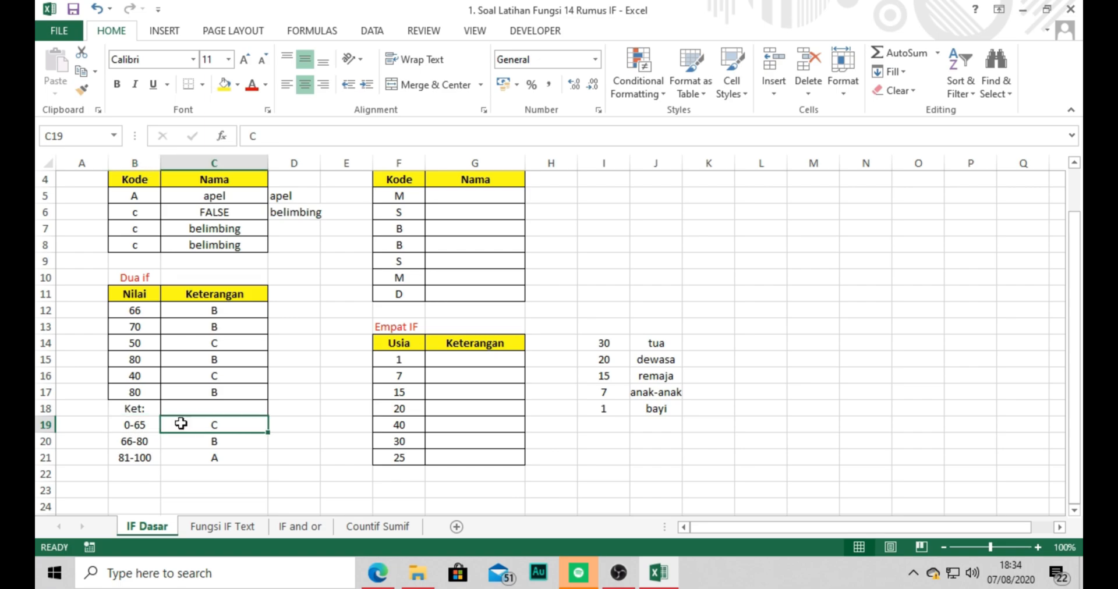
{"action": "left_click", "coordinate": [117, 426]}
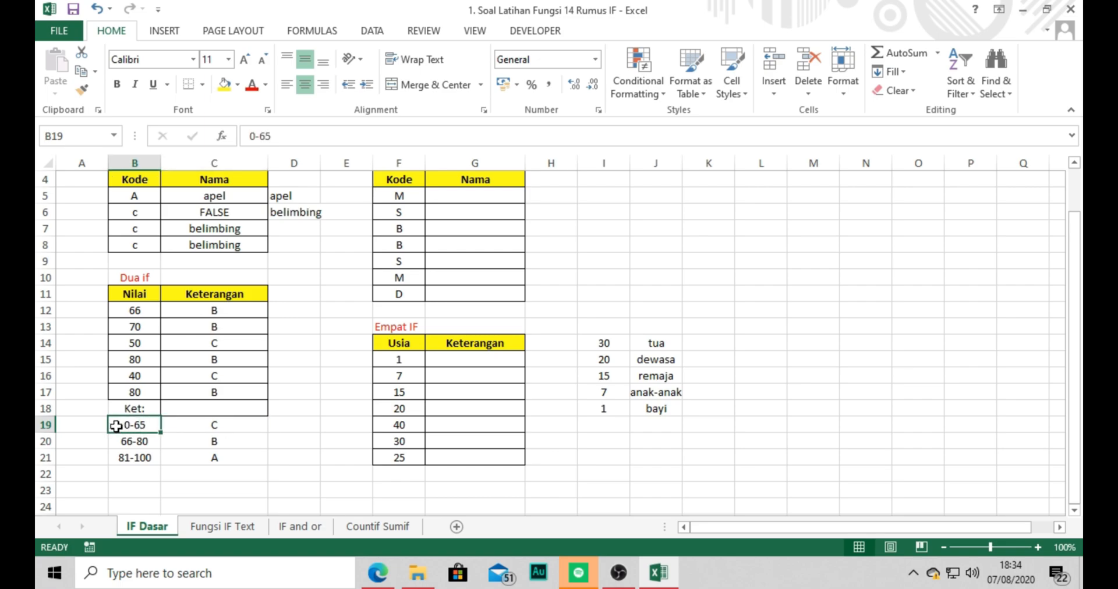
{"action": "left_click", "coordinate": [178, 425]}
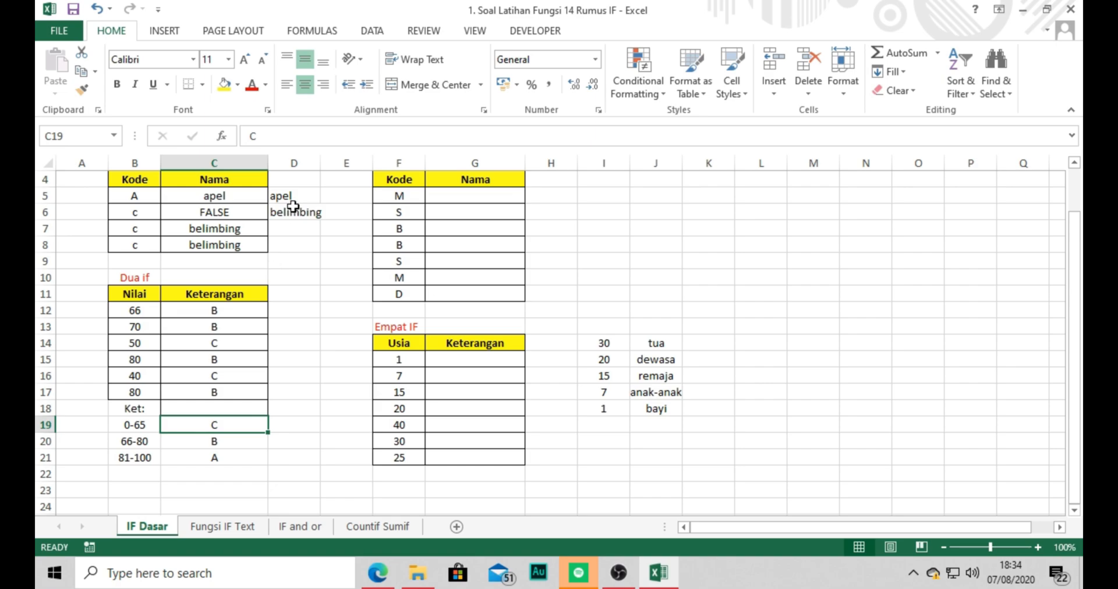
Step: Examine C12's nested IF formula, comparing its <=65 and >=81 conditions with the score ranges listed under the Dua if table
{"action": "left_click", "coordinate": [214, 312]}
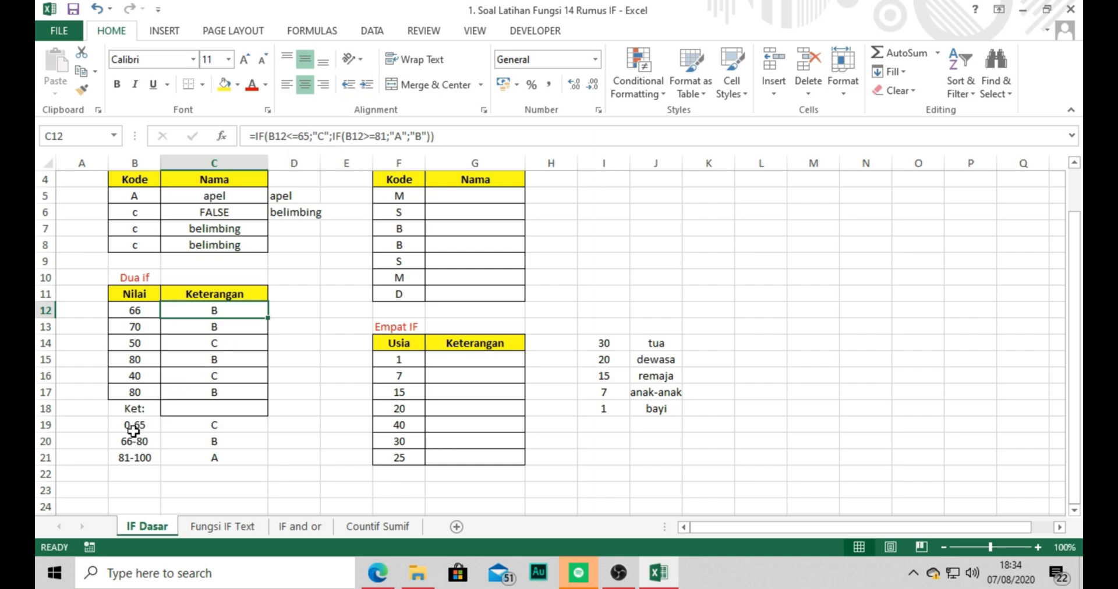
{"action": "left_click", "coordinate": [348, 132]}
{"action": "left_click", "coordinate": [361, 135]}
{"action": "left_click", "coordinate": [374, 135]}
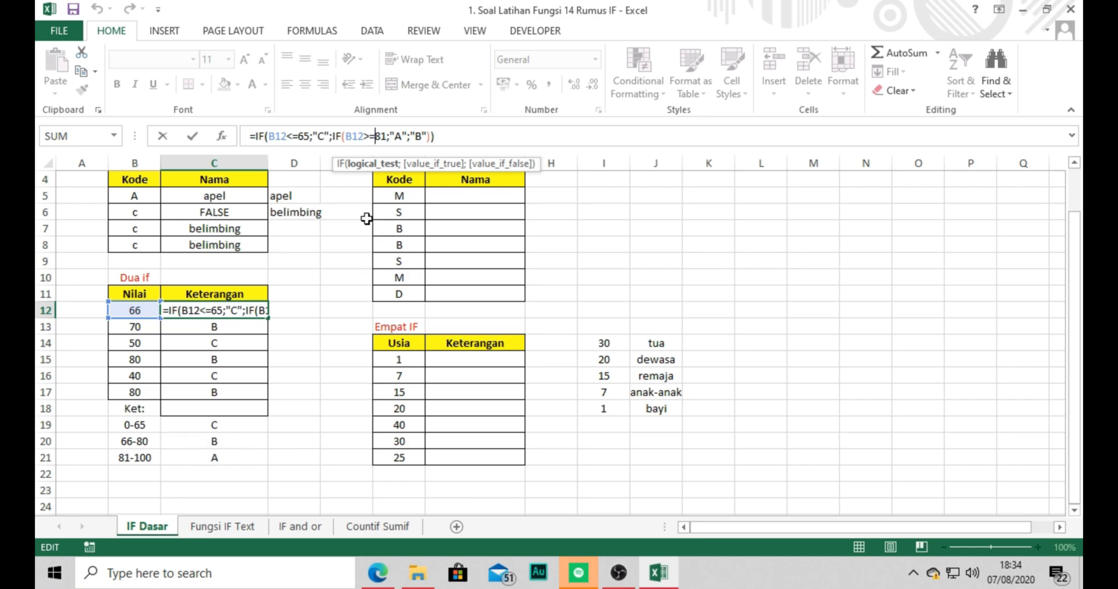
{"action": "left_click", "coordinate": [288, 138]}
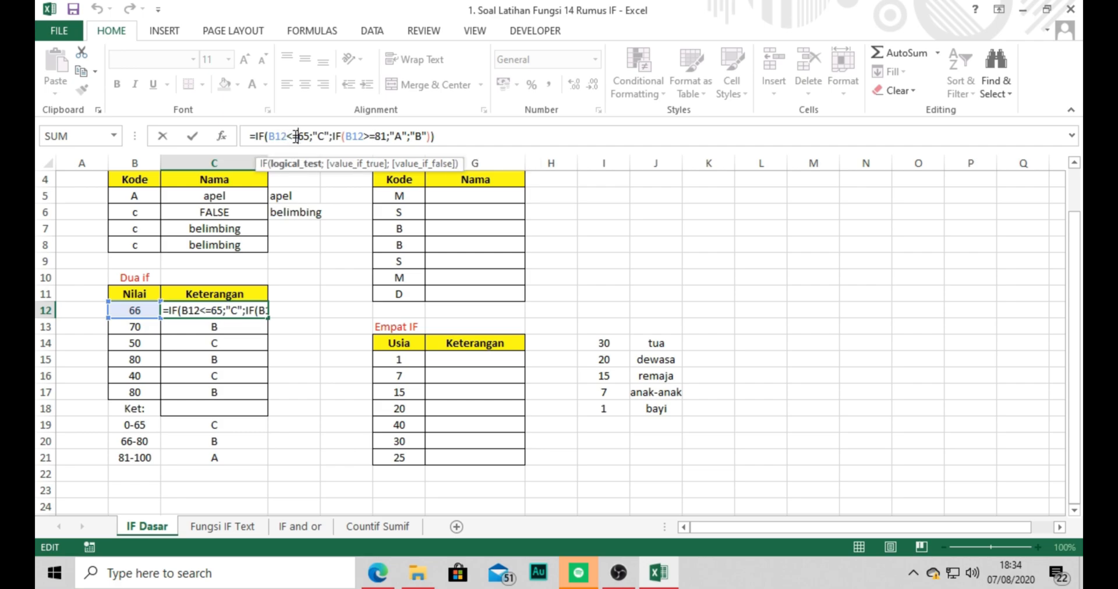
{"action": "left_click_drag", "start_coordinate": [289, 140], "coordinate": [381, 136]}
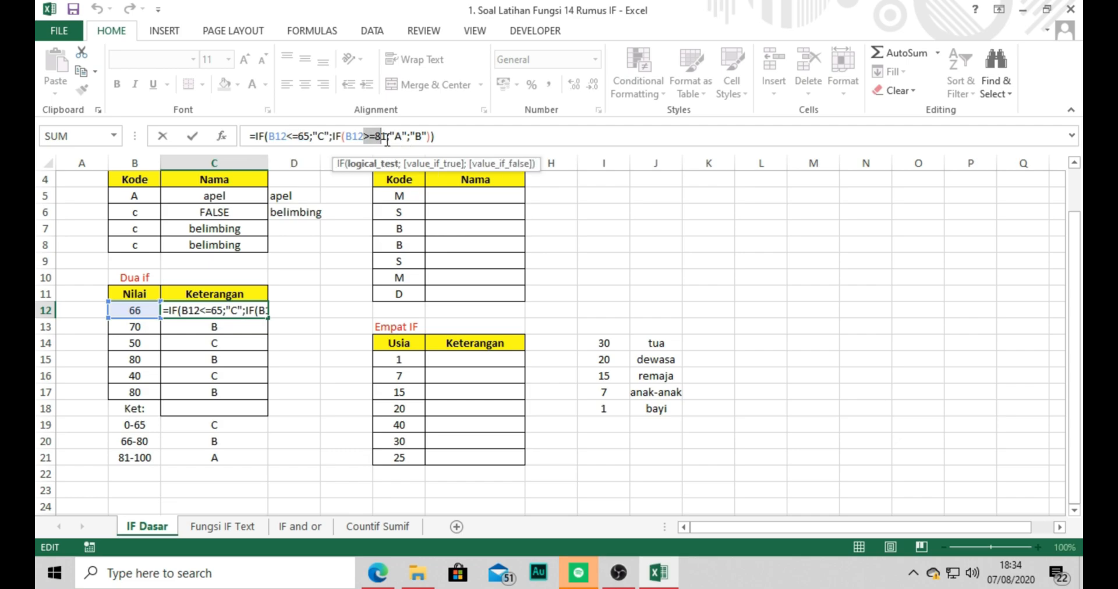
{"action": "left_click", "coordinate": [310, 136]}
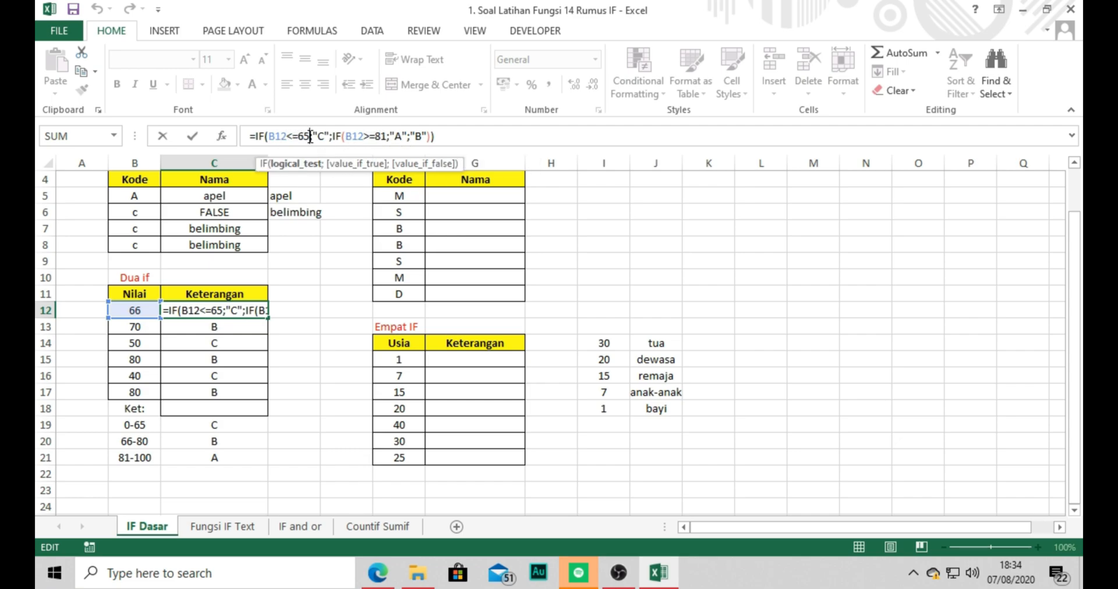
{"action": "left_click", "coordinate": [381, 136]}
{"action": "double_click", "coordinate": [381, 136]}
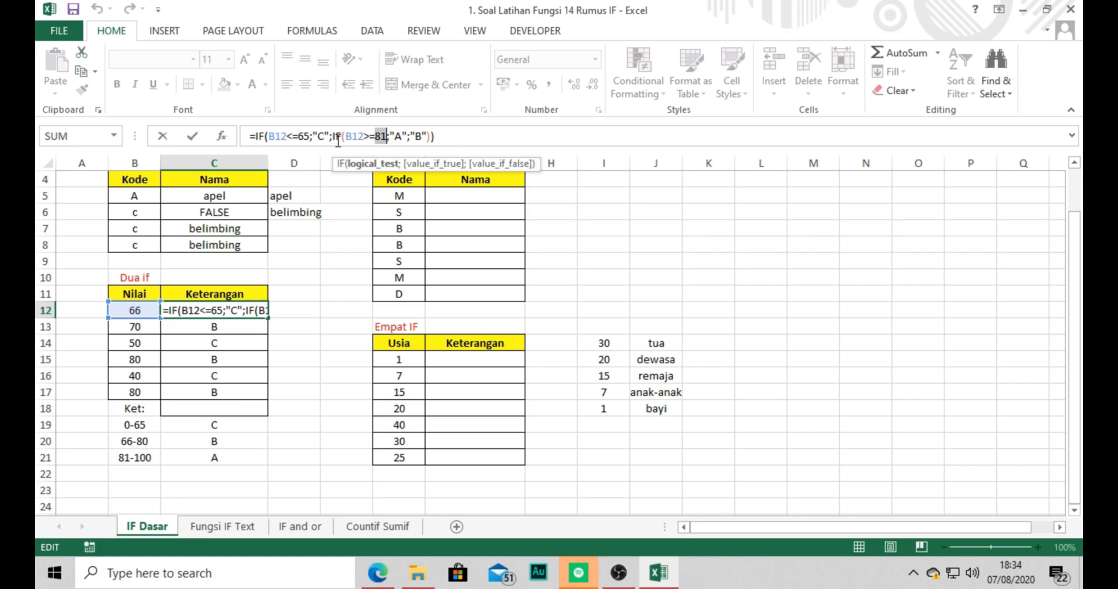
{"action": "double_click", "coordinate": [297, 136]}
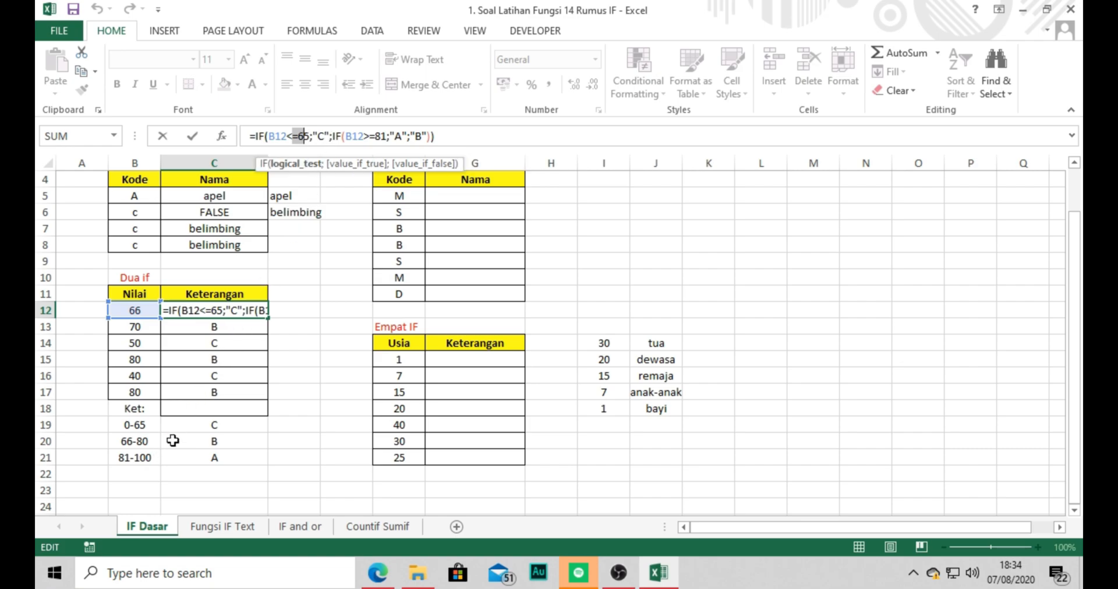
{"action": "left_click_drag", "start_coordinate": [415, 137], "coordinate": [425, 137]}
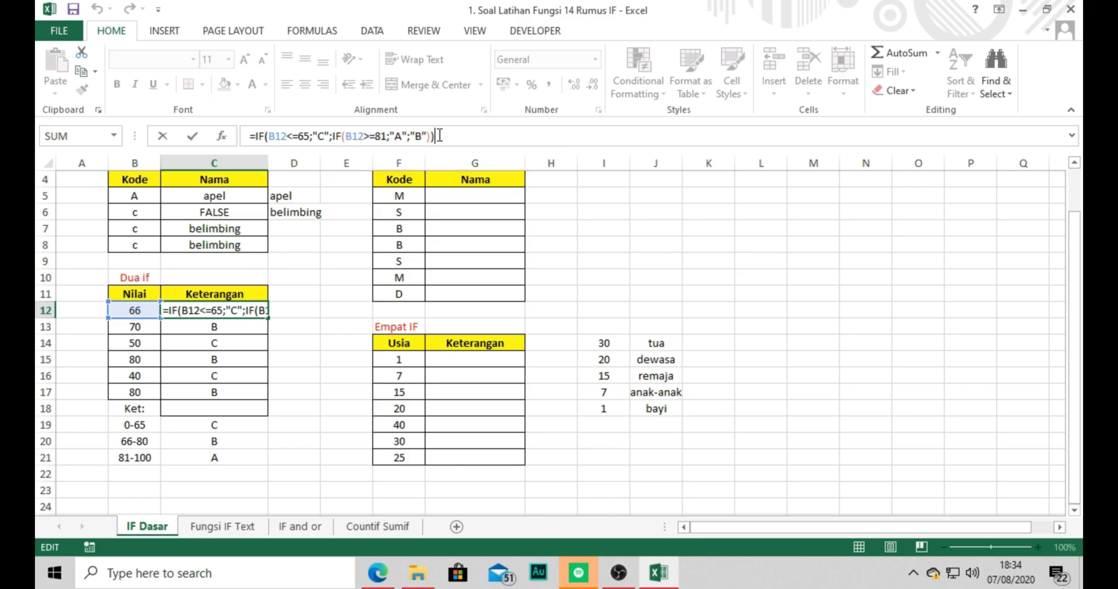
{"action": "key", "text": "Return"}
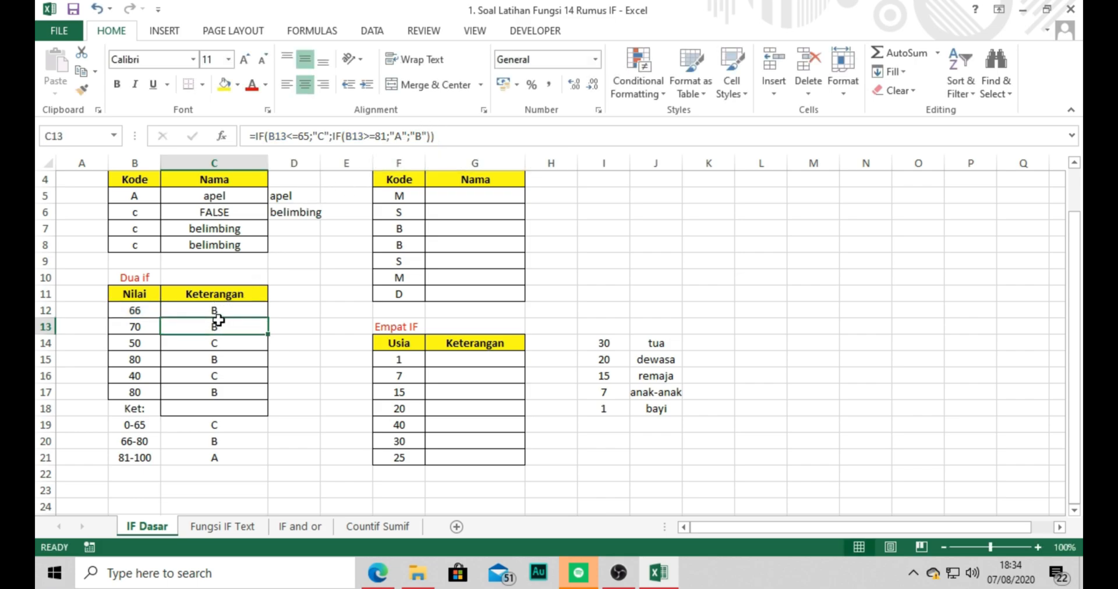
{"action": "left_click", "coordinate": [214, 308]}
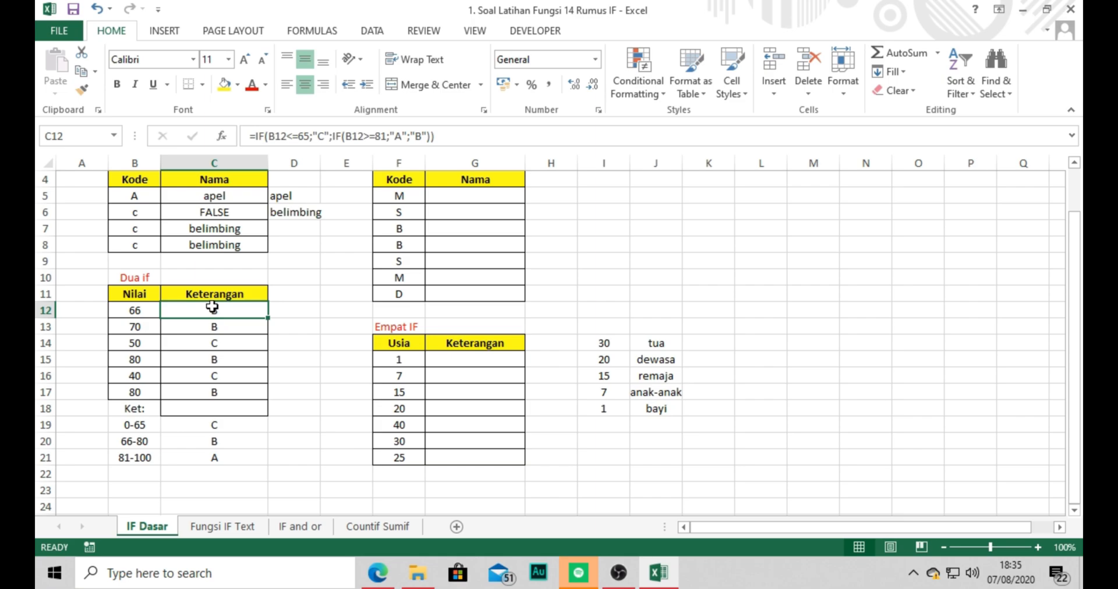
{"action": "left_click", "coordinate": [372, 136]}
{"action": "type", "text": "="}
Step: Set the first Nilai score in the Dua if table, cell B12, to 200
{"action": "left_click", "coordinate": [140, 314]}
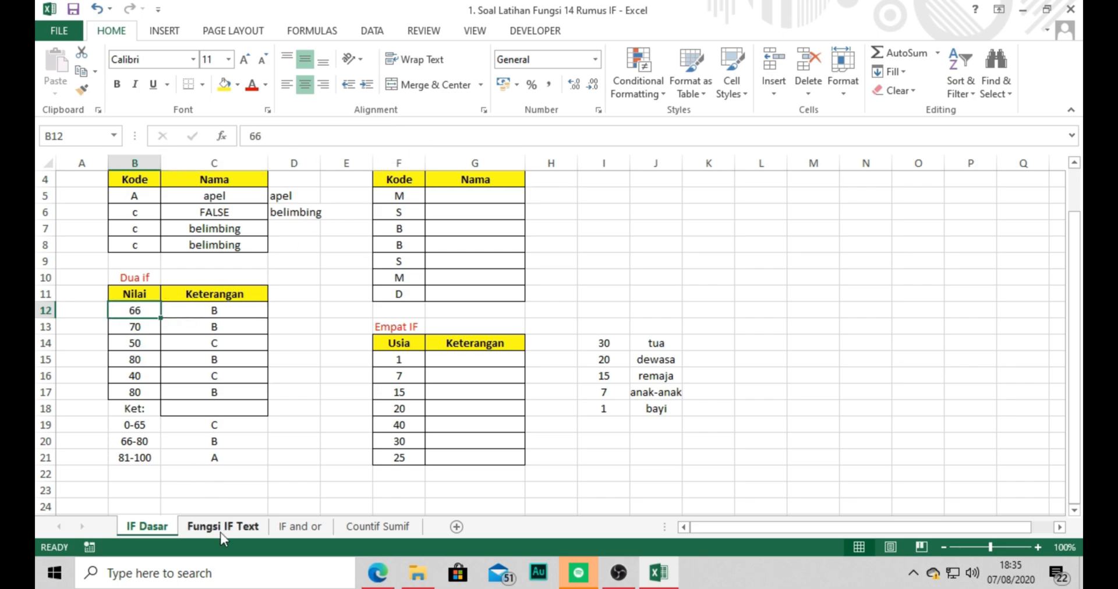
{"action": "type", "text": "2"}
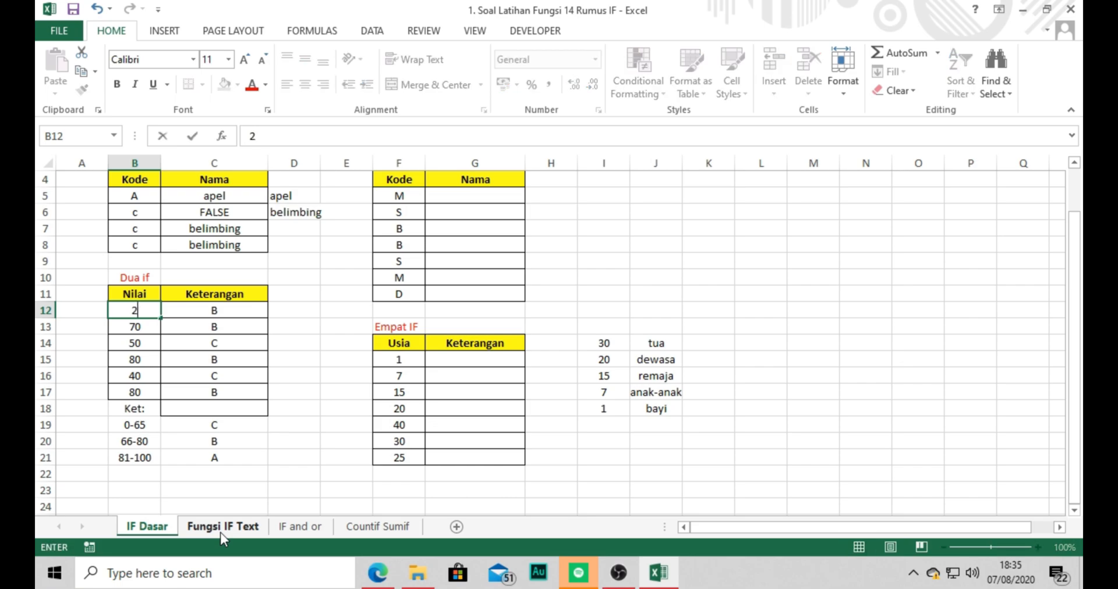
{"action": "type", "text": "00\\"}
{"action": "key", "text": "BackSpace"}
{"action": "type", "text": "\\"}
{"action": "key", "text": "BackSpace"}
{"action": "key", "text": "Return"}
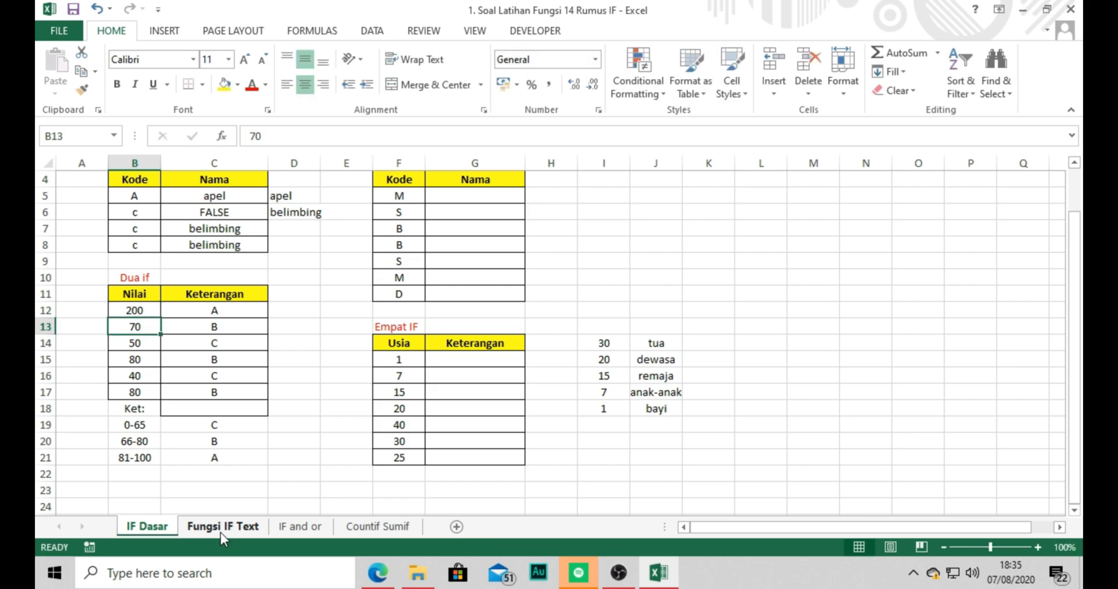
Step: Examine how C12's formula grades the out-of-range score in B12, checking the >=81 condition and its true value
{"action": "left_click", "coordinate": [214, 312]}
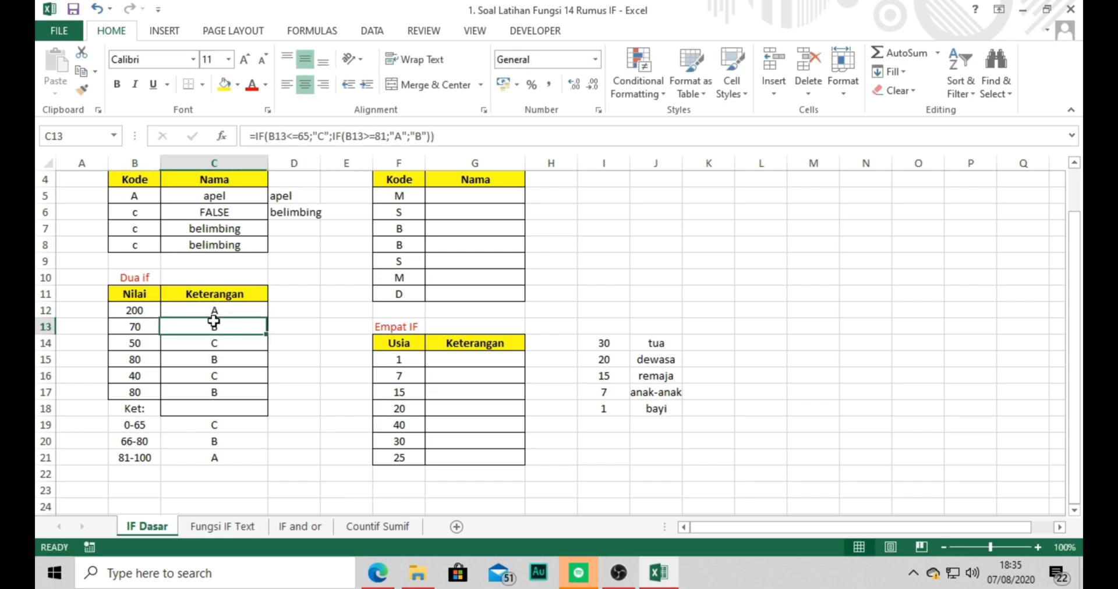
{"action": "left_click", "coordinate": [143, 309]}
{"action": "left_click", "coordinate": [140, 329]}
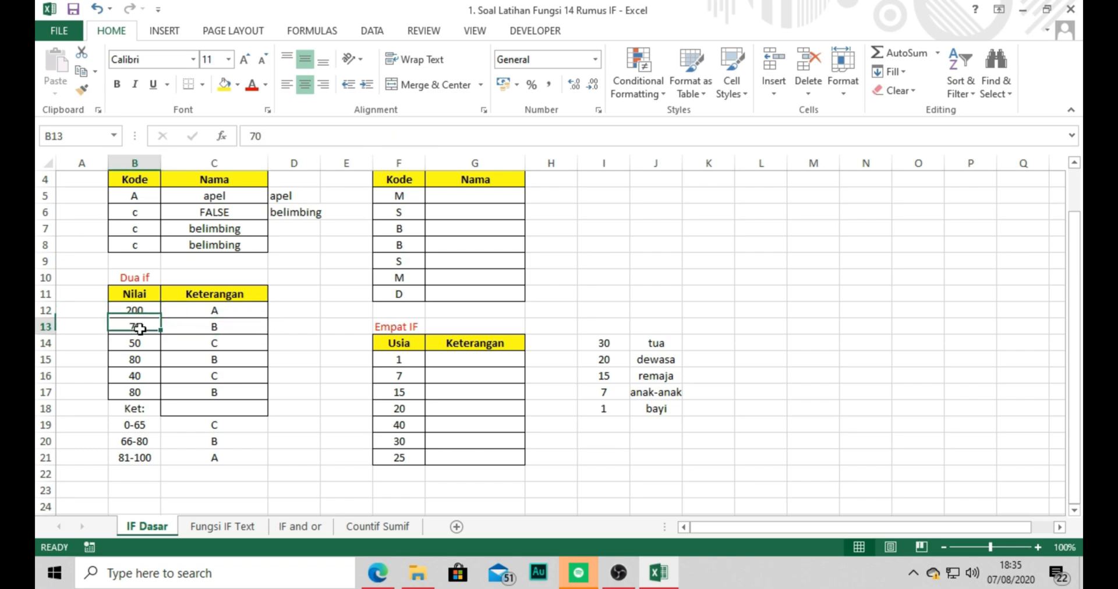
{"action": "left_click", "coordinate": [140, 312]}
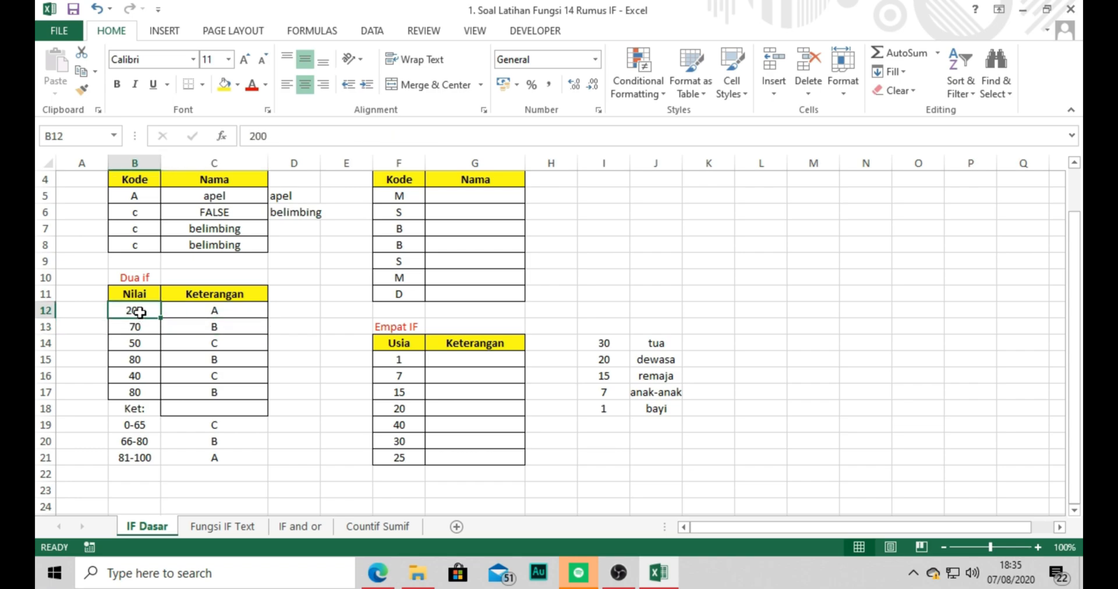
{"action": "left_click", "coordinate": [203, 307]}
{"action": "left_click", "coordinate": [150, 306]}
{"action": "left_click", "coordinate": [196, 306]}
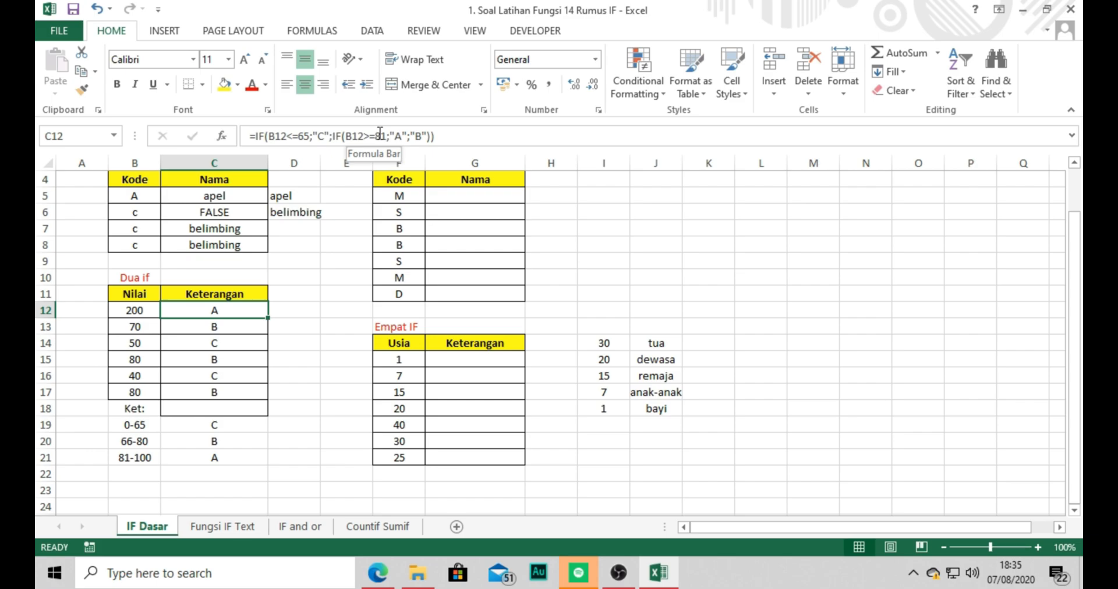
{"action": "left_click", "coordinate": [404, 136]}
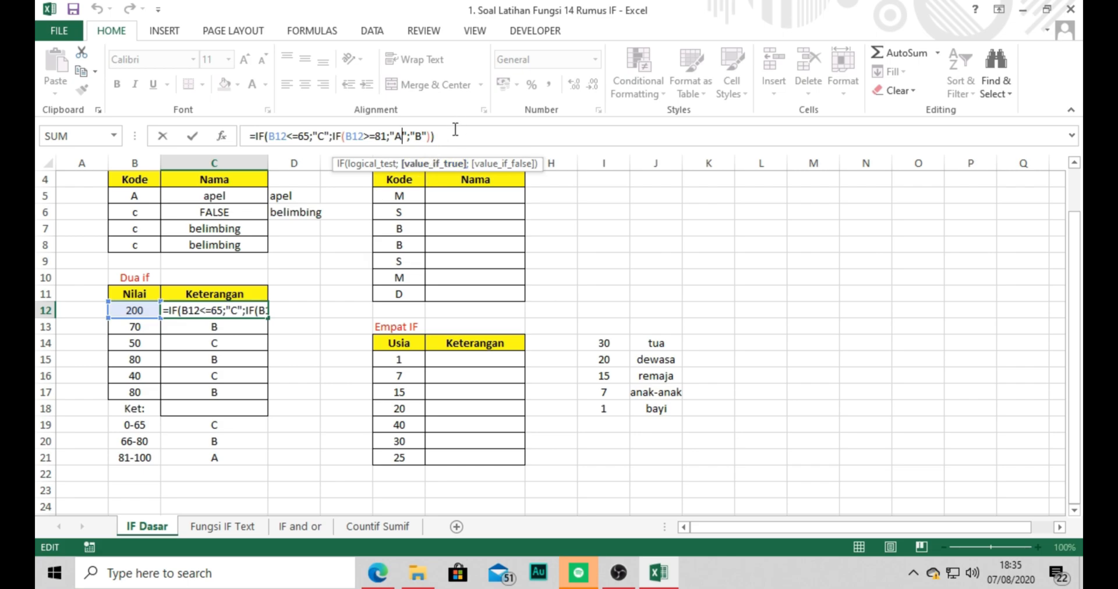
Step: Replace the arguments of C12's outer IF with the condition and(b12>=0;b12<=65) and the true value "C"
{"action": "left_click_drag", "start_coordinate": [435, 136], "coordinate": [269, 138]}
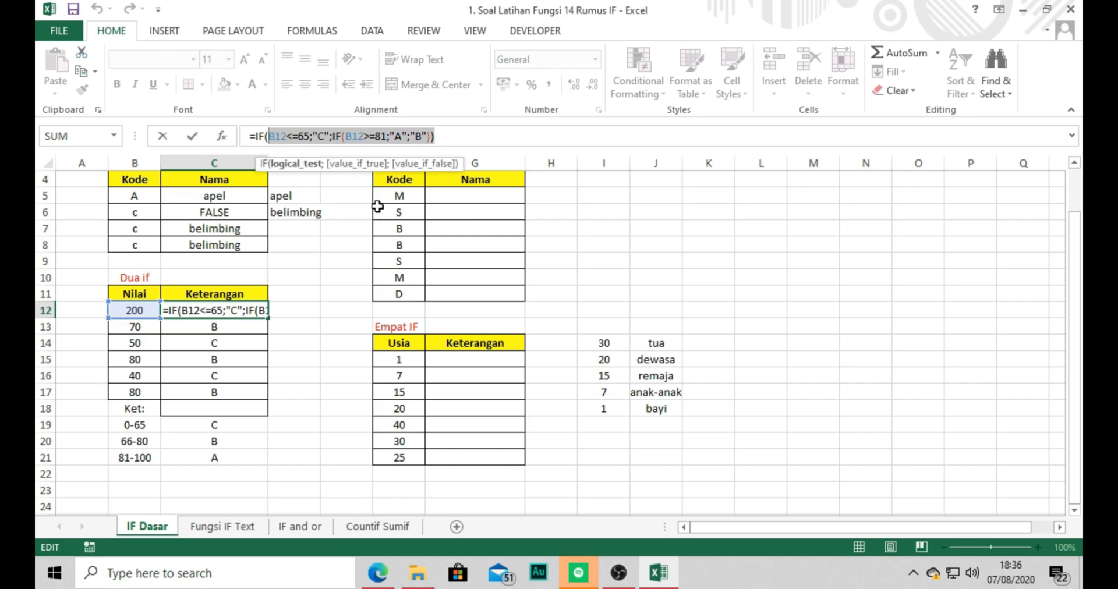
{"action": "type", "text": "and("}
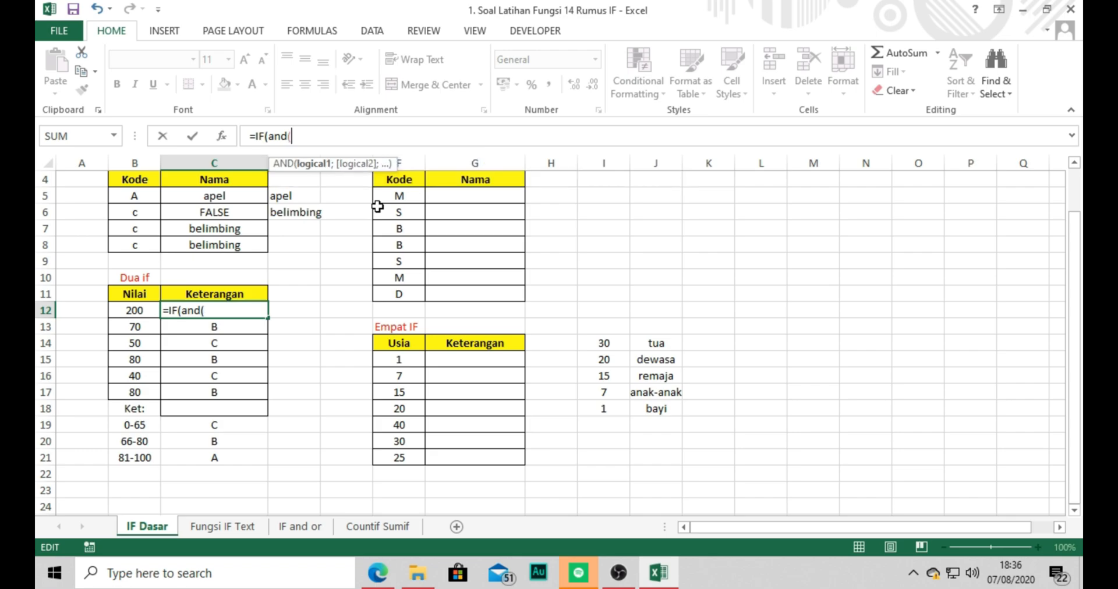
{"action": "type", "text": "b12"}
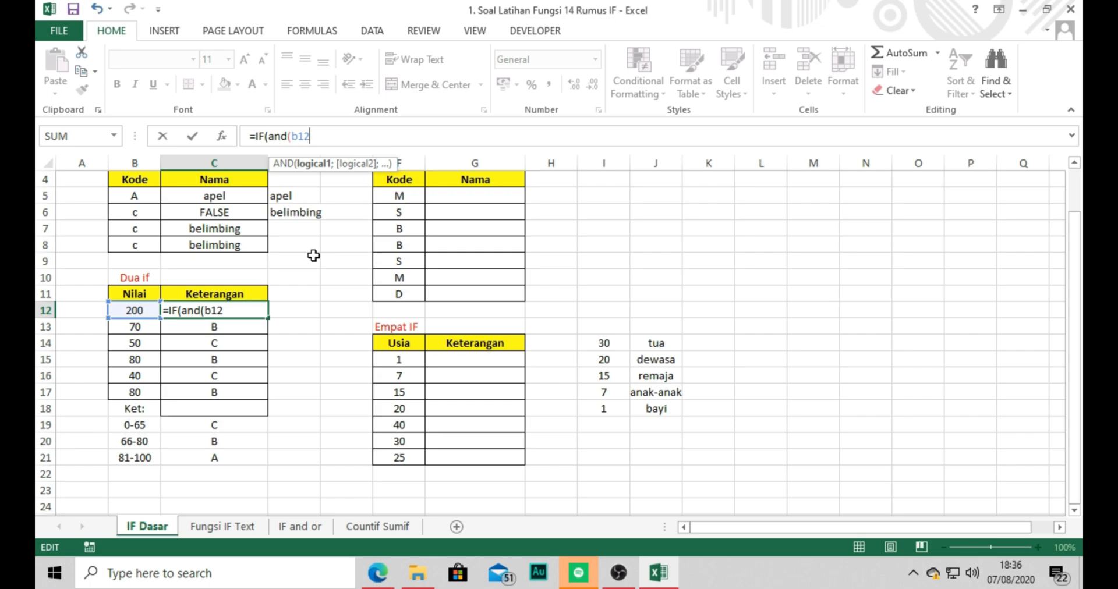
{"action": "type", "text": ">=0;b12<"}
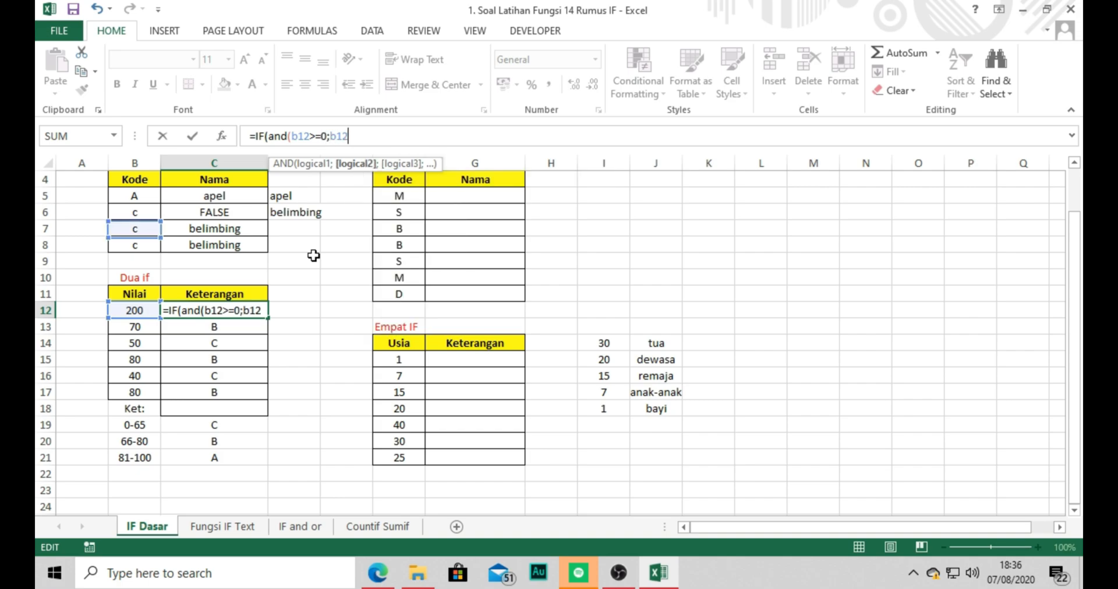
{"action": "type", "text": "="}
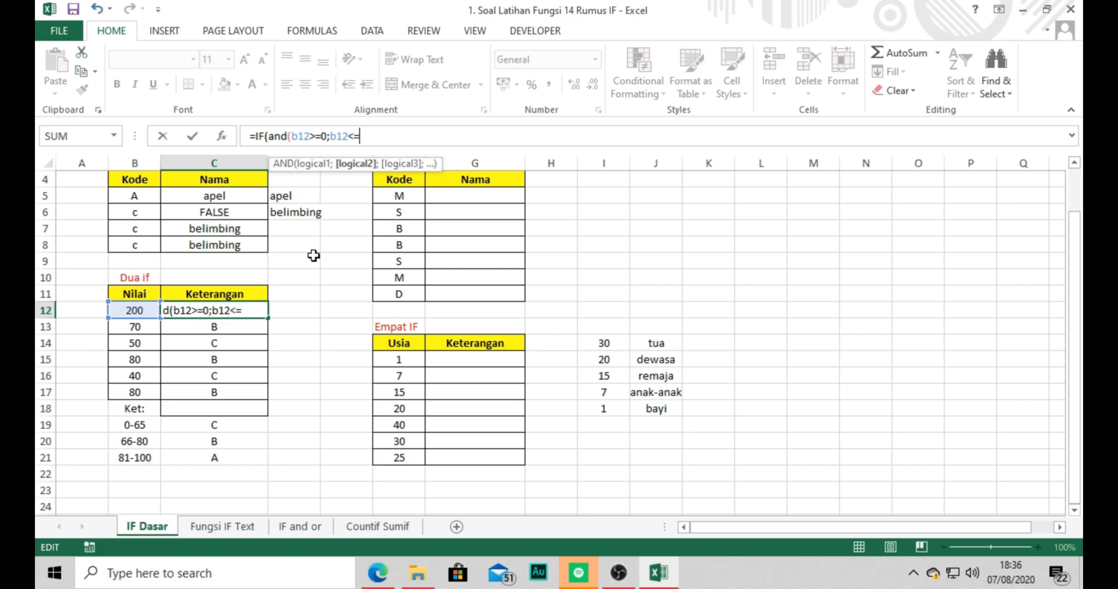
{"action": "type", "text": "65"}
{"action": "type", "text": ");"}
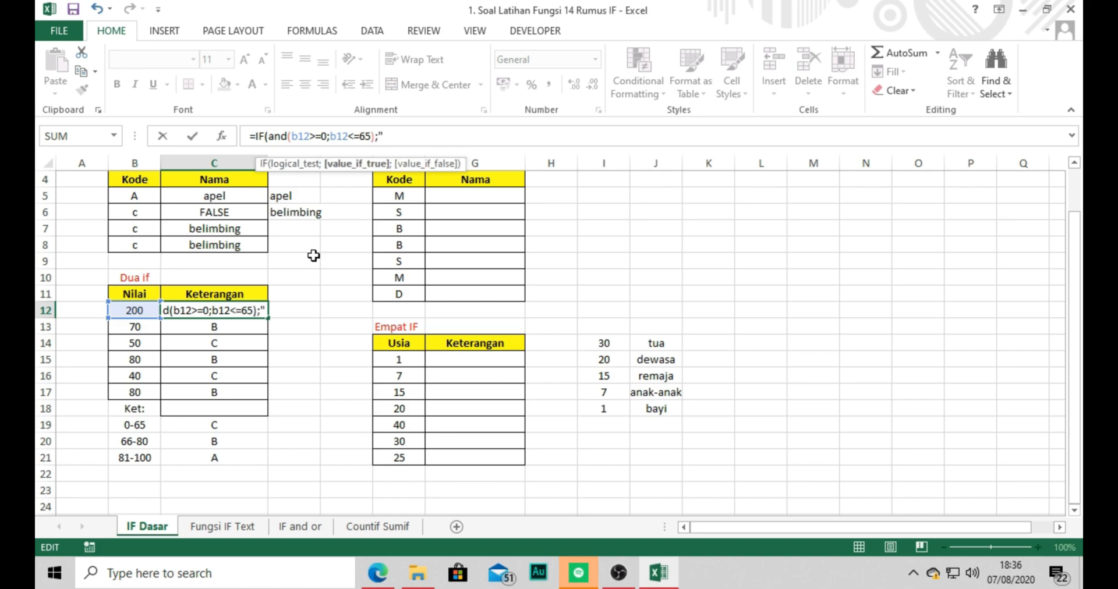
{"action": "type", "text": "\"C"}
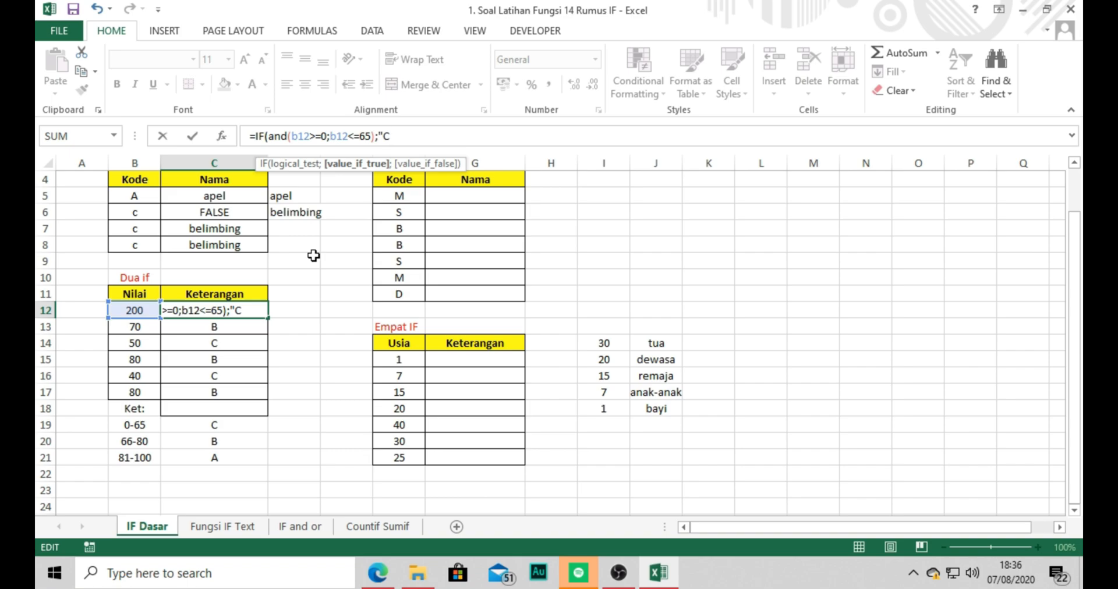
{"action": "type", "text": "\";"}
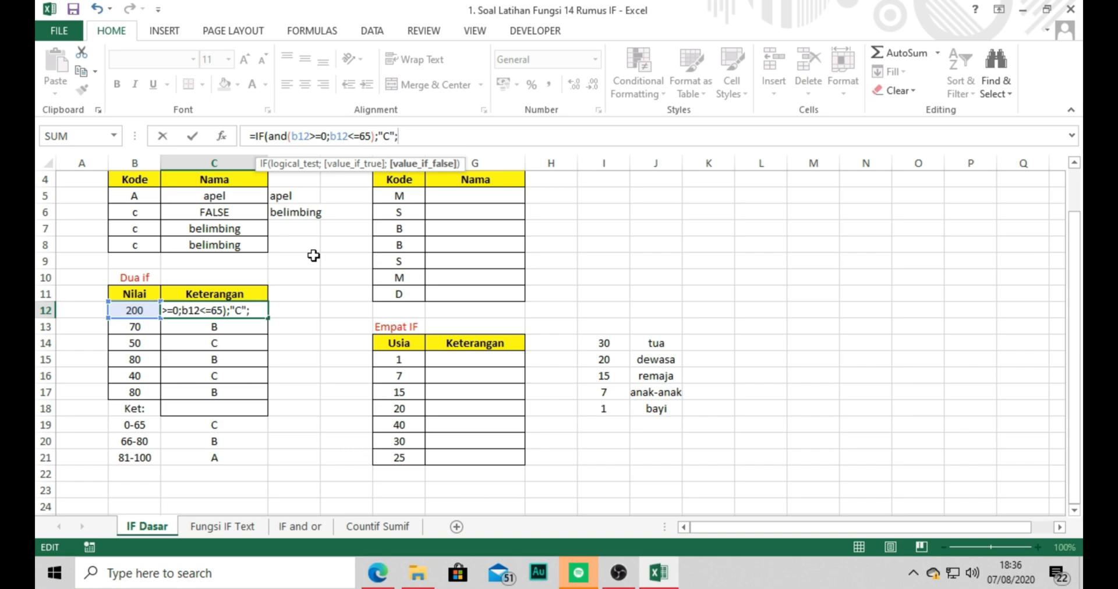
Step: Nest a second IF in C12's formula with the condition and(b12>=66;b12<=80)
{"action": "type", "text": "if(and"}
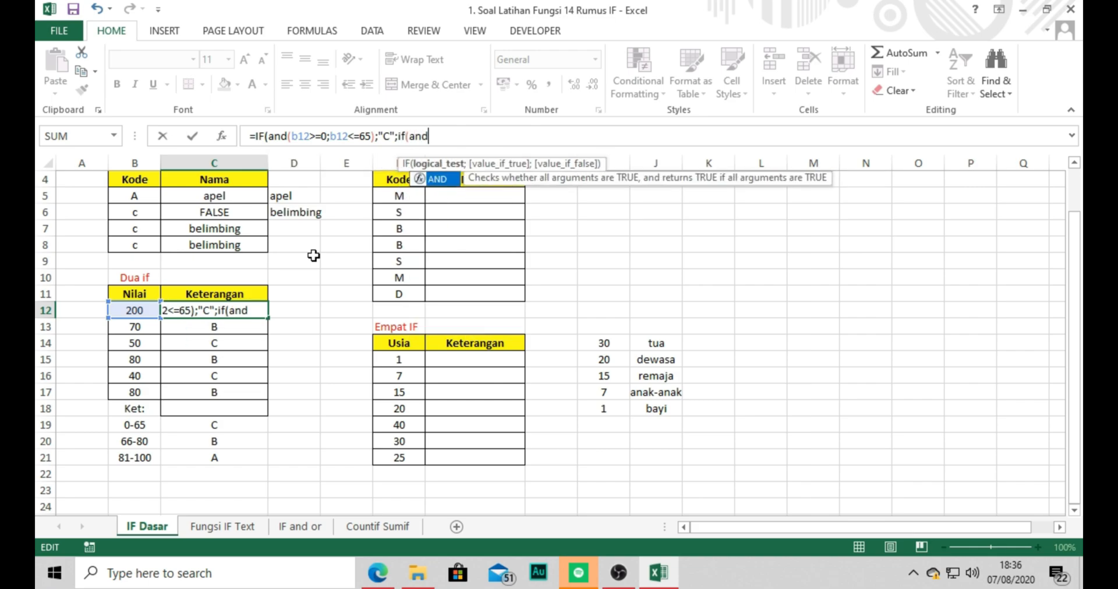
{"action": "type", "text": "(b12<"}
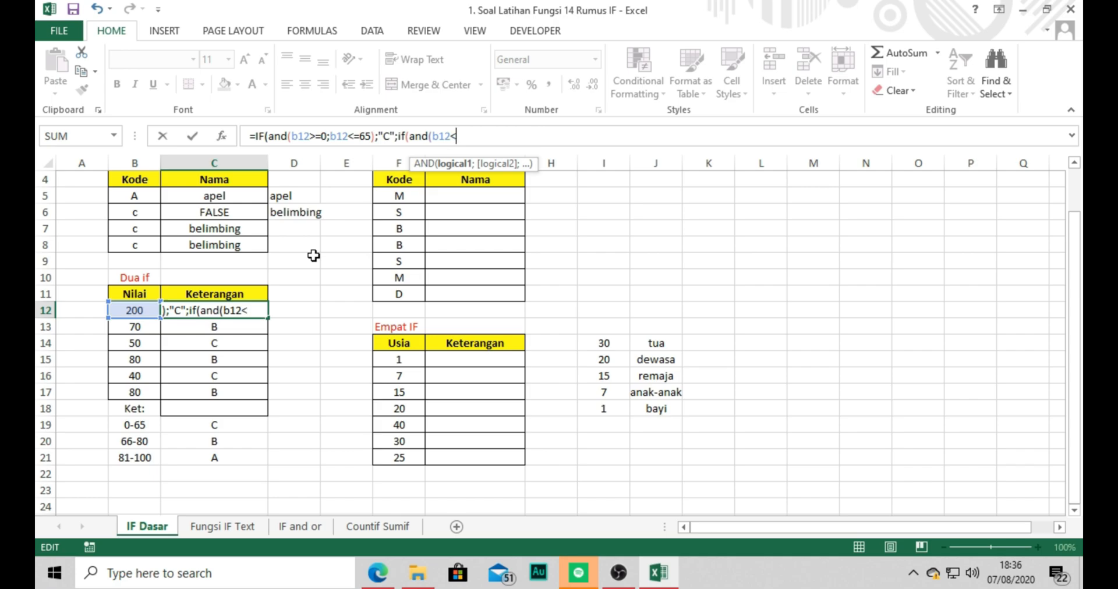
{"action": "type", "text": "="}
{"action": "key", "text": "BackSpace"}
{"action": "key", "text": "BackSpace"}
{"action": "type", "text": ">=66;"}
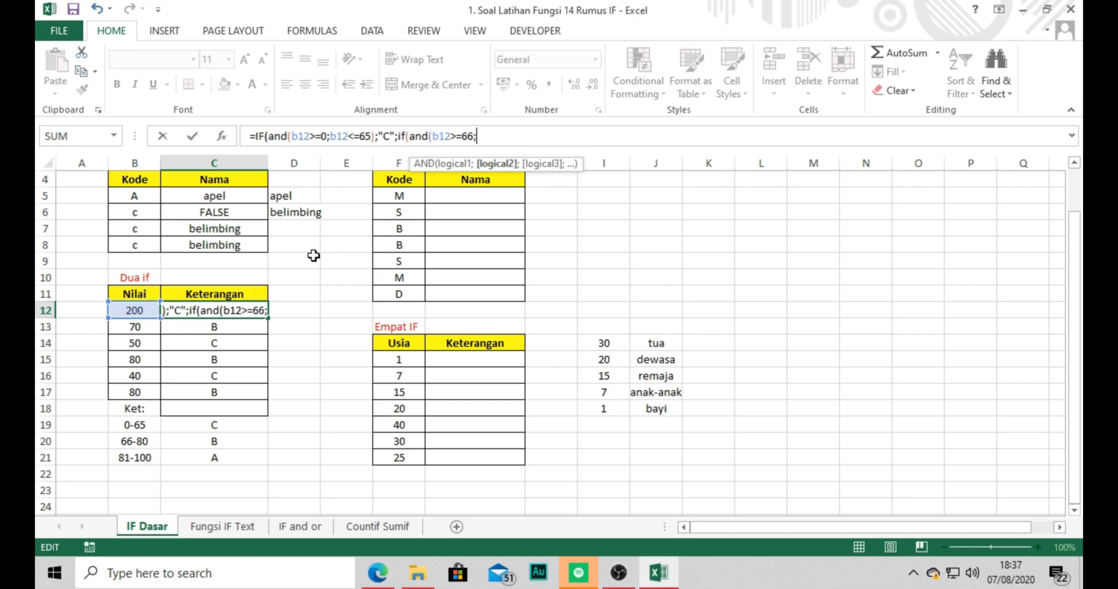
{"action": "type", "text": "b"}
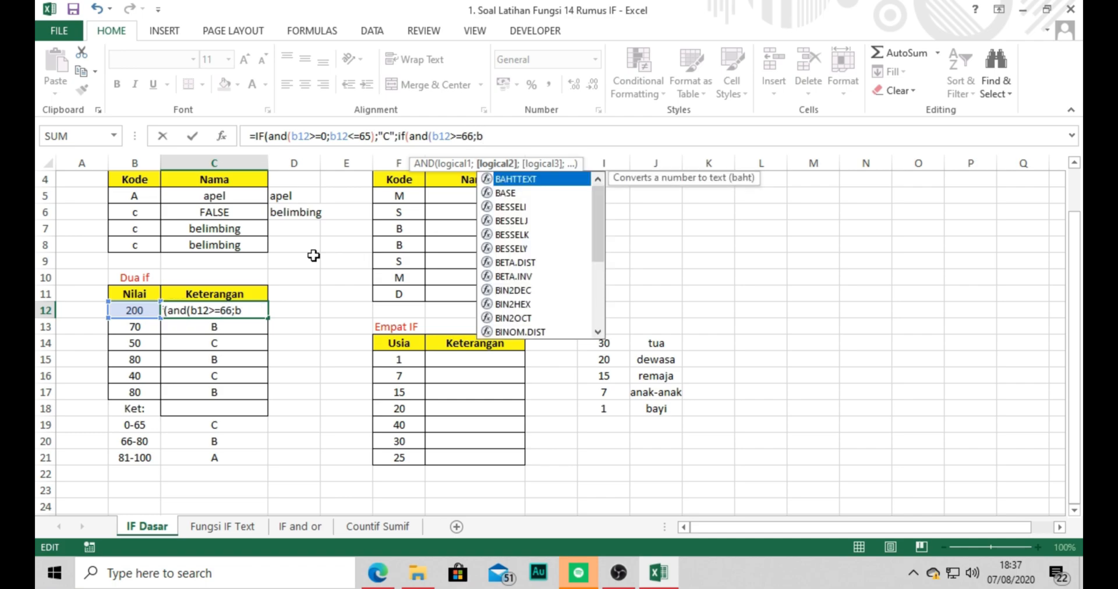
{"action": "type", "text": "12<"}
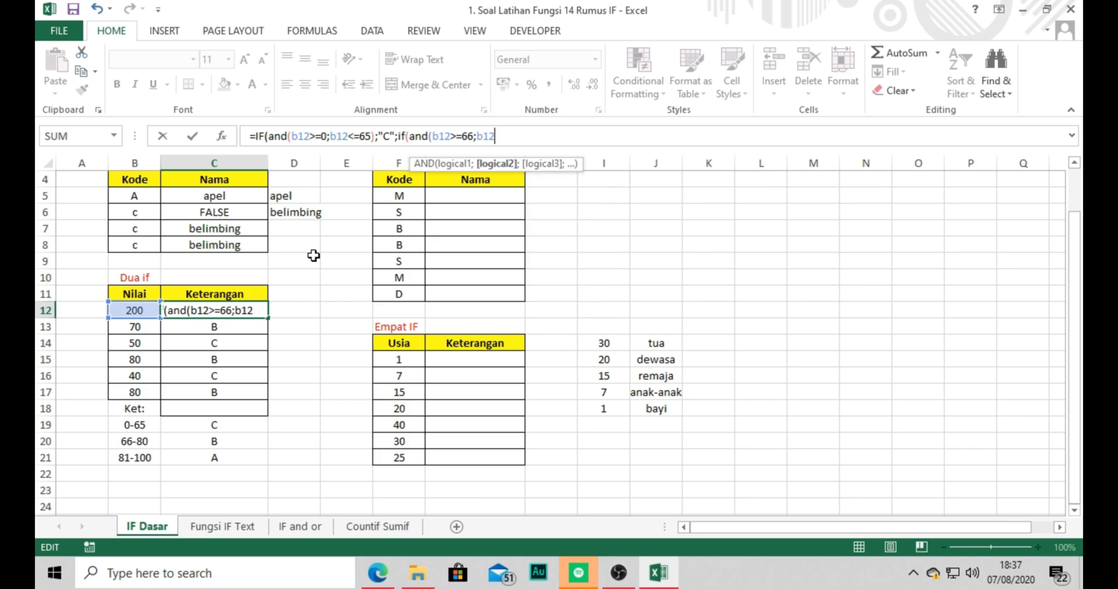
{"action": "type", "text": "="}
{"action": "type", "text": "8"}
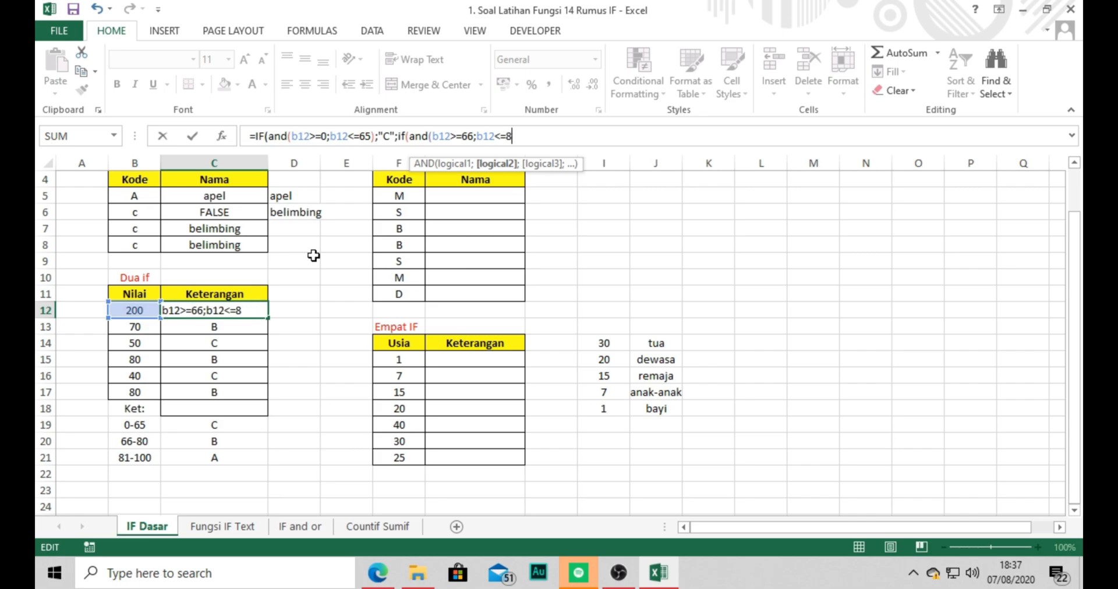
{"action": "type", "text": "0);\""}
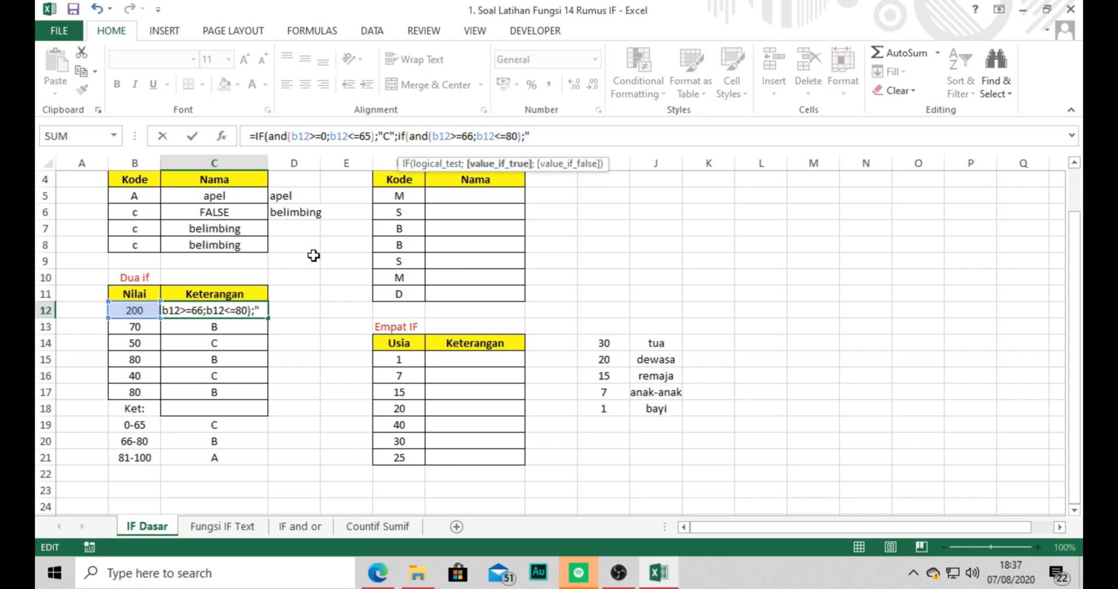
Step: Give the nested IF in C12's formula the true value "A" and close both IF functions
{"action": "type", "text": "B\""}
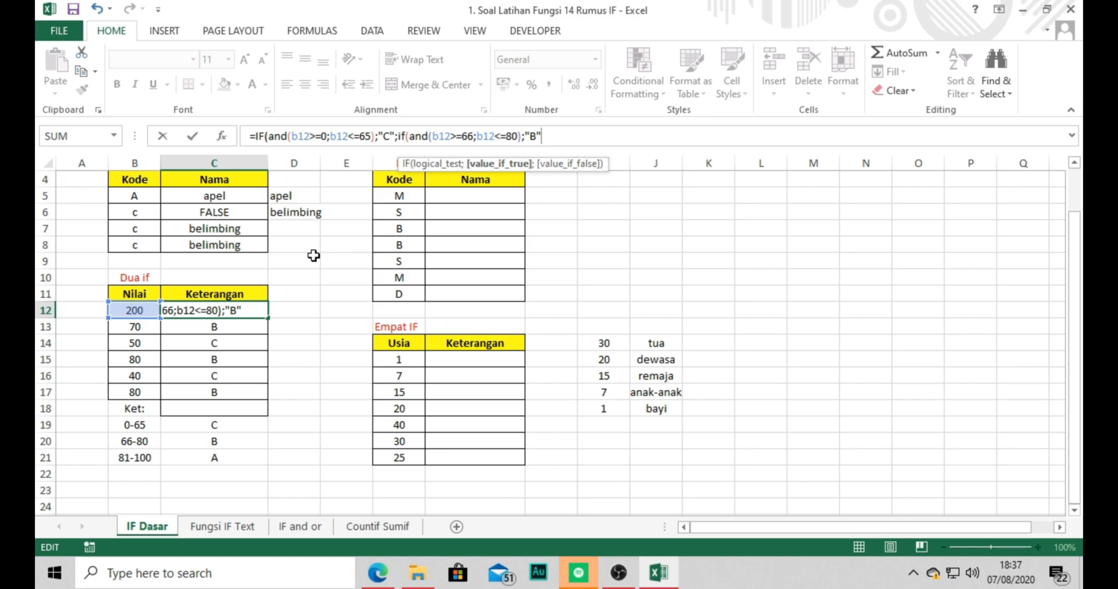
{"action": "key", "text": "BackSpace"}
{"action": "key", "text": "BackSpace"}
{"action": "type", "text": "A\"))"}
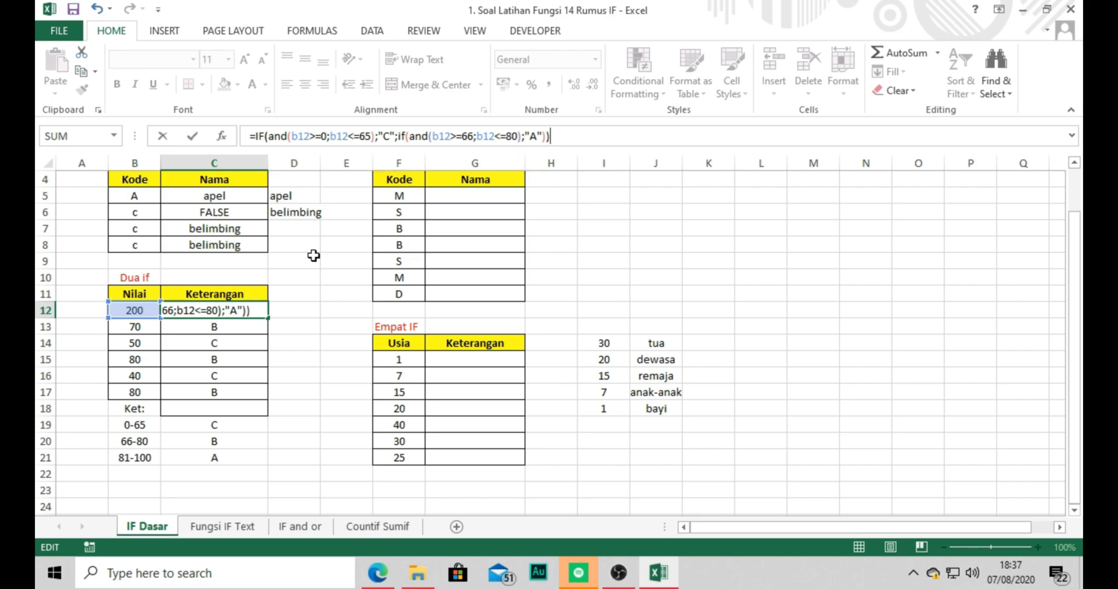
Step: Change the nested AND condition in C12's formula to b12>=81;b12<=100 and enter the formula
{"action": "left_click", "coordinate": [476, 136]}
{"action": "key", "text": "BackSpace"}
{"action": "key", "text": "BackSpace"}
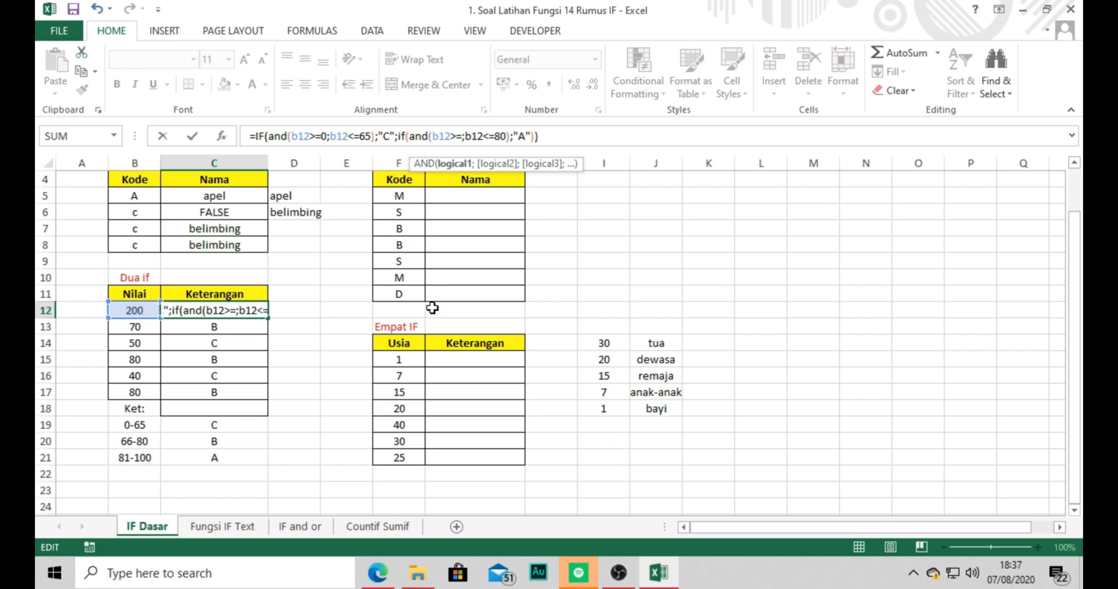
{"action": "type", "text": "81"}
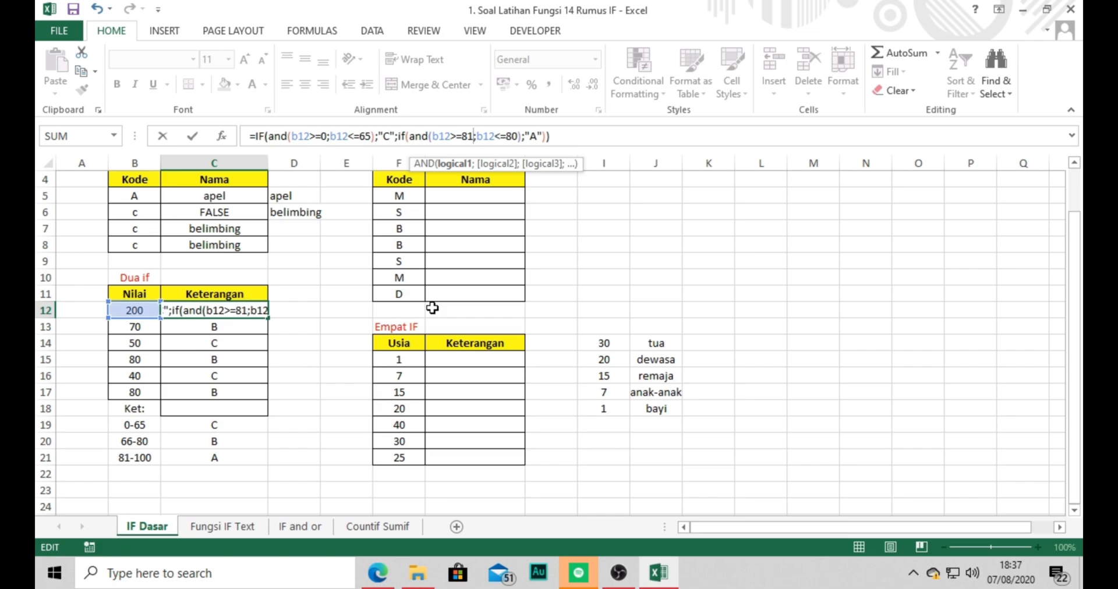
{"action": "left_click", "coordinate": [511, 136]}
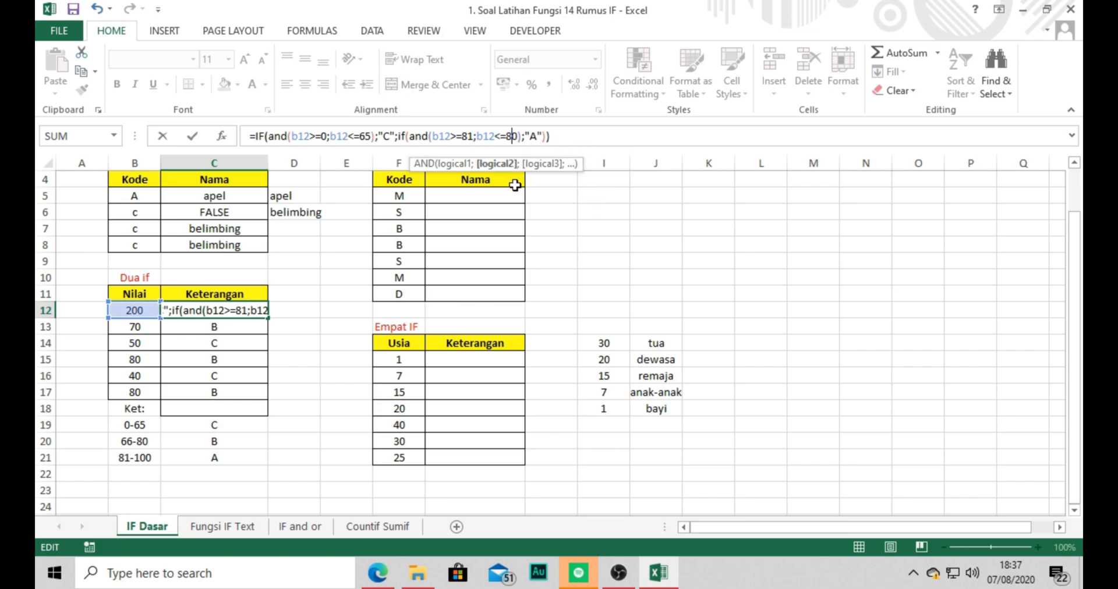
{"action": "key", "text": "BackSpace"}
{"action": "type", "text": "10"}
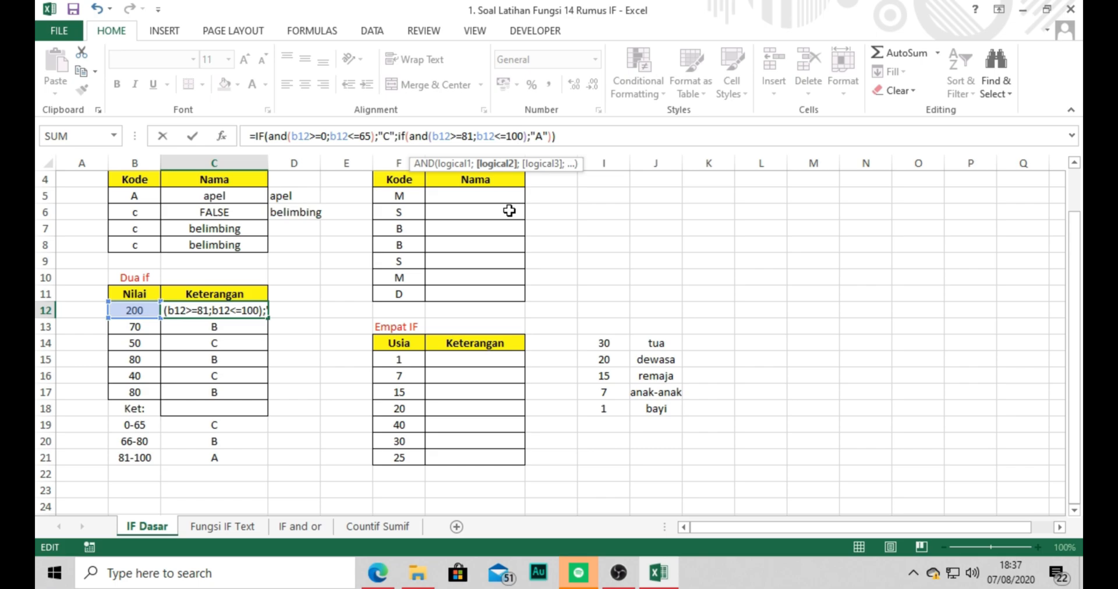
{"action": "key", "text": "Return"}
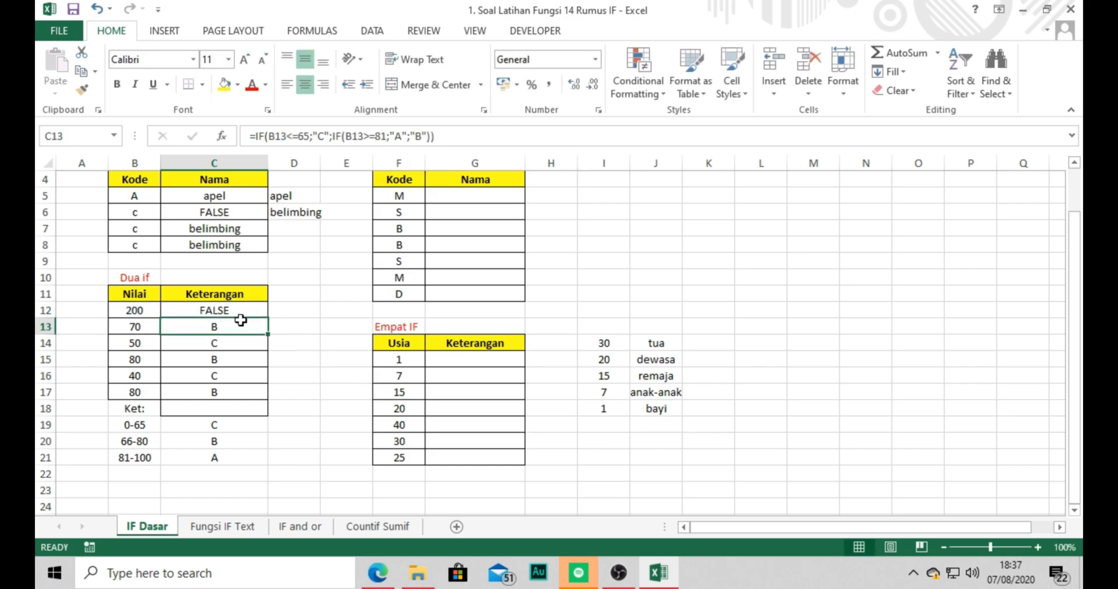
Step: Fill C12's formula down through C14 in the Keterangan column of the Dua if table
{"action": "left_click", "coordinate": [195, 313]}
{"action": "left_click_drag", "start_coordinate": [269, 318], "coordinate": [277, 348]}
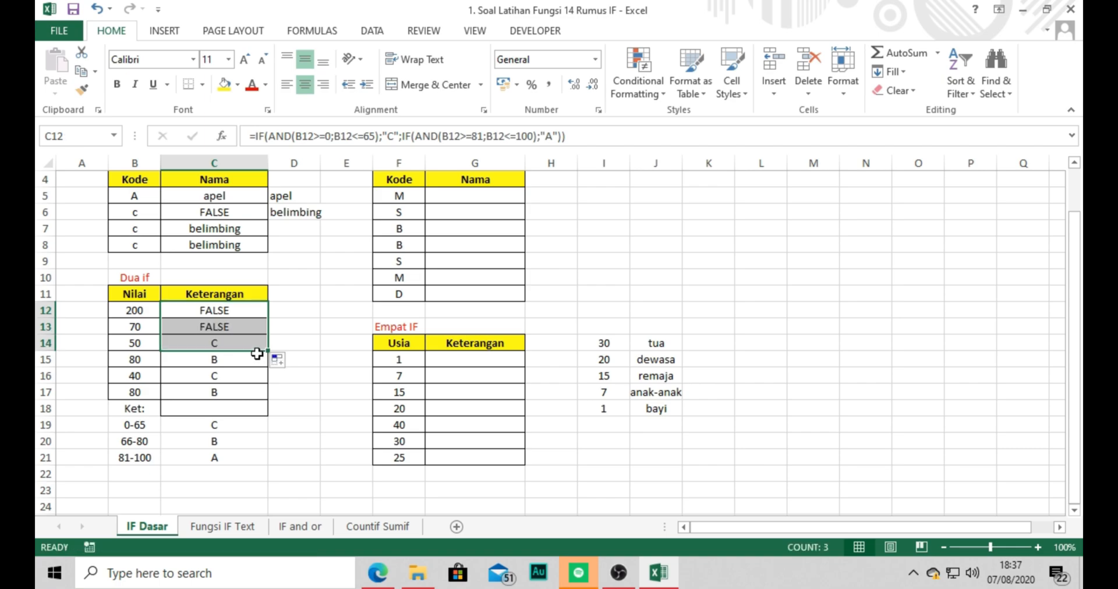
{"action": "left_click", "coordinate": [310, 338]}
{"action": "left_click", "coordinate": [245, 315]}
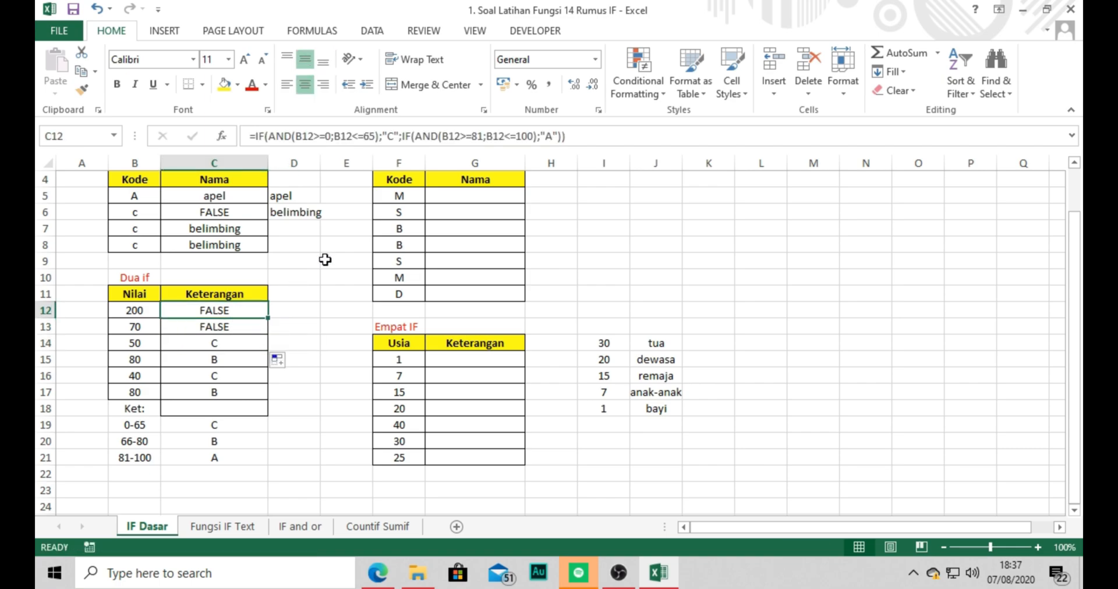
Step: Add the false value "B" to the nested IF in C12's formula
{"action": "left_click", "coordinate": [541, 138]}
{"action": "left_click", "coordinate": [541, 138]}
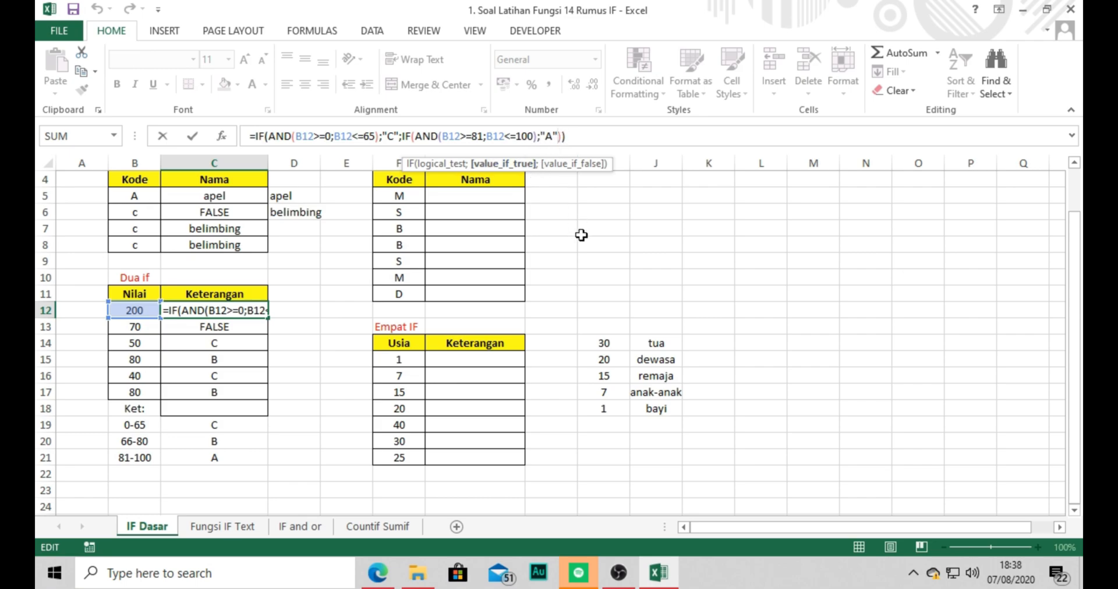
{"action": "type", "text": ";\"B\""}
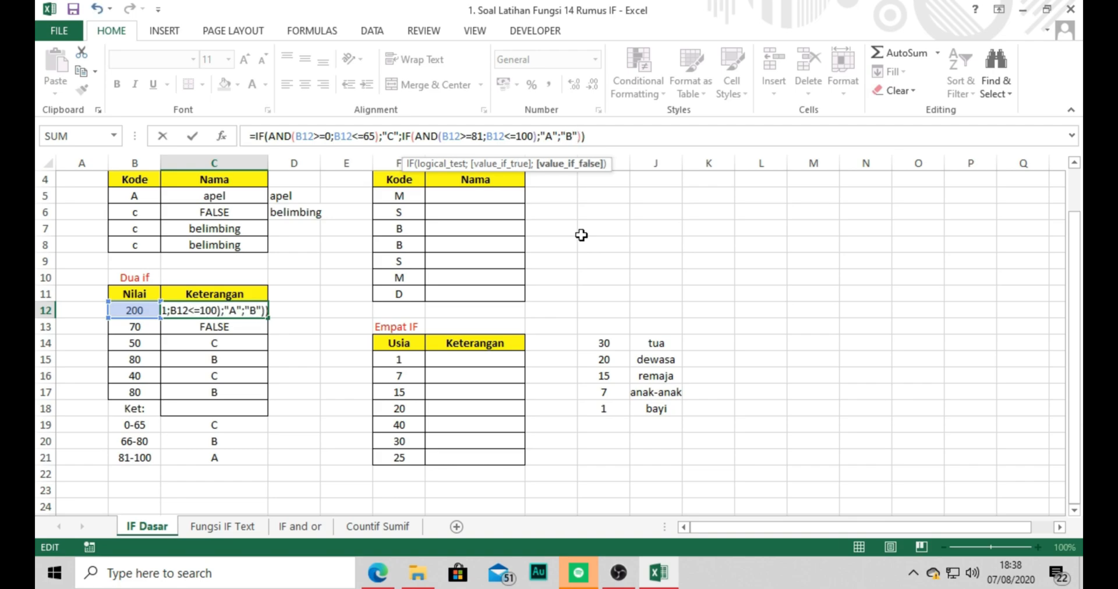
{"action": "key", "text": "Return"}
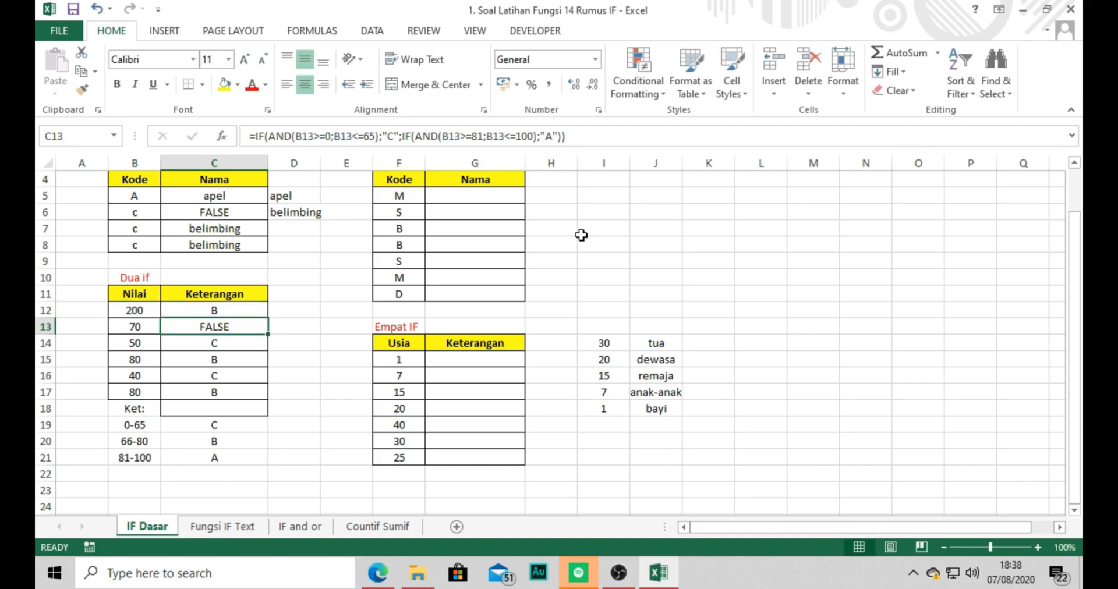
Step: Set the limits of the nested AND condition in C12's formula to B12>=66 and B12<=80
{"action": "left_click", "coordinate": [220, 307]}
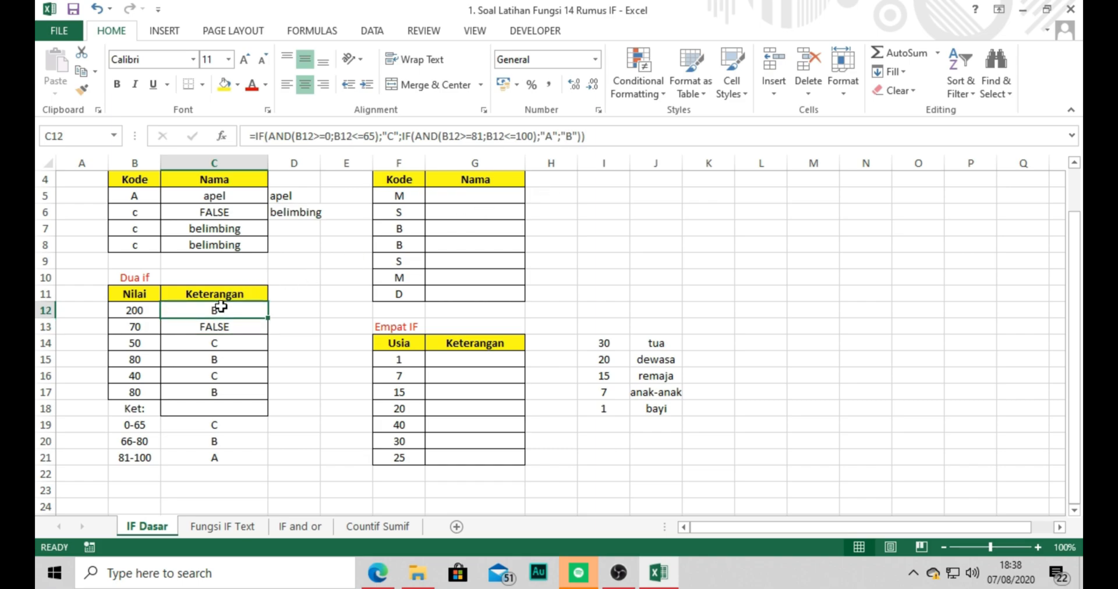
{"action": "left_click", "coordinate": [557, 137]}
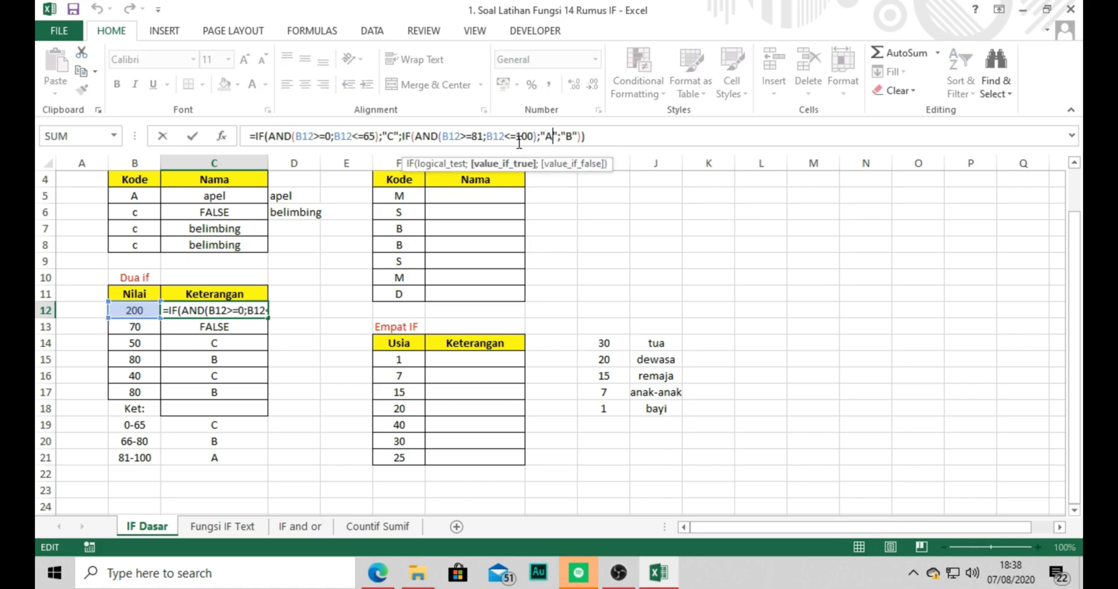
{"action": "left_click", "coordinate": [482, 138]}
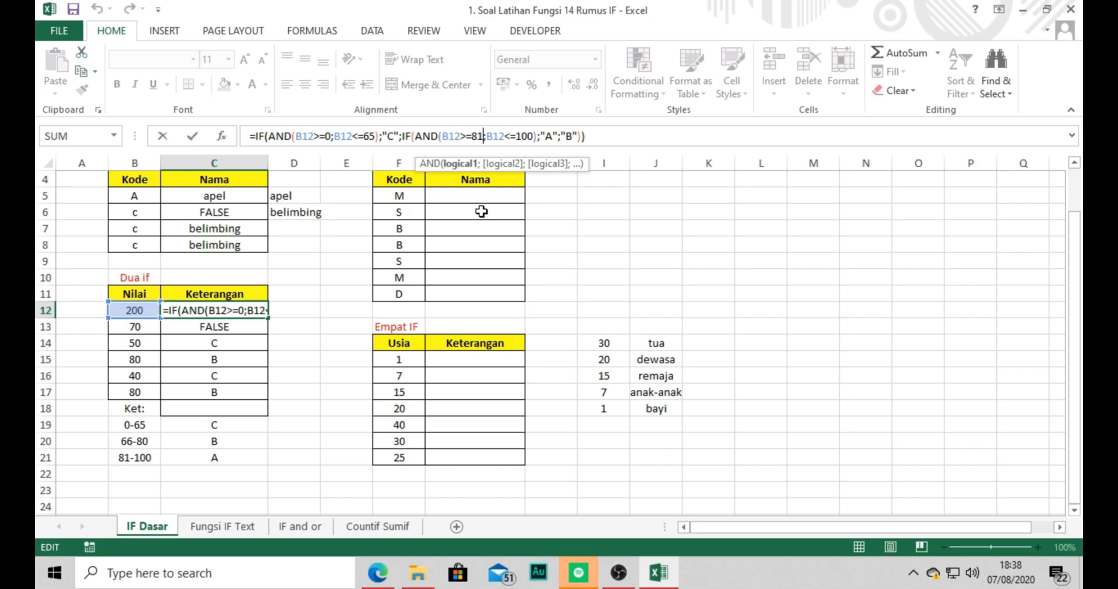
{"action": "key", "text": "BackSpace"}
{"action": "key", "text": "BackSpace"}
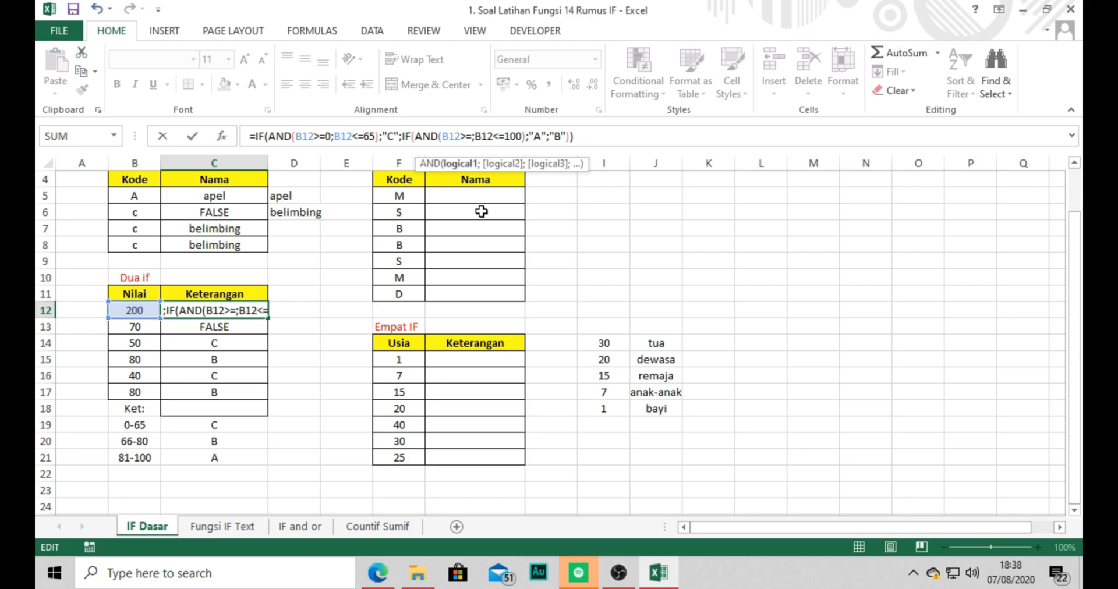
{"action": "type", "text": "66"}
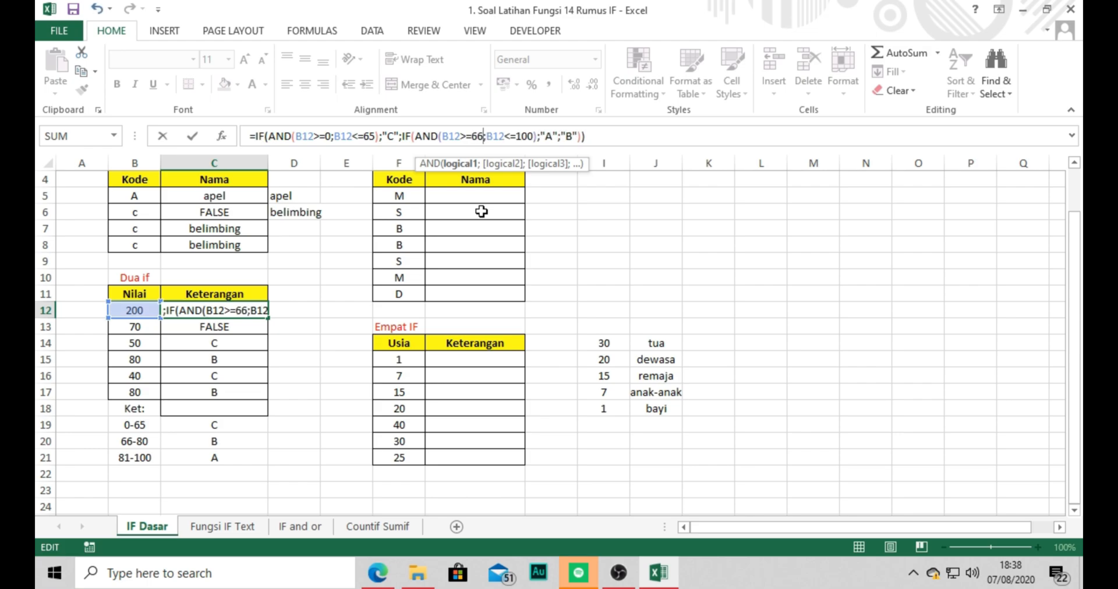
{"action": "key", "text": "Right"}
{"action": "key", "text": "Right"}
{"action": "key", "text": "Right"}
{"action": "key", "text": "Right"}
{"action": "key", "text": "Right"}
{"action": "key", "text": "Right"}
{"action": "key", "text": "Right"}
{"action": "key", "text": "Right"}
{"action": "key", "text": "Right"}
{"action": "key", "text": "BackSpace"}
{"action": "key", "text": "BackSpace"}
{"action": "key", "text": "BackSpace"}
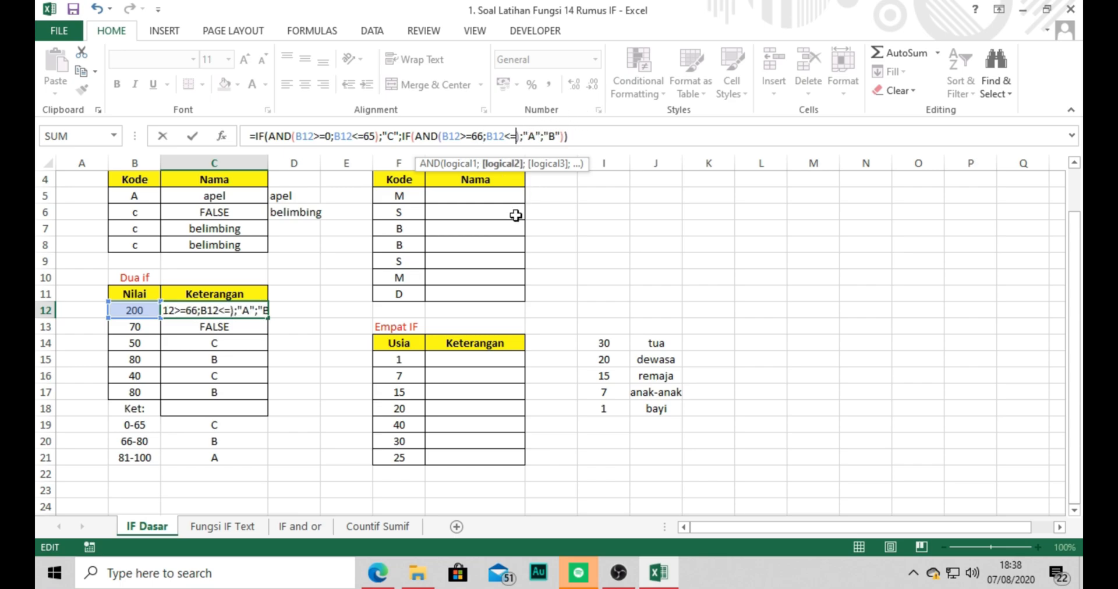
{"action": "type", "text": "80"}
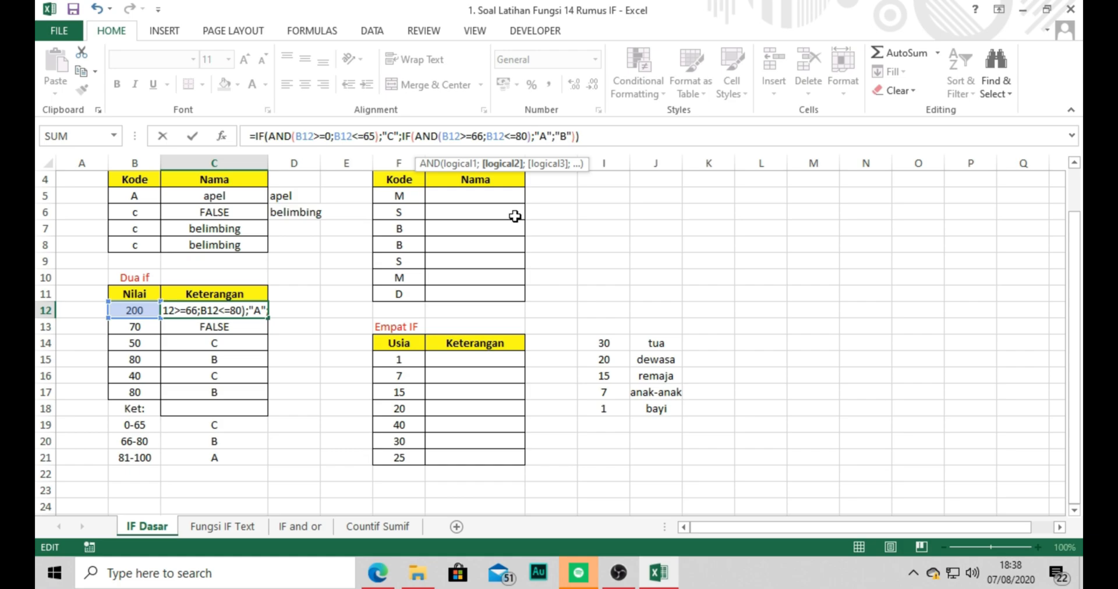
Step: Duplicate the nested IF(AND(B12>=66;B12<=80) in C12's formula and insert the copy before the "B" value
{"action": "left_click", "coordinate": [553, 136]}
{"action": "type", "text": ";"}
{"action": "left_click_drag", "start_coordinate": [402, 136], "coordinate": [531, 135]}
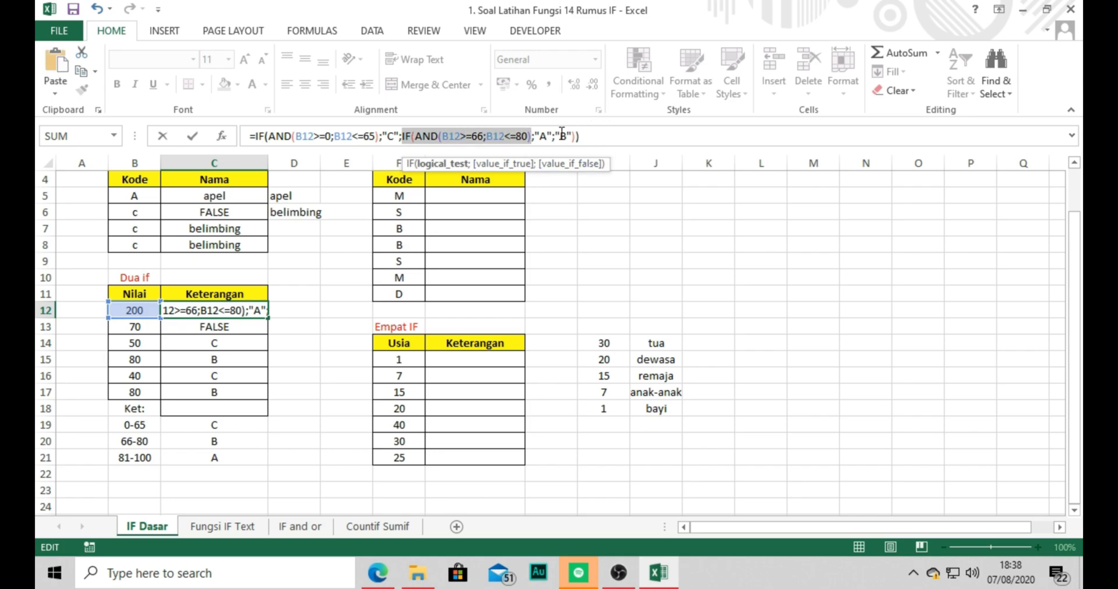
{"action": "key", "text": "ctrl+c"}
{"action": "left_click", "coordinate": [556, 136]}
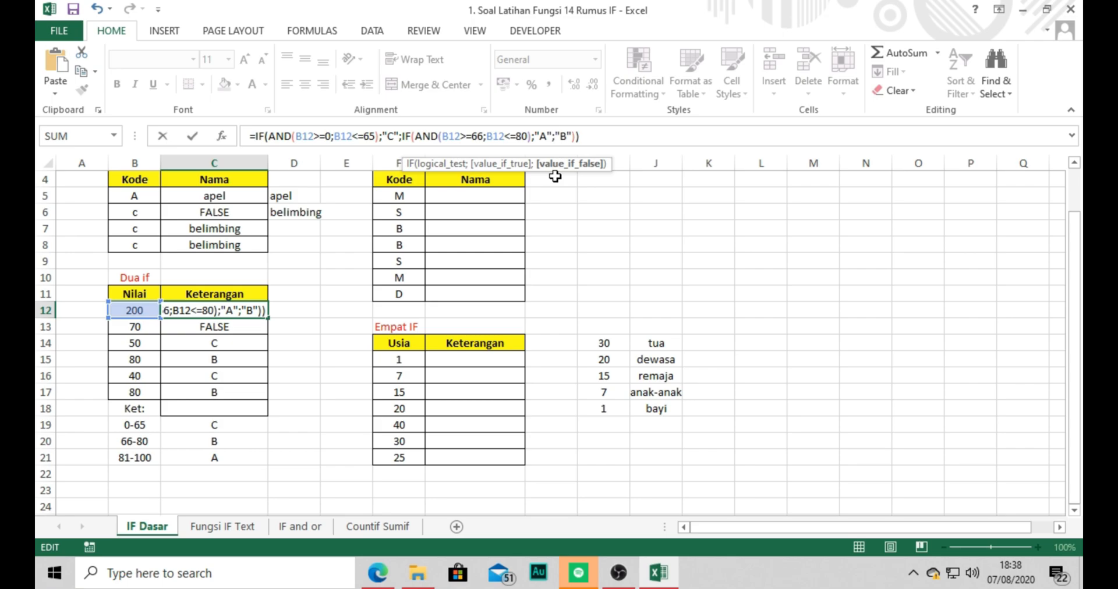
{"action": "key", "text": "ctrl+v"}
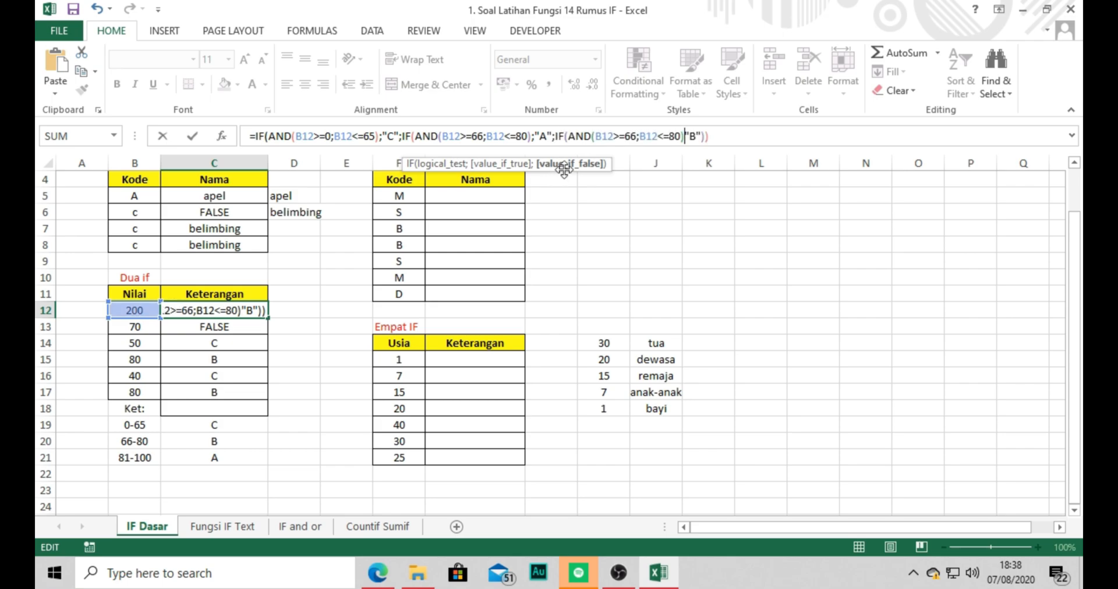
Step: Set the limits of the third IF's AND condition in C12's formula to B12>=81 and B12<=100
{"action": "left_click", "coordinate": [638, 137]}
{"action": "key", "text": "BackSpace"}
{"action": "key", "text": "BackSpace"}
{"action": "type", "text": "81"}
{"action": "left_click", "coordinate": [676, 137]}
{"action": "key", "text": "BackSpace"}
{"action": "type", "text": "1"}
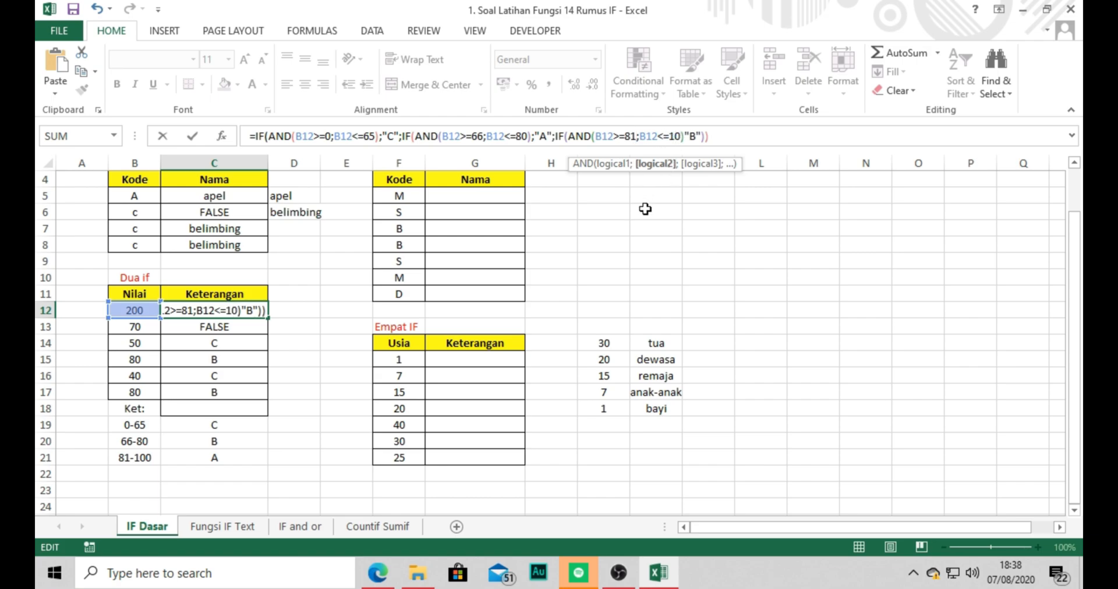
{"action": "type", "text": "0"}
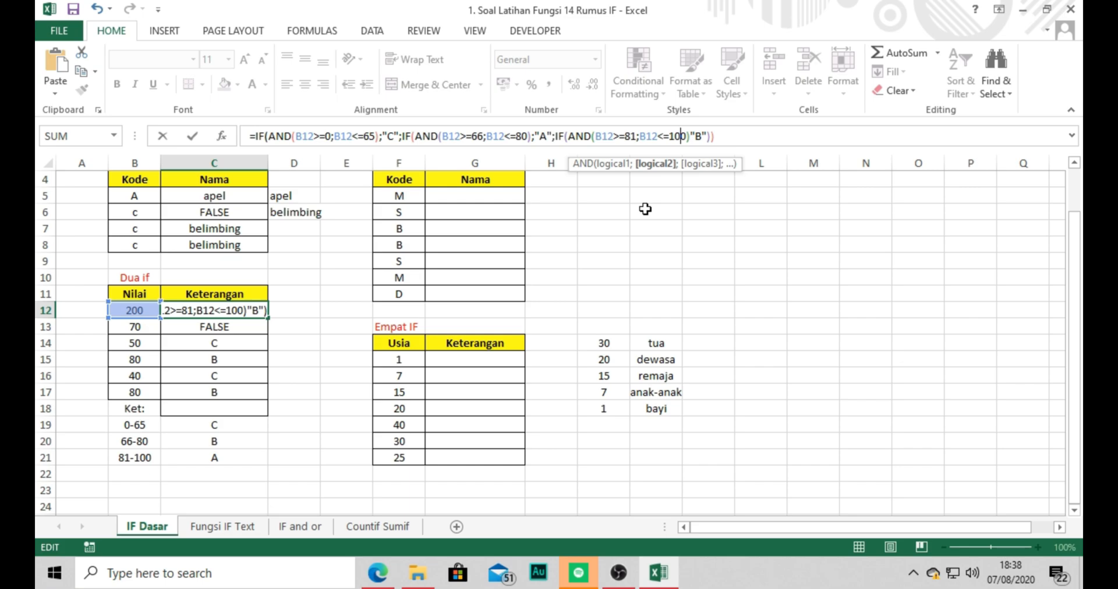
Step: Change the second IF's true value to "B" and the third IF's value to "A" in C12's formula
{"action": "left_click", "coordinate": [546, 141]}
{"action": "key", "text": "BackSpace"}
{"action": "type", "text": "B"}
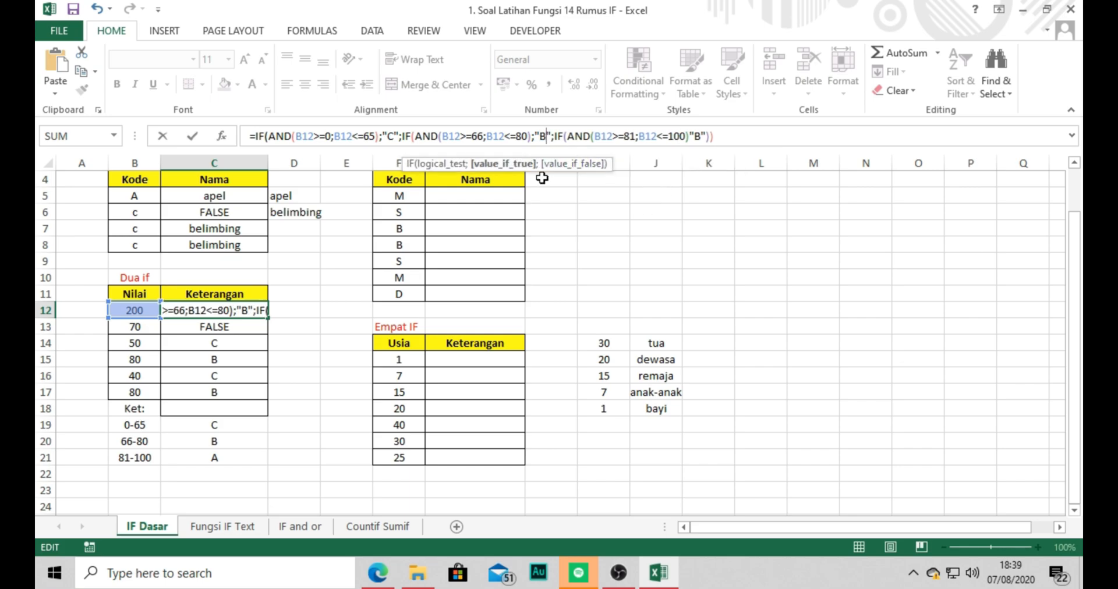
{"action": "left_click", "coordinate": [701, 137]}
{"action": "key", "text": "BackSpace"}
{"action": "type", "text": "A"}
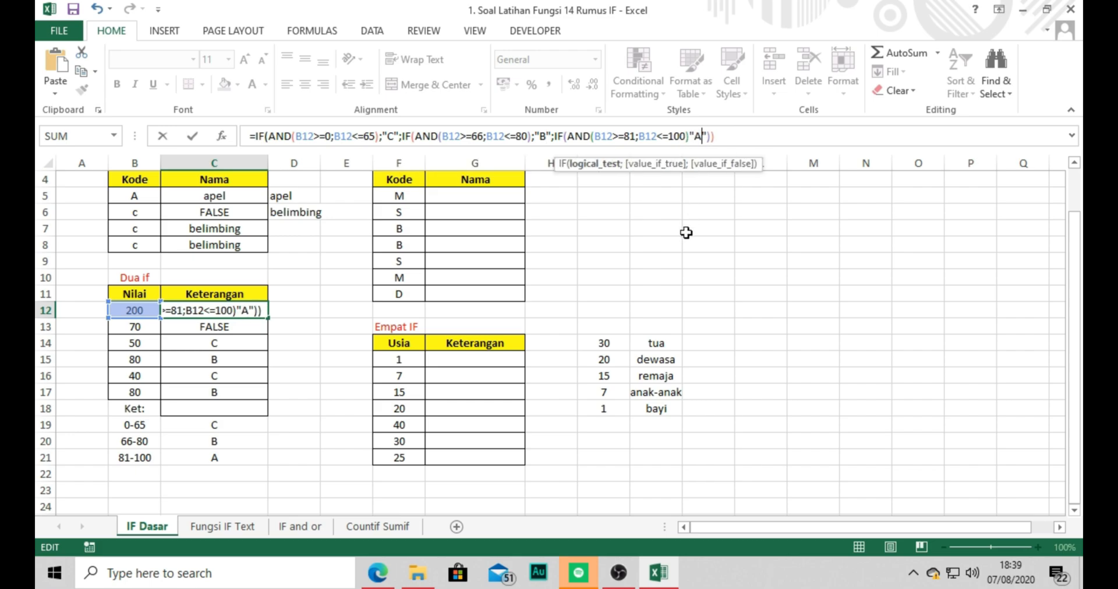
Step: Complete C12's formula with a third closing parenthesis and a semicolon before "A", and enter it
{"action": "left_click", "coordinate": [728, 144]}
{"action": "type", "text": ")"}
{"action": "key", "text": "Return"}
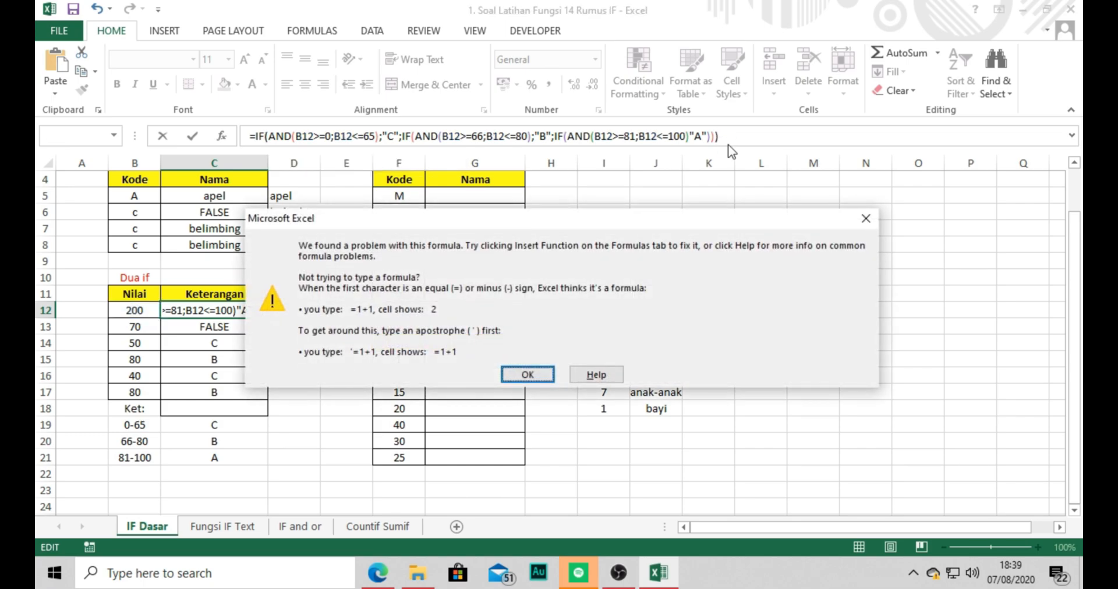
{"action": "key", "text": "Return"}
{"action": "left_click", "coordinate": [690, 136]}
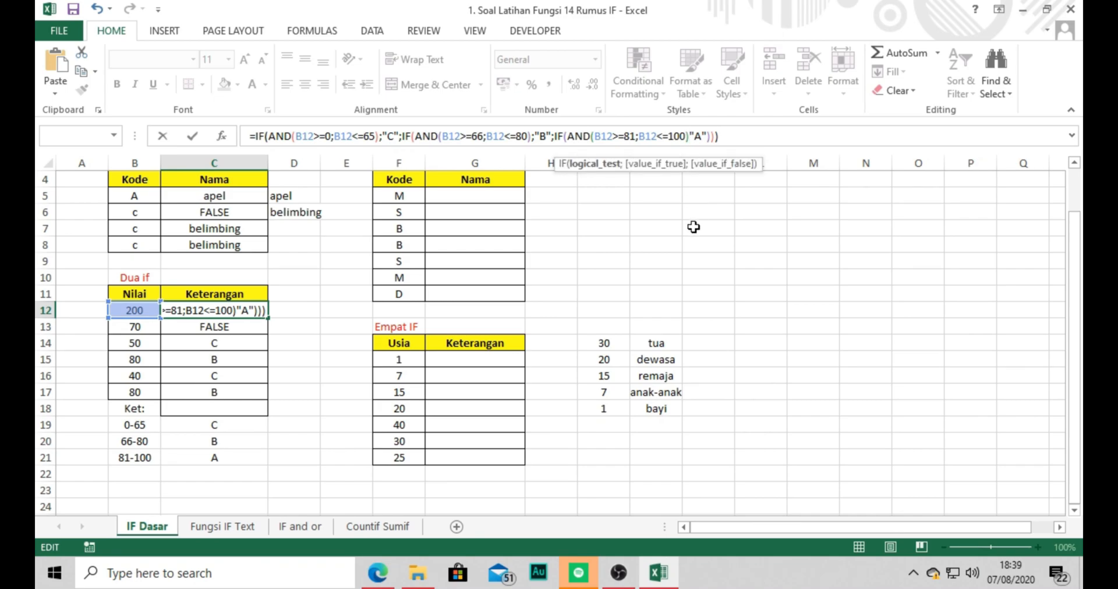
{"action": "type", "text": ";"}
{"action": "key", "text": "Return"}
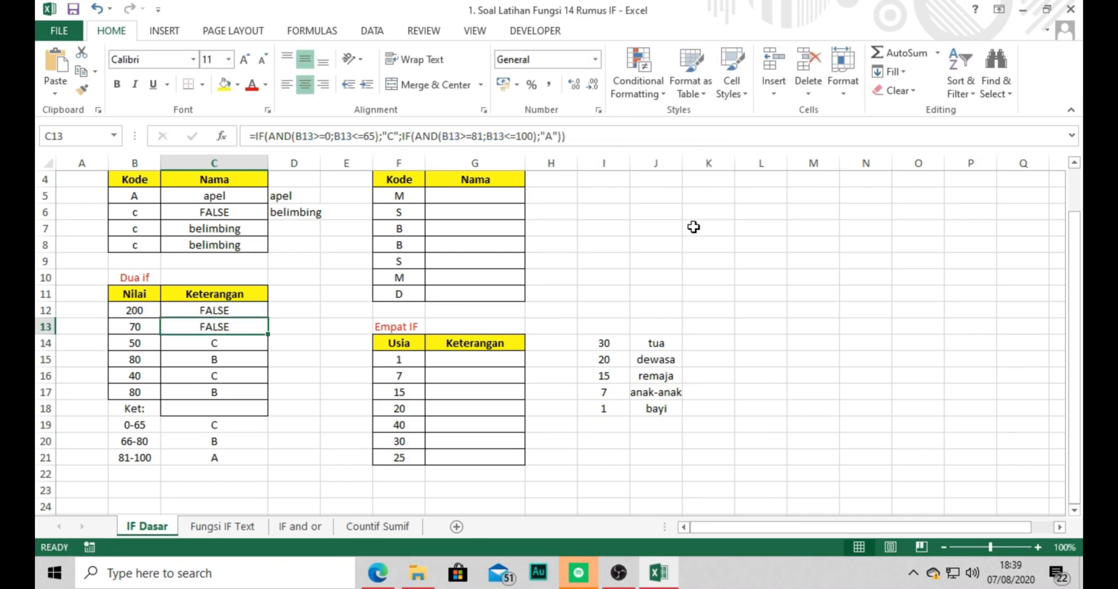
Step: Fill C12's three-level IF formula down through C15 in the Keterangan column
{"action": "left_click", "coordinate": [219, 313]}
{"action": "left_click_drag", "start_coordinate": [264, 319], "coordinate": [261, 369]}
{"action": "left_click", "coordinate": [314, 330]}
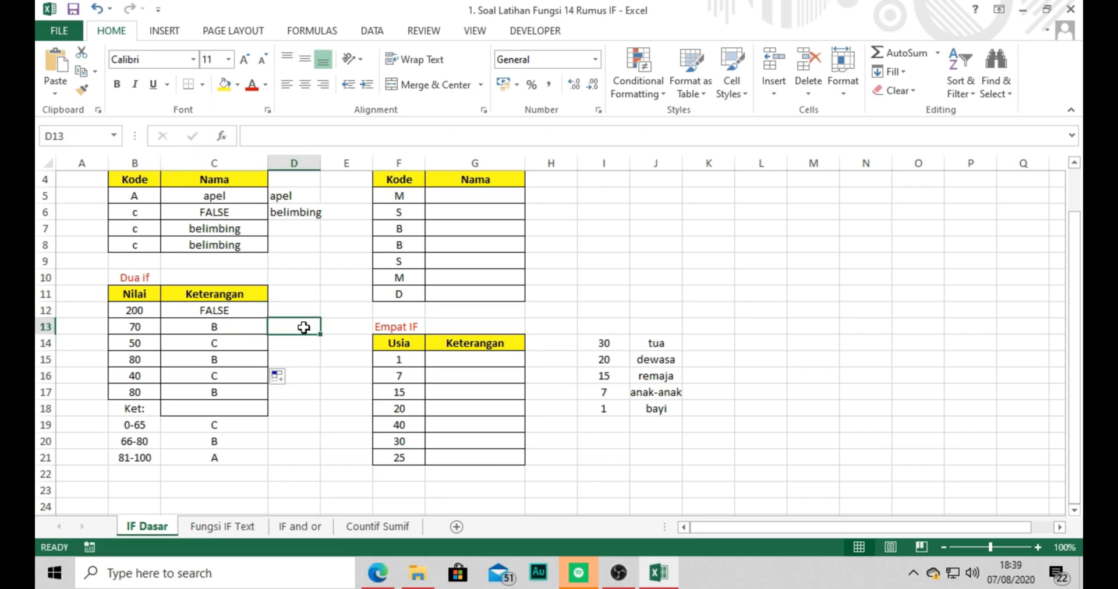
Step: Examine C12's three-level IF formula, comparing each AND condition and its grade with the score ranges listed under Ket
{"action": "left_click", "coordinate": [261, 313]}
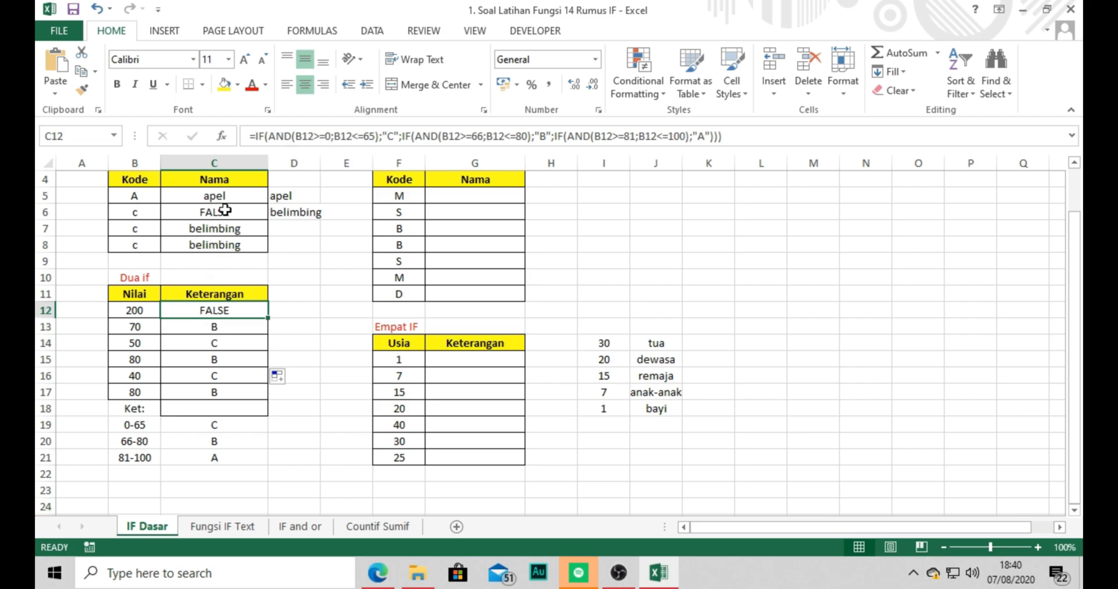
{"action": "left_click", "coordinate": [268, 135]}
{"action": "left_click", "coordinate": [279, 135]}
{"action": "left_click", "coordinate": [298, 135]}
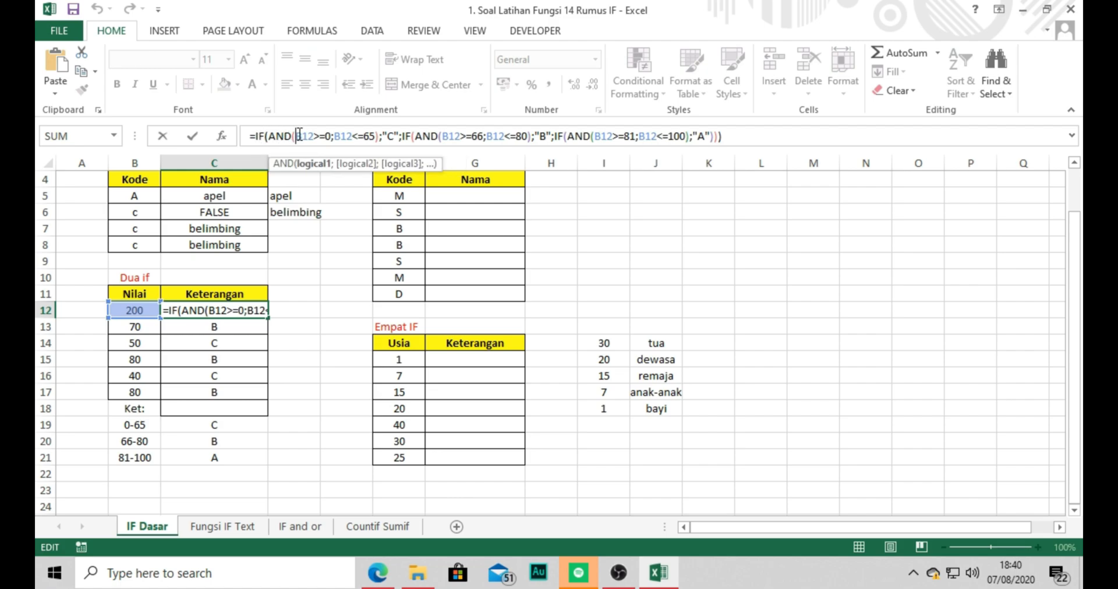
{"action": "left_click", "coordinate": [323, 135]}
{"action": "left_click", "coordinate": [357, 134]}
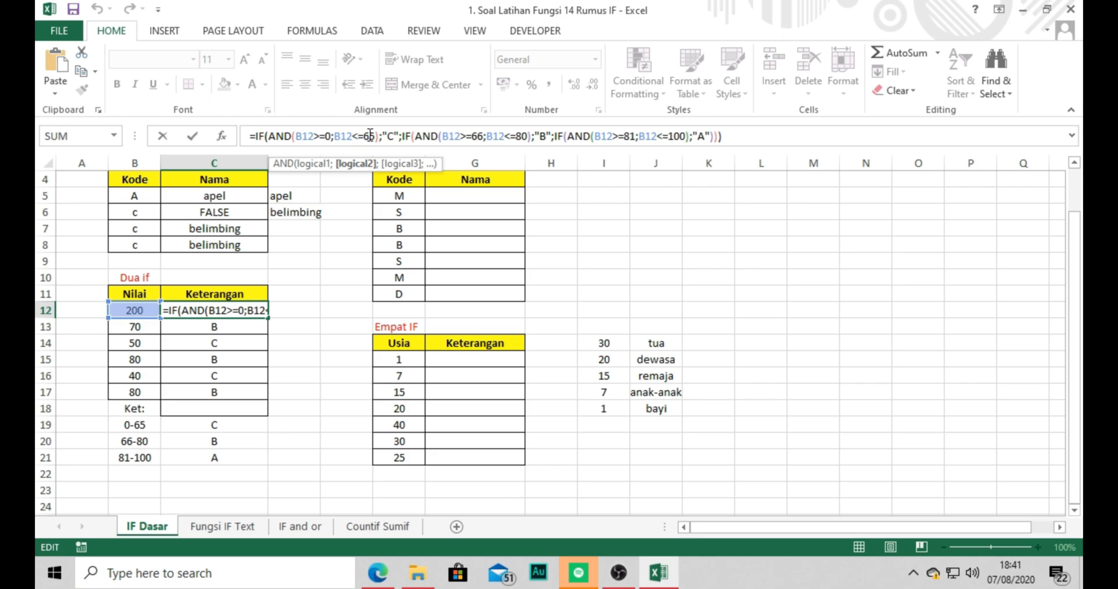
{"action": "left_click", "coordinate": [370, 135]}
{"action": "left_click", "coordinate": [320, 136]}
{"action": "left_click", "coordinate": [358, 135]}
{"action": "left_click", "coordinate": [386, 138]}
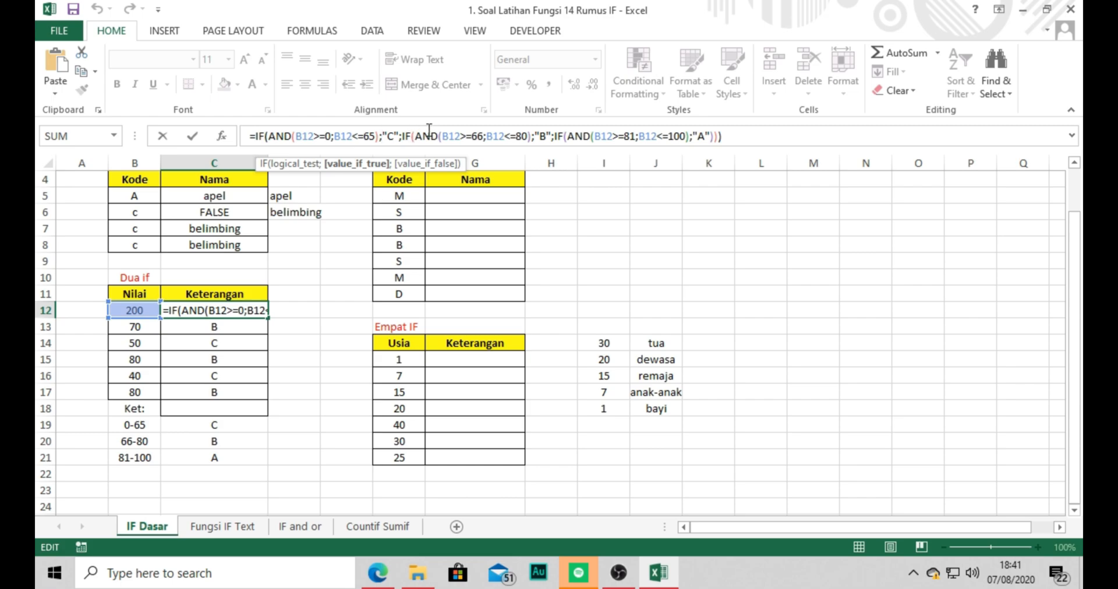
{"action": "left_click", "coordinate": [448, 136]}
{"action": "left_click", "coordinate": [476, 135]}
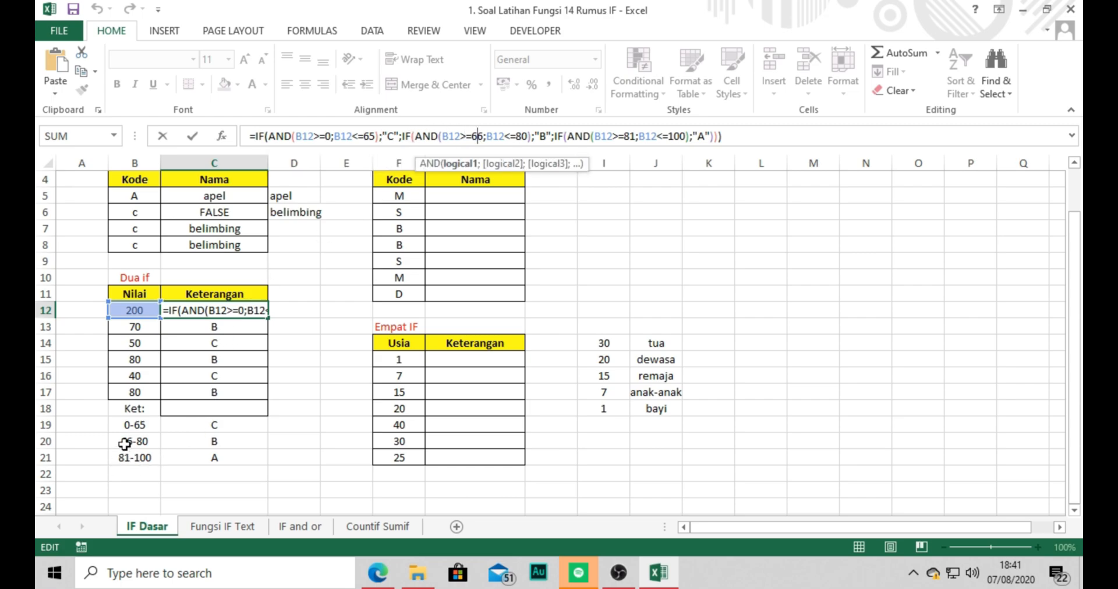
{"action": "left_click", "coordinate": [524, 135]}
{"action": "left_click", "coordinate": [573, 136]}
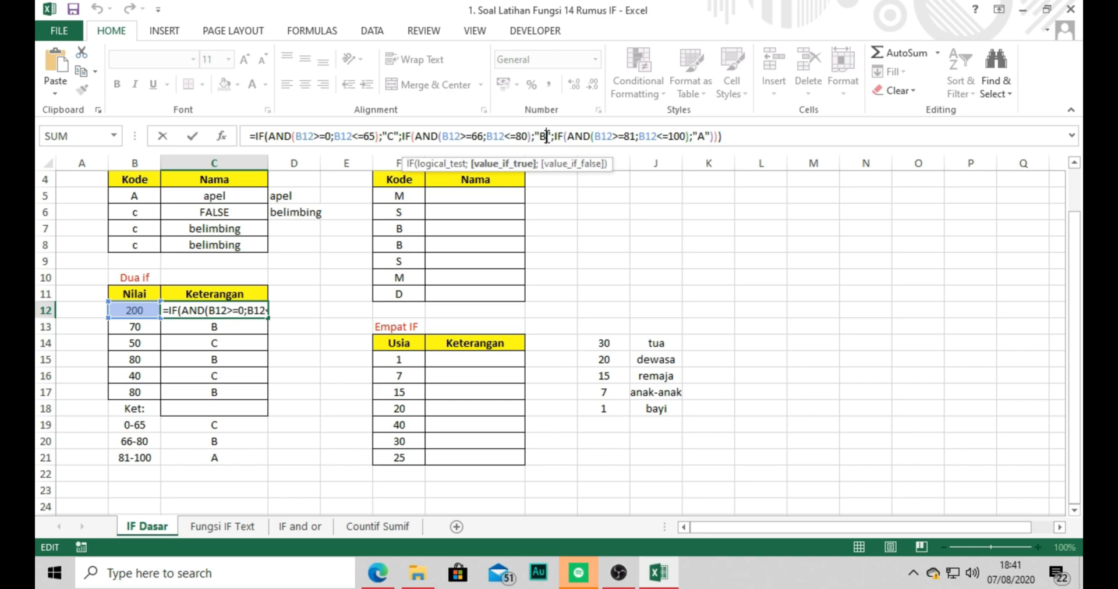
{"action": "left_click", "coordinate": [612, 136]}
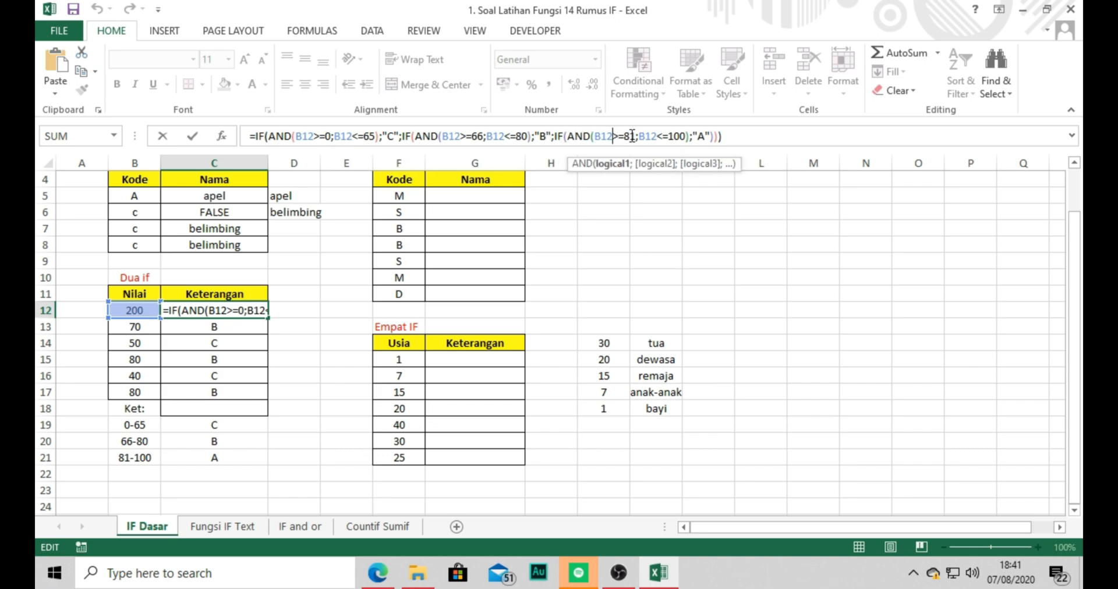
{"action": "left_click", "coordinate": [683, 136]}
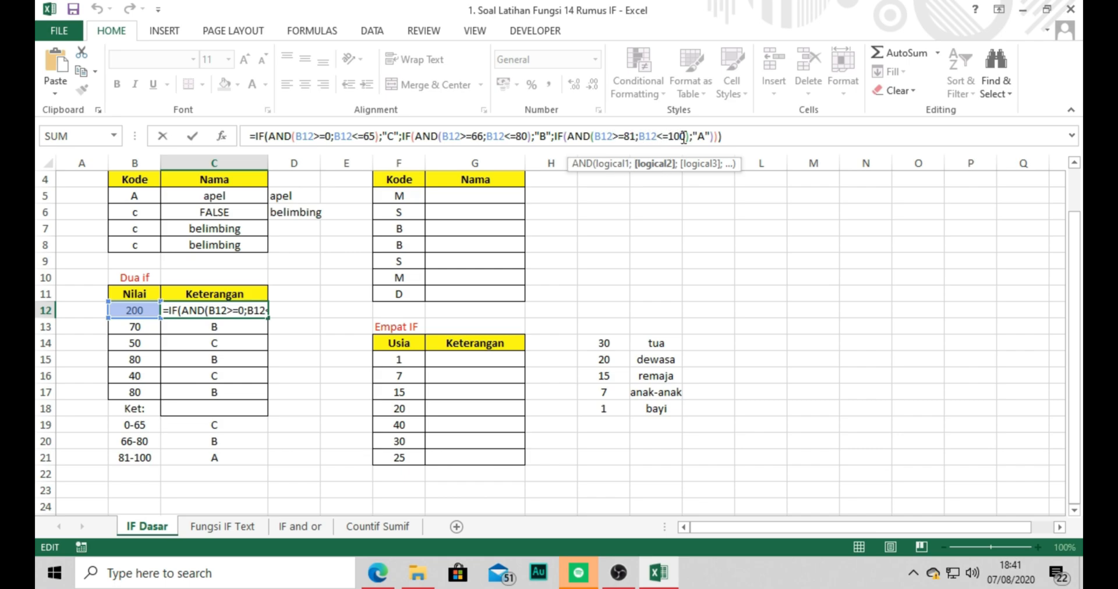
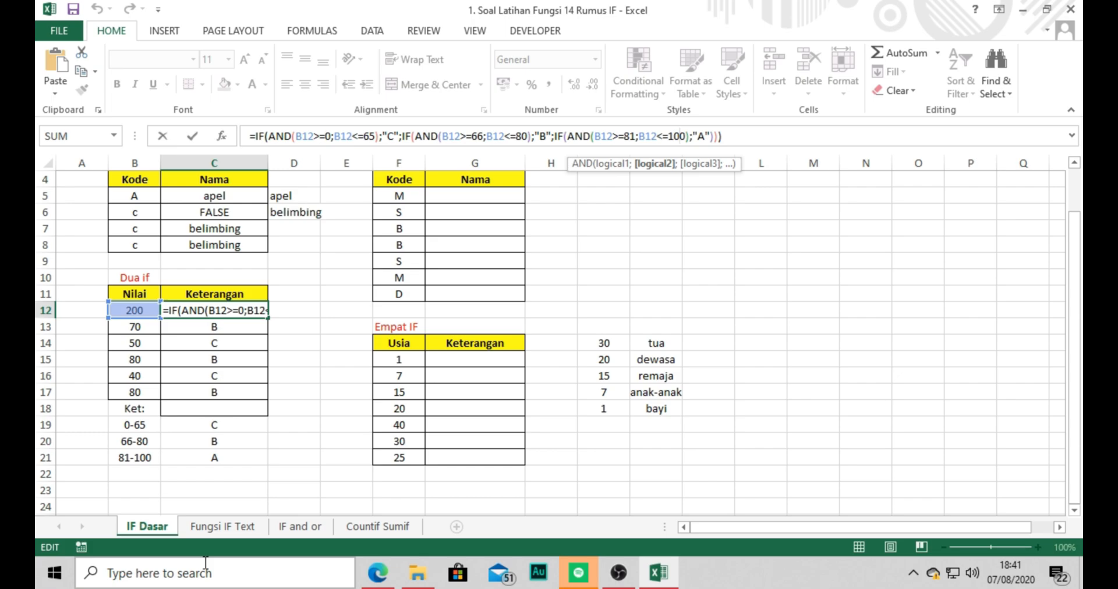
Step: Trace the range limits in C12's formula once more, from the lowest score to the highest, and close the formula
{"action": "left_click", "coordinate": [331, 139]}
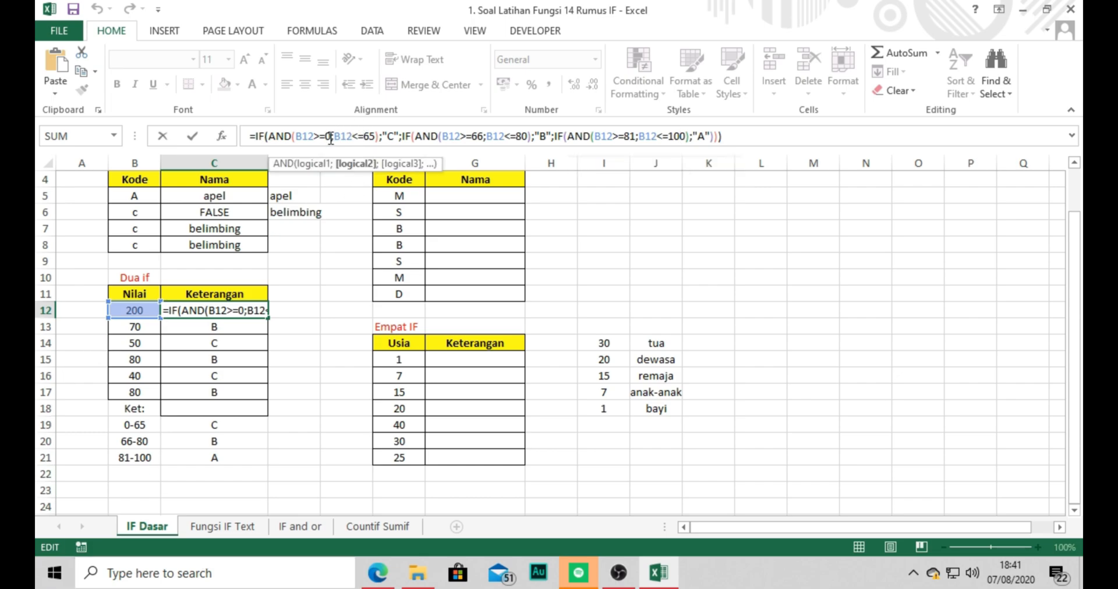
{"action": "left_click", "coordinate": [400, 140]}
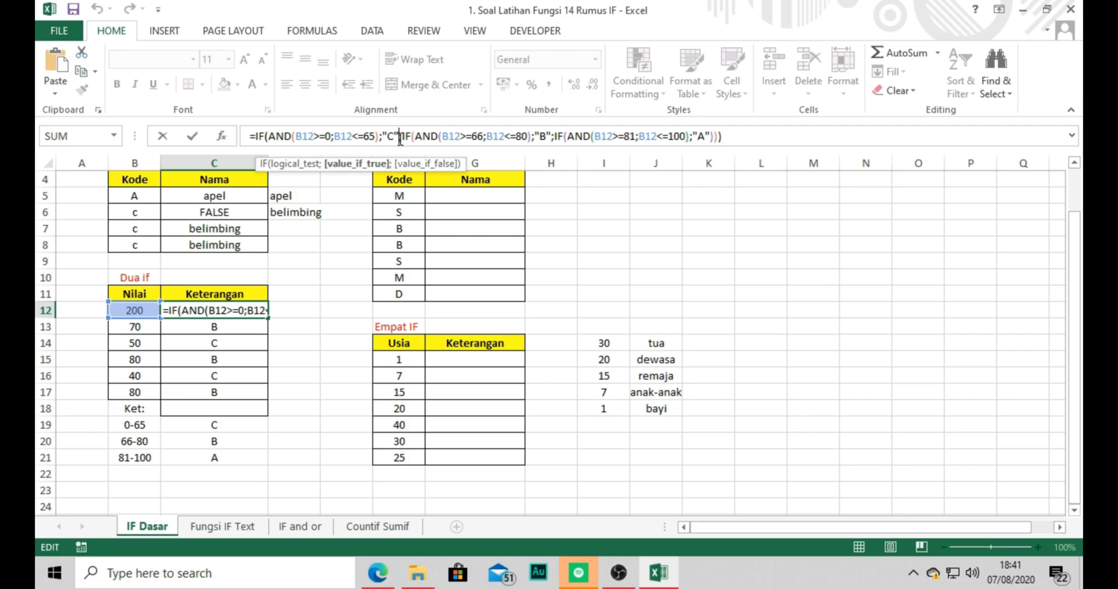
{"action": "left_click_drag", "start_coordinate": [470, 138], "coordinate": [528, 138]}
{"action": "left_click", "coordinate": [550, 139]}
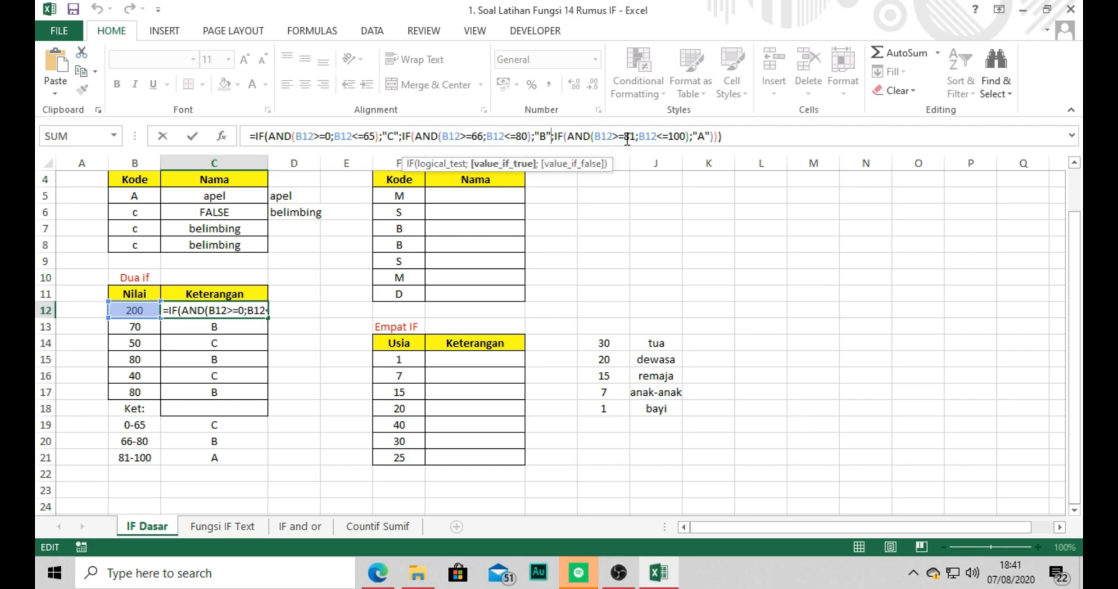
{"action": "left_click", "coordinate": [679, 140]}
{"action": "left_click", "coordinate": [718, 139]}
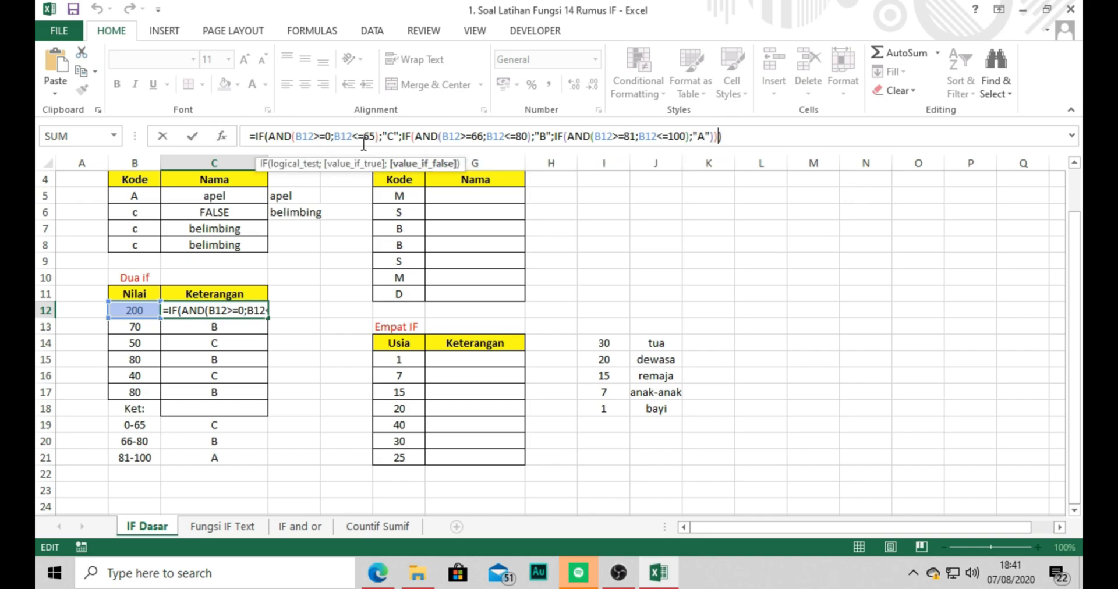
{"action": "left_click", "coordinate": [331, 138]}
{"action": "left_click", "coordinate": [687, 137]}
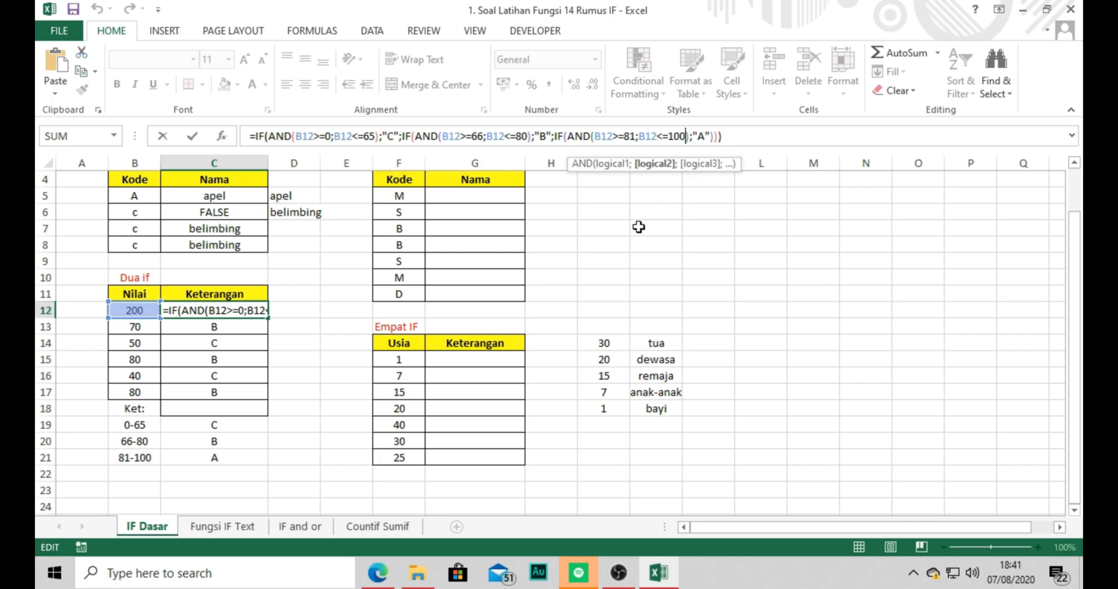
{"action": "key", "text": "Return"}
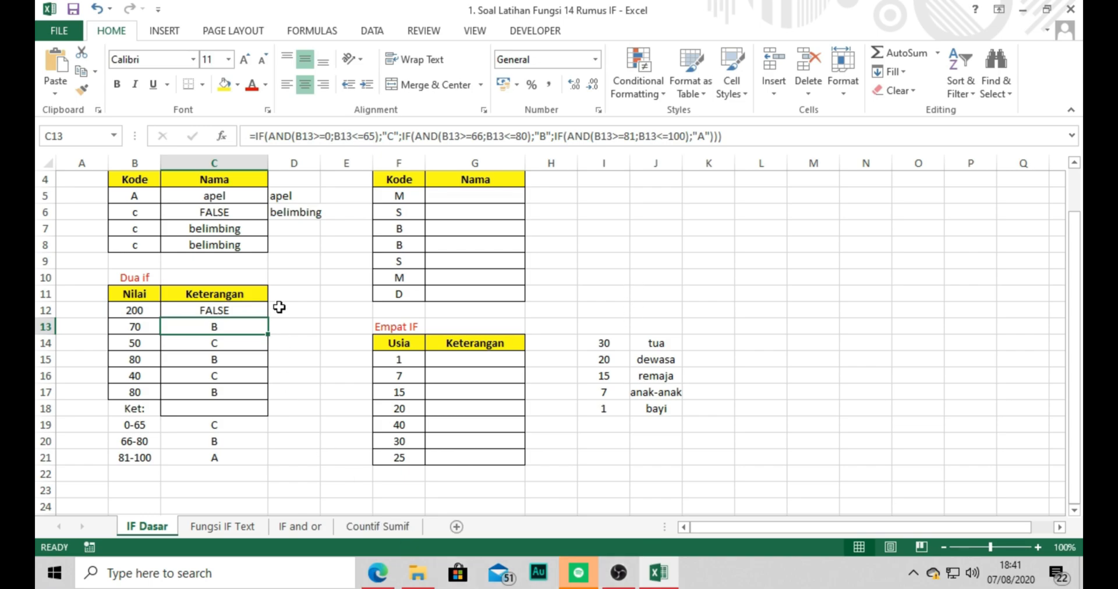
Step: Test C12's grade formula with a score of 100 in B12
{"action": "left_click", "coordinate": [150, 313]}
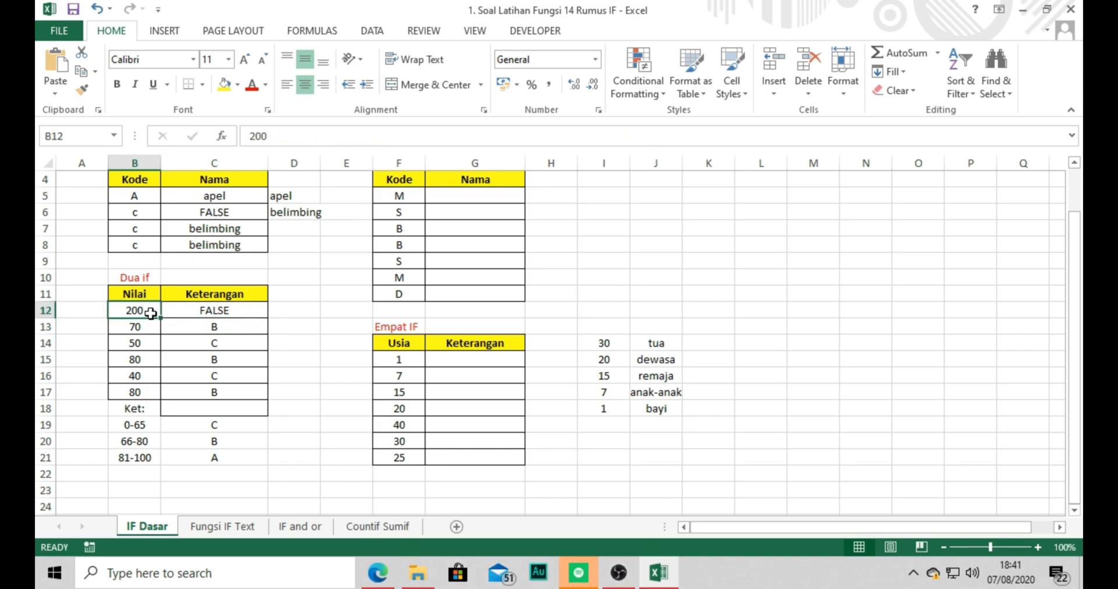
{"action": "type", "text": "100]"}
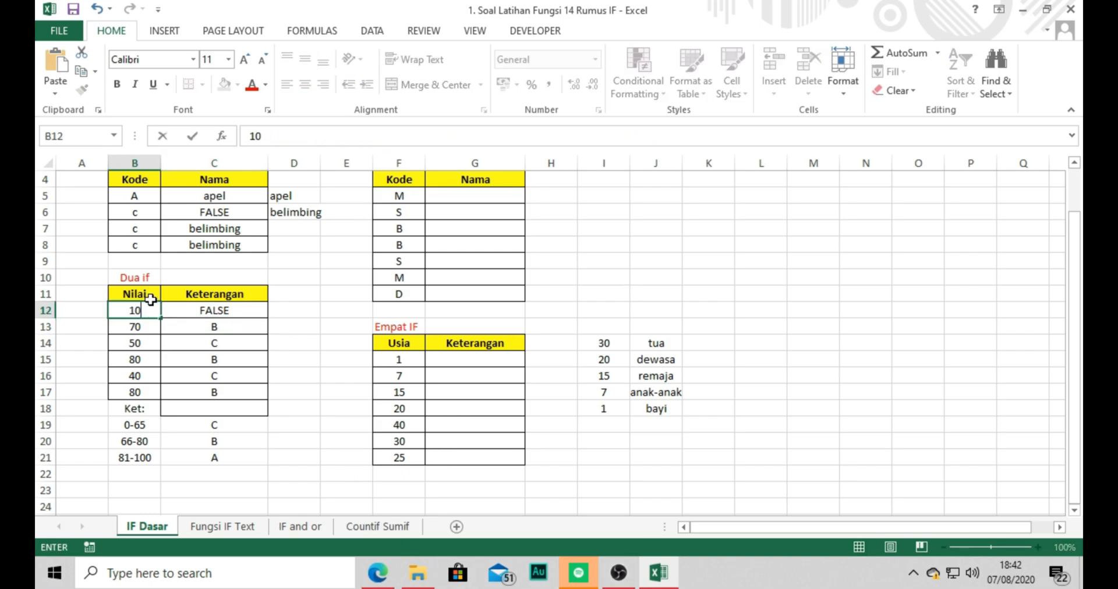
{"action": "key", "text": "Return"}
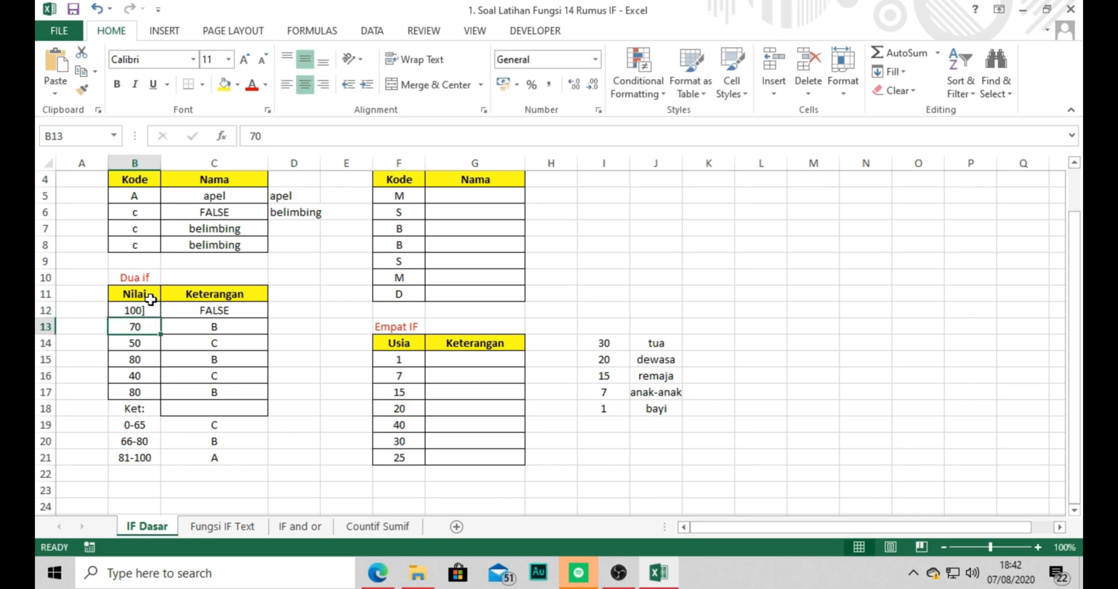
{"action": "key", "text": "Up"}
{"action": "type", "text": "100"}
{"action": "key", "text": "Return"}
Step: Set the score in B12 to 101 to test the grade formula above its upper limit
{"action": "key", "text": "Up"}
{"action": "type", "text": "10"}
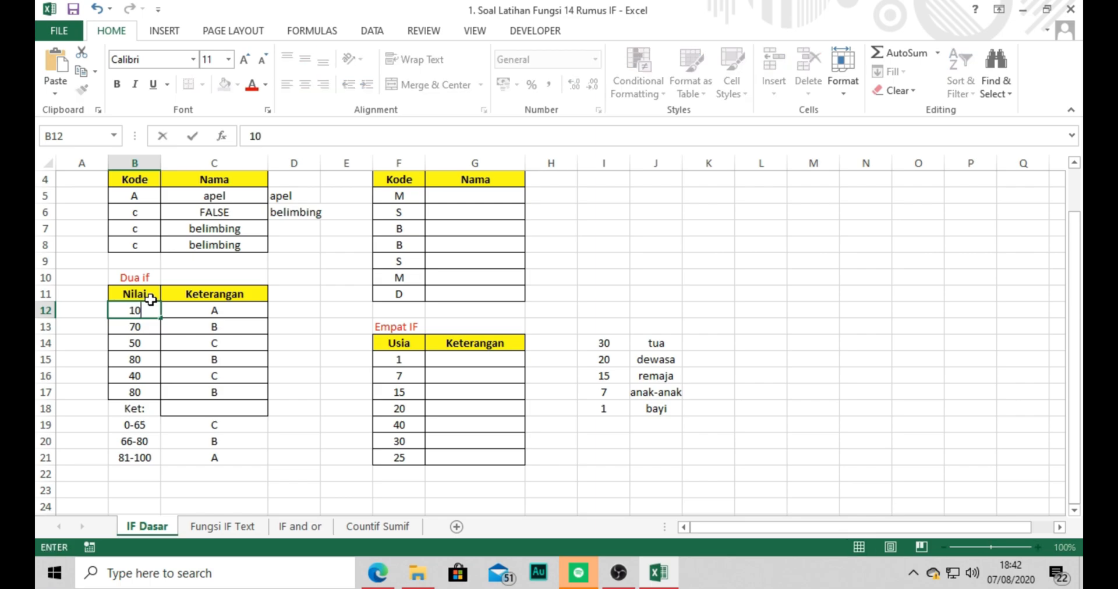
{"action": "type", "text": "1]="}
{"action": "key", "text": "BackSpace"}
{"action": "key", "text": "BackSpace"}
{"action": "key", "text": "Return"}
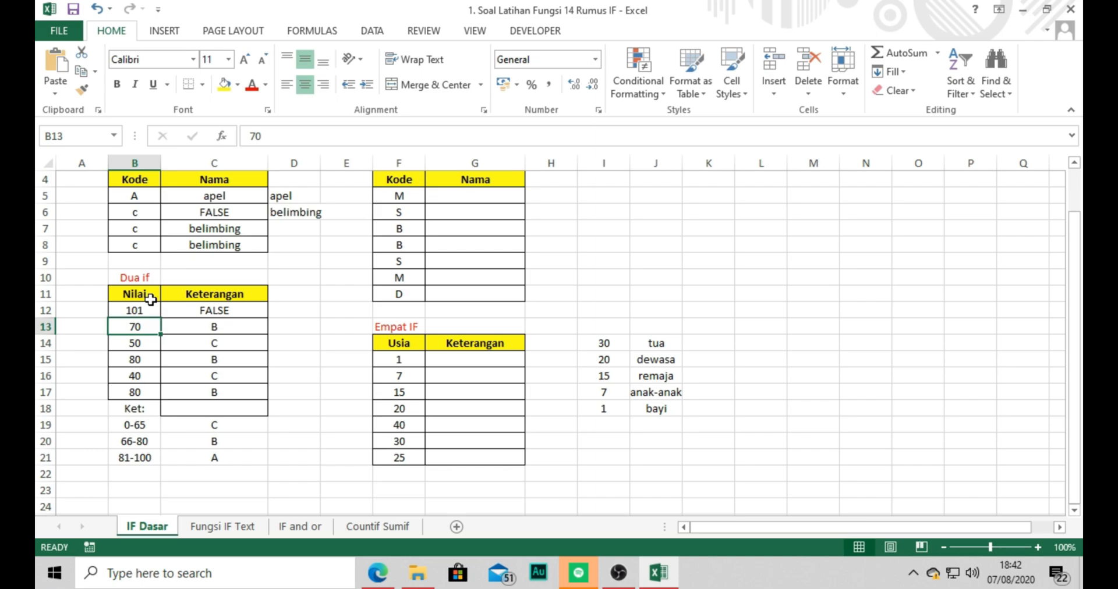
{"action": "left_click", "coordinate": [242, 344]}
{"action": "left_click", "coordinate": [312, 392]}
{"action": "left_click", "coordinate": [241, 369]}
{"action": "left_click", "coordinate": [211, 344]}
{"action": "left_click", "coordinate": [402, 305]}
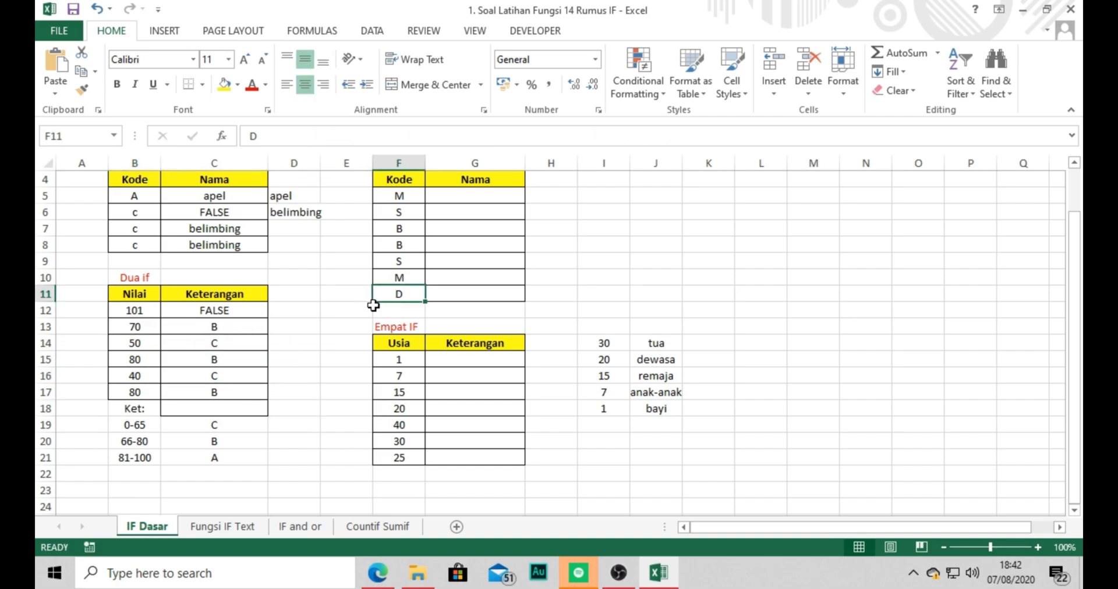
{"action": "left_click", "coordinate": [152, 346]}
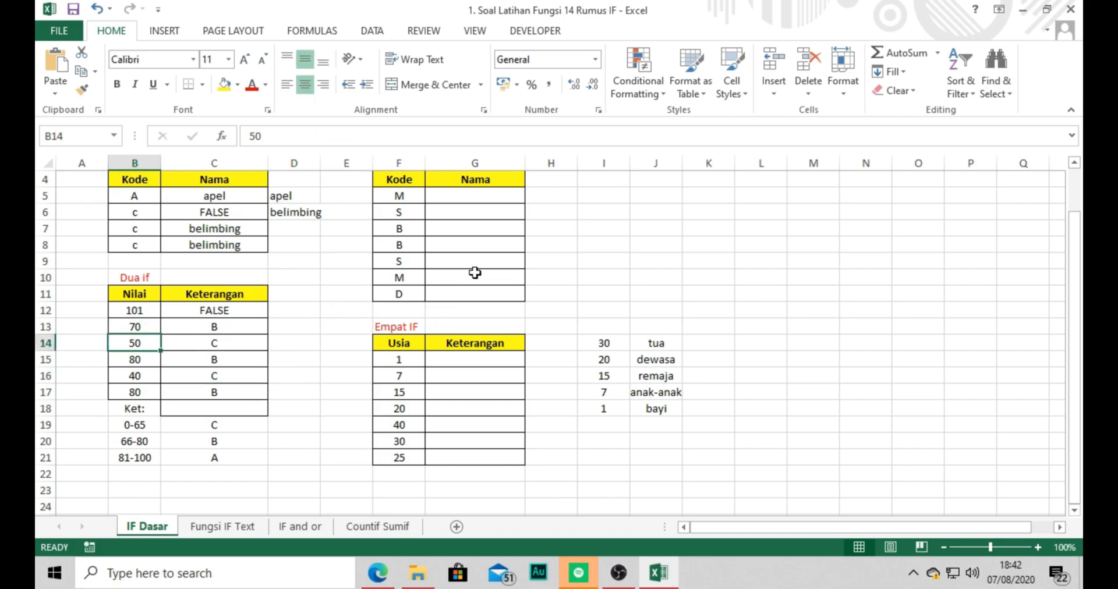
{"action": "left_click", "coordinate": [460, 198]}
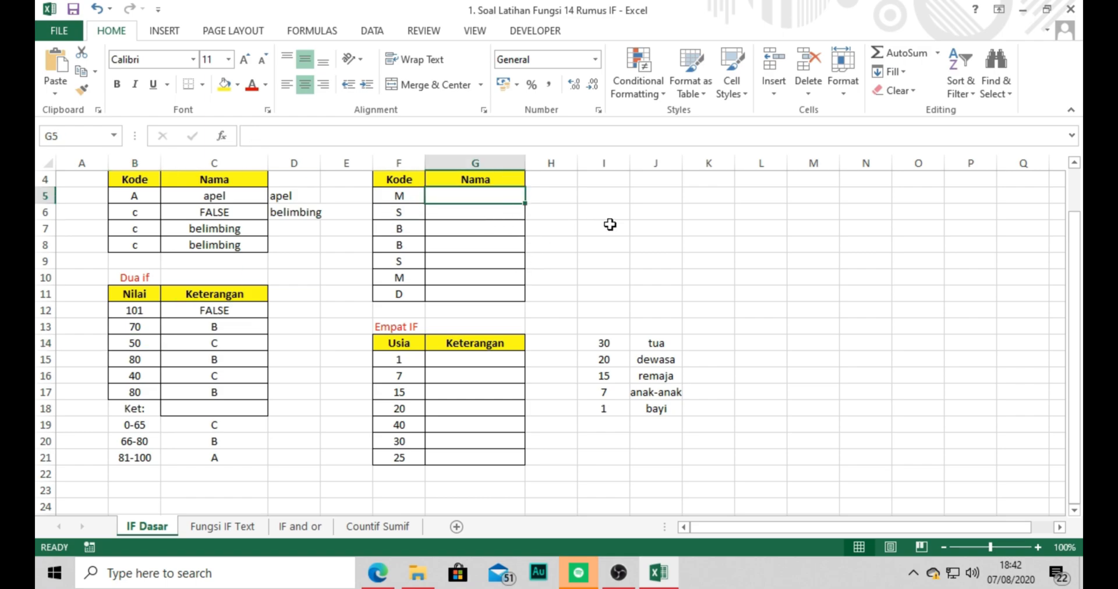
{"action": "scroll", "coordinate": [557, 266], "scroll_direction": "up", "scroll_amount": 1}
{"action": "left_click", "coordinate": [232, 379]}
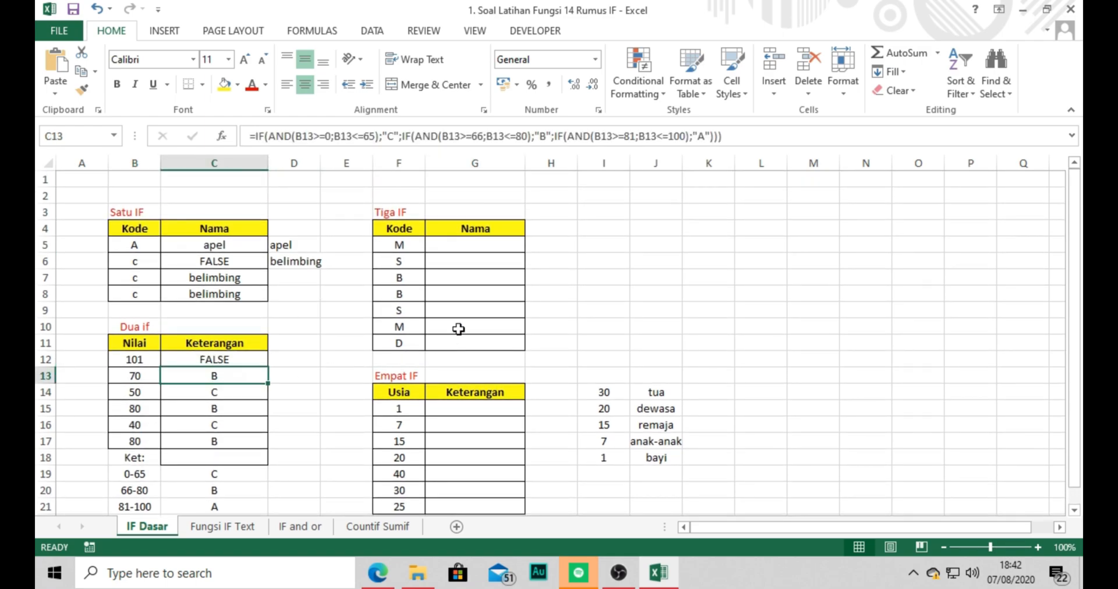
{"action": "left_click", "coordinate": [558, 232]}
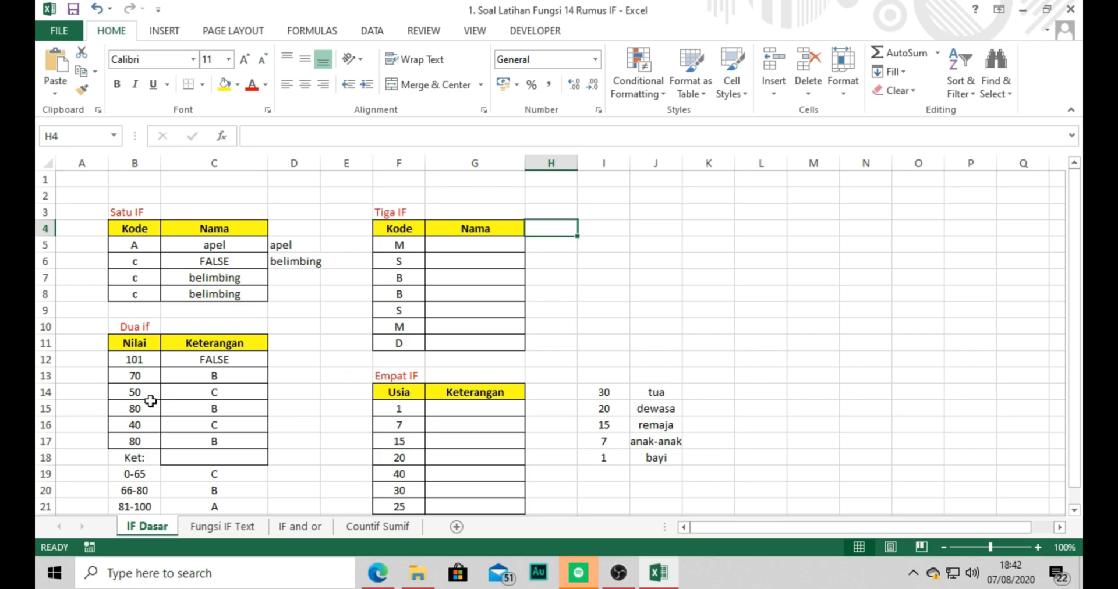
Step: Compare the grades in the Dua if table's Keterangan column with their scores and inspect the formulas behind them
{"action": "left_click", "coordinate": [204, 394]}
{"action": "left_click", "coordinate": [205, 441]}
{"action": "left_click", "coordinate": [214, 354]}
{"action": "left_click_drag", "start_coordinate": [140, 357], "coordinate": [198, 358]}
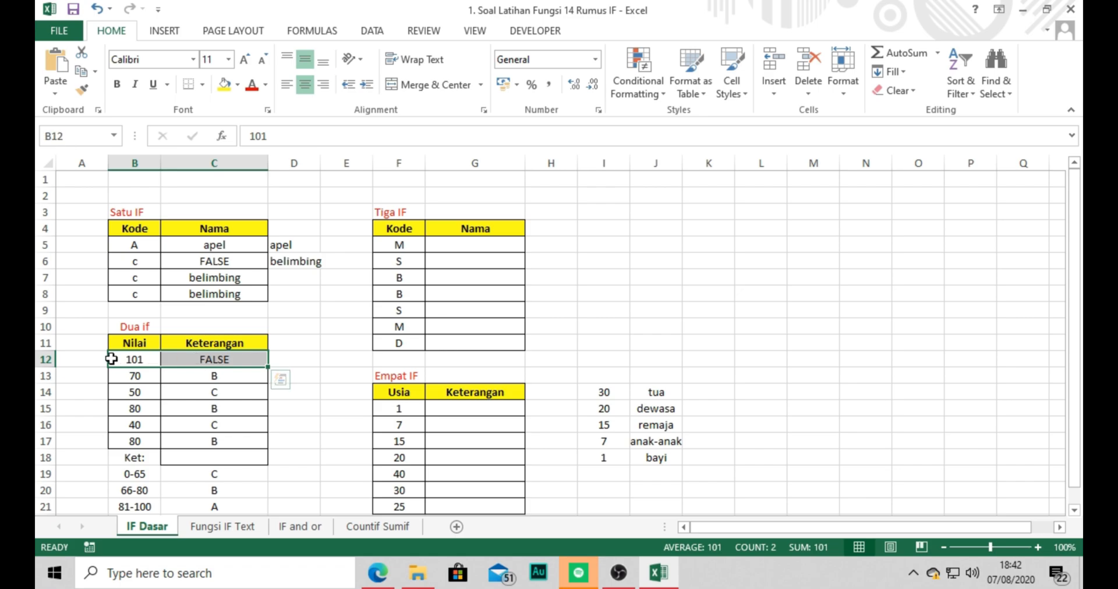
{"action": "left_click", "coordinate": [181, 358]}
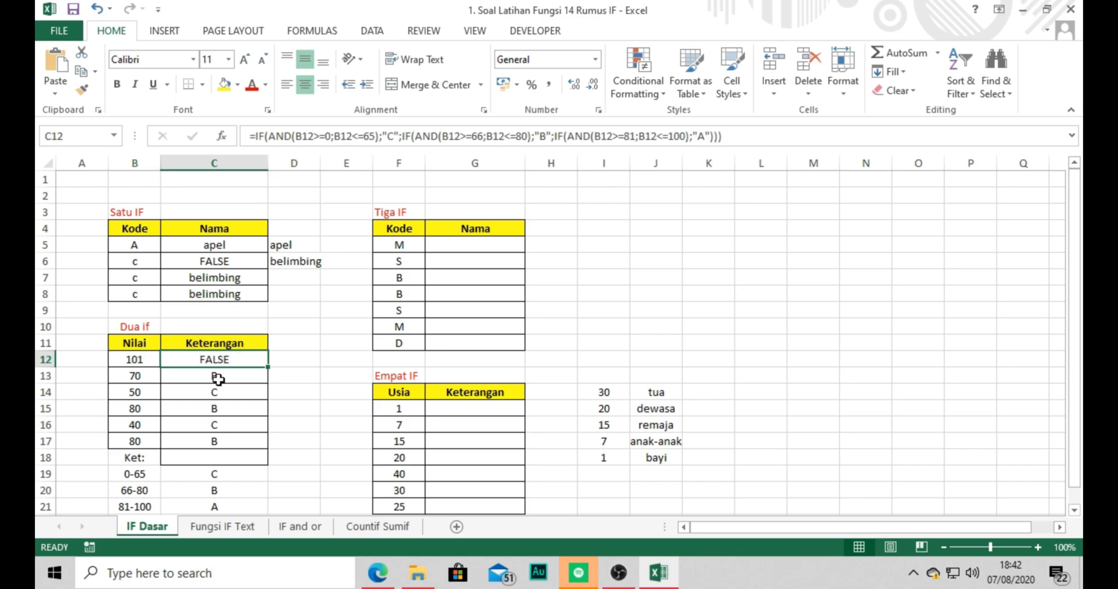
{"action": "left_click", "coordinate": [198, 409]}
{"action": "left_click", "coordinate": [221, 376]}
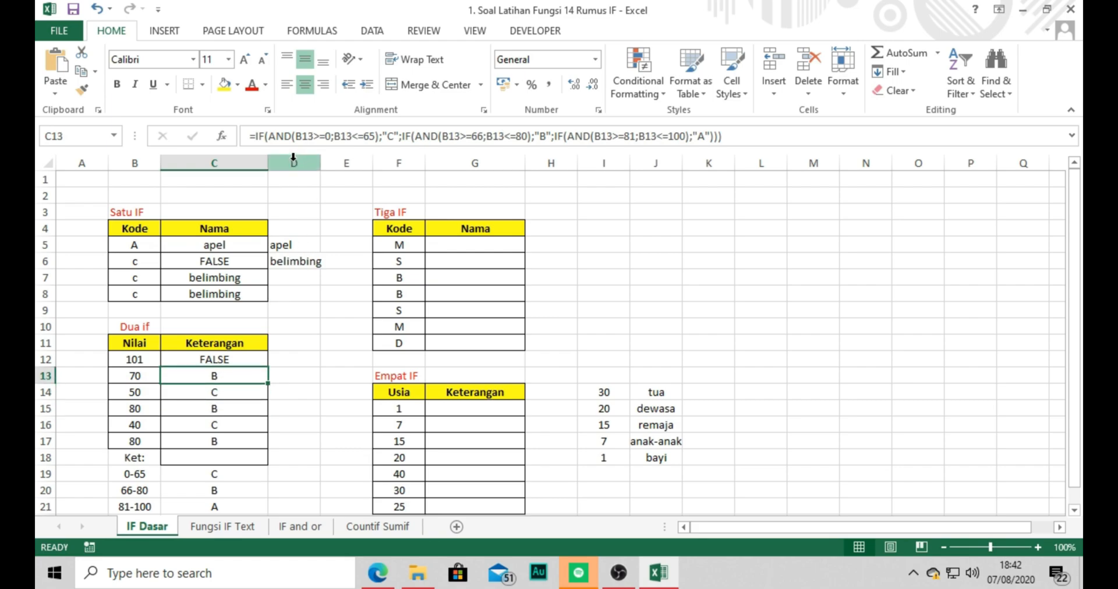
{"action": "left_click", "coordinate": [218, 425]}
Step: List the names madura and situbondo in I5 and I6 beside the Tiga IF table
{"action": "left_click", "coordinate": [496, 246]}
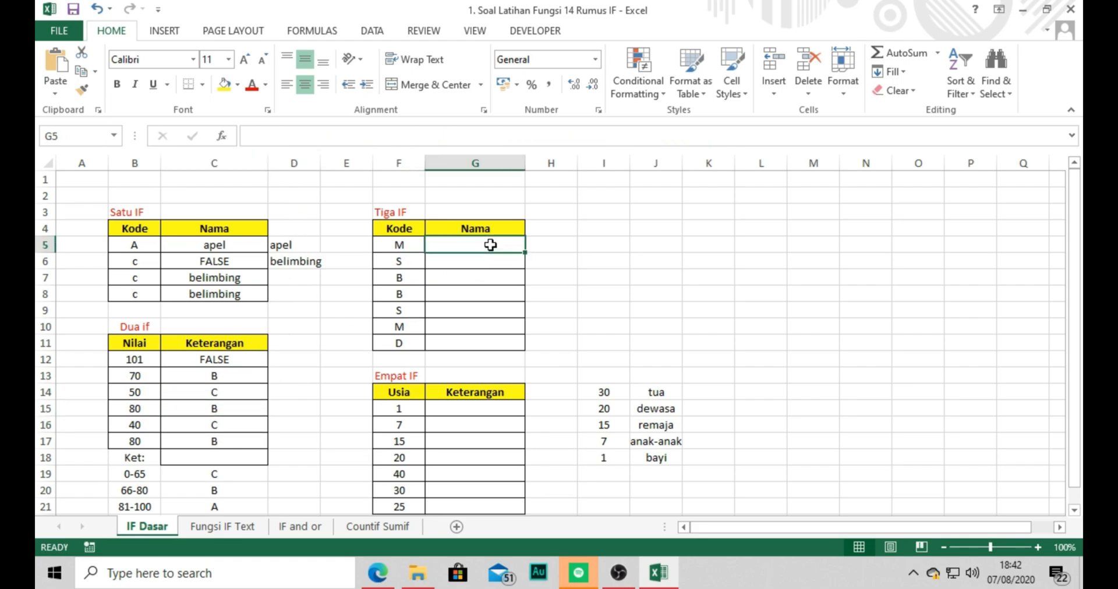
{"action": "left_click", "coordinate": [569, 245]}
{"action": "left_click", "coordinate": [620, 245]}
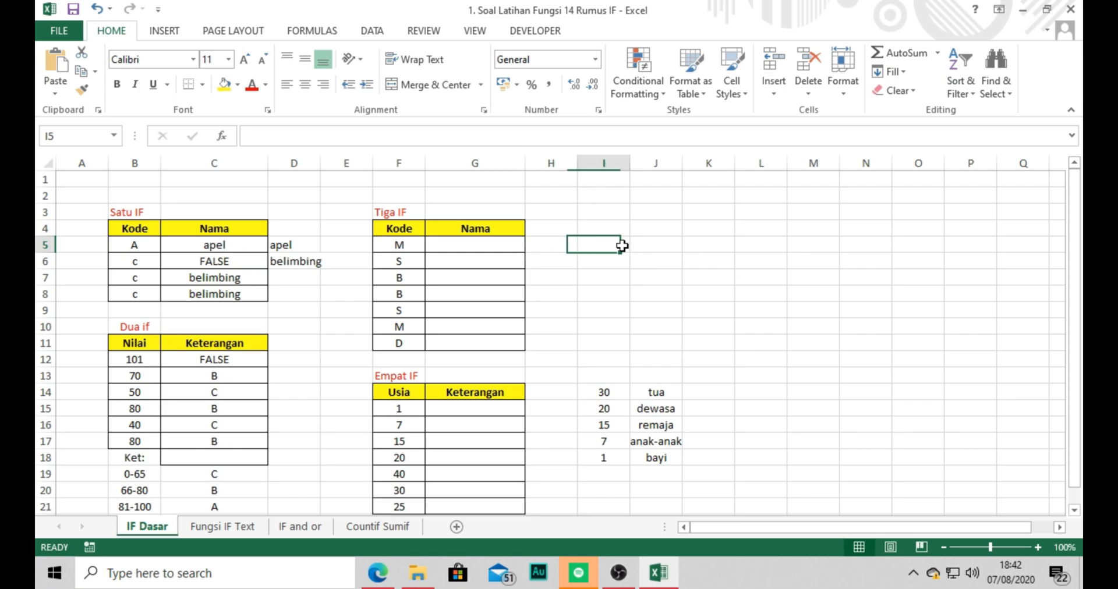
{"action": "type", "text": "m"}
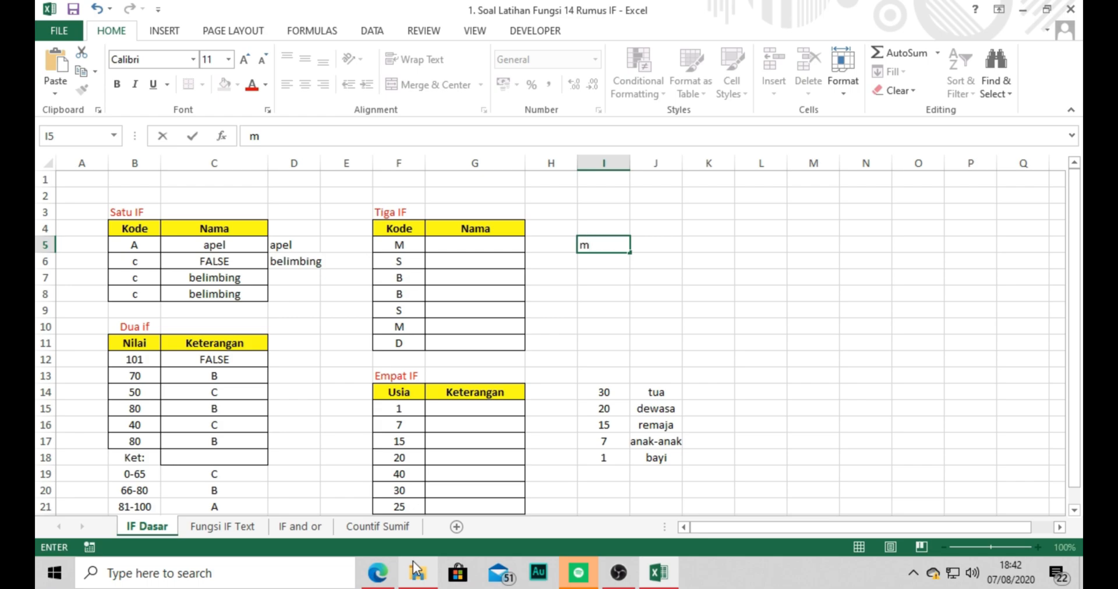
{"action": "type", "text": "adura"}
{"action": "key", "text": "Return"}
{"action": "type", "text": "sit"}
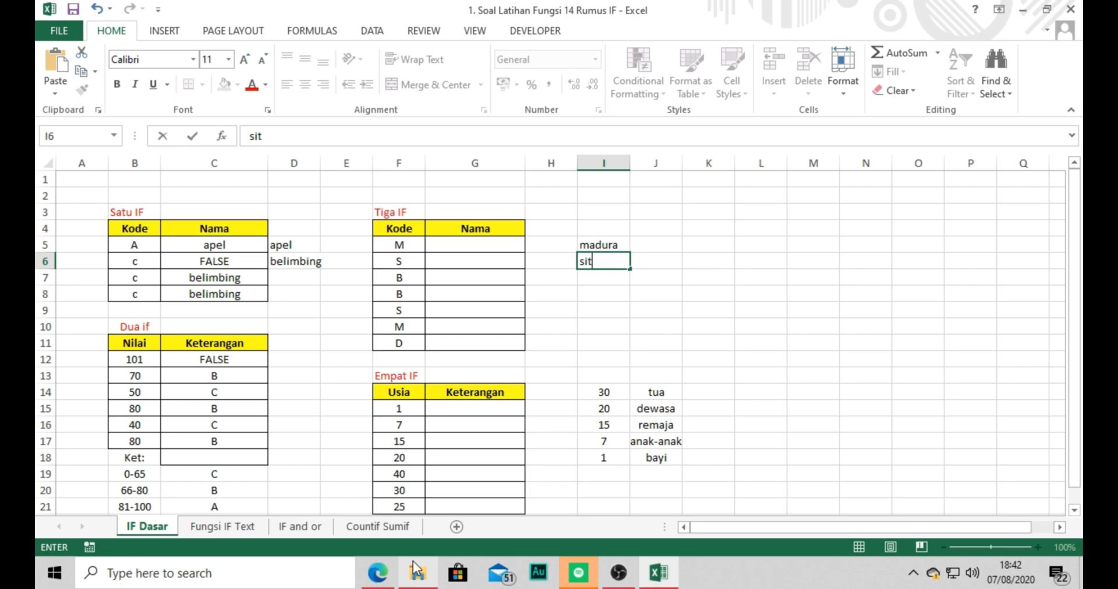
{"action": "type", "text": "ubondo"}
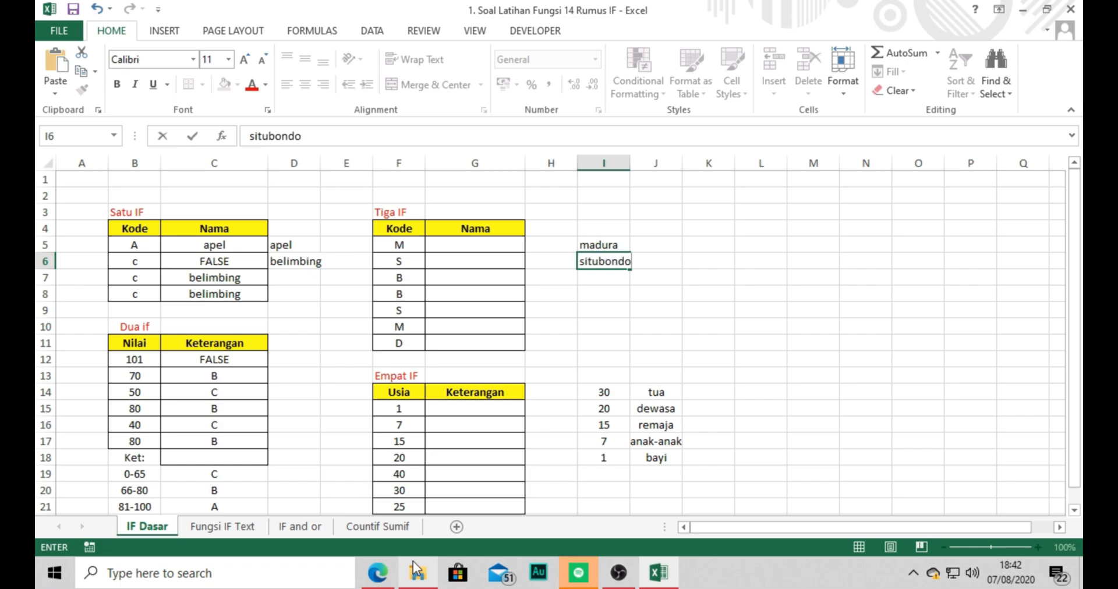
{"action": "key", "text": "Return"}
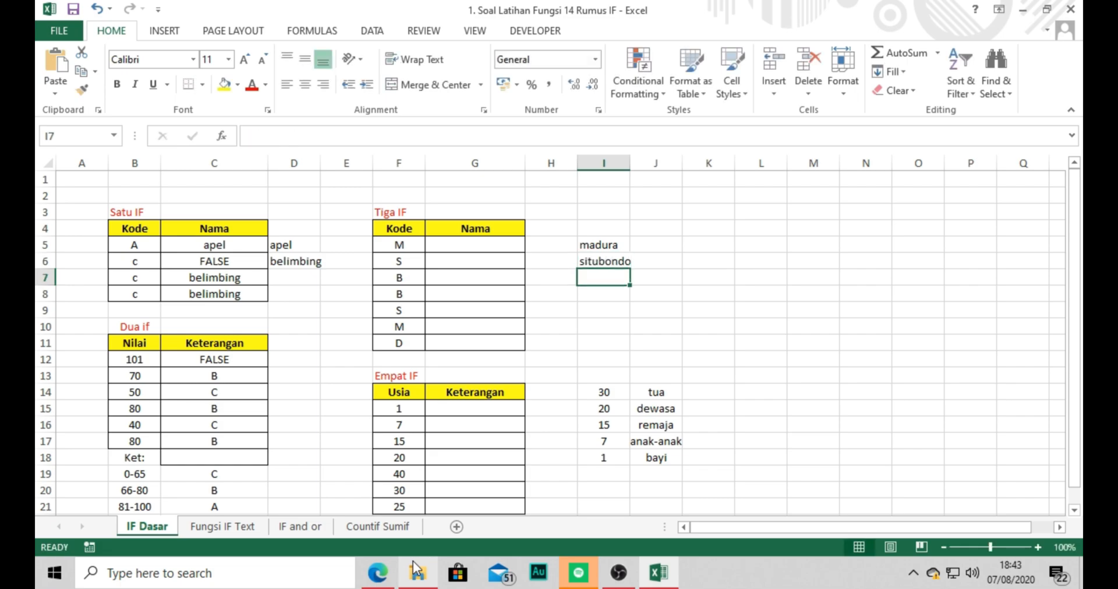
Step: Add bondowoso in I7 and denmark in I8 to the list of code names
{"action": "type", "text": "b"}
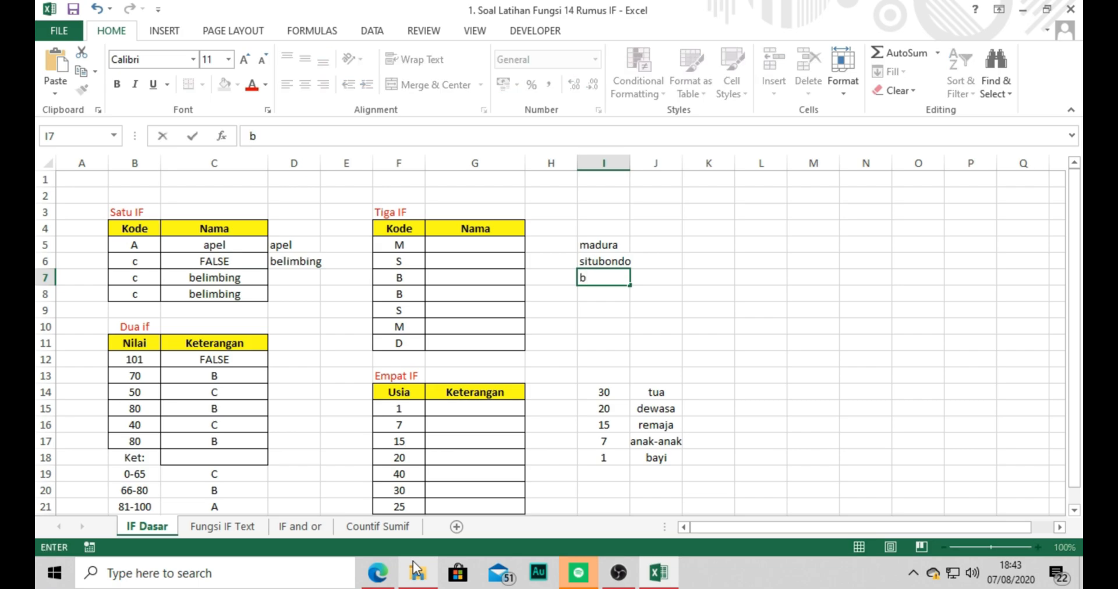
{"action": "type", "text": "ondowoso"}
{"action": "key", "text": "Return"}
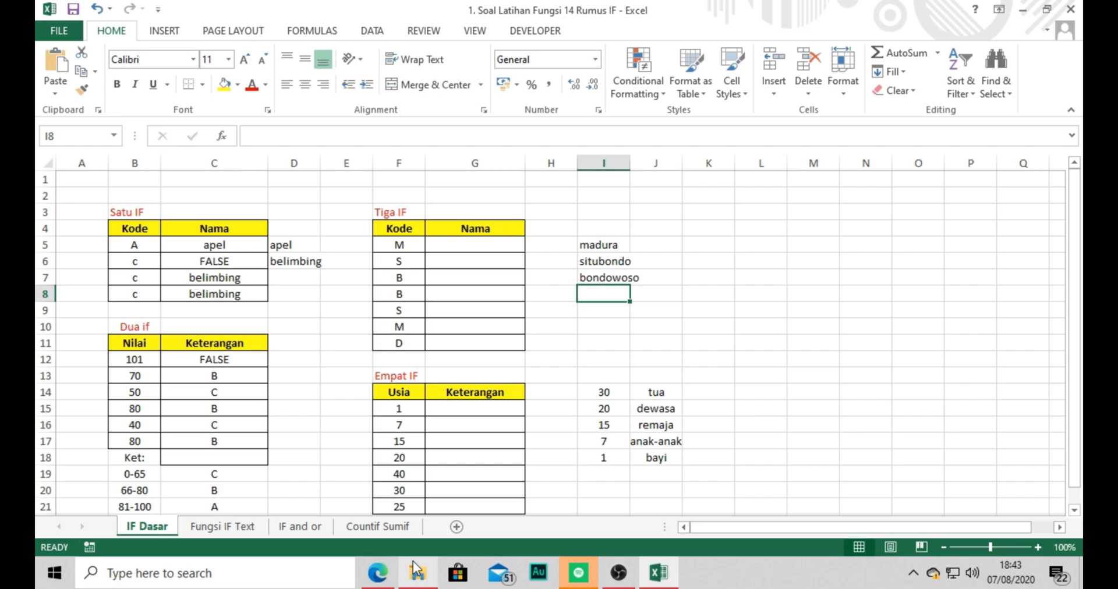
{"action": "type", "text": "d"}
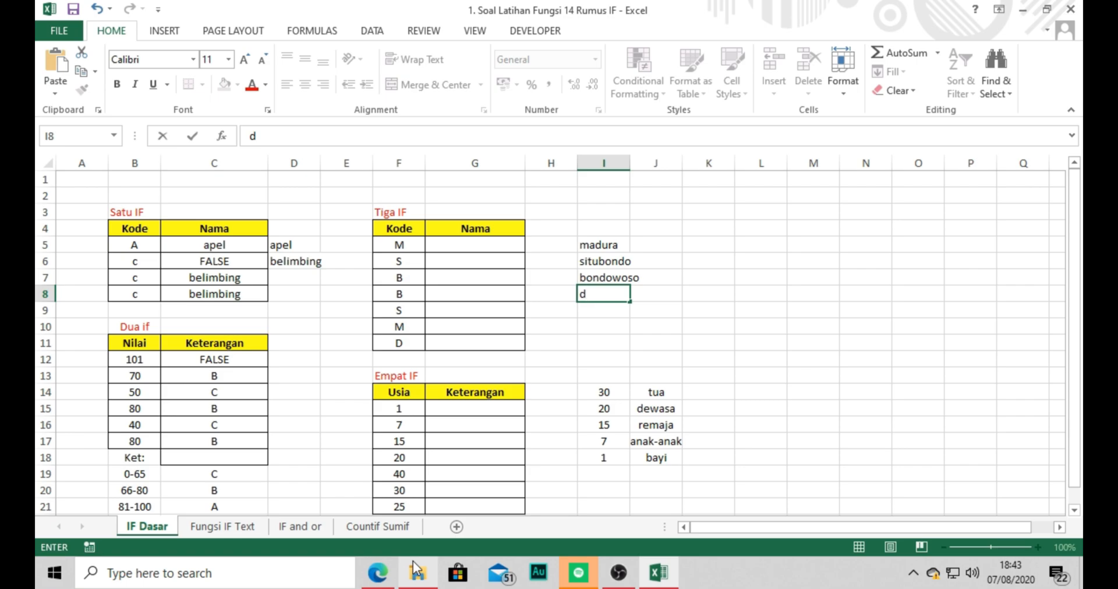
{"action": "type", "text": "enmark"}
{"action": "key", "text": "Return"}
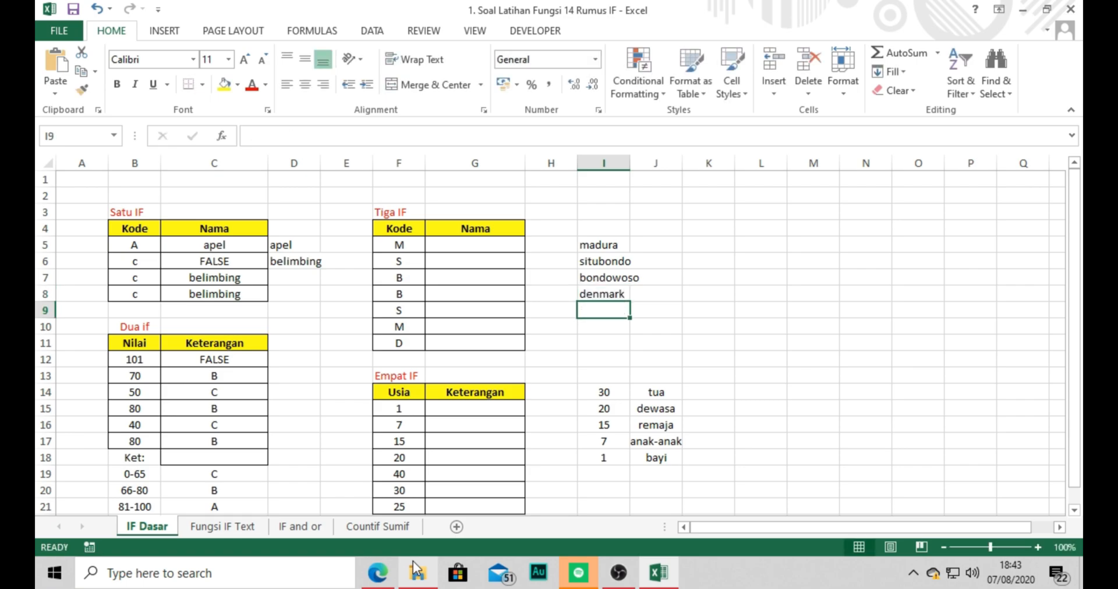
Step: Compare the codes M, S, B and D in the Tiga IF table with their empty Nama cells
{"action": "left_click", "coordinate": [399, 244]}
{"action": "left_click", "coordinate": [454, 240]}
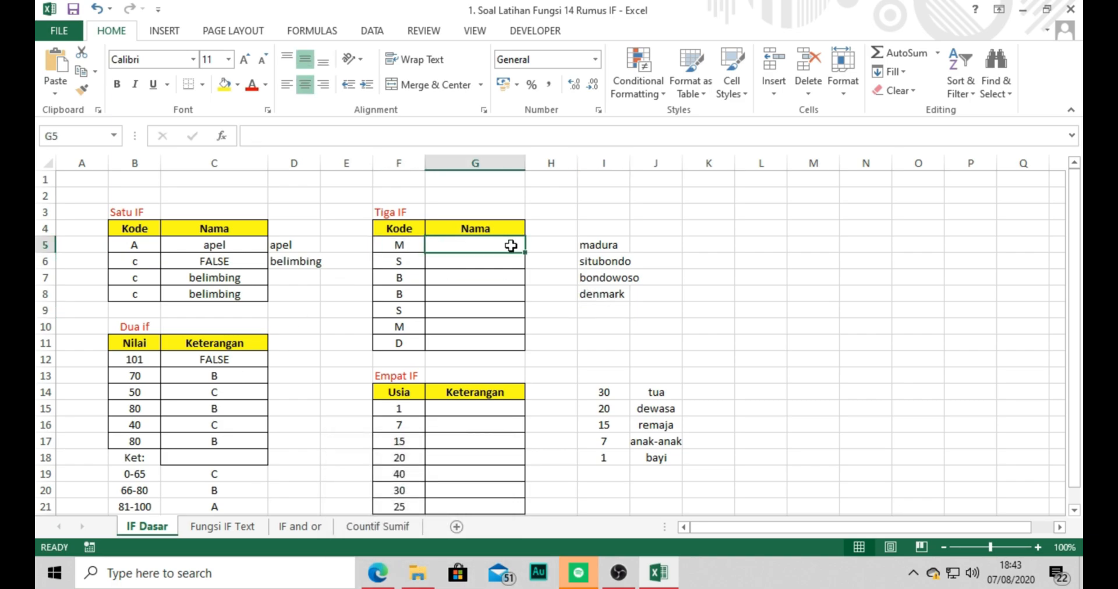
{"action": "left_click", "coordinate": [365, 267]}
{"action": "left_click", "coordinate": [460, 260]}
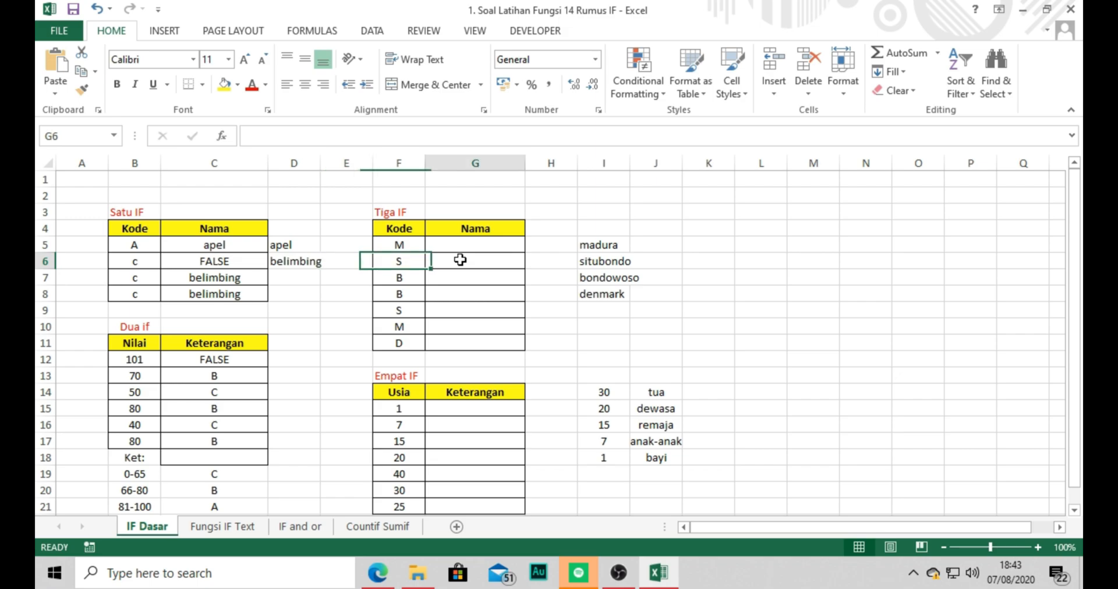
{"action": "left_click", "coordinate": [386, 279]}
{"action": "left_click", "coordinate": [447, 277]}
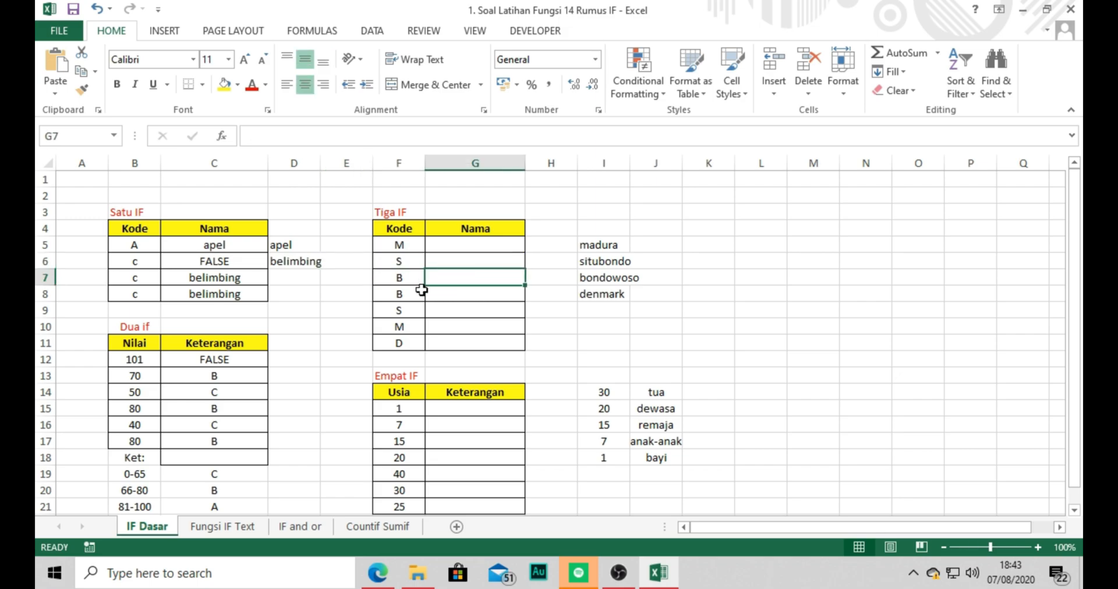
{"action": "left_click", "coordinate": [397, 345]}
{"action": "left_click", "coordinate": [470, 346]}
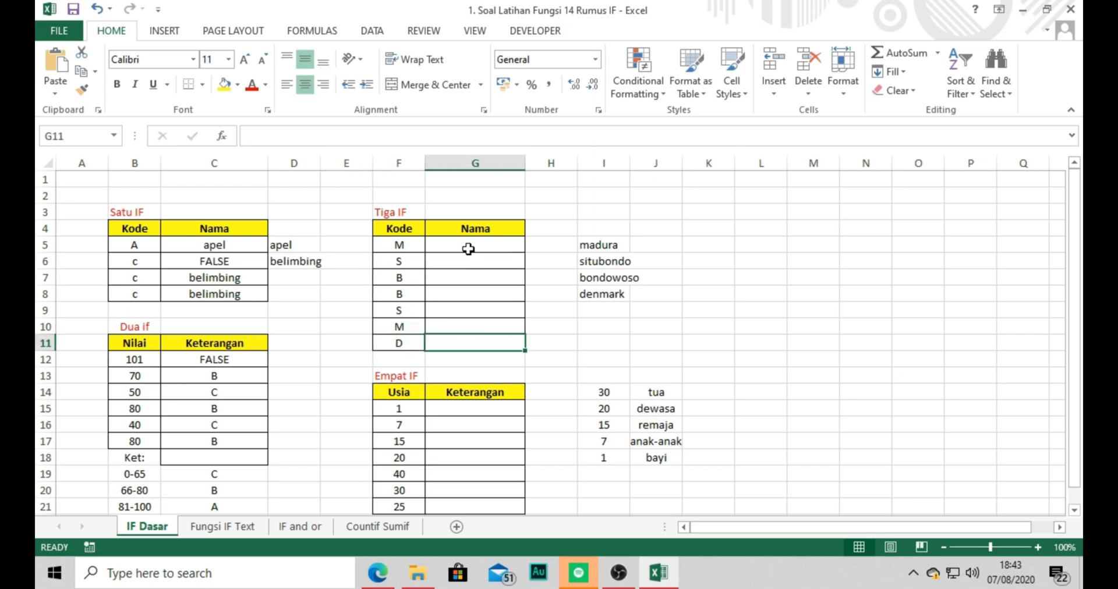
Step: Start an IF formula in G5 that returns "Madura" when F5 equals "M"
{"action": "left_click", "coordinate": [344, 140]}
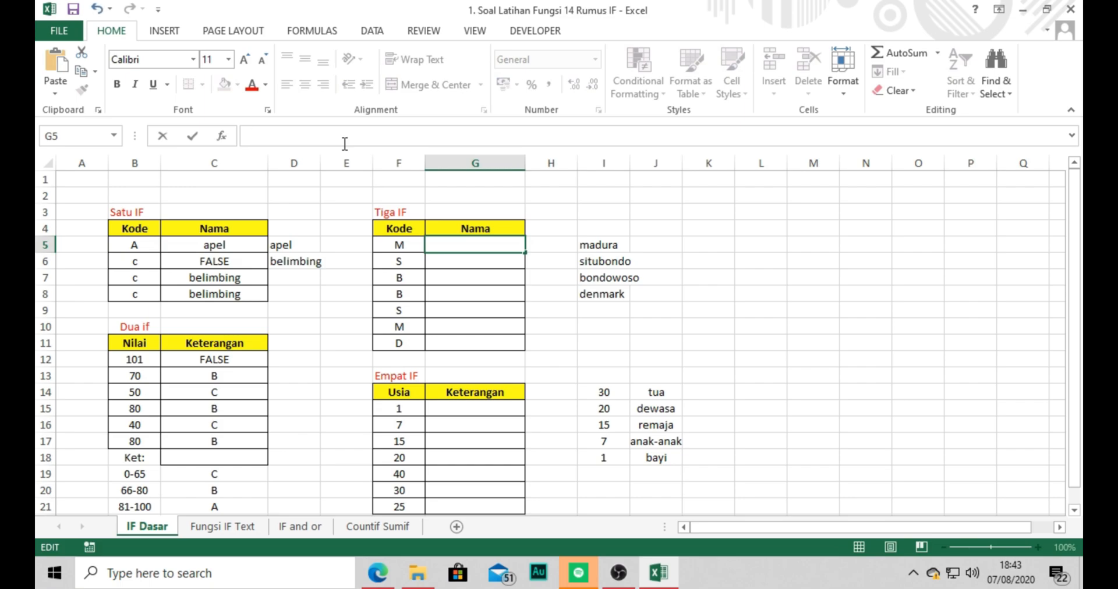
{"action": "type", "text": "=if("}
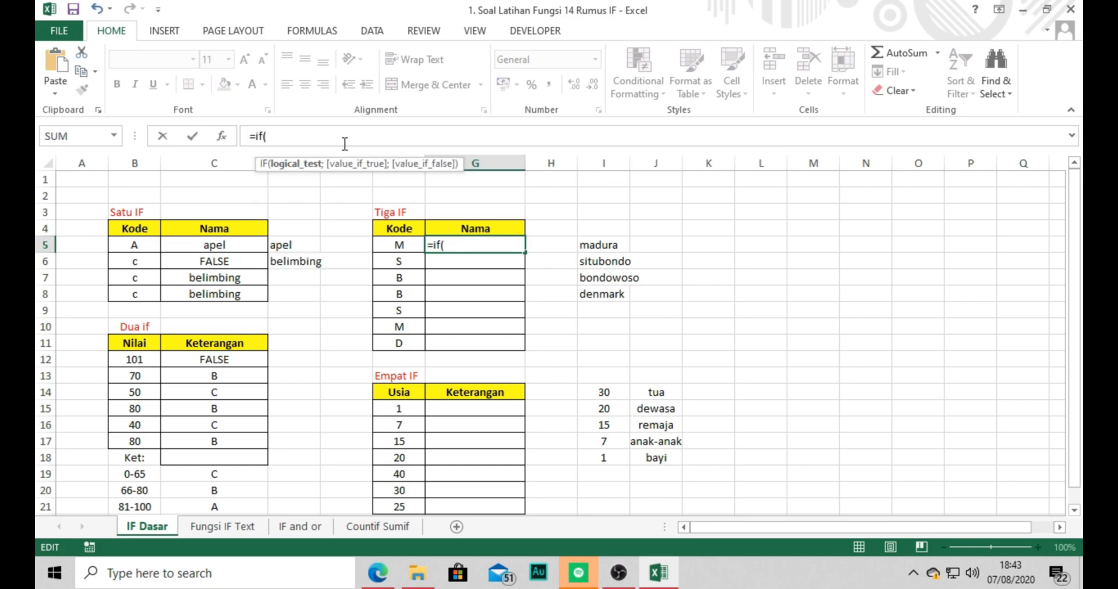
{"action": "left_click", "coordinate": [395, 243]}
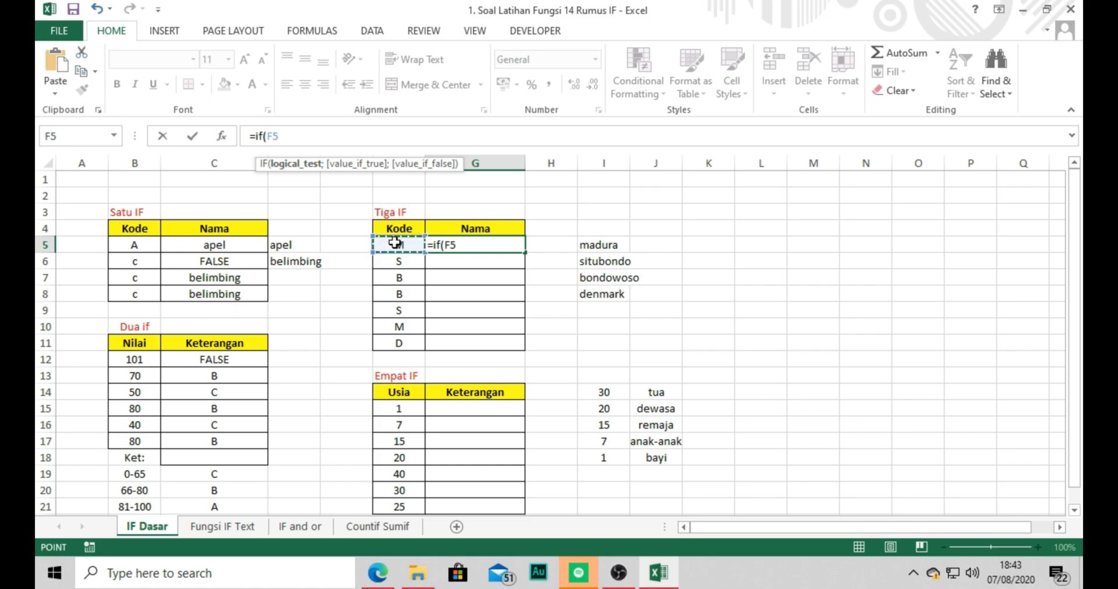
{"action": "type", "text": "="}
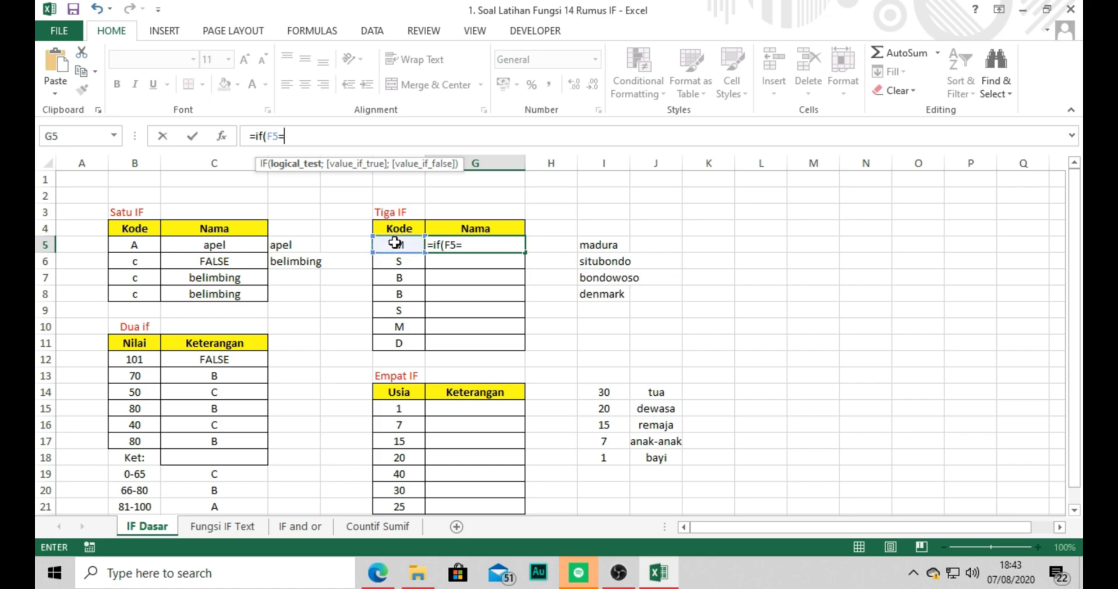
{"action": "type", "text": "\"M\";"}
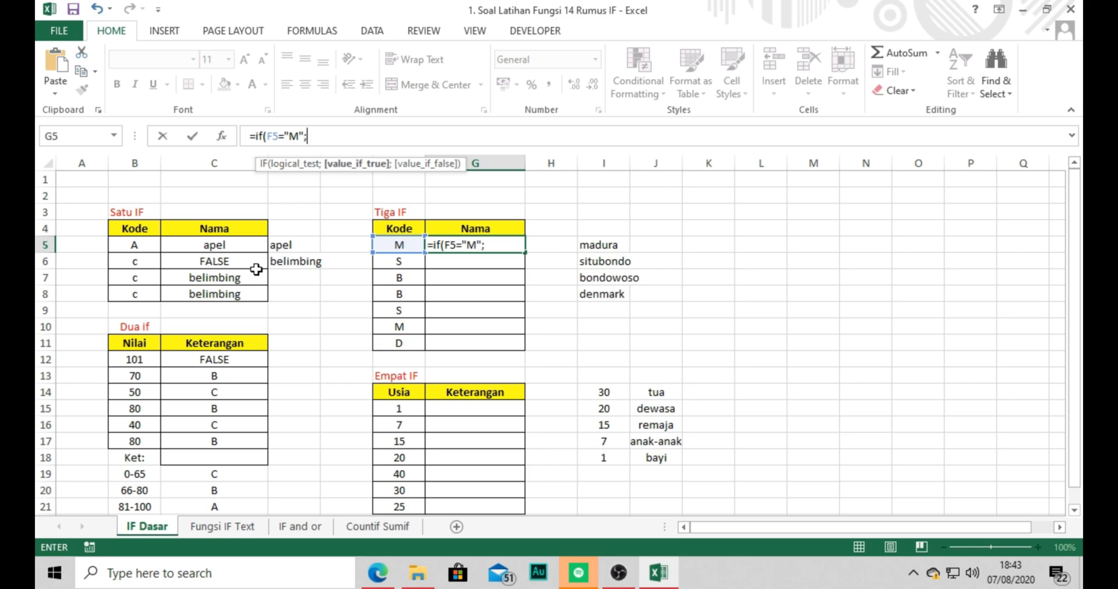
{"action": "type", "text": "\"Madura"}
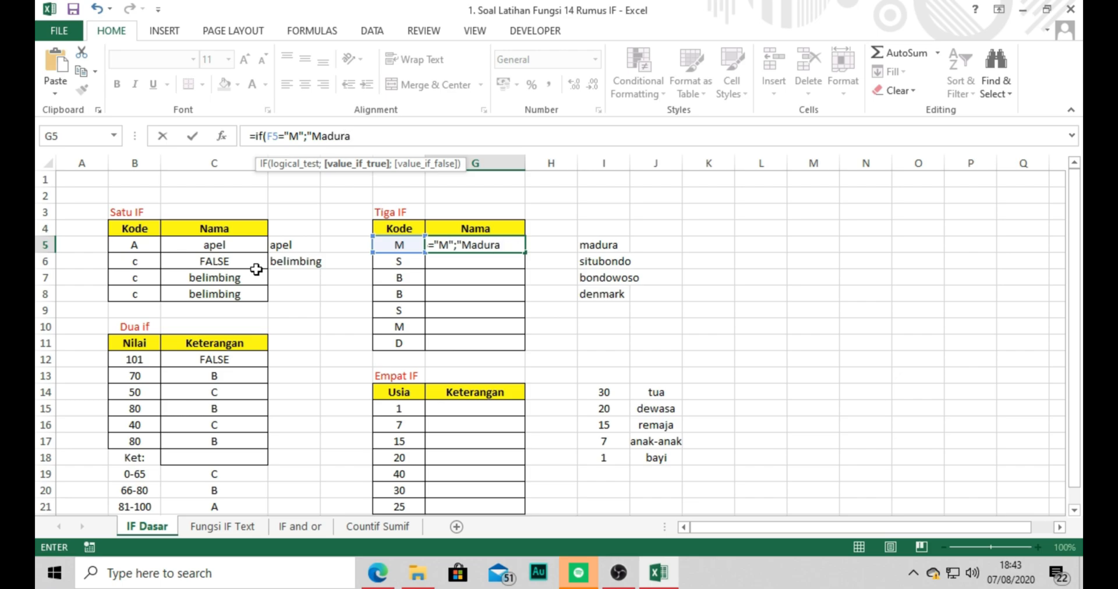
Step: Nest a second IF in G5's formula that returns "Situbondo" when F5 equals "S"
{"action": "type", "text": "\";if("}
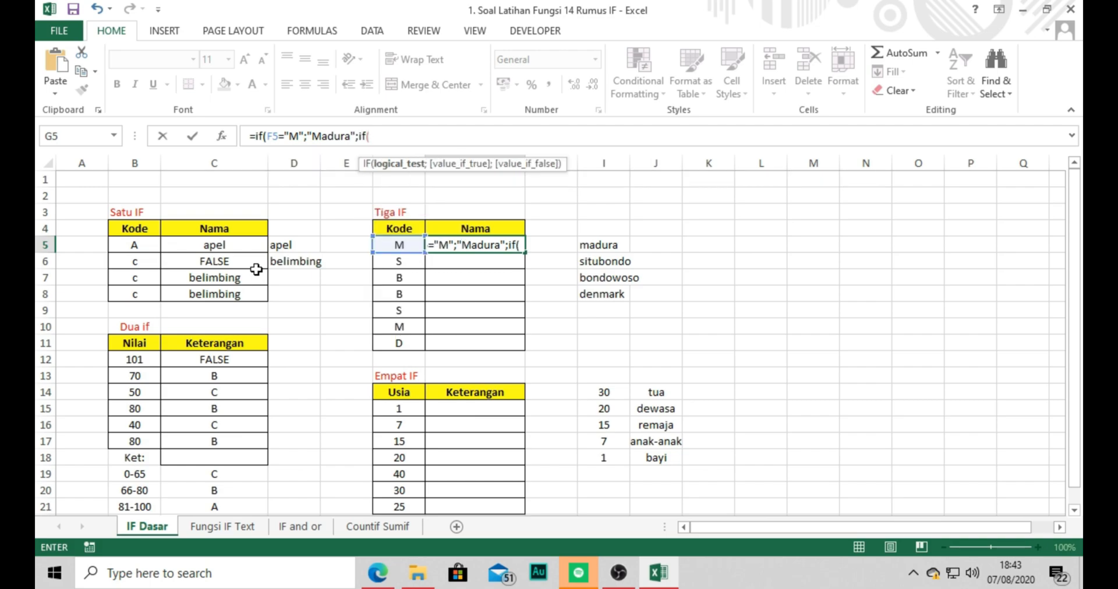
{"action": "type", "text": "f5"}
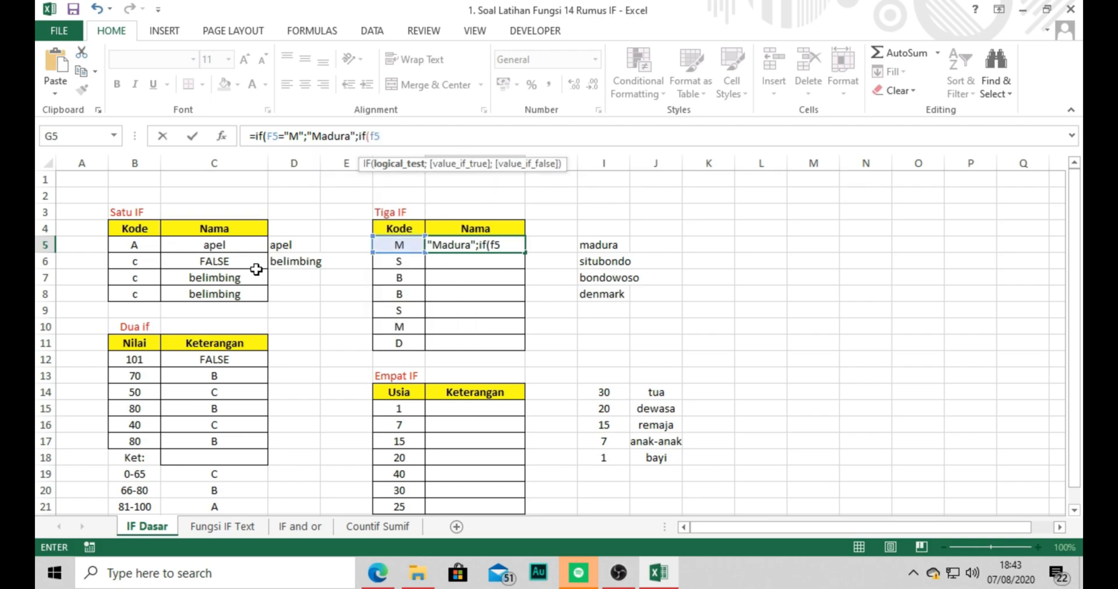
{"action": "type", "text": "=\"S\";\"S"}
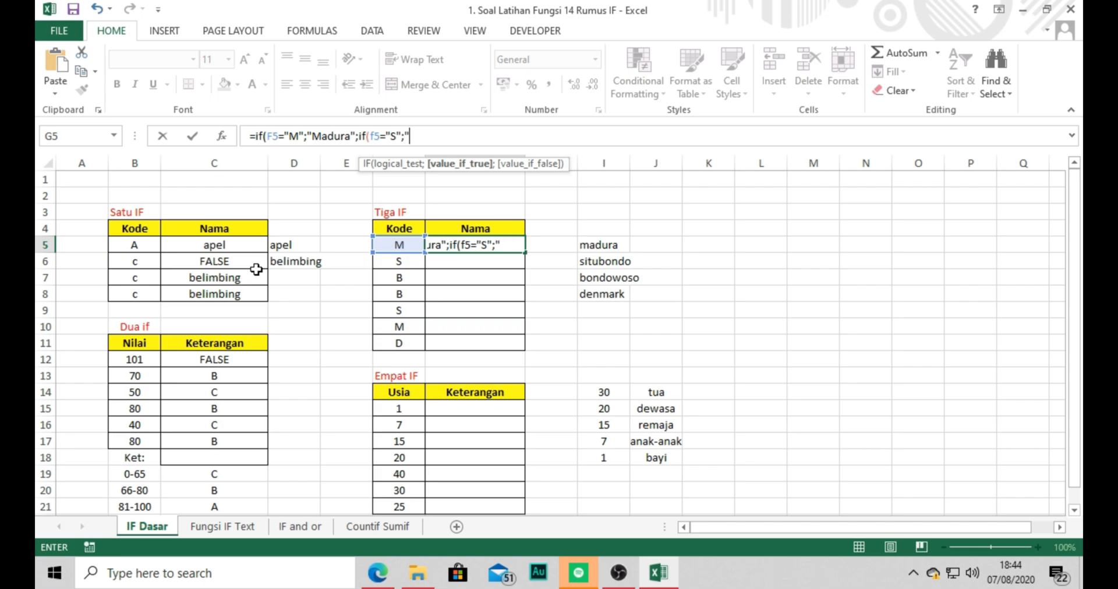
{"action": "type", "text": "itubondo"}
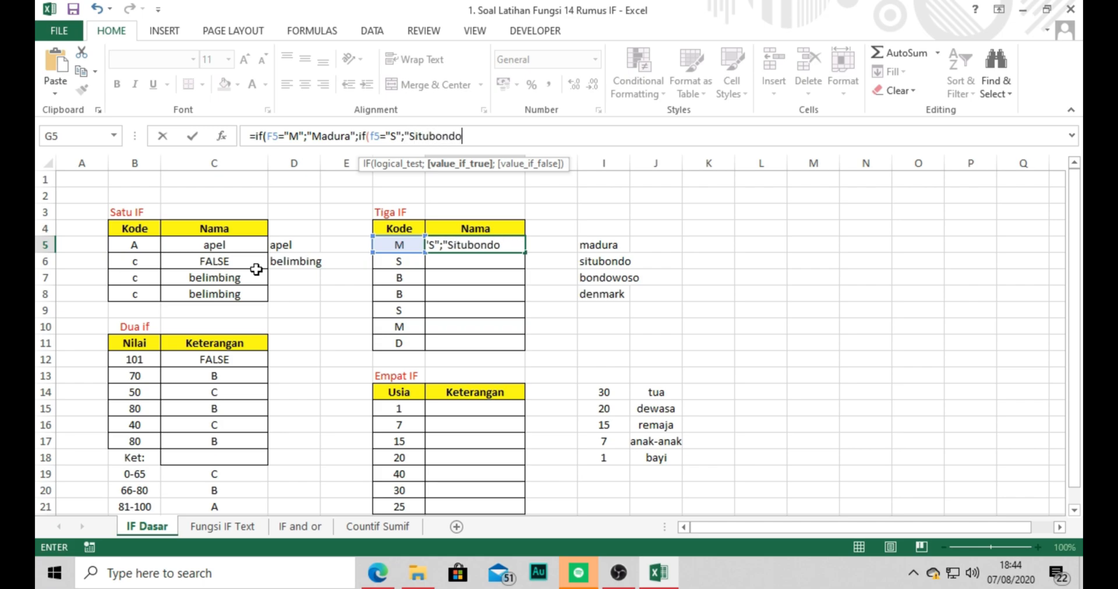
Step: Nest a third IF in G5's formula that returns "Bondowoso" when F5 equals "B"
{"action": "type", "text": "\";"}
{"action": "type", "text": "ifZ"}
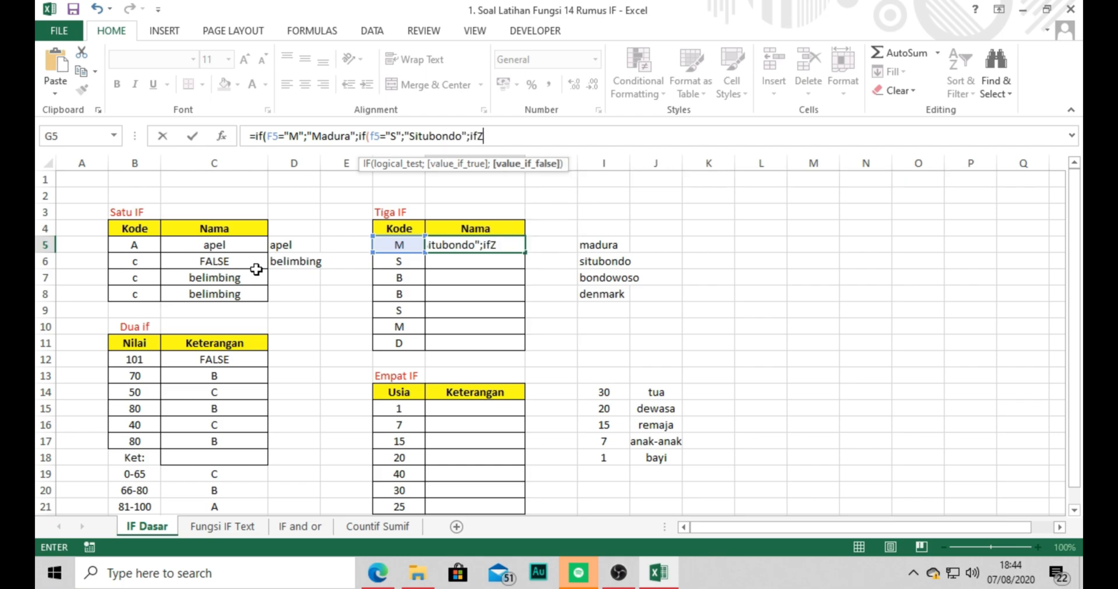
{"action": "key", "text": "BackSpace"}
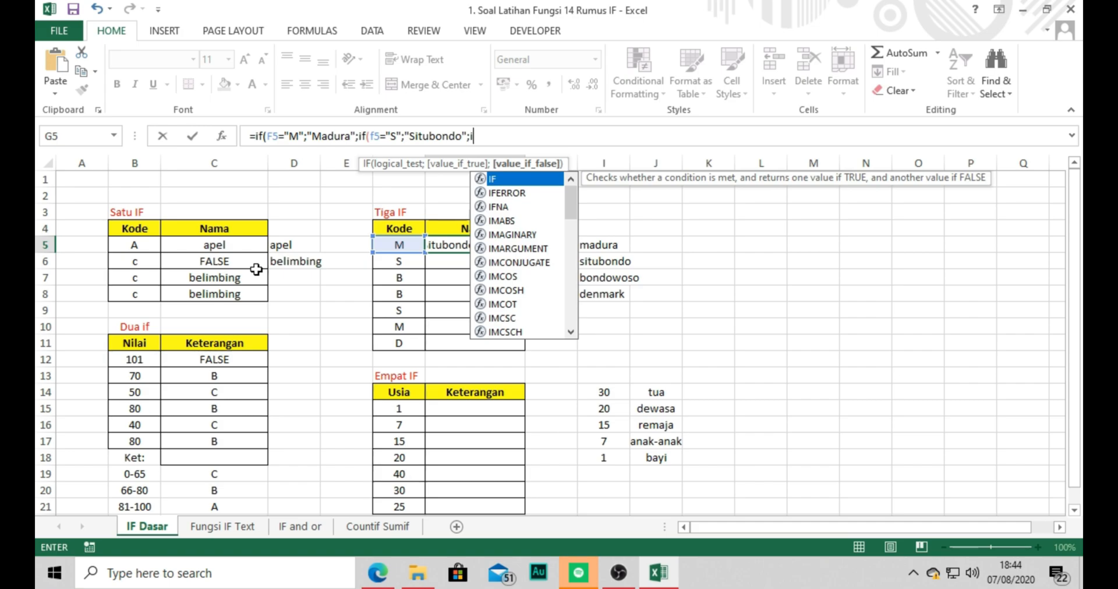
{"action": "type", "text": "(f5"}
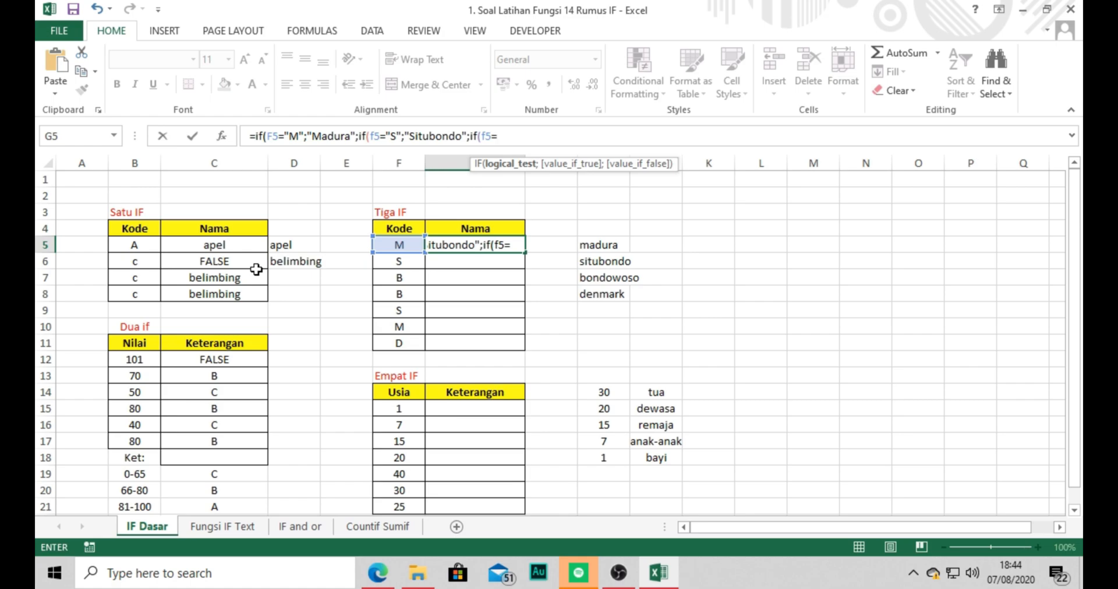
{"action": "type", "text": "=\"B\";"}
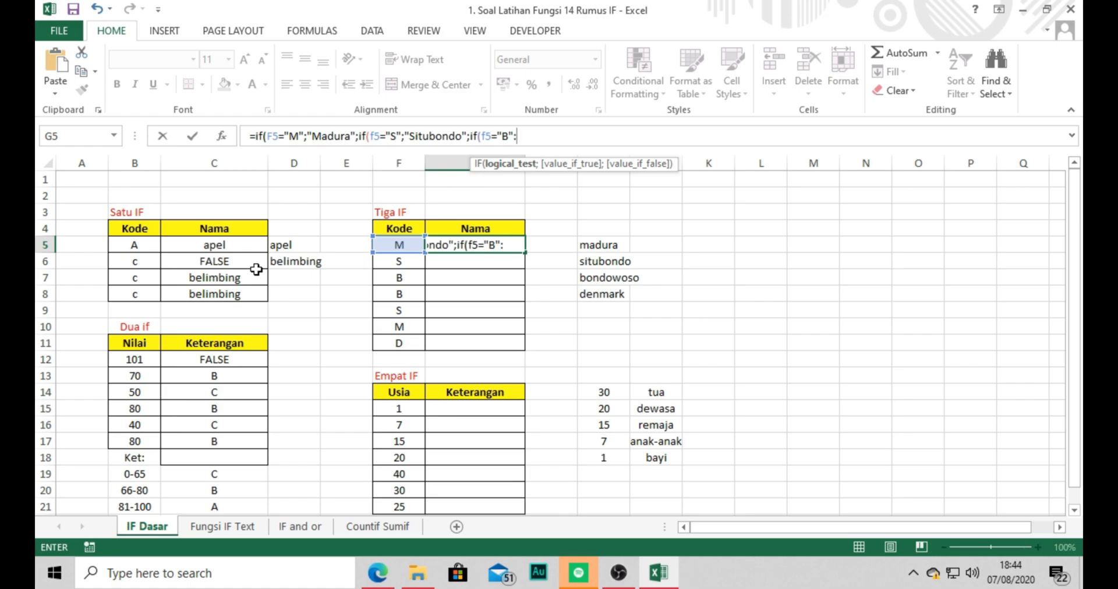
{"action": "key", "text": "BackSpace"}
{"action": "type", "text": ";"}
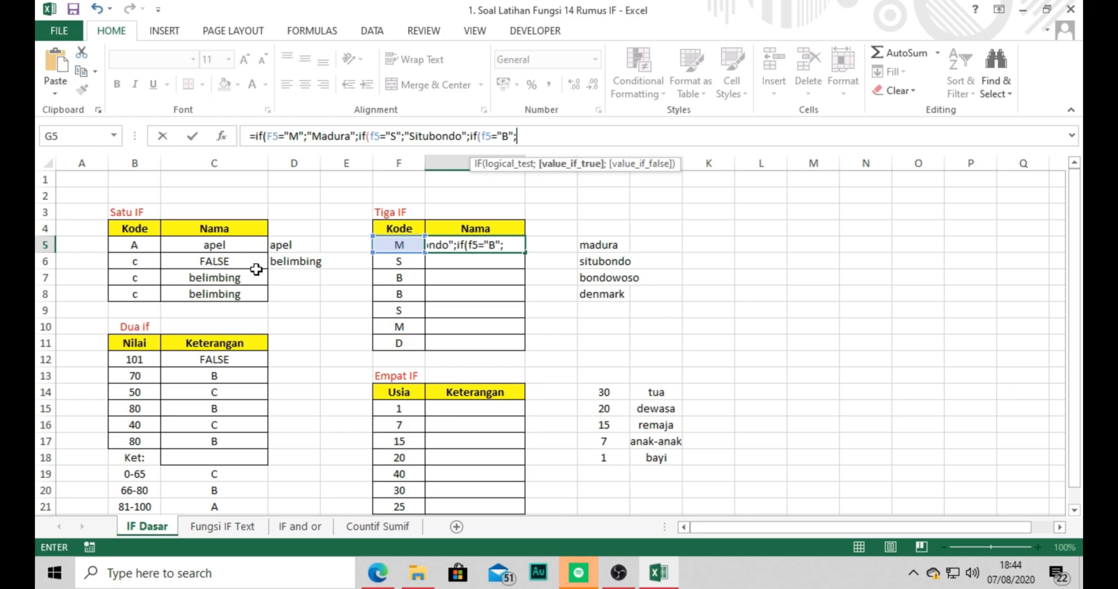
{"action": "type", "text": "\"Bondowoso\""}
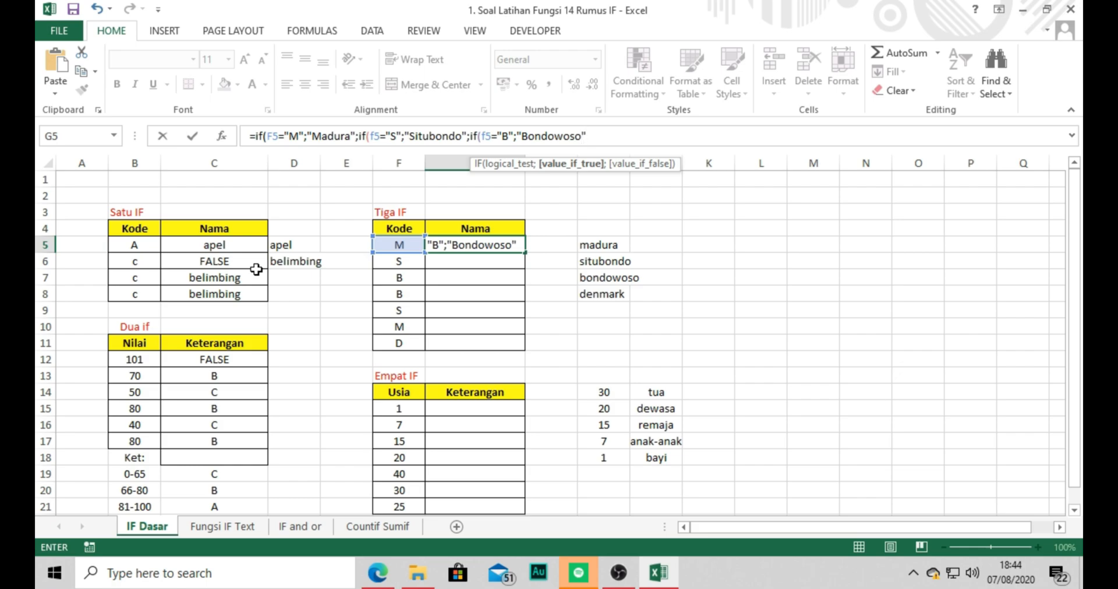
Step: Nest a fourth IF in G5's formula that returns "Denmark" when F5 equals "D", and close all four parentheses to complete it
{"action": "type", "text": ";if("}
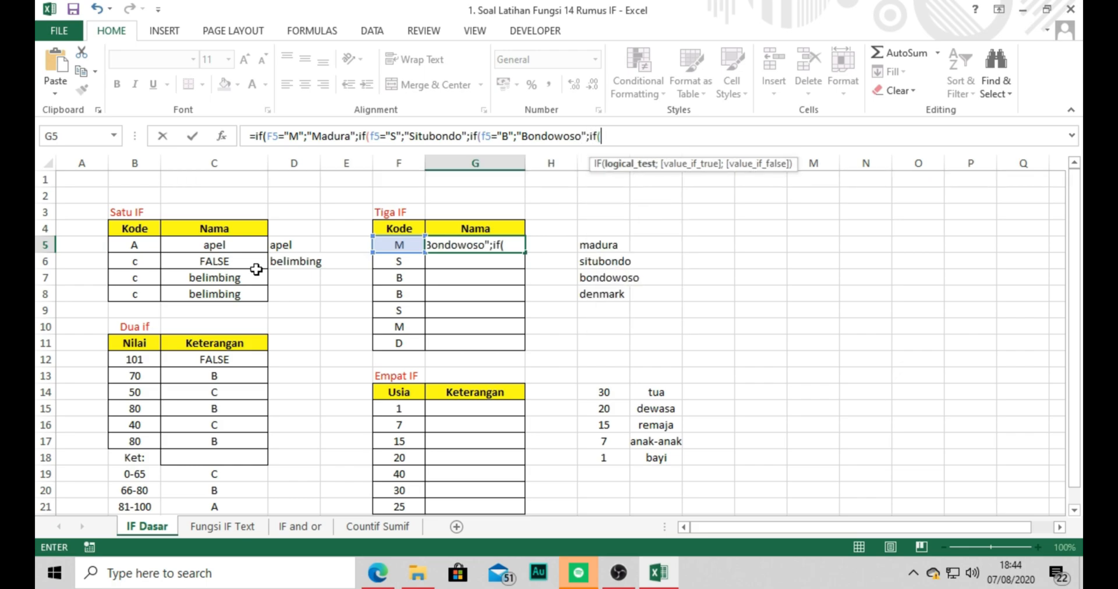
{"action": "type", "text": "f"}
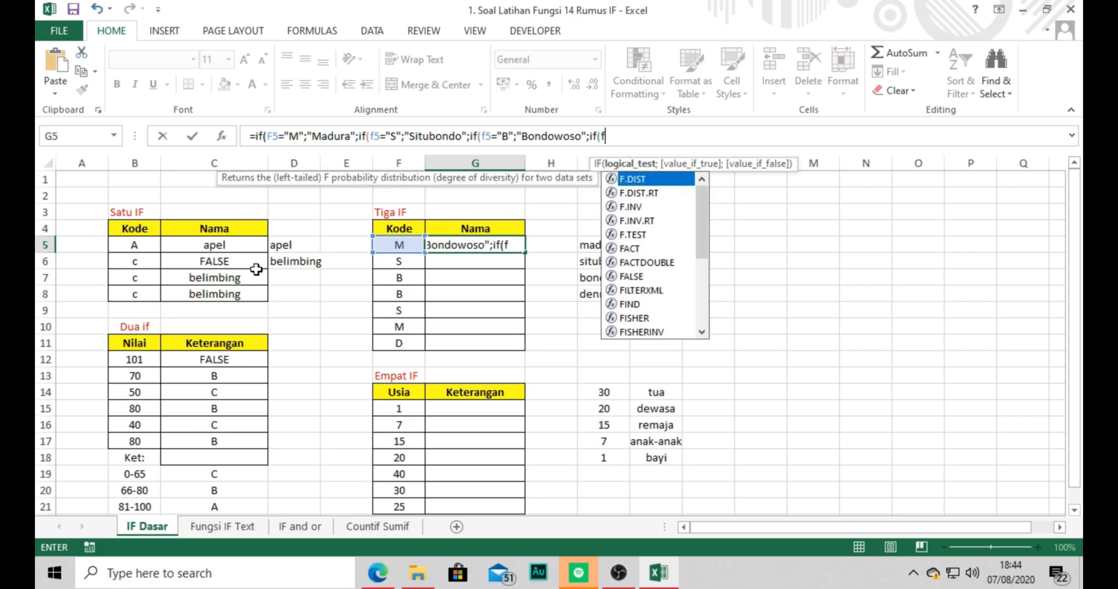
{"action": "type", "text": "5="}
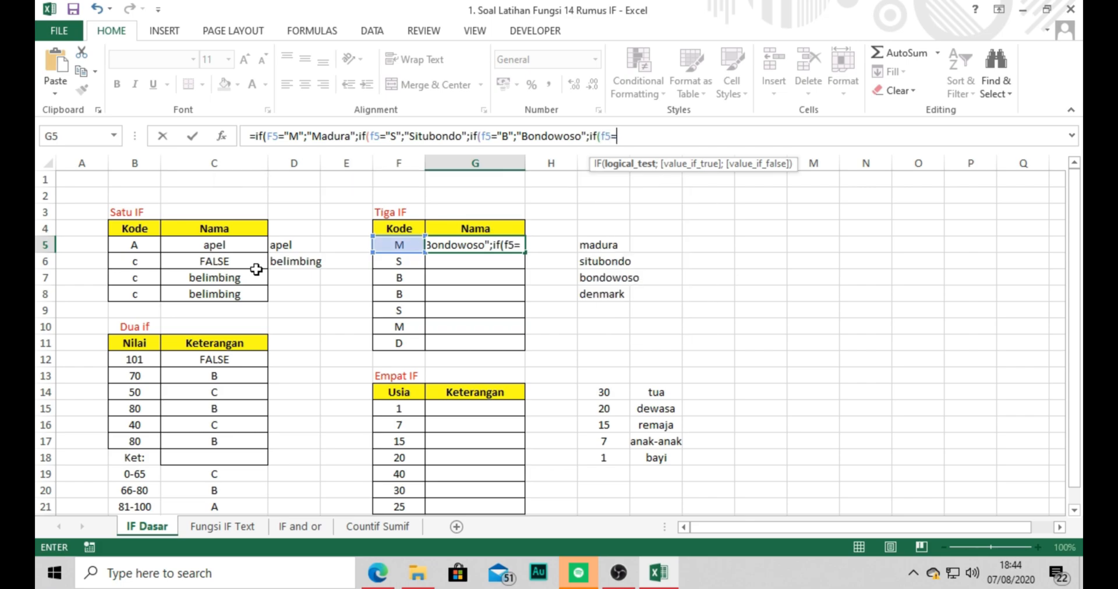
{"action": "type", "text": "\"D"}
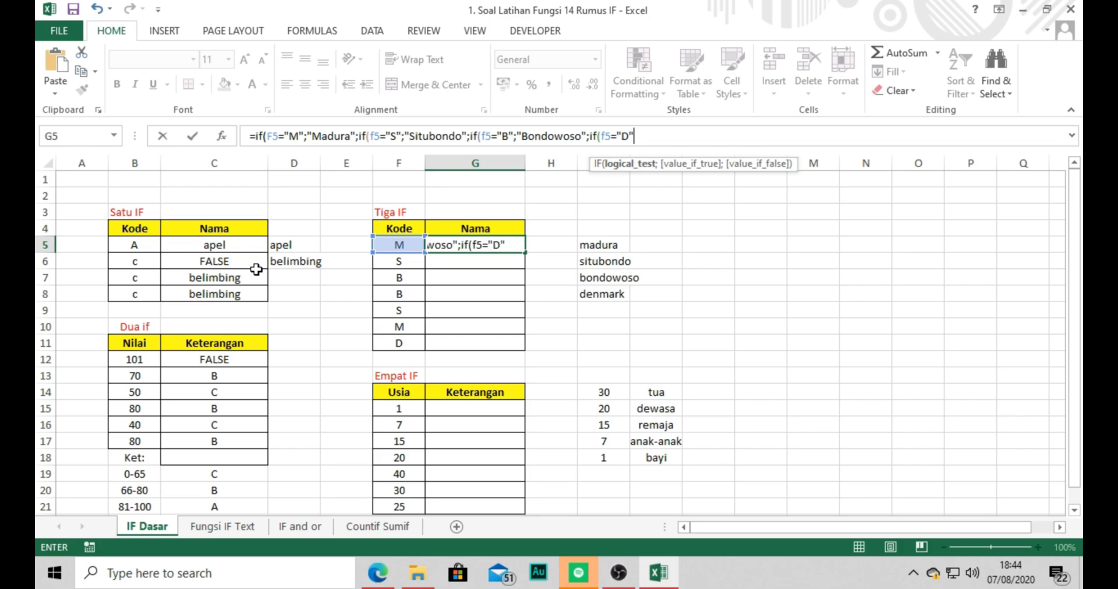
{"action": "type", "text": ";l"}
{"action": "key", "text": "BackSpace"}
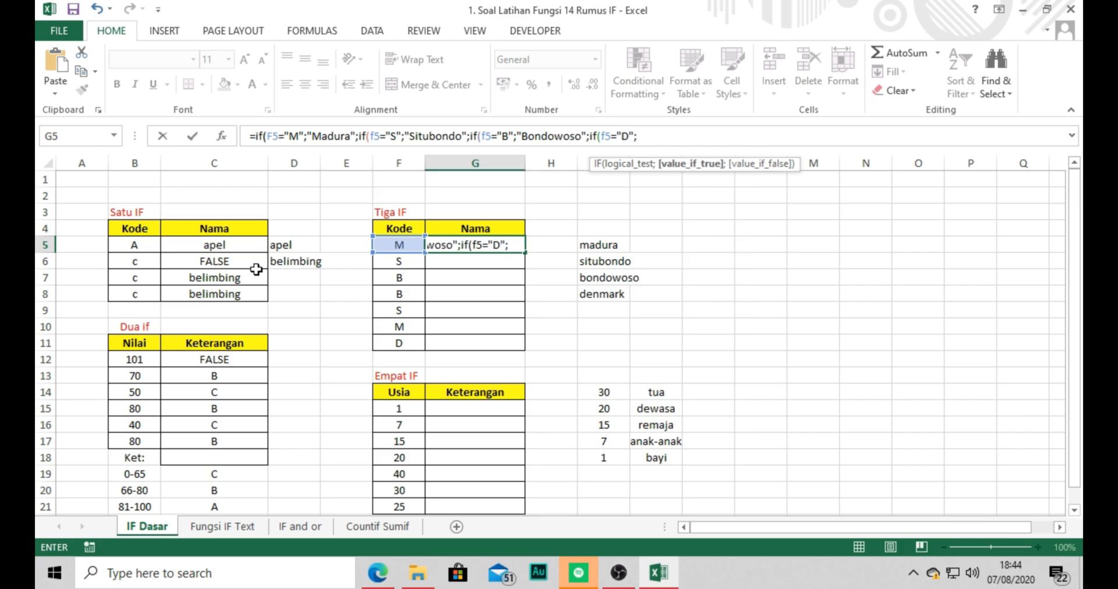
{"action": "type", "text": "\"Den"}
{"action": "type", "text": "mark"}
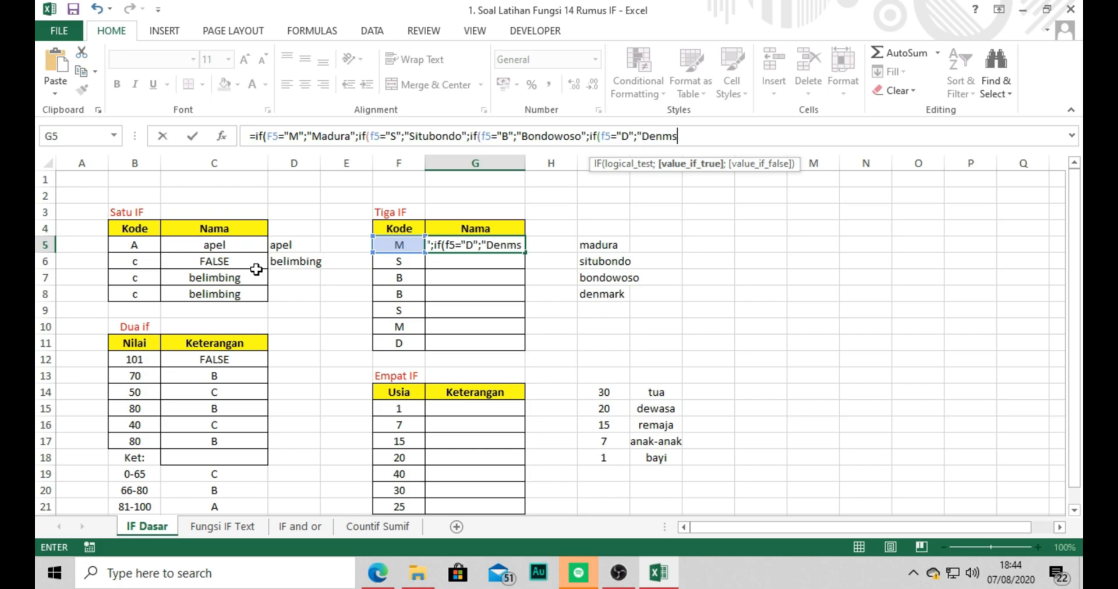
{"action": "type", "text": "\""}
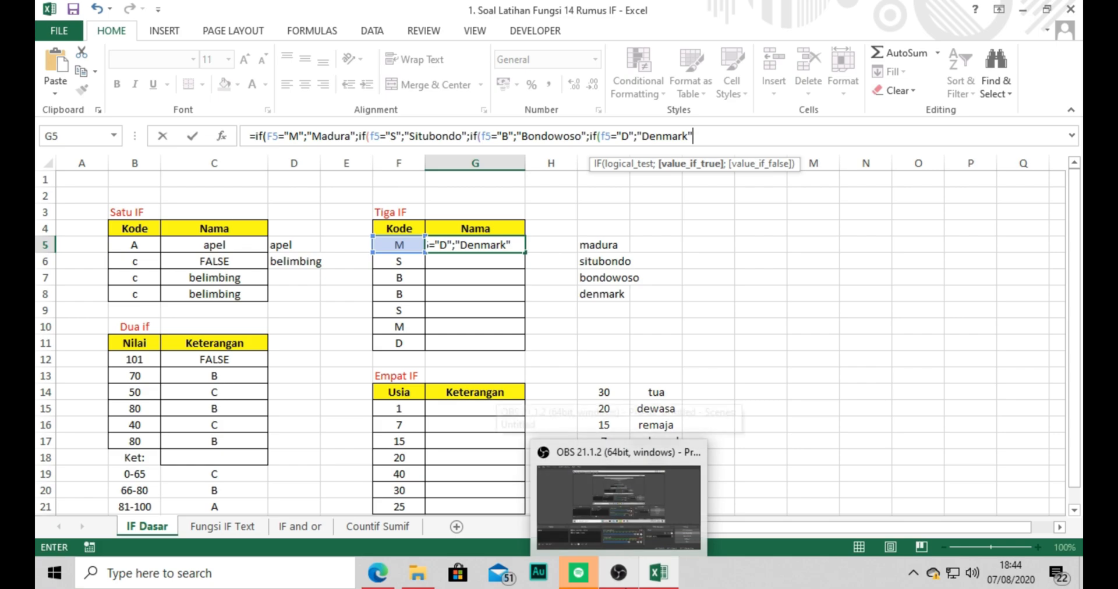
{"action": "type", "text": "))))"}
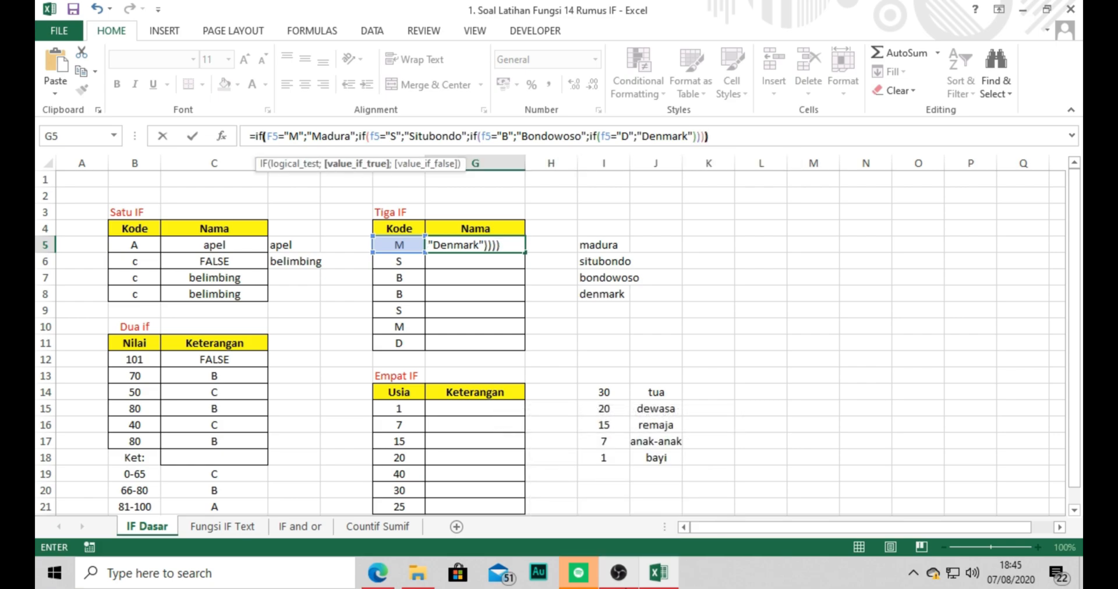
{"action": "key", "text": "Return"}
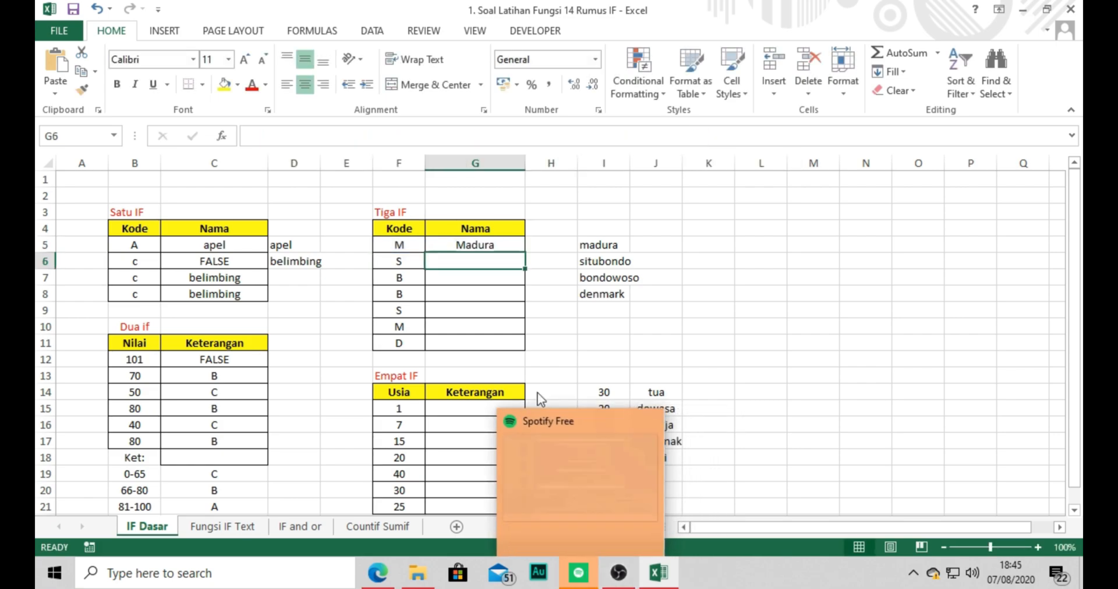
Step: Fill G5's nested IF formula down the Nama column of the Tiga IF table through G11
{"action": "left_click", "coordinate": [474, 244]}
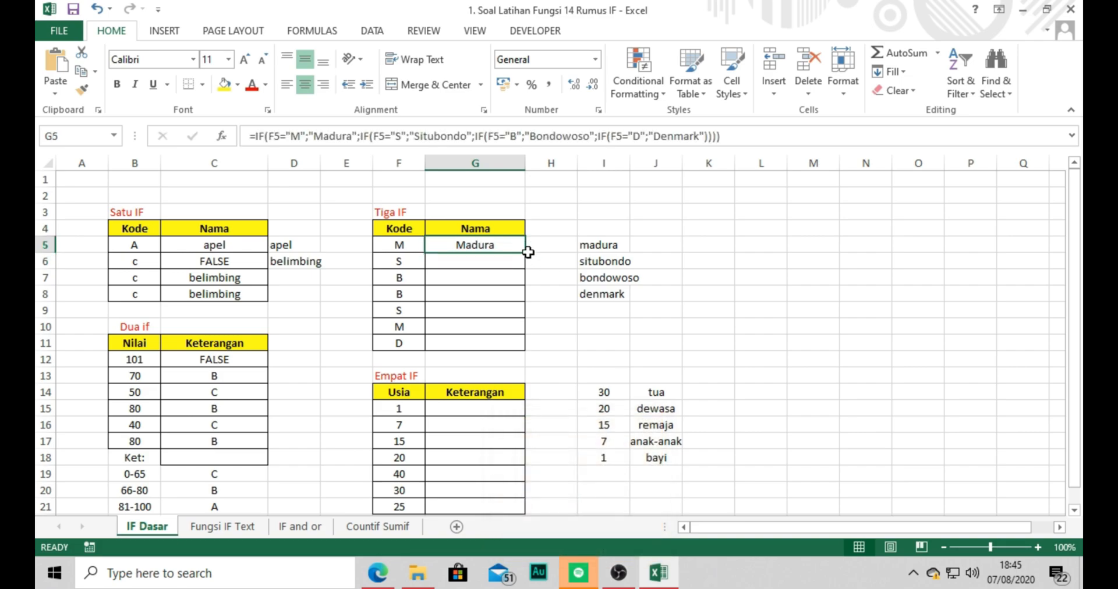
{"action": "double_click", "coordinate": [526, 252]}
{"action": "left_click", "coordinate": [563, 292]}
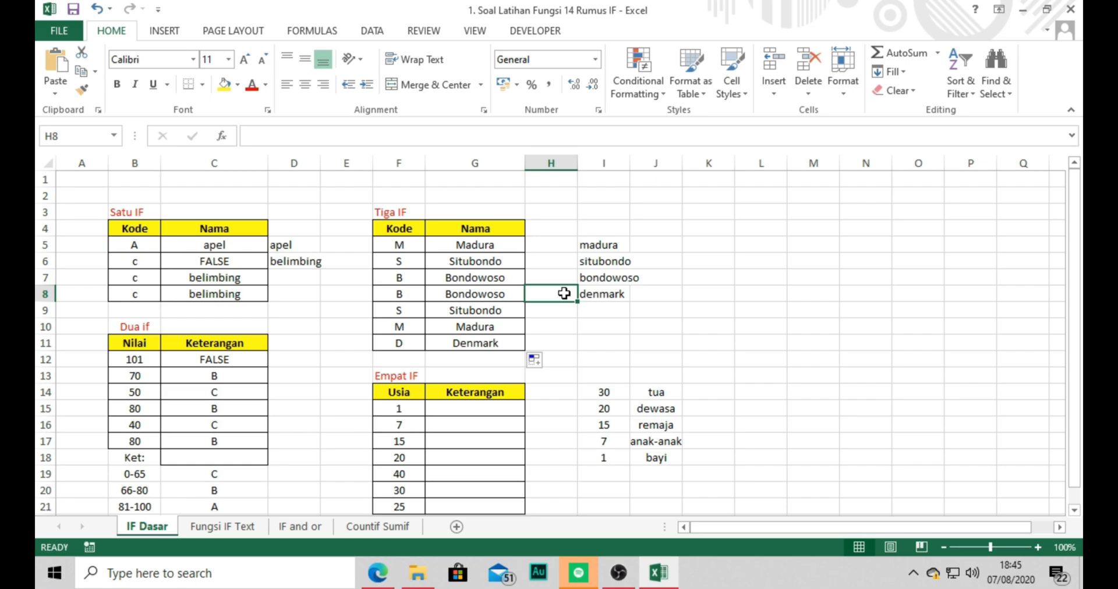
Step: Review each condition and return value in G5's nested IF formula, from "M" and "Madura" to "D" and "Denmark"
{"action": "left_click", "coordinate": [519, 240]}
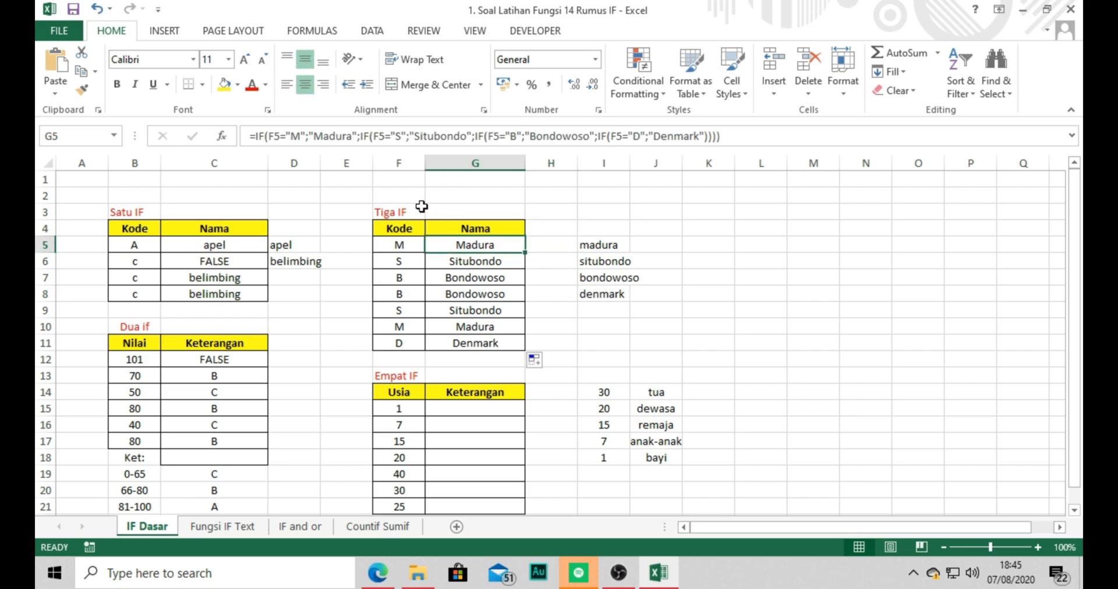
{"action": "left_click", "coordinate": [256, 135]}
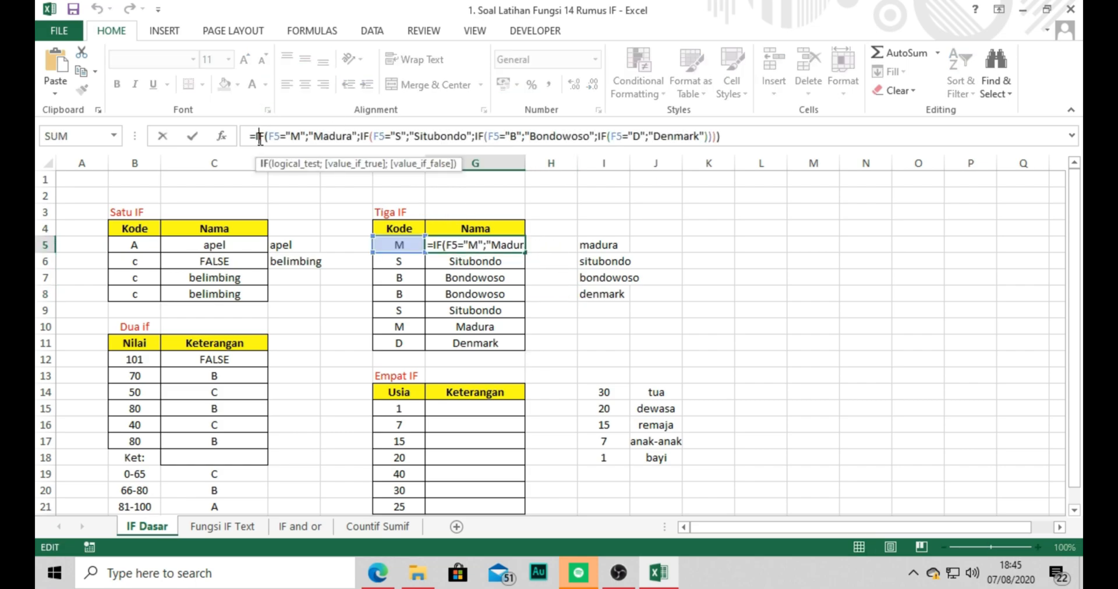
{"action": "left_click", "coordinate": [273, 136]}
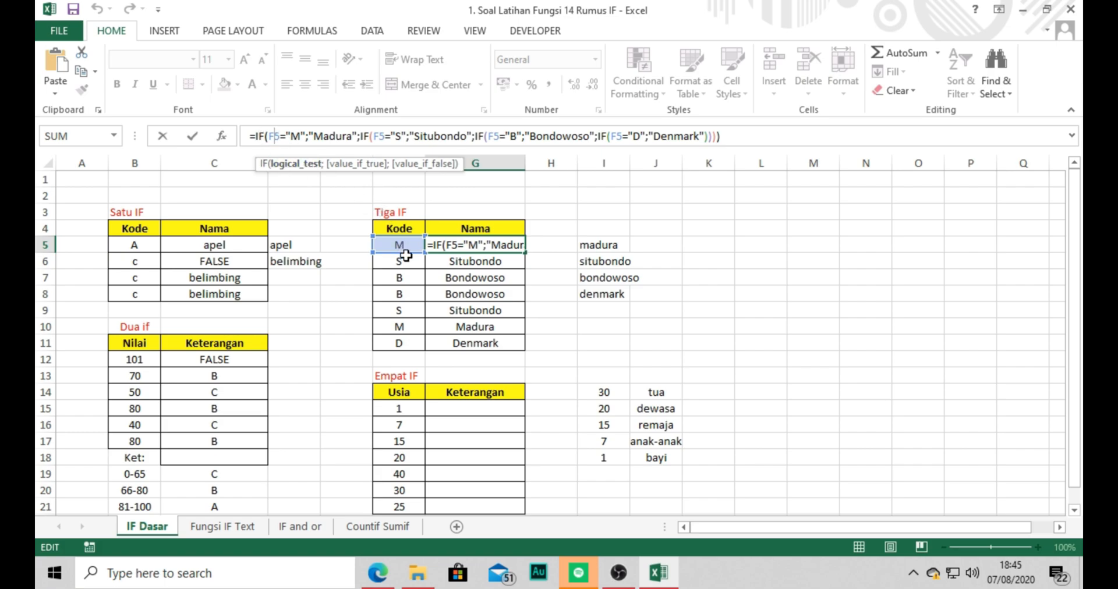
{"action": "left_click", "coordinate": [281, 135]}
{"action": "left_click", "coordinate": [320, 131]}
{"action": "left_click_drag", "start_coordinate": [319, 133], "coordinate": [357, 138]}
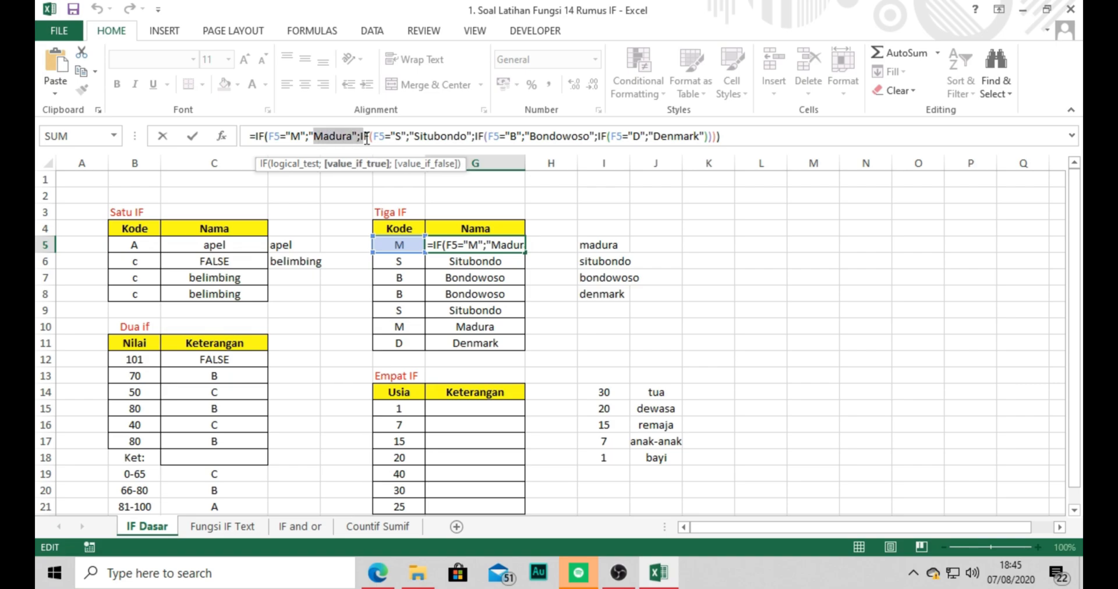
{"action": "left_click", "coordinate": [372, 136]}
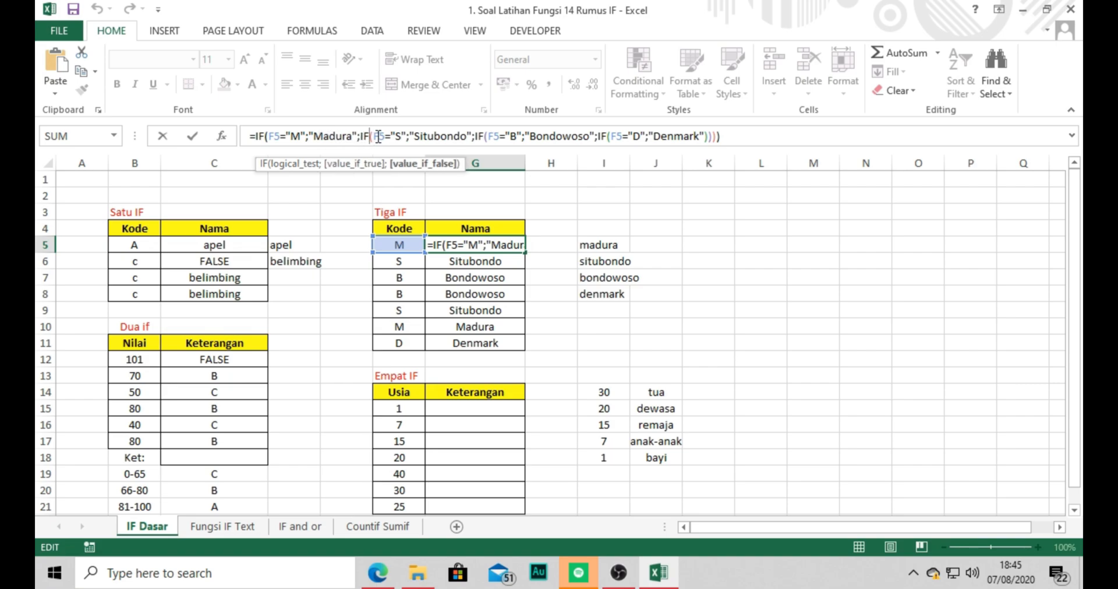
{"action": "left_click", "coordinate": [378, 136]}
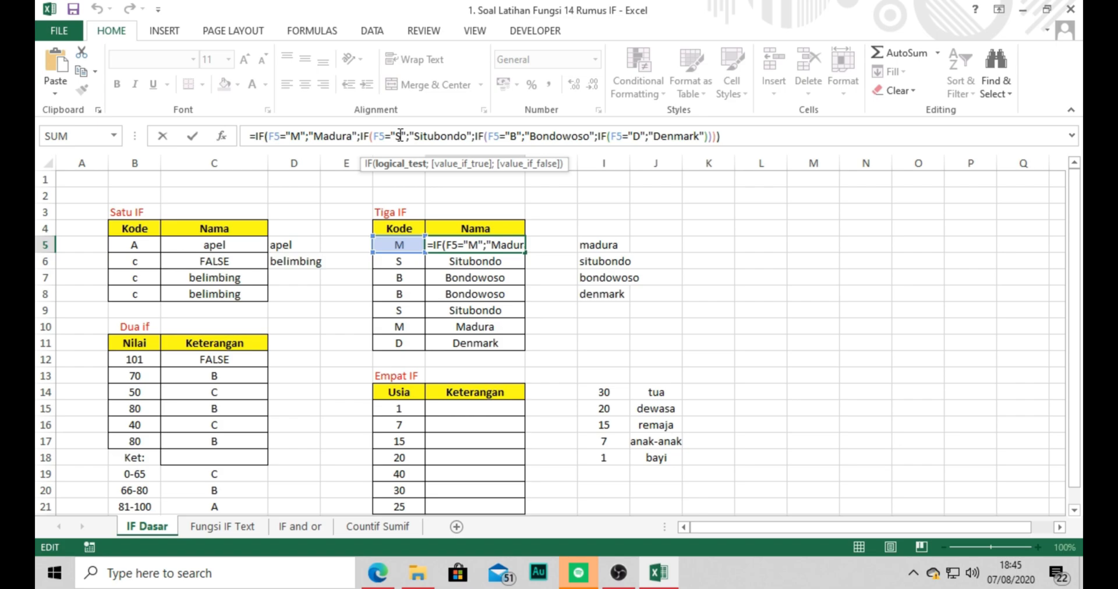
{"action": "left_click_drag", "start_coordinate": [424, 136], "coordinate": [454, 136]}
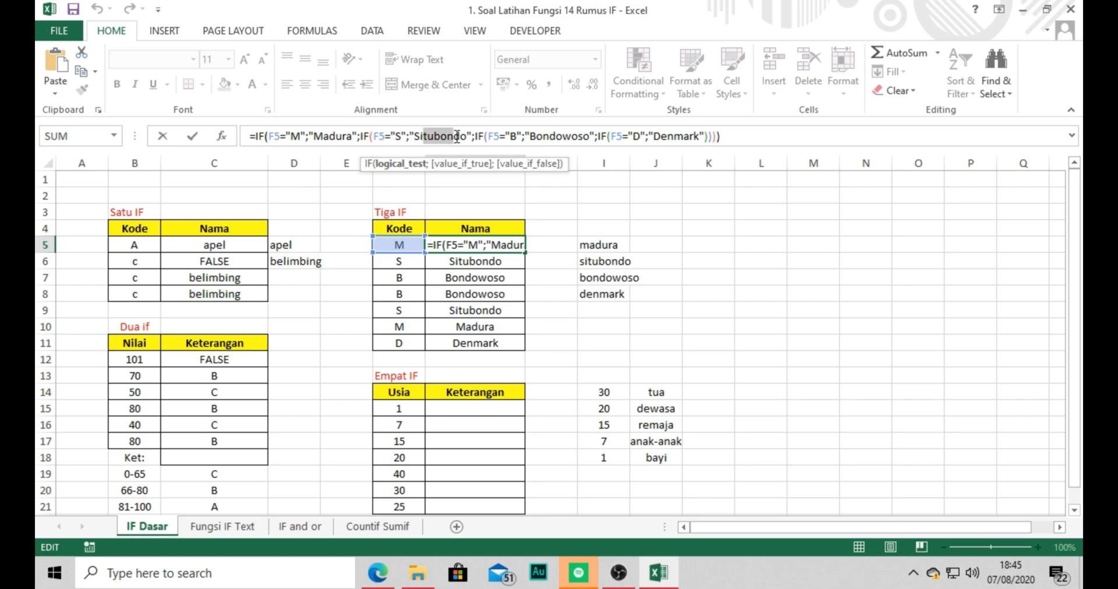
{"action": "left_click", "coordinate": [488, 136]}
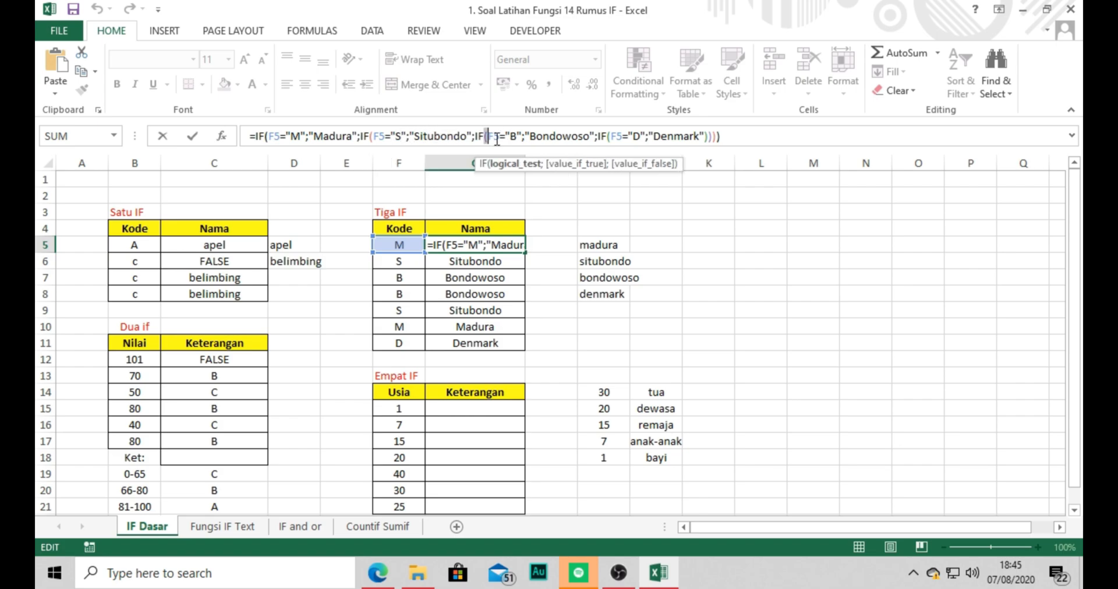
{"action": "left_click_drag", "start_coordinate": [530, 136], "coordinate": [709, 144]}
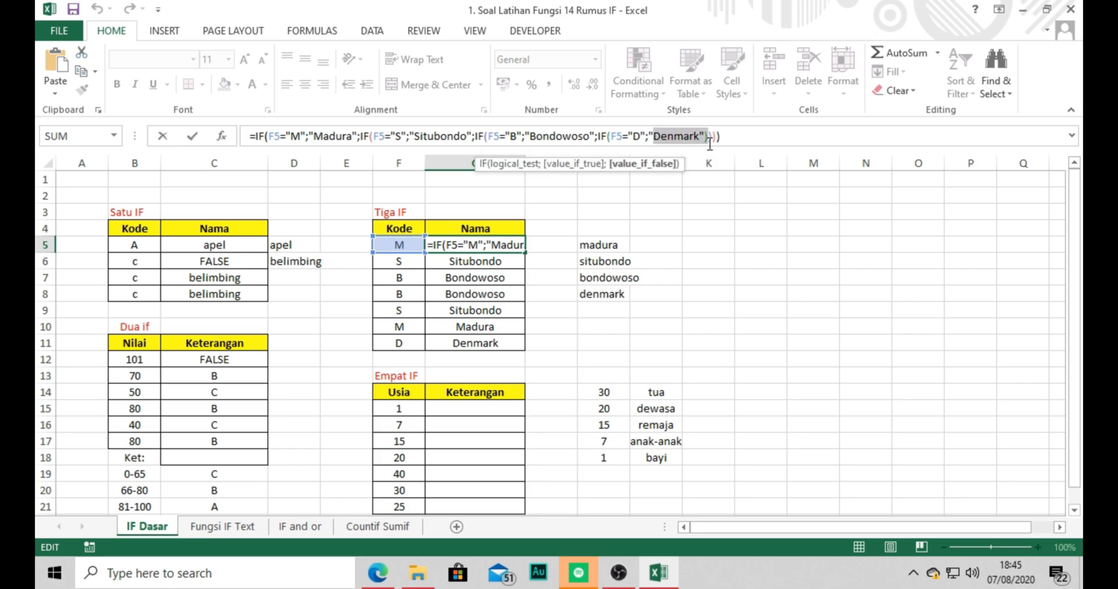
{"action": "key", "text": "Return"}
{"action": "left_click", "coordinate": [639, 387]}
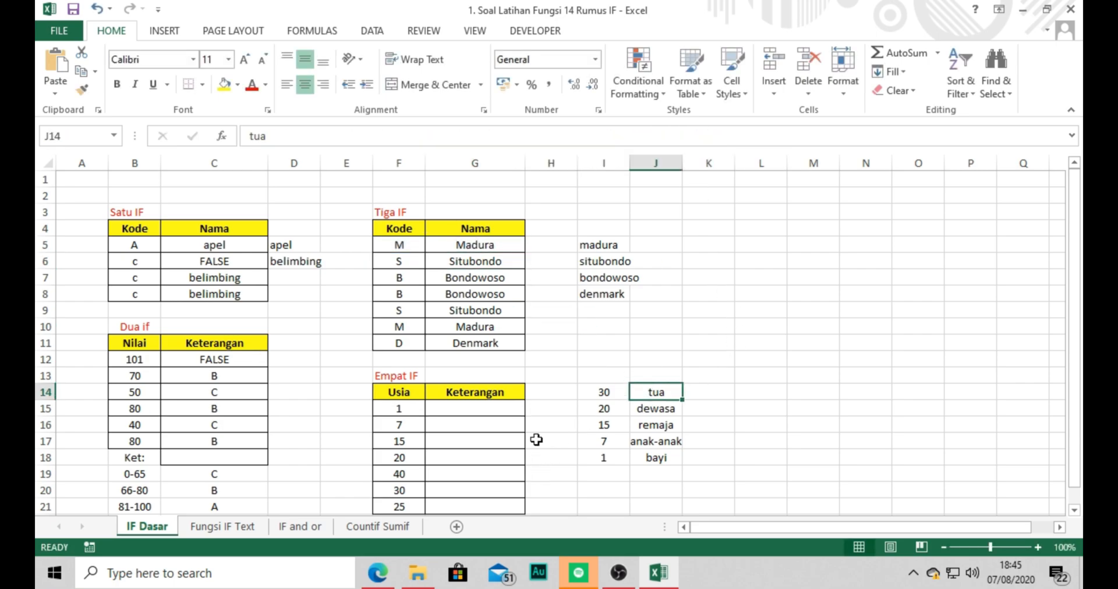
{"action": "left_click", "coordinate": [552, 427]}
Step: Test the Tiga IF formula by changing the code in F5 to S and then to D
{"action": "left_click_drag", "start_coordinate": [489, 254], "coordinate": [490, 326]}
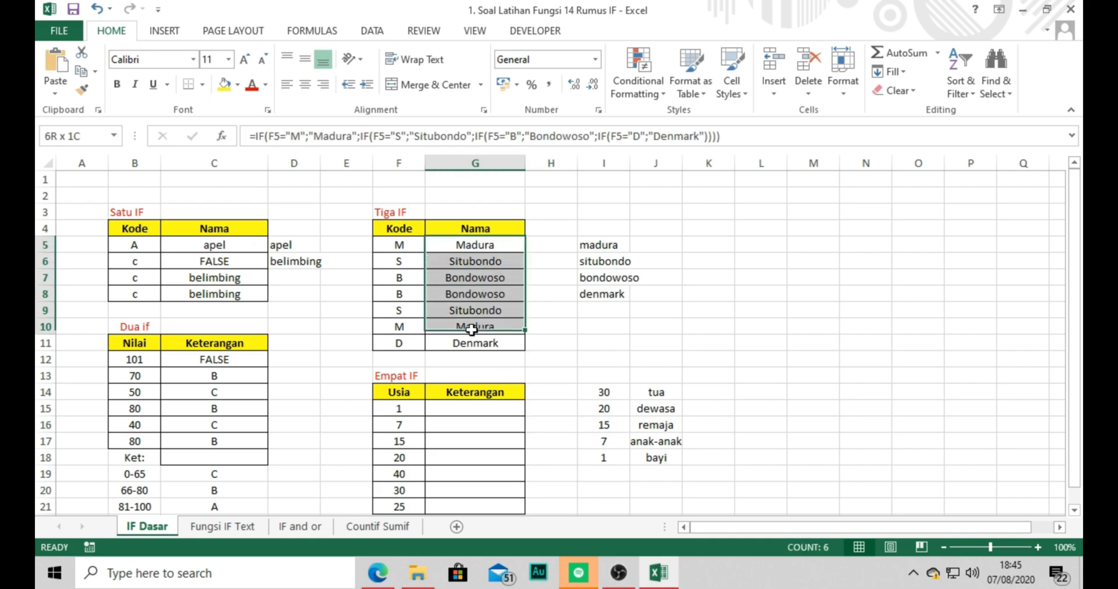
{"action": "left_click_drag", "start_coordinate": [396, 252], "coordinate": [399, 326]}
{"action": "left_click", "coordinate": [401, 243]}
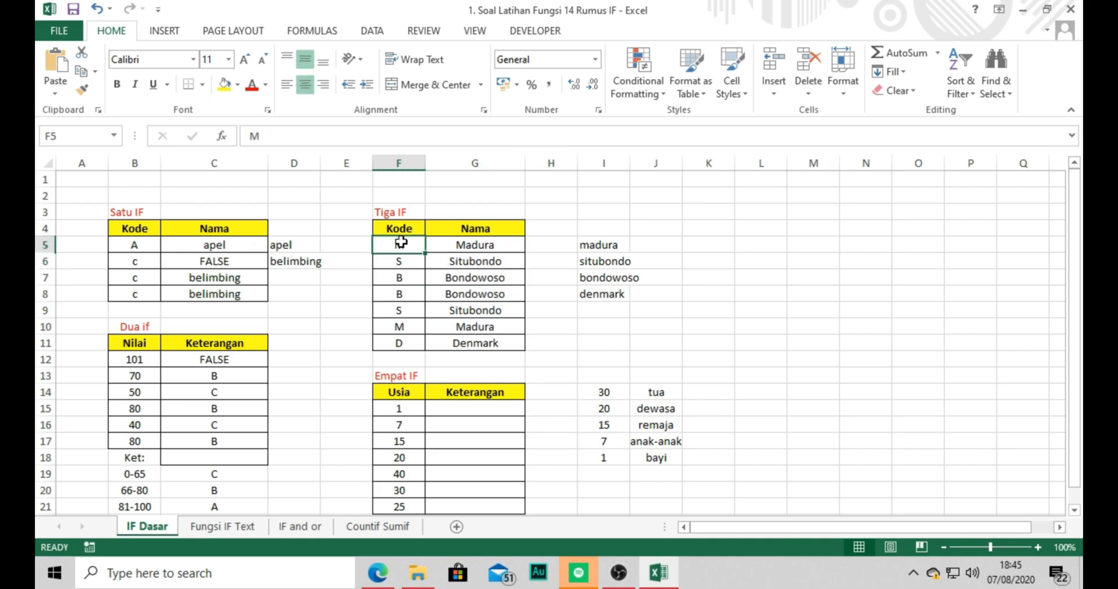
{"action": "type", "text": "S"}
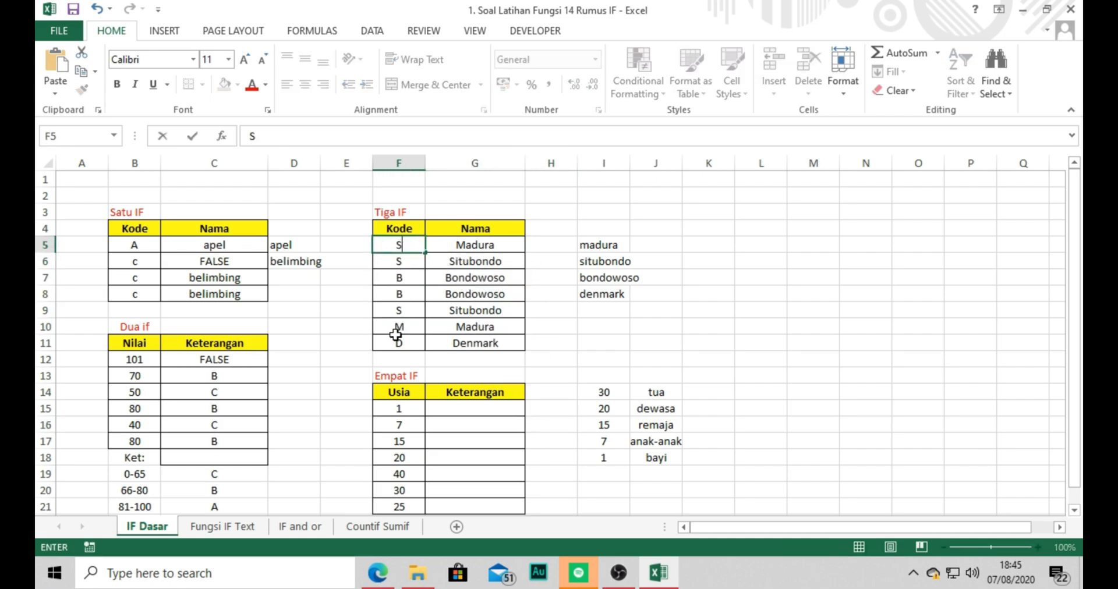
{"action": "key", "text": "Return"}
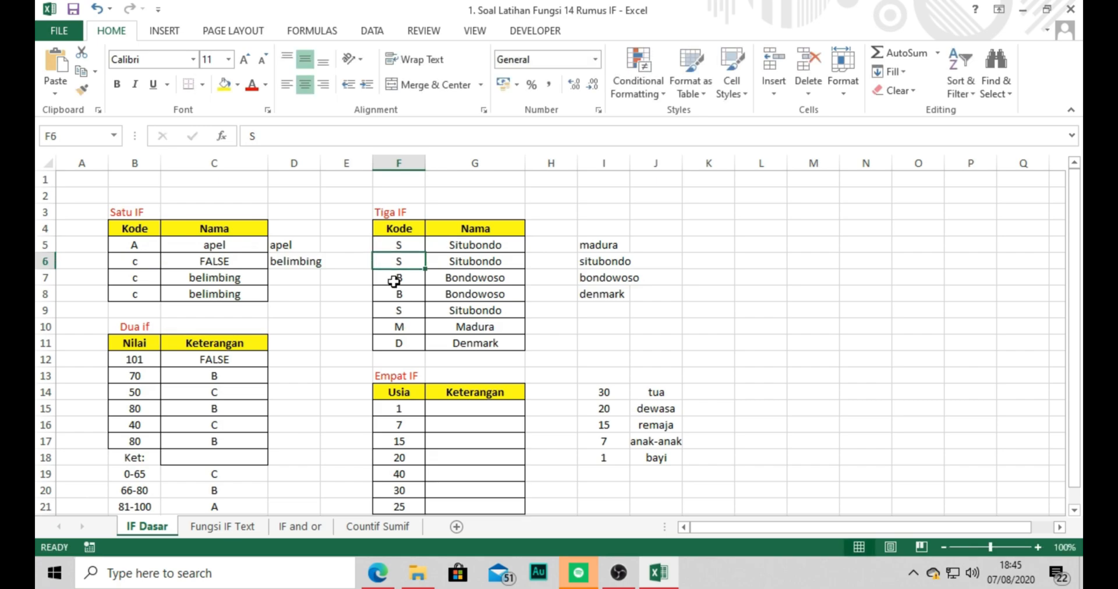
{"action": "left_click", "coordinate": [405, 243]}
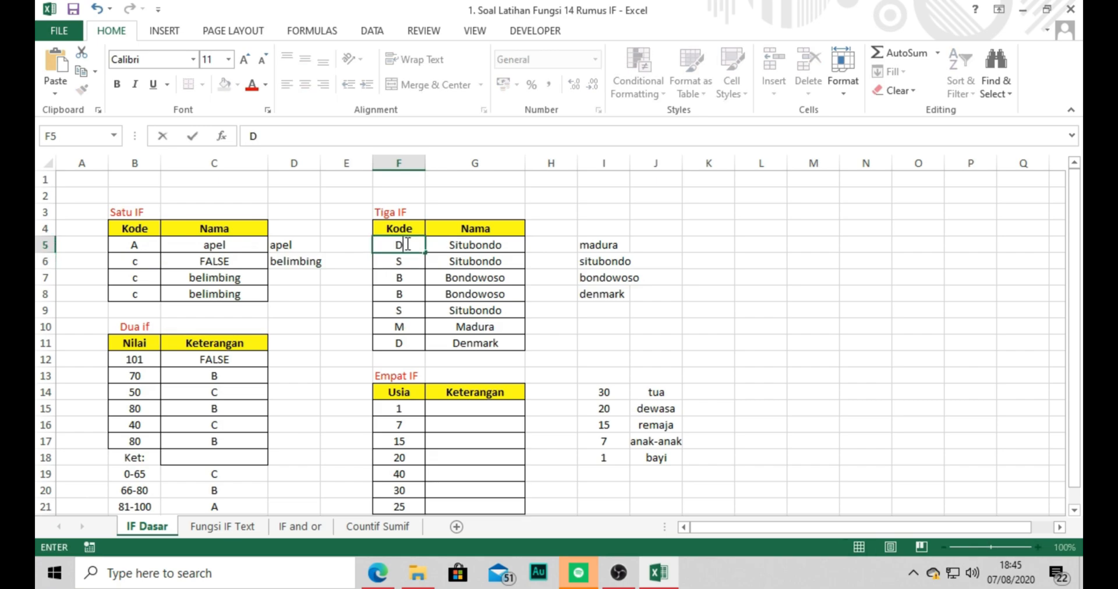
{"action": "key", "text": "BackSpace"}
{"action": "key", "text": "Return"}
Step: Change the code in F5 of the Tiga IF table to B
{"action": "left_click", "coordinate": [397, 247]}
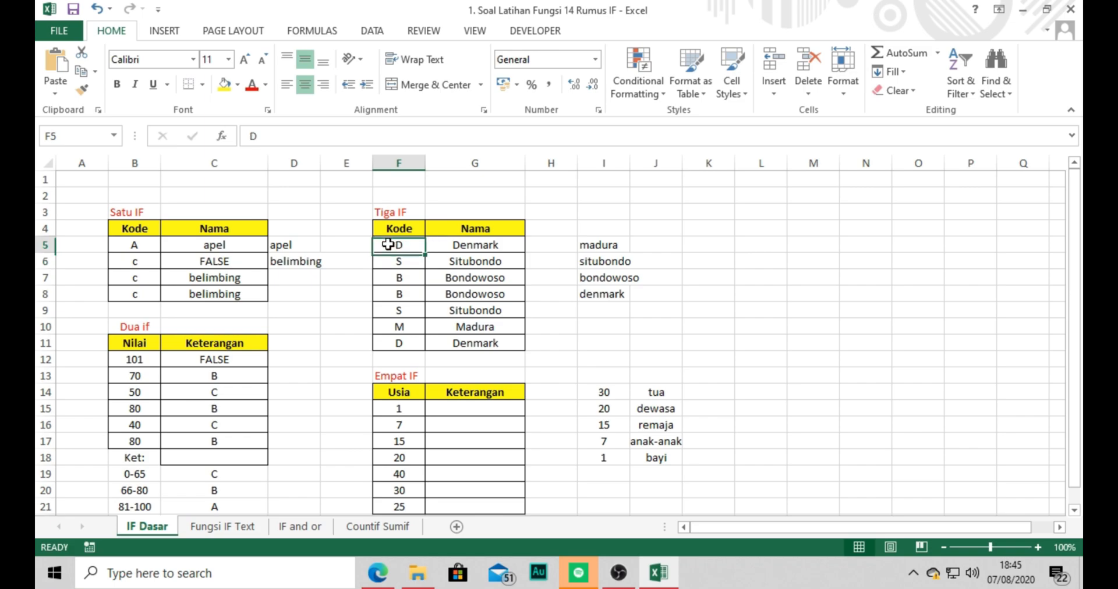
{"action": "type", "text": "B"}
{"action": "key", "text": "Return"}
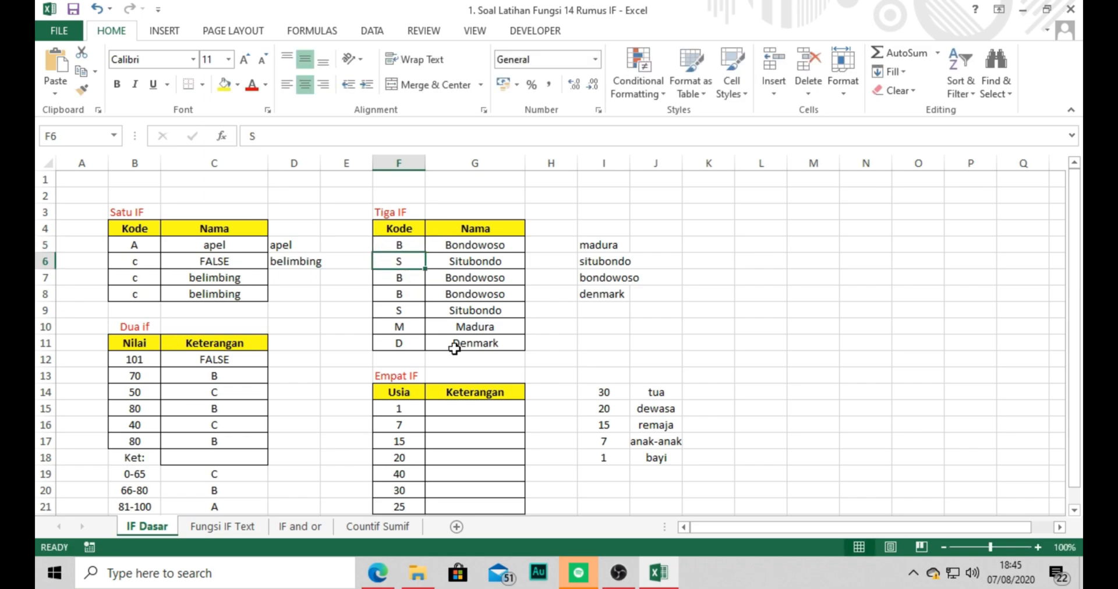
Step: Change the code in F10 of the Tiga IF table to D
{"action": "left_click", "coordinate": [472, 283]}
{"action": "left_click_drag", "start_coordinate": [495, 239], "coordinate": [498, 342]}
{"action": "left_click", "coordinate": [444, 327]}
{"action": "left_click", "coordinate": [399, 327]}
{"action": "type", "text": "D"}
{"action": "key", "text": "Return"}
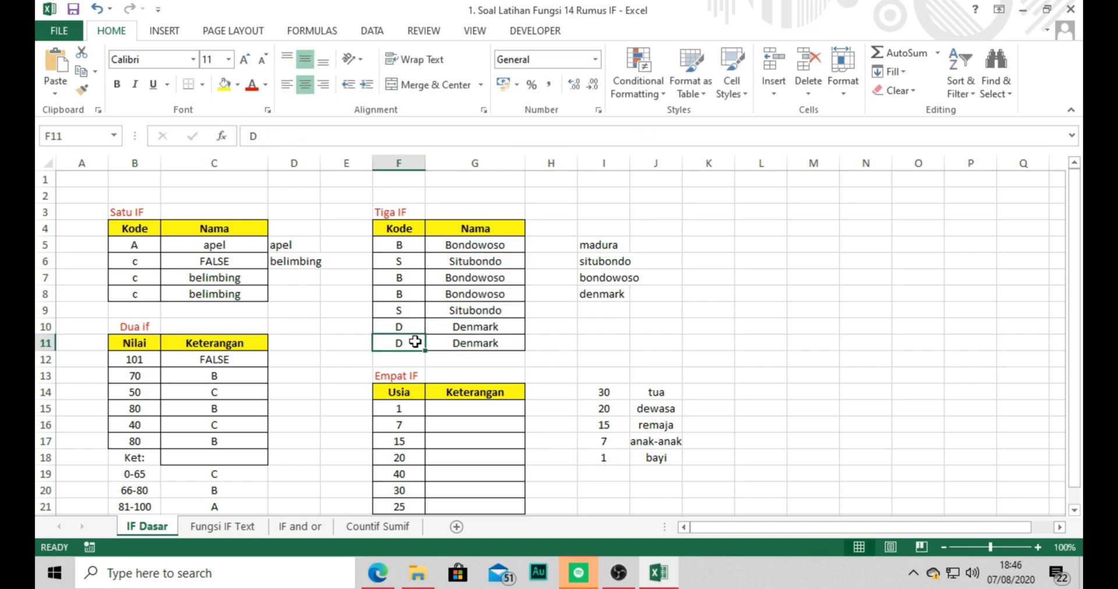
Step: Test the formula in the last Tiga IF row by changing the code in F11 to M
{"action": "type", "text": "M"}
{"action": "key", "text": "Return"}
{"action": "key", "text": "Right"}
Step: Set the code in F11 to C, a code that the nested IF formula does not cover
{"action": "left_click", "coordinate": [418, 343]}
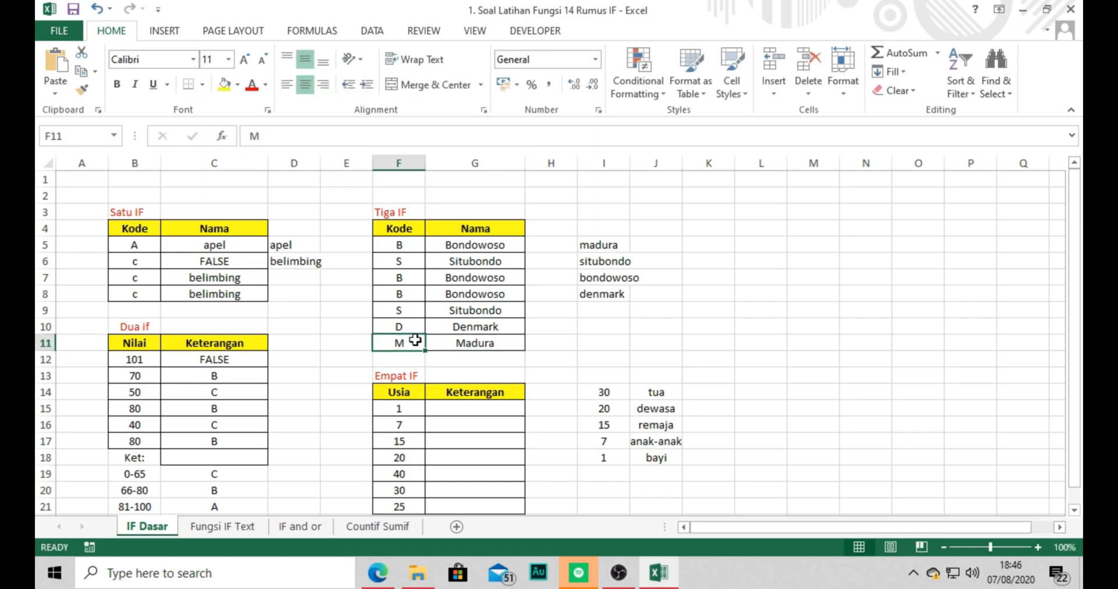
{"action": "type", "text": "C"}
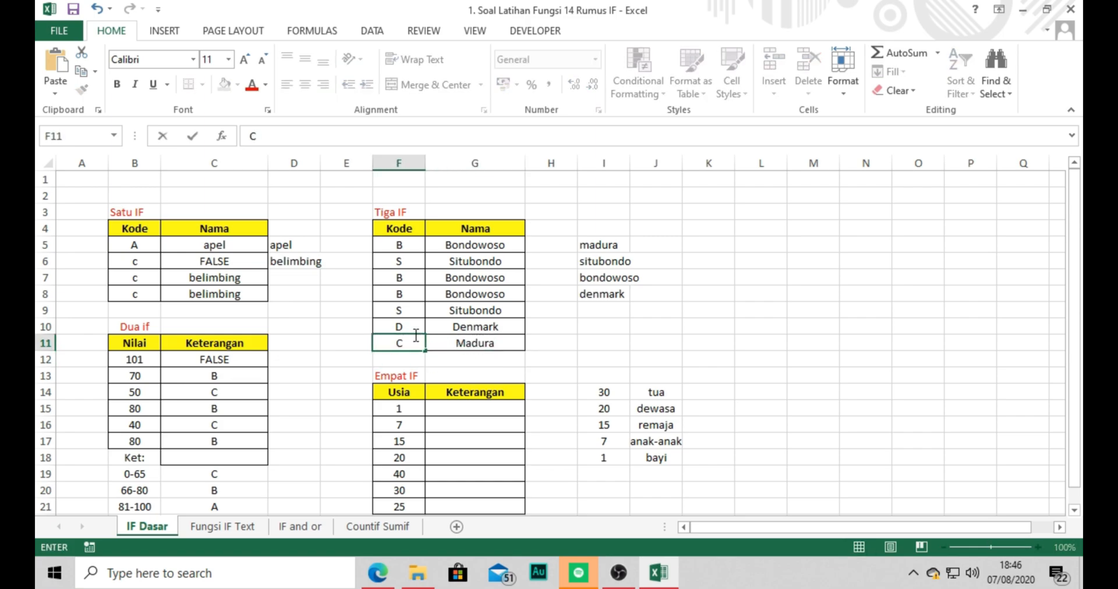
{"action": "key", "text": "Return"}
Step: Check the codes M, S, B and D tested in G11's formula against the code C in F11
{"action": "left_click", "coordinate": [466, 343]}
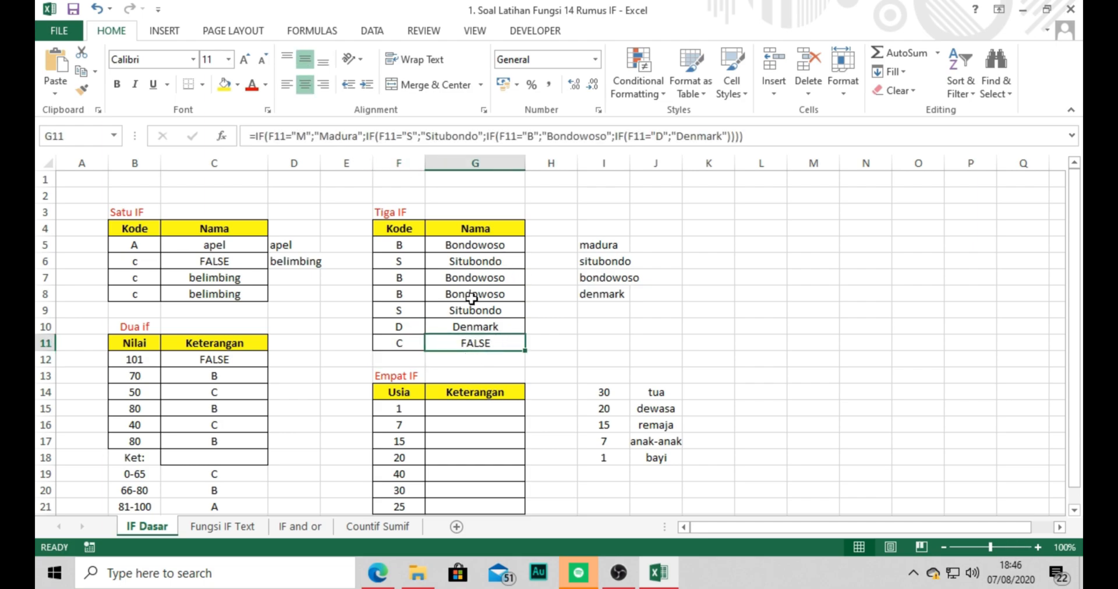
{"action": "left_click", "coordinate": [300, 140]}
{"action": "left_click", "coordinate": [414, 137]}
{"action": "left_click", "coordinate": [527, 135]}
{"action": "left_click", "coordinate": [663, 137]}
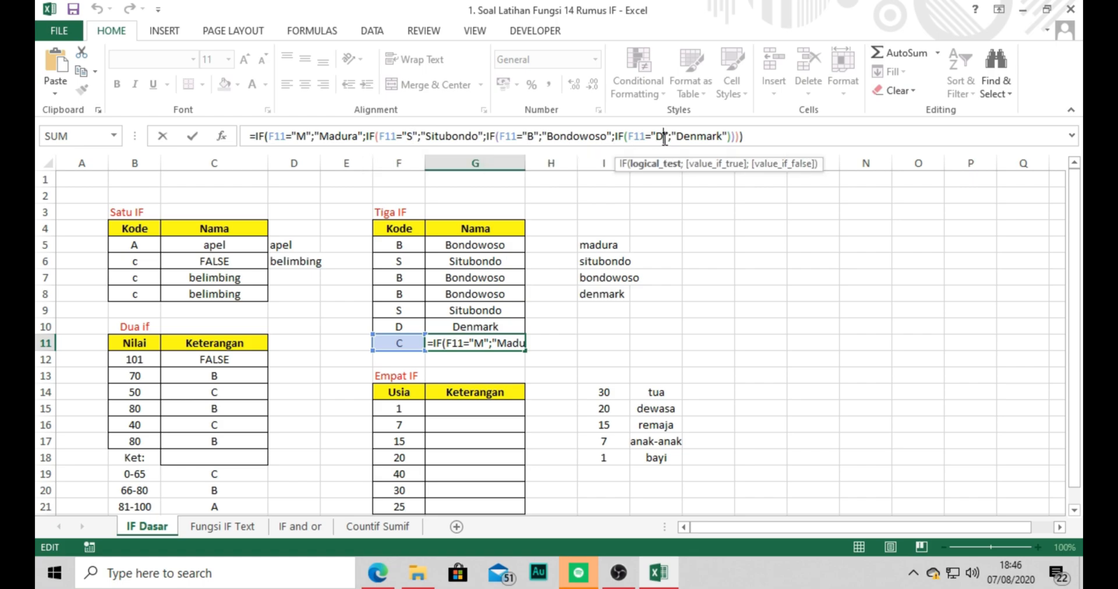
{"action": "key", "text": "Return"}
Step: Examine the nested IF conditions in G5's formula alongside the name list beside the Tiga IF table
{"action": "left_click", "coordinate": [582, 393]}
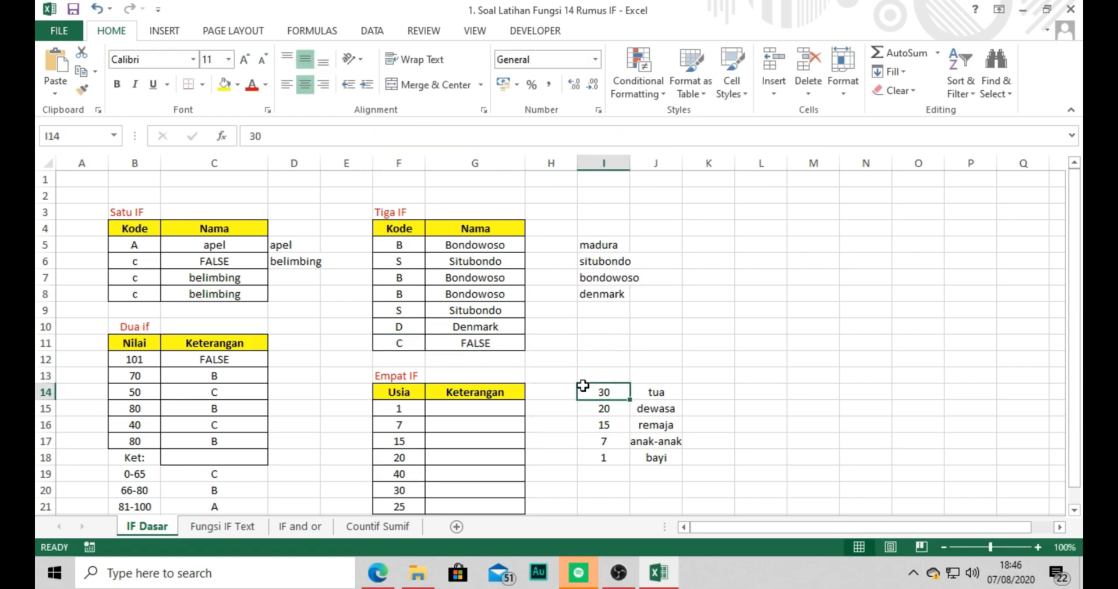
{"action": "left_click", "coordinate": [454, 428]}
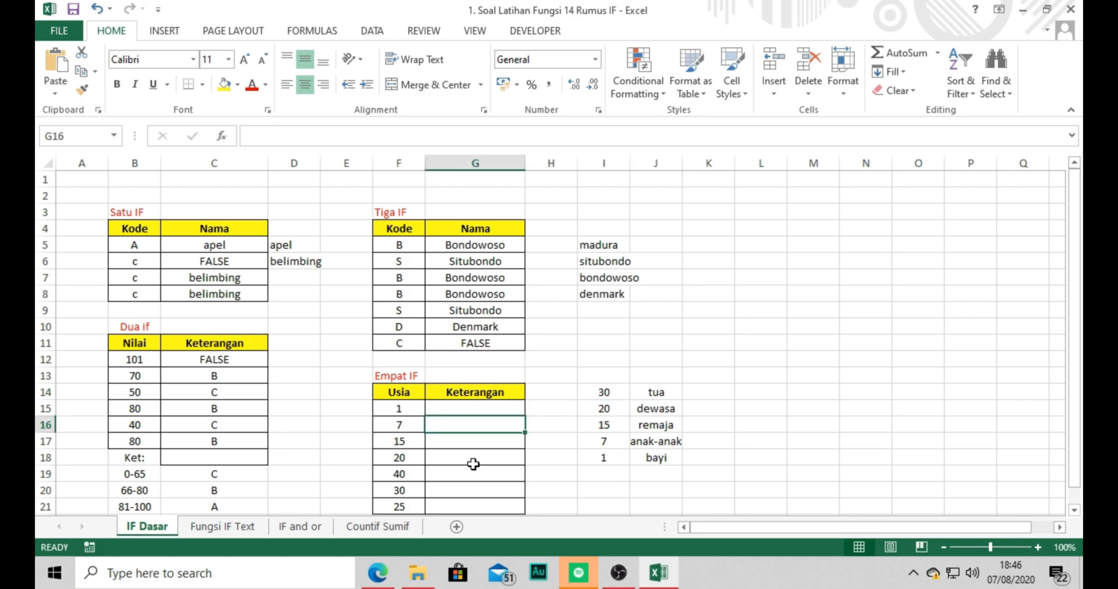
{"action": "left_click", "coordinate": [486, 246]}
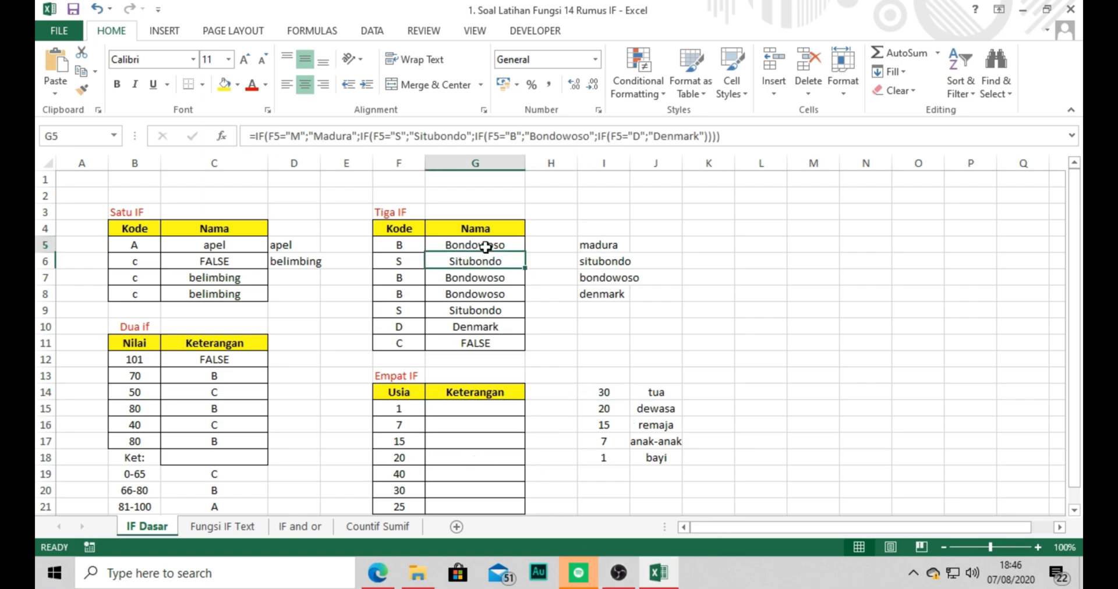
{"action": "left_click", "coordinate": [288, 138]}
{"action": "left_click", "coordinate": [250, 137]}
{"action": "left_click", "coordinate": [474, 138]}
{"action": "left_click", "coordinate": [621, 134]}
{"action": "left_click", "coordinate": [606, 279]}
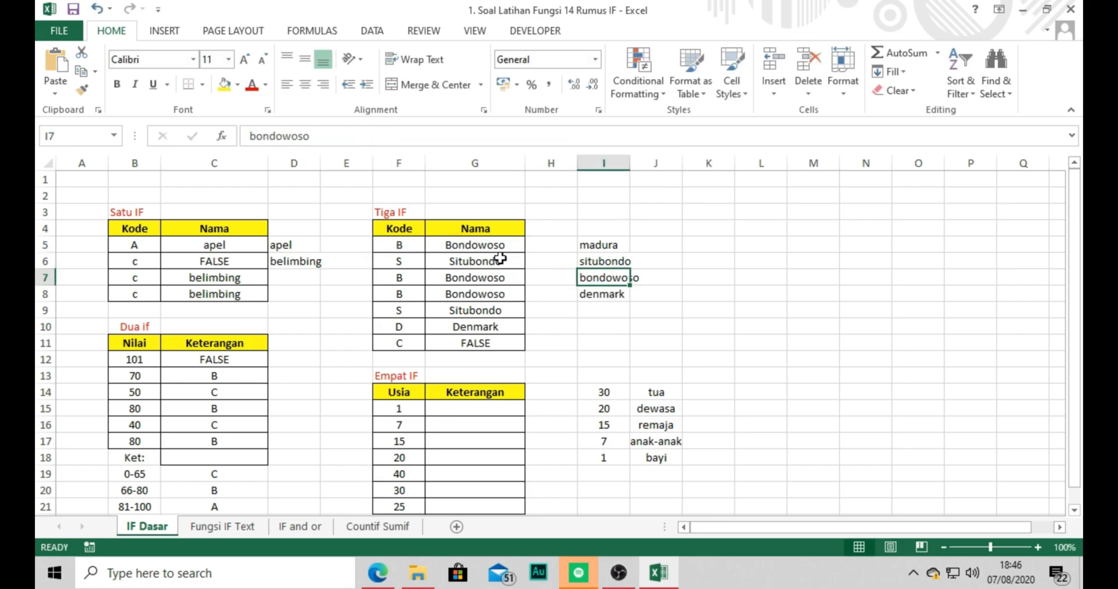
Step: Remove the fourth condition, IF(F5="D";, and its closing parenthesis from G5's formula, leaving "Denmark" as the value if false
{"action": "left_click", "coordinate": [480, 248]}
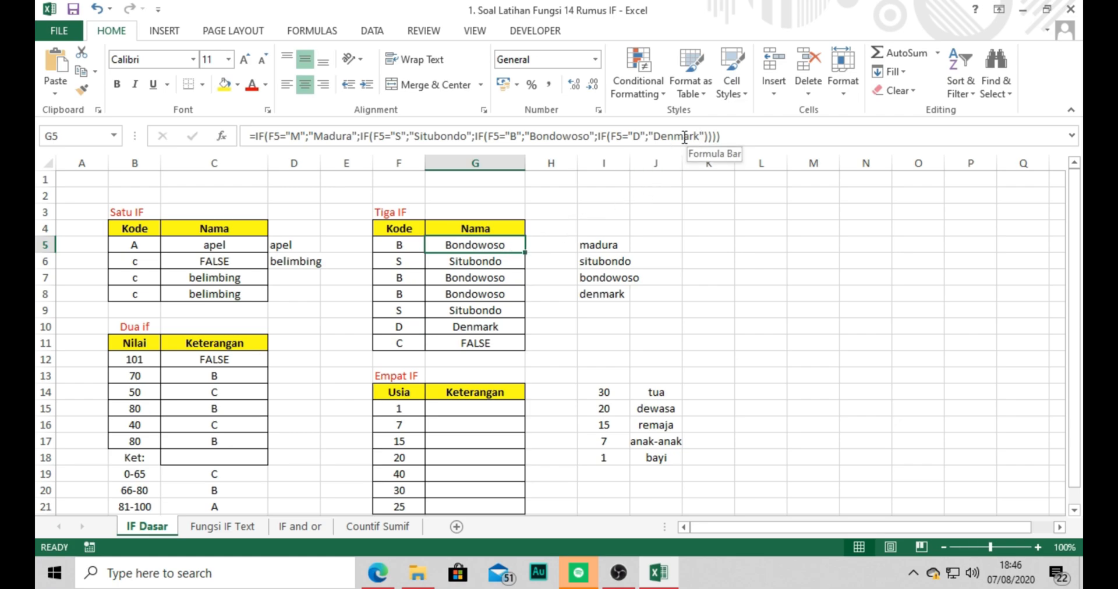
{"action": "left_click", "coordinate": [600, 136]}
{"action": "left_click_drag", "start_coordinate": [600, 136], "coordinate": [644, 136]}
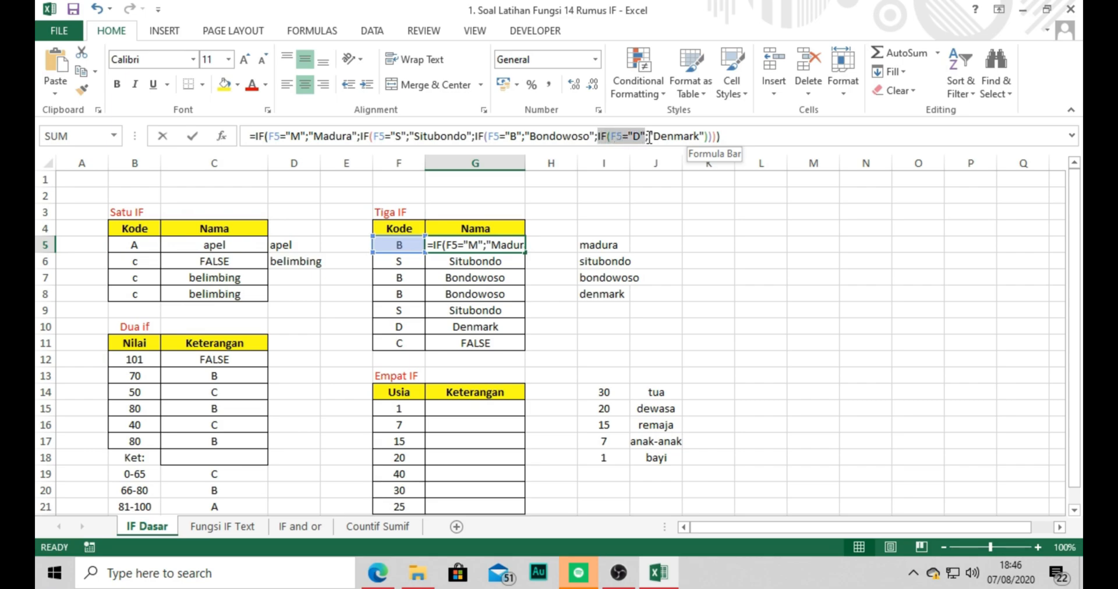
{"action": "key", "text": "BackSpace"}
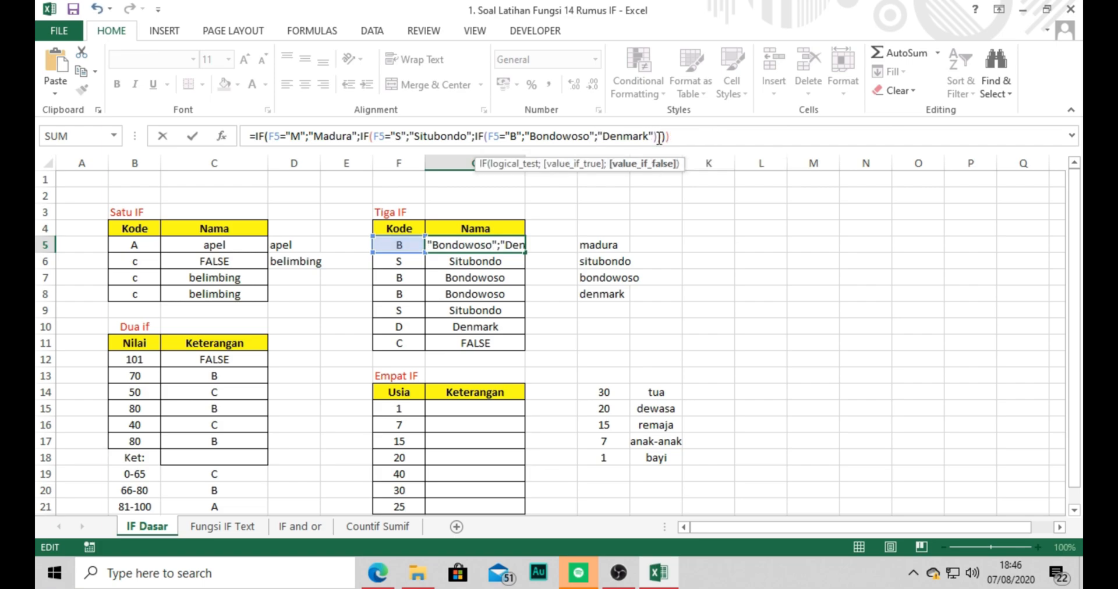
{"action": "left_click", "coordinate": [670, 136]}
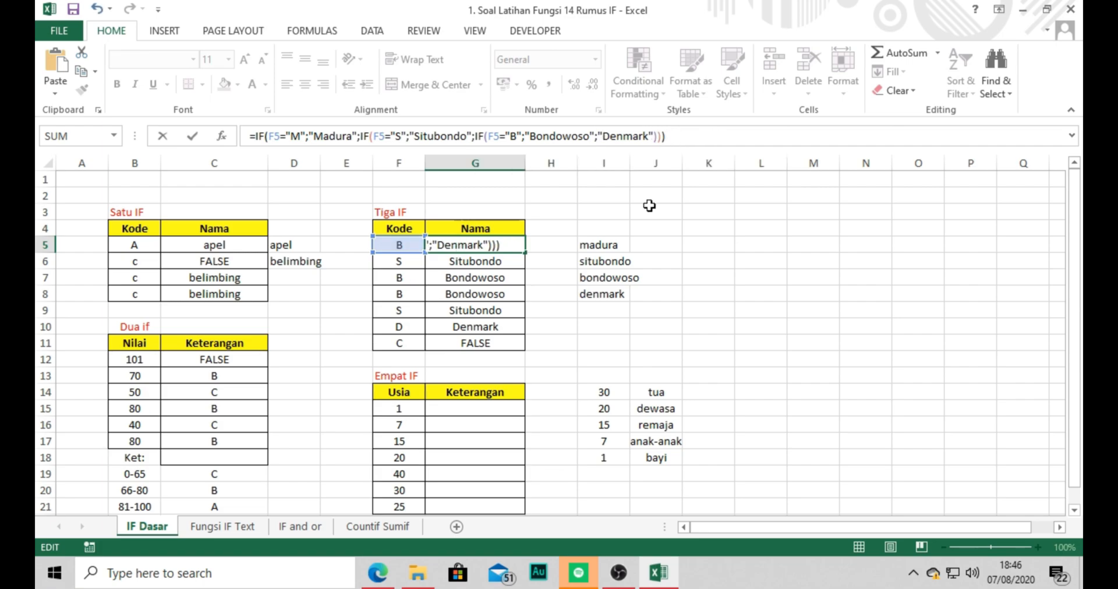
{"action": "key", "text": "Return"}
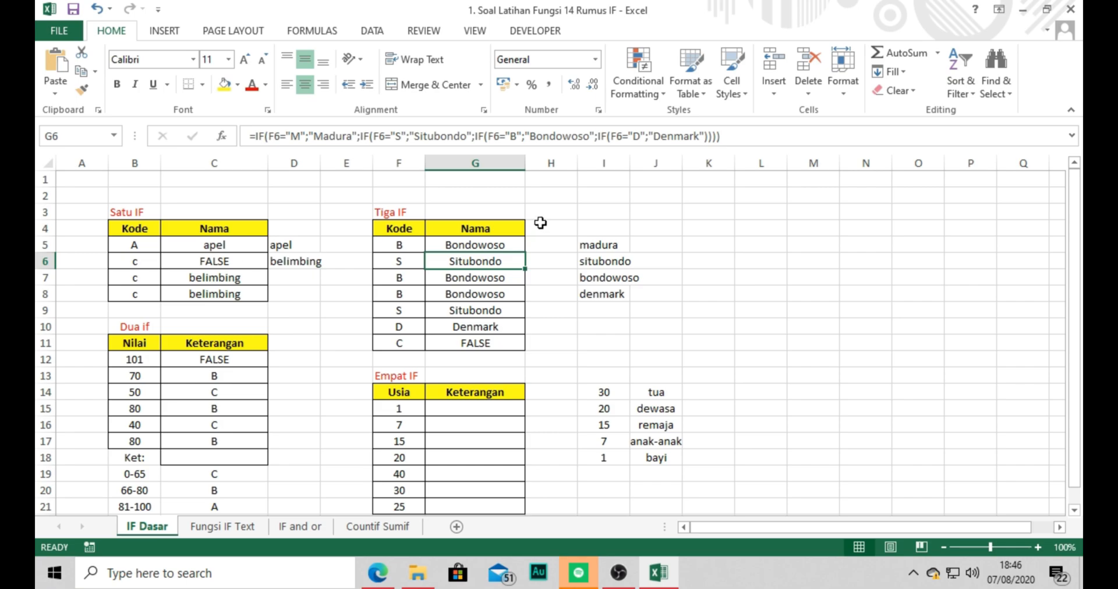
Step: Examine the M, S and B conditions in G5's shortened formula and the final "Denmark" value used when none applies
{"action": "left_click", "coordinate": [500, 245]}
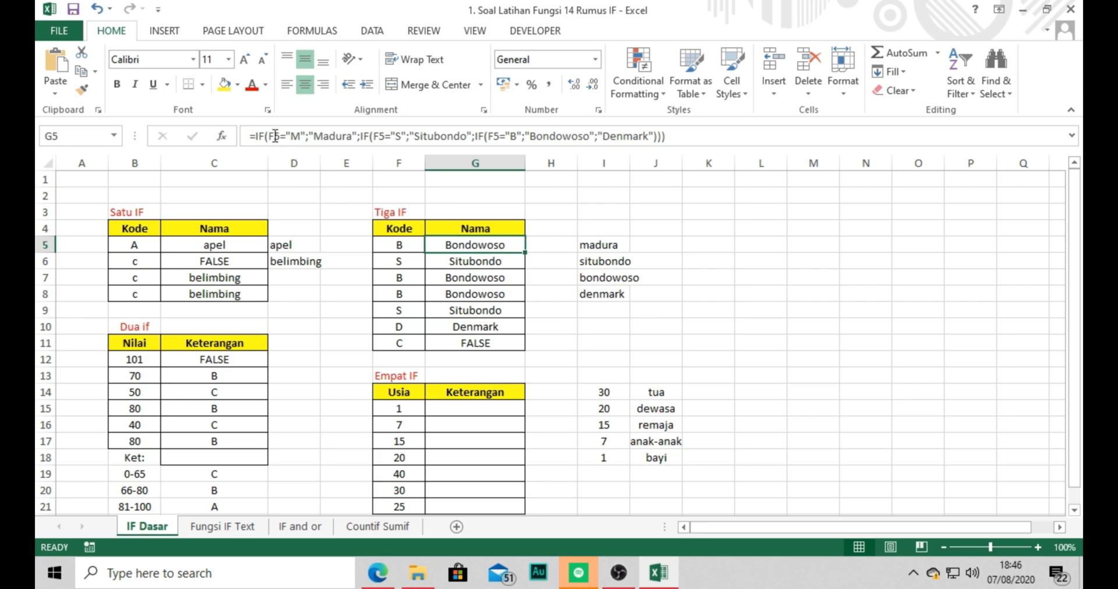
{"action": "left_click", "coordinate": [297, 140]}
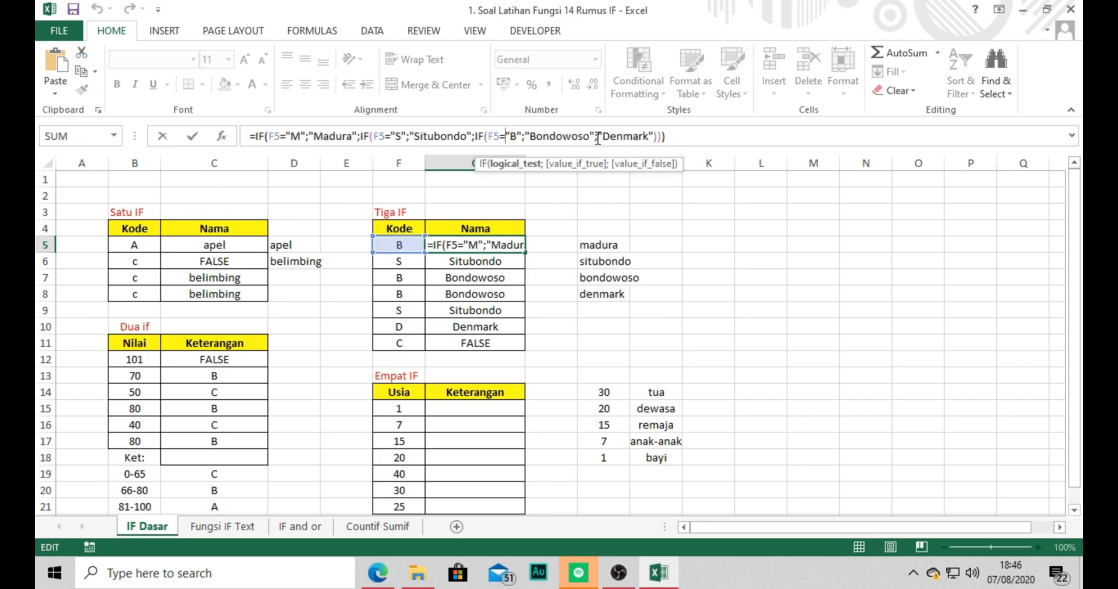
{"action": "left_click_drag", "start_coordinate": [599, 135], "coordinate": [650, 138]}
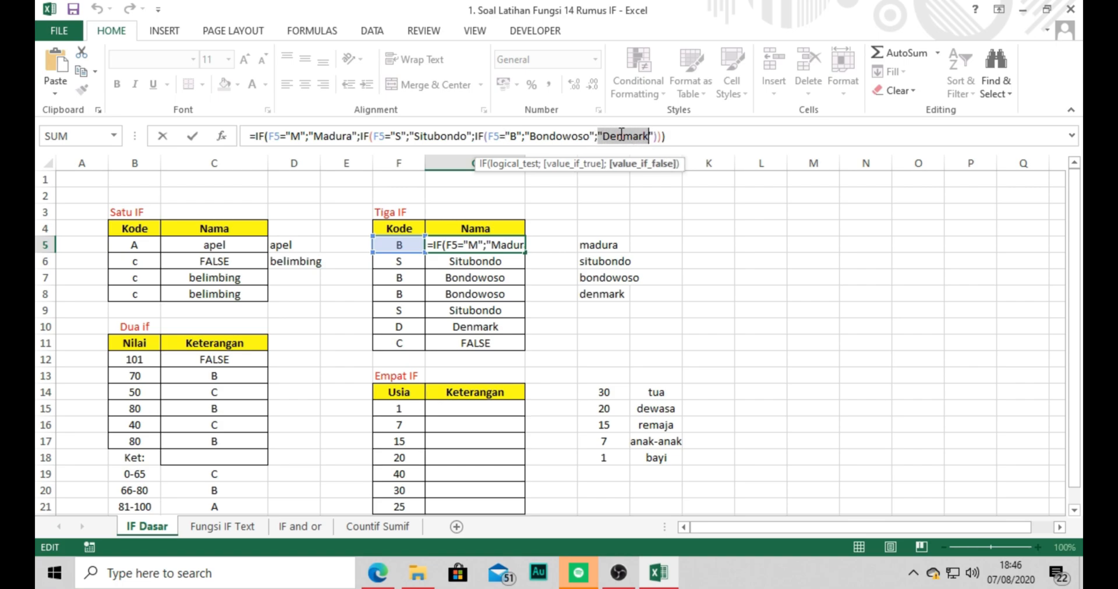
{"action": "left_click", "coordinate": [621, 135]}
{"action": "key", "text": "Left"}
{"action": "key", "text": "Left"}
{"action": "key", "text": "Left"}
{"action": "key", "text": "Left"}
{"action": "key", "text": "Left"}
{"action": "key", "text": "Left"}
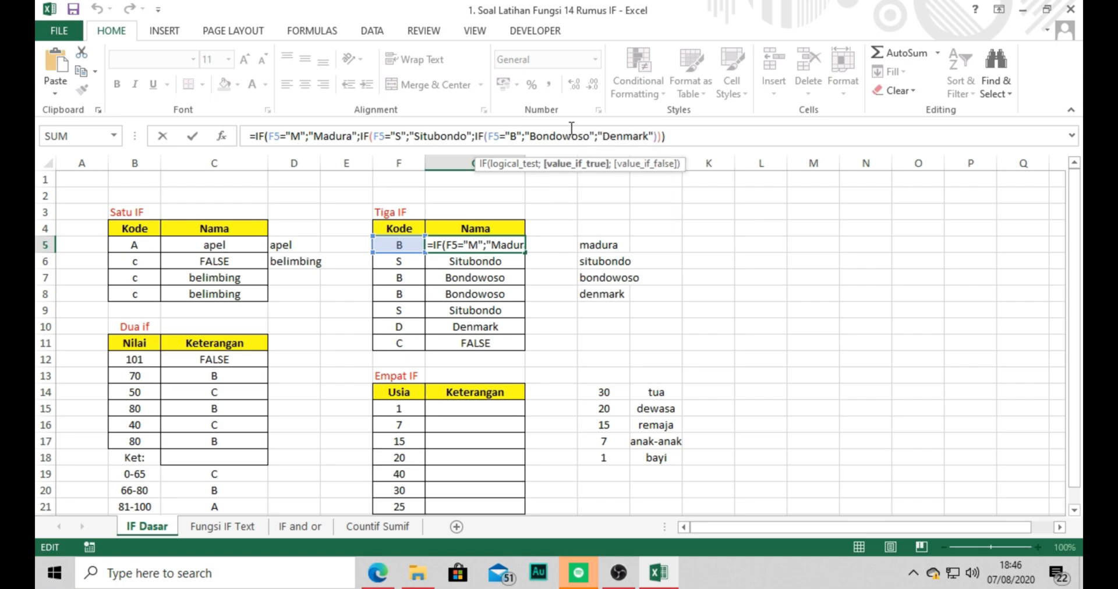
{"action": "left_click", "coordinate": [602, 134]}
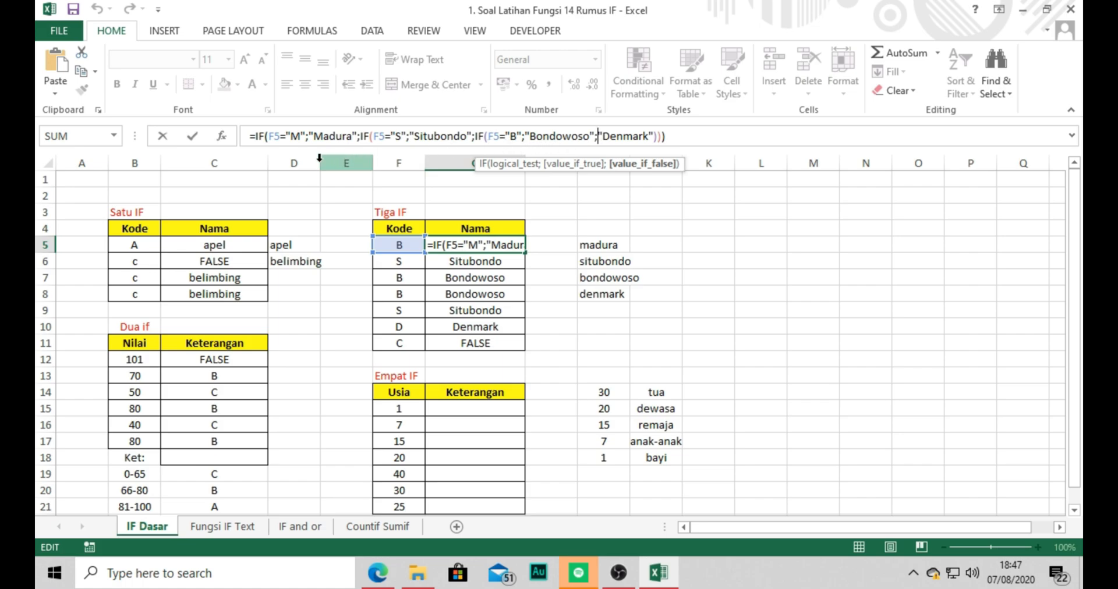
{"action": "left_click", "coordinate": [294, 138]}
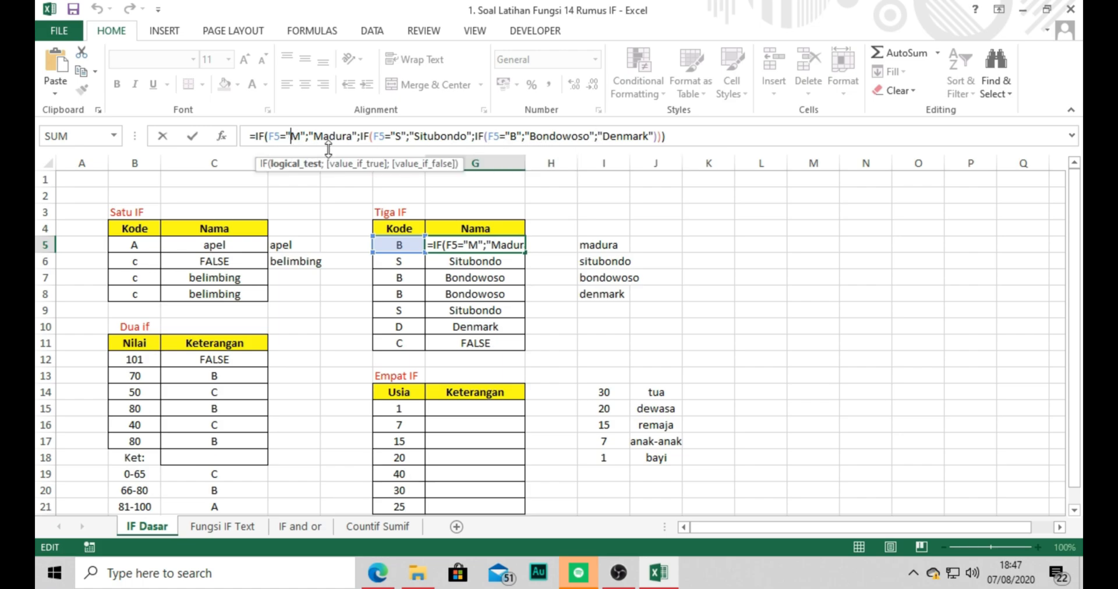
{"action": "left_click", "coordinate": [399, 142]}
{"action": "left_click", "coordinate": [505, 136]}
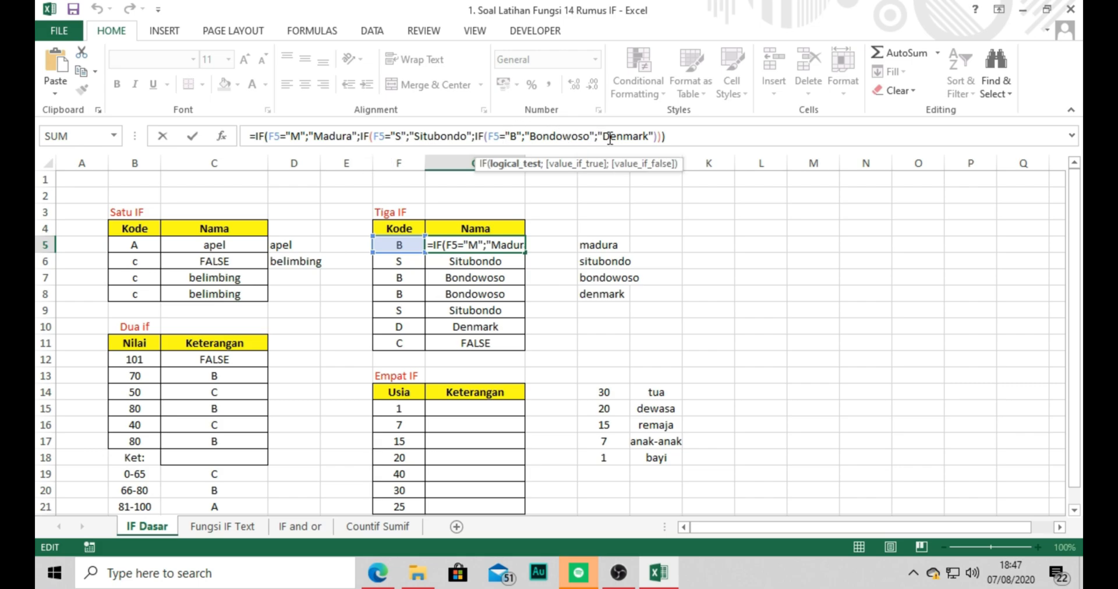
{"action": "left_click_drag", "start_coordinate": [603, 136], "coordinate": [643, 136]}
{"action": "key", "text": "Return"}
Step: Test the shortened formula in the first Tiga IF row by changing the code in F5 to z
{"action": "left_click", "coordinate": [400, 243]}
{"action": "type", "text": "z"}
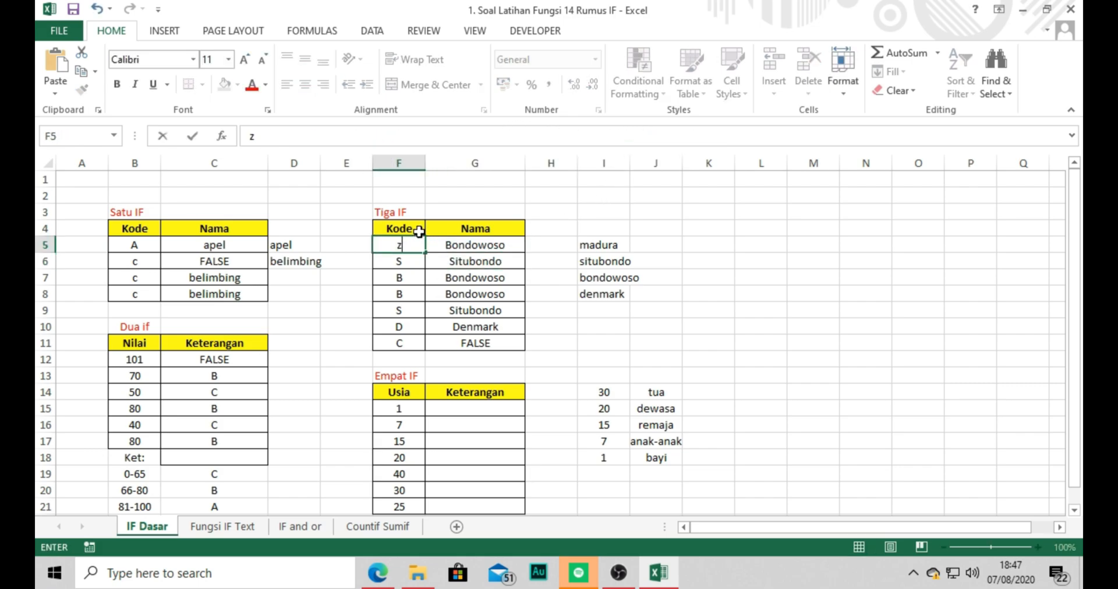
{"action": "key", "text": "Return"}
Step: Check how G5's formula handles the code z, comparing the "Bondowoso" condition with the "Denmark" value if false
{"action": "left_click", "coordinate": [455, 246]}
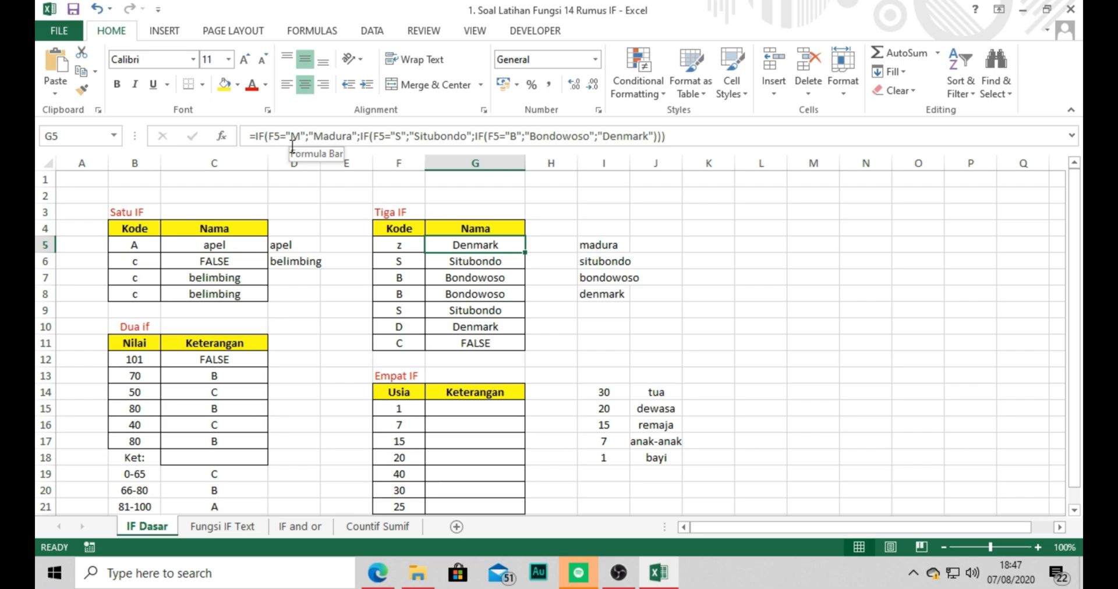
{"action": "left_click", "coordinate": [529, 139]}
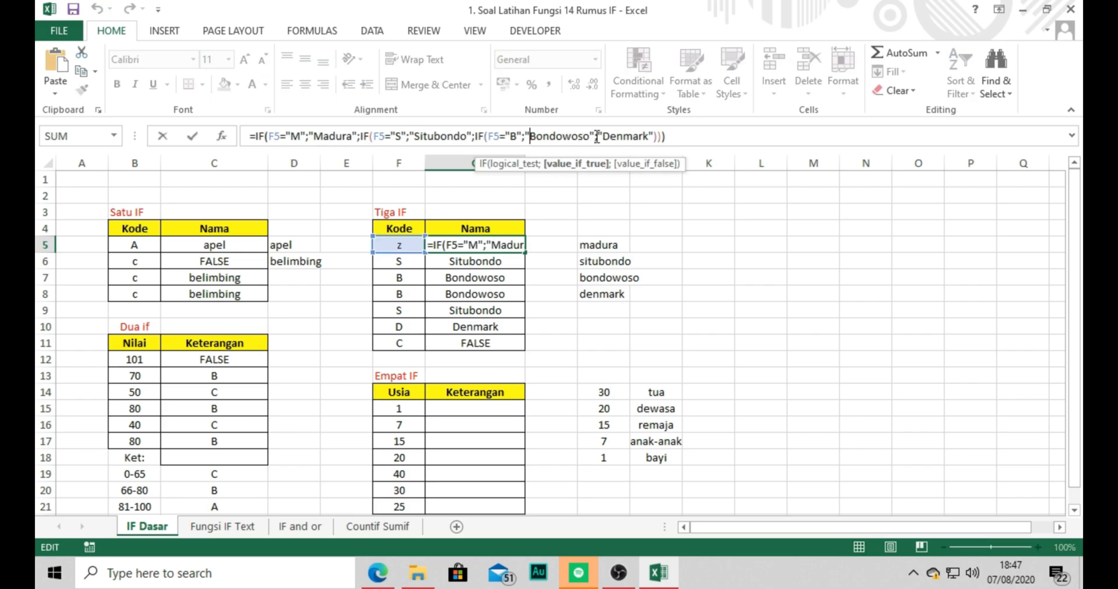
{"action": "left_click_drag", "start_coordinate": [598, 139], "coordinate": [655, 137]}
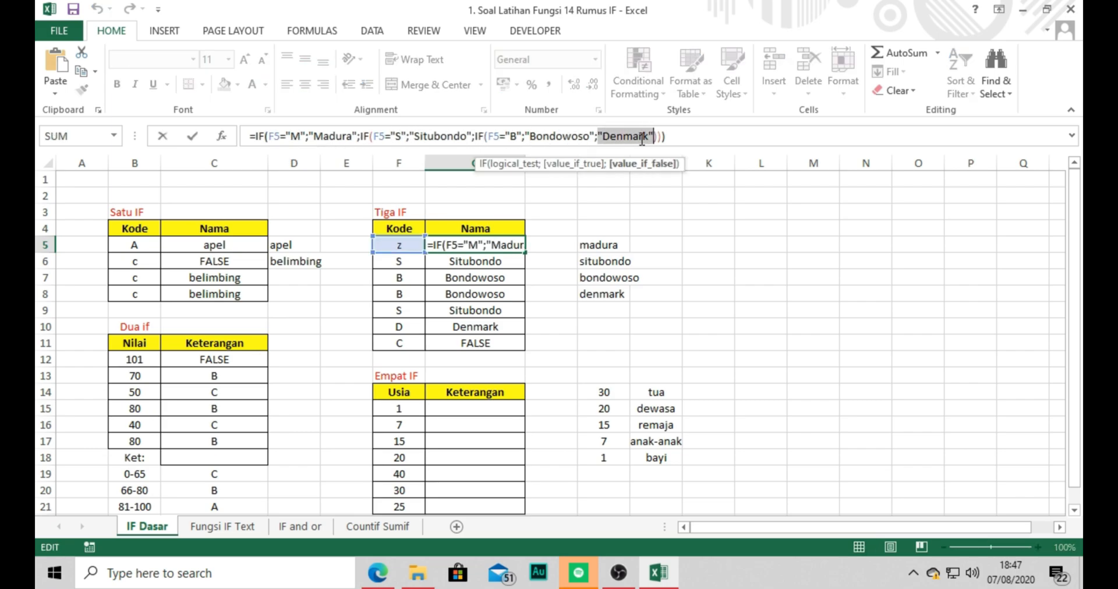
{"action": "left_click", "coordinate": [596, 136]}
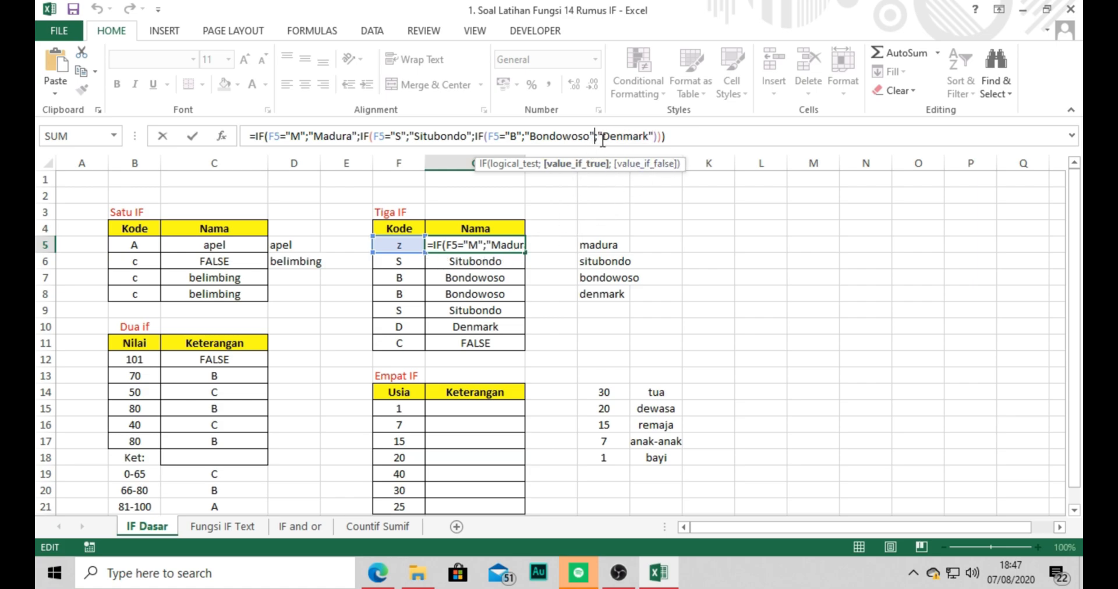
{"action": "left_click", "coordinate": [599, 138]}
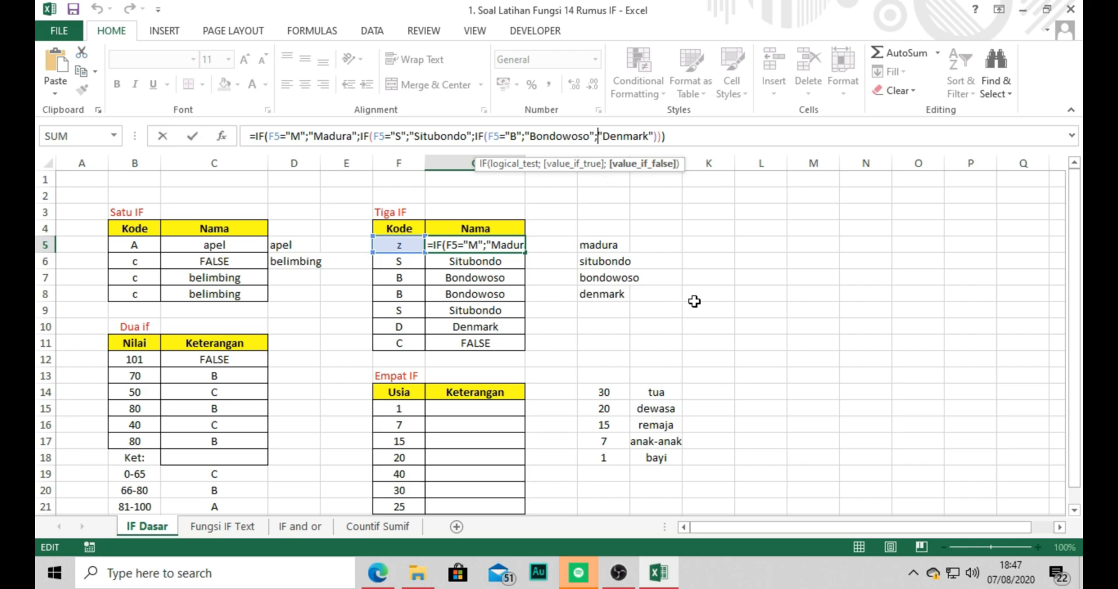
{"action": "key", "text": "Return"}
{"action": "left_click", "coordinate": [614, 309]}
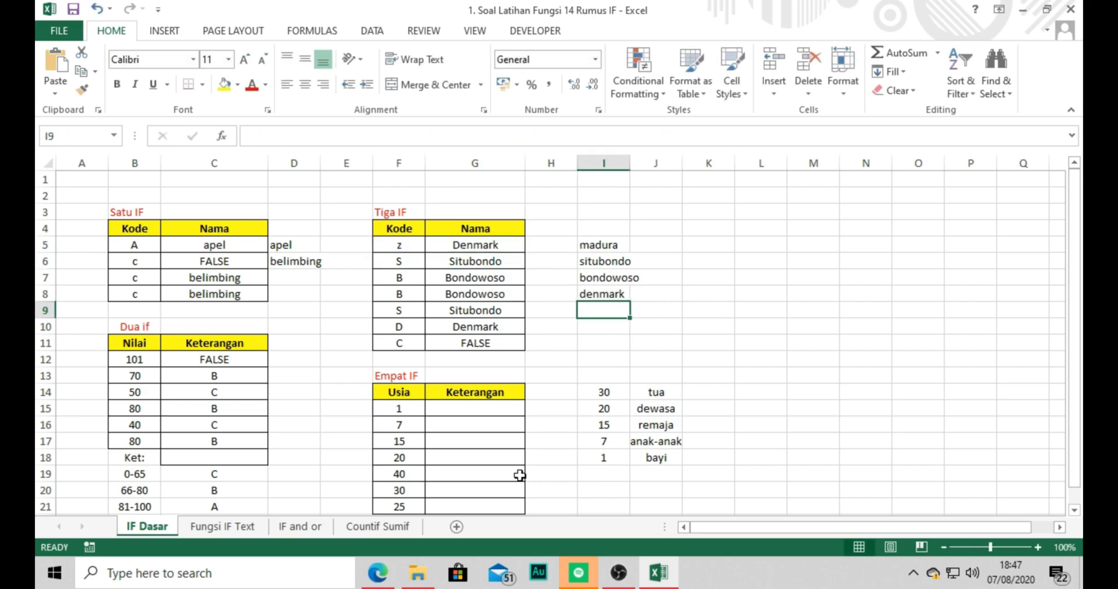
Step: Compare the ages in the Empat IF table with the age limits and categories from bayi to tua listed beside it
{"action": "left_click", "coordinate": [476, 456]}
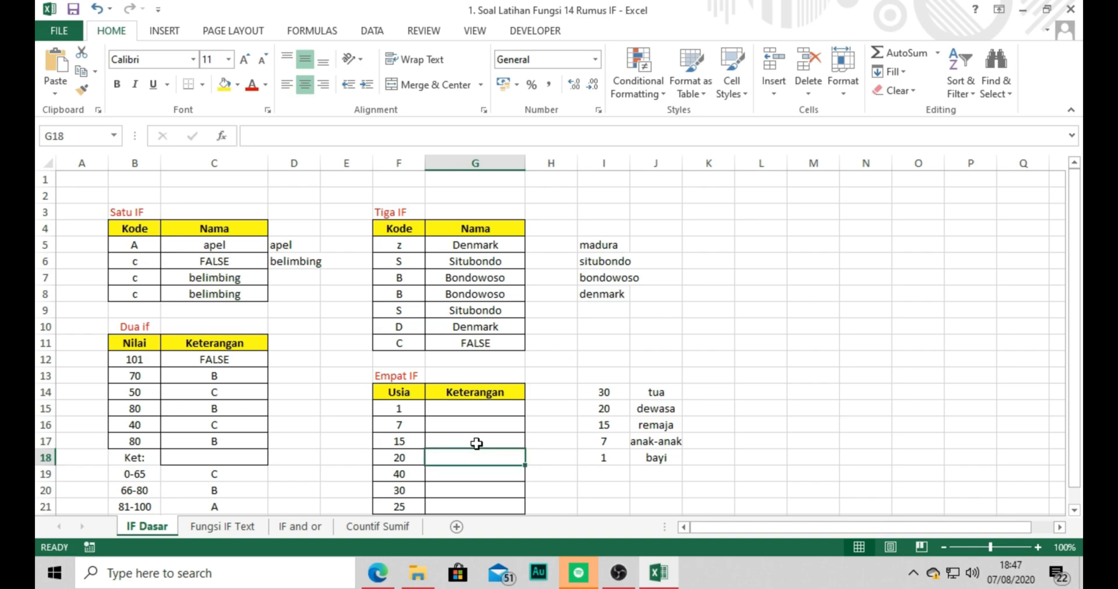
{"action": "scroll", "coordinate": [538, 439], "scroll_direction": "down", "scroll_amount": 2}
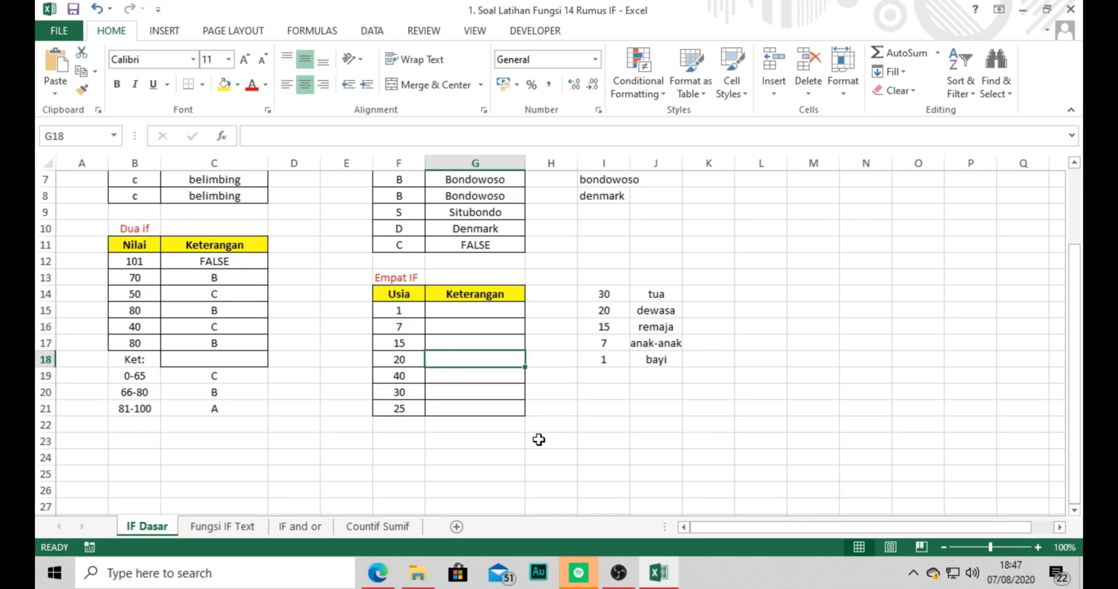
{"action": "left_click", "coordinate": [415, 311]}
{"action": "left_click", "coordinate": [676, 360]}
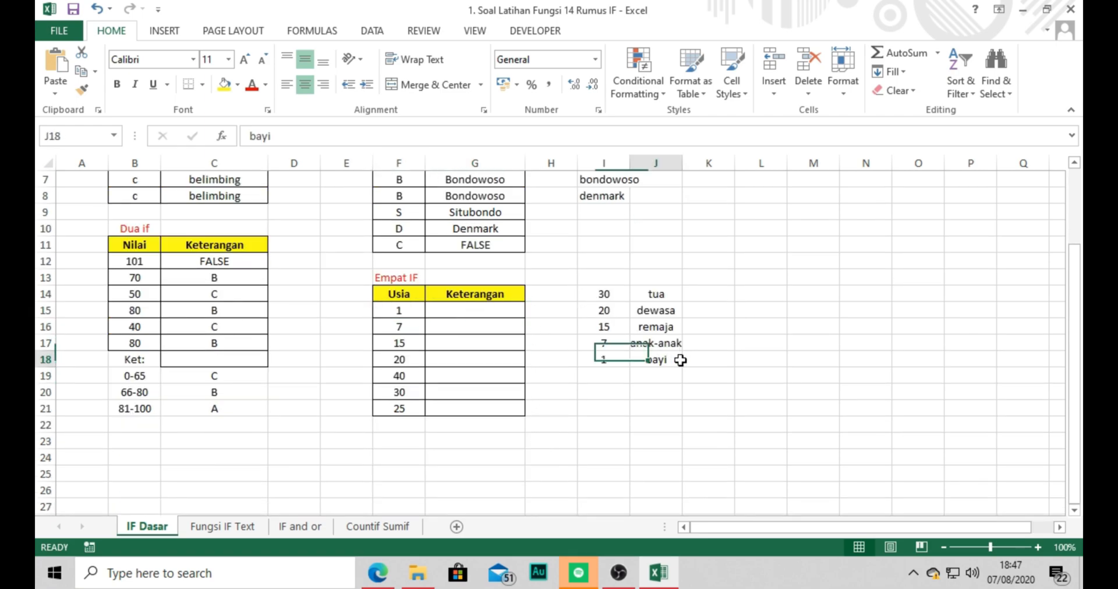
{"action": "left_click", "coordinate": [403, 333]}
{"action": "left_click", "coordinate": [639, 345]}
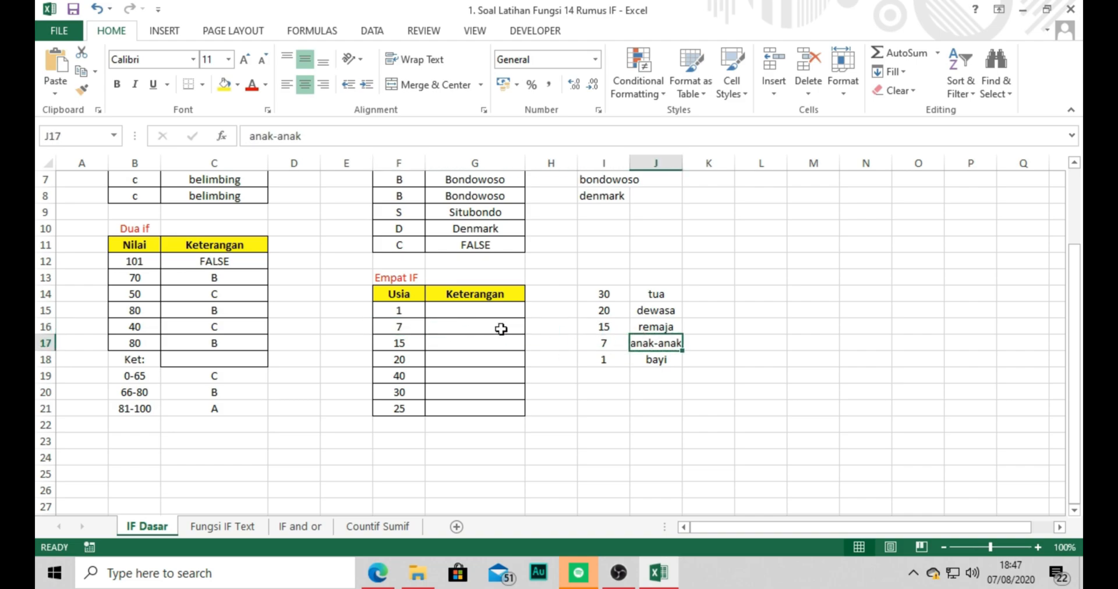
{"action": "left_click", "coordinate": [382, 357]}
{"action": "left_click", "coordinate": [656, 324]}
{"action": "left_click", "coordinate": [401, 359]}
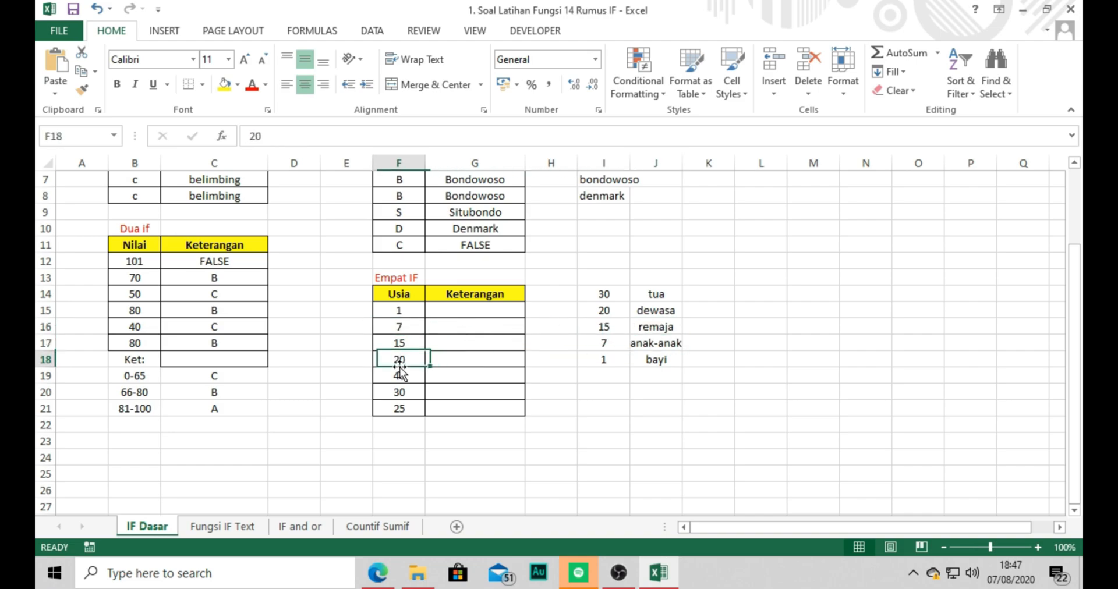
{"action": "left_click", "coordinate": [646, 304]}
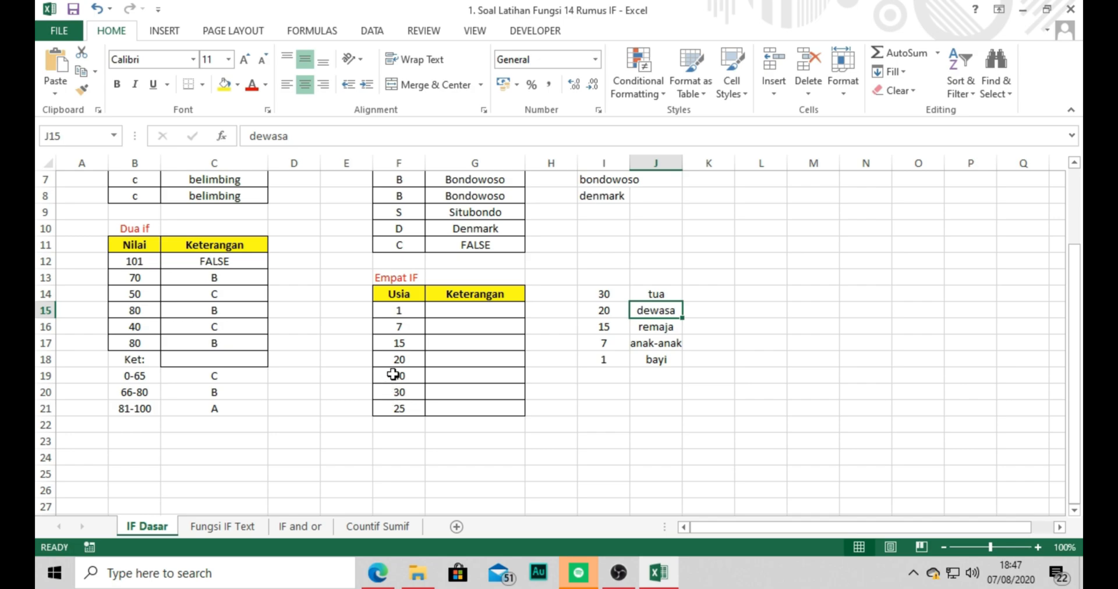
{"action": "left_click", "coordinate": [465, 354]}
{"action": "left_click", "coordinate": [624, 312]}
{"action": "left_click", "coordinate": [661, 289]}
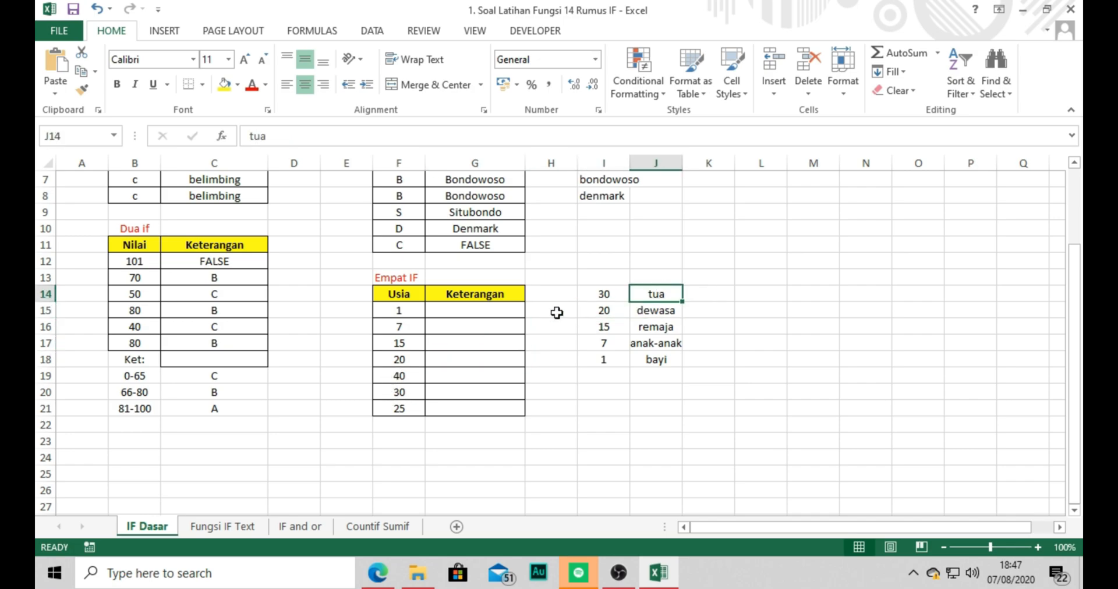
Step: Begin a nested IF formula in G15 returning "Tua" when the age in F15 is >=30, followed by a second IF
{"action": "left_click", "coordinate": [464, 314]}
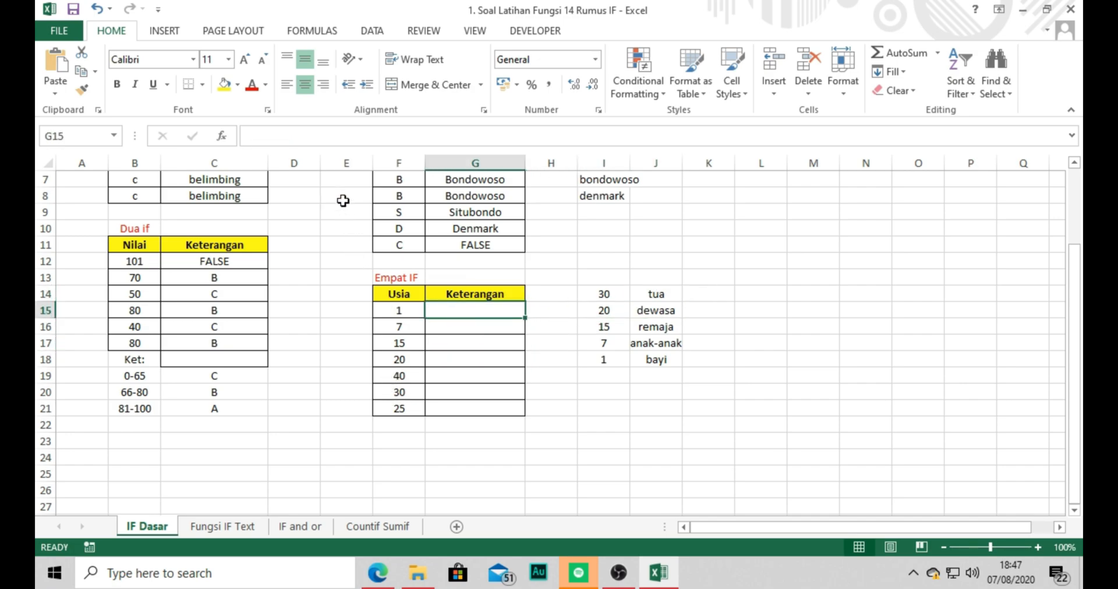
{"action": "type", "text": "=if("}
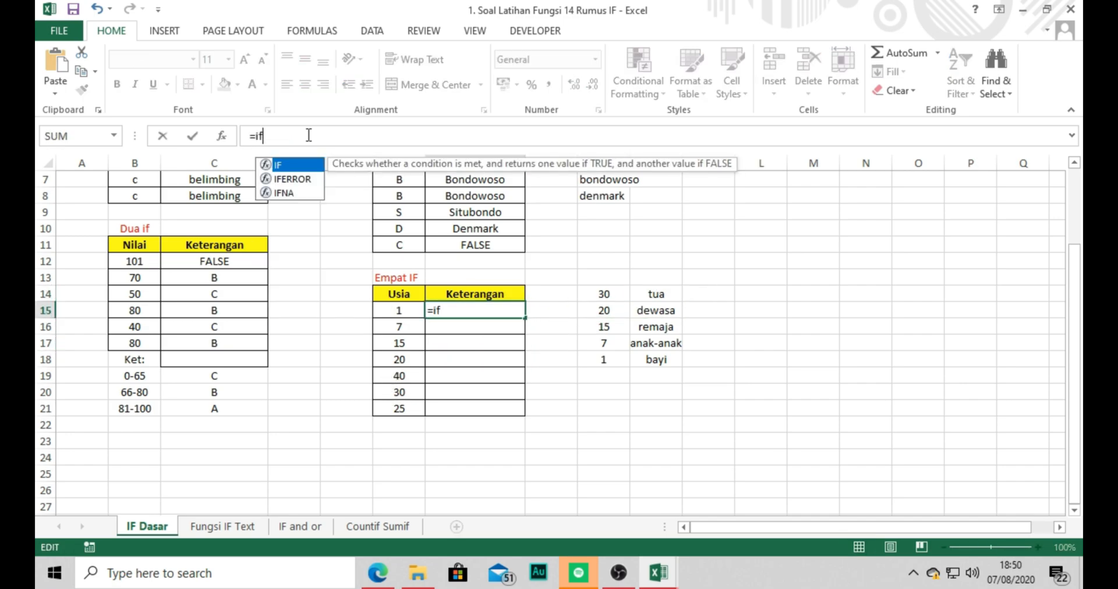
{"action": "left_click", "coordinate": [396, 313]}
{"action": "type", "text": ">=30"}
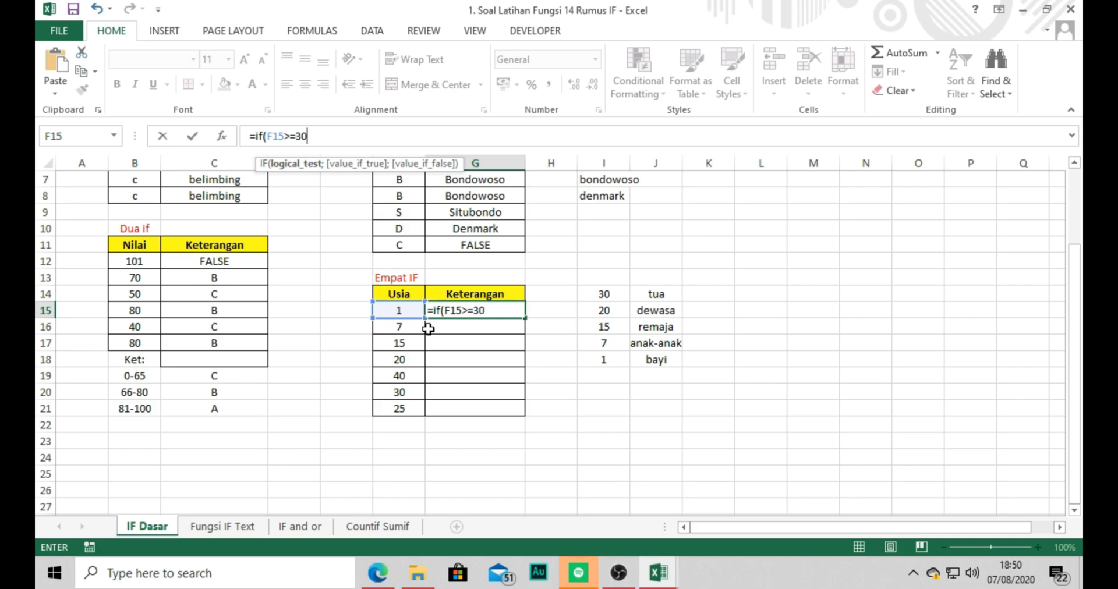
{"action": "type", "text": ";"}
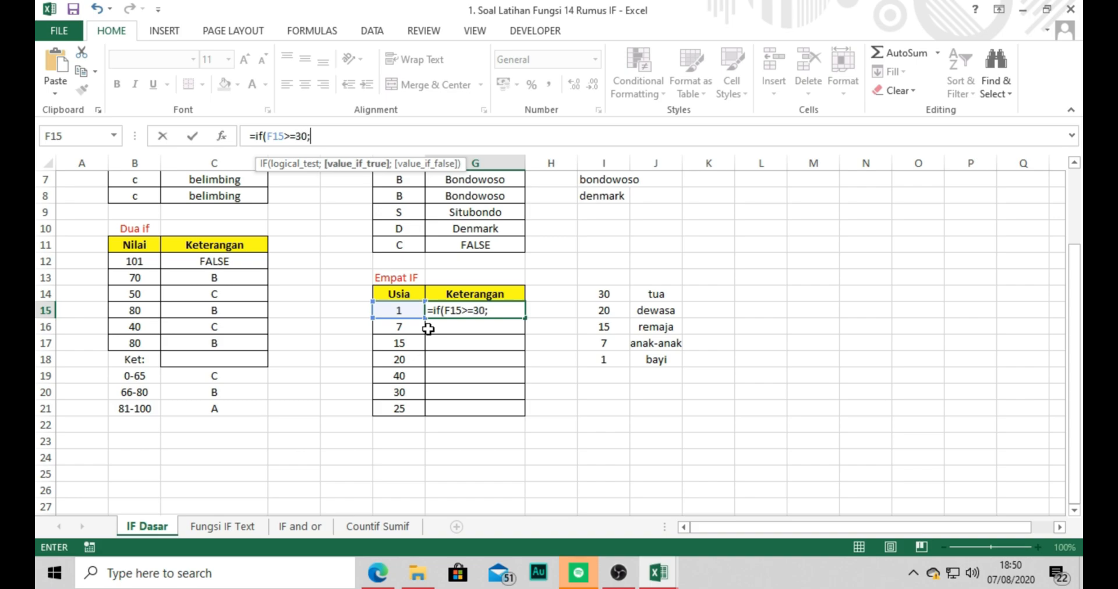
{"action": "type", "text": "\"Tua\";if("}
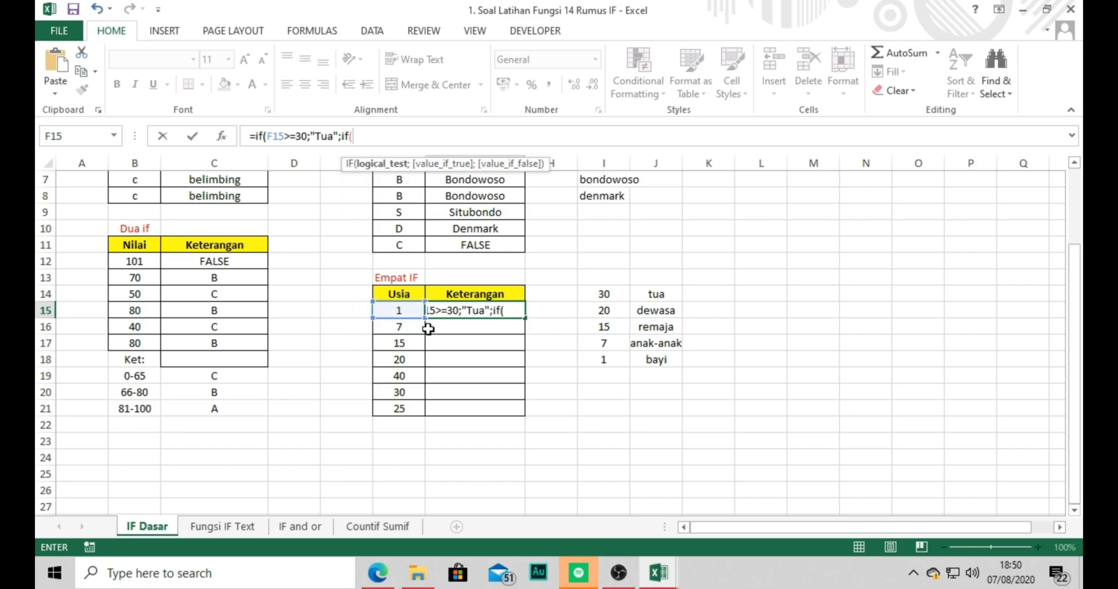
Step: Add the condition F15>=20 with the result "Dewasa" to G15's formula and open a third IF
{"action": "type", "text": "f15"}
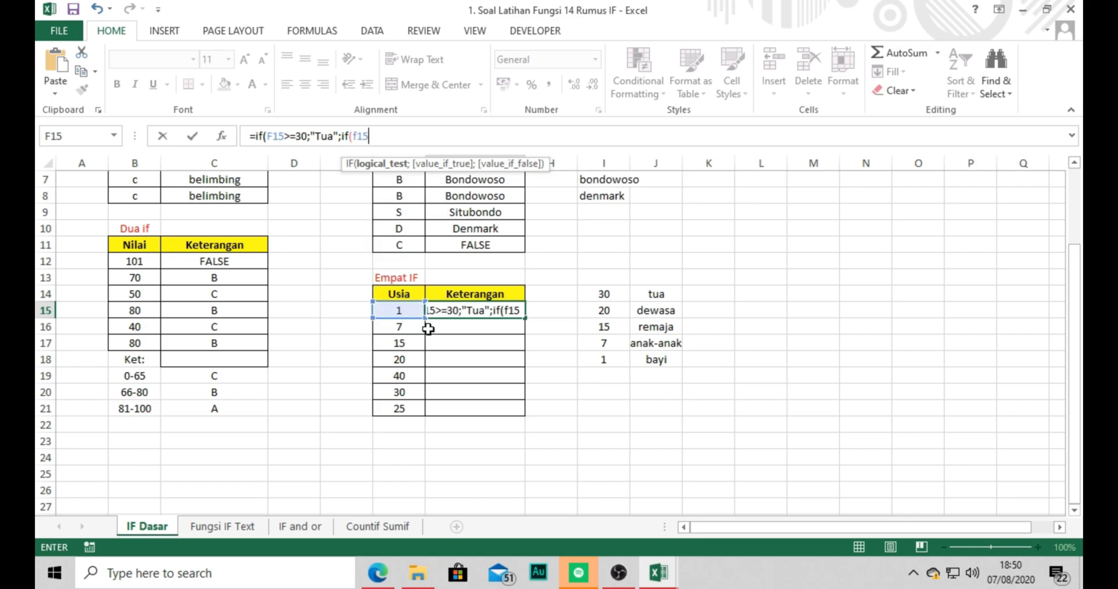
{"action": "type", "text": ">=20;"}
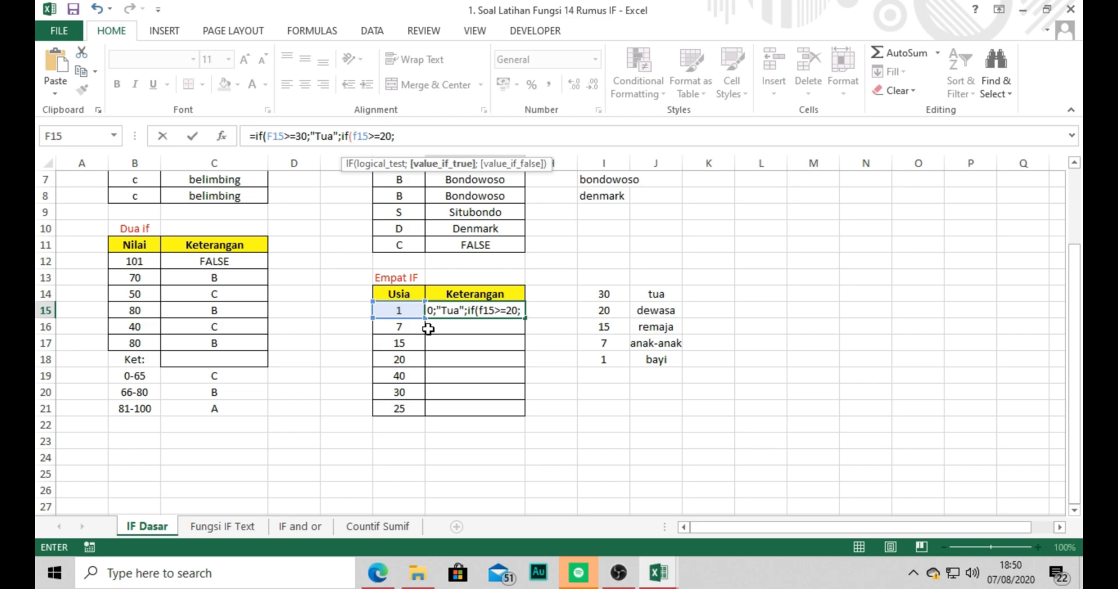
{"action": "type", "text": "\""}
{"action": "type", "text": "De"}
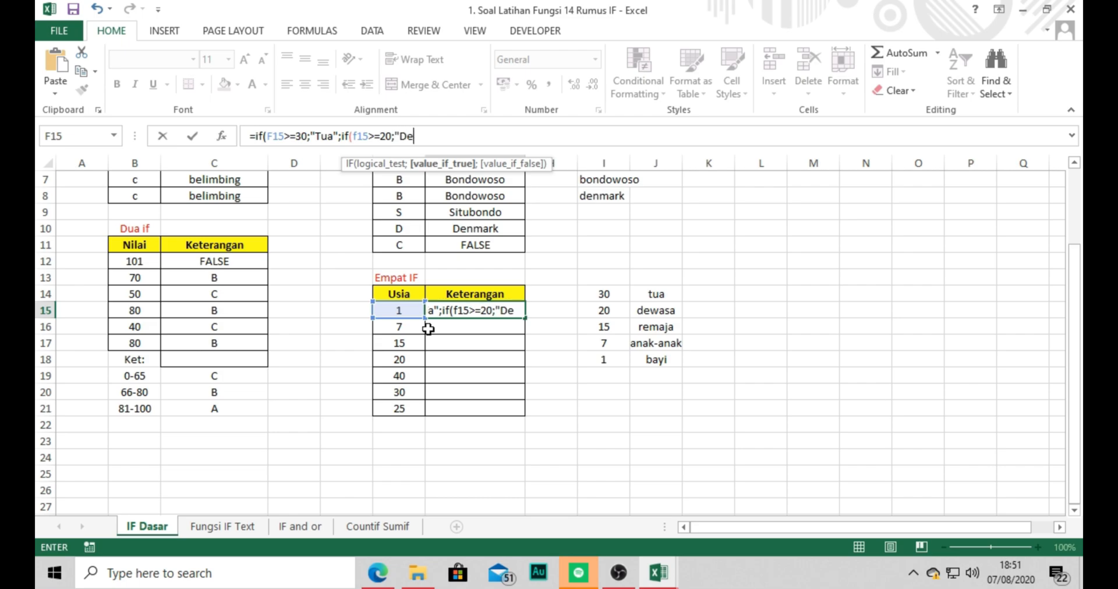
{"action": "type", "text": "wasa\";if("}
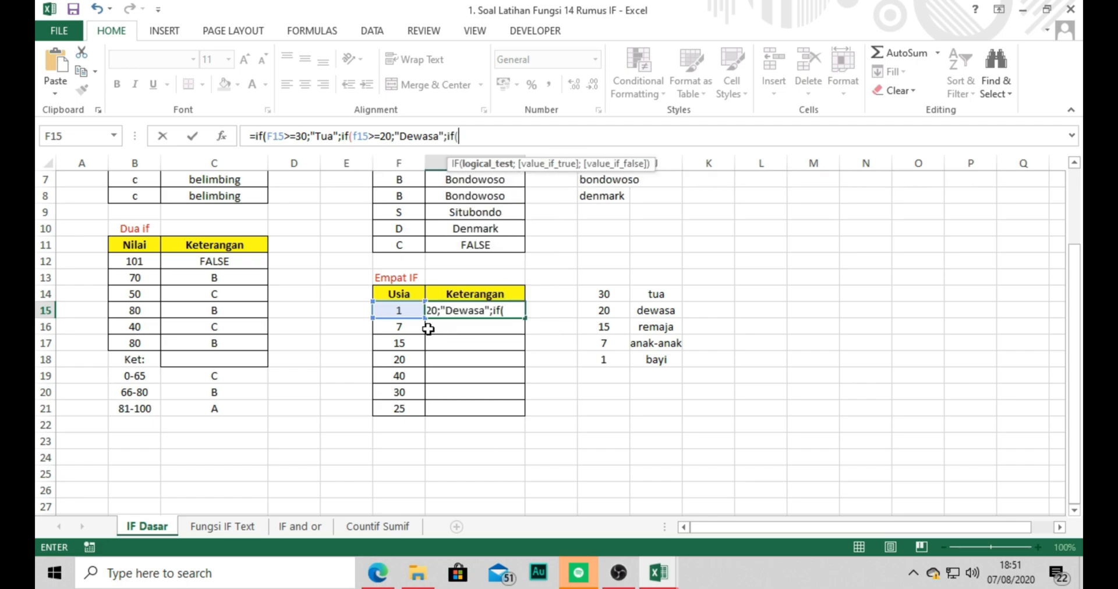
Step: Give the third IF in G15's formula the condition F15>=15 and the result "Remaja"
{"action": "type", "text": "f15"}
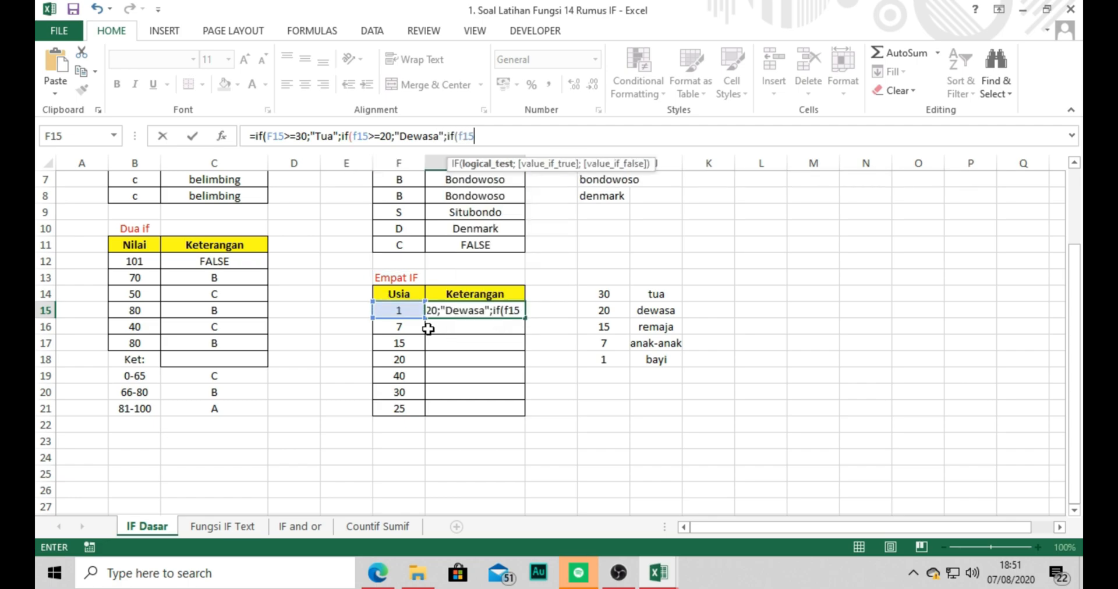
{"action": "type", "text": ">=15"}
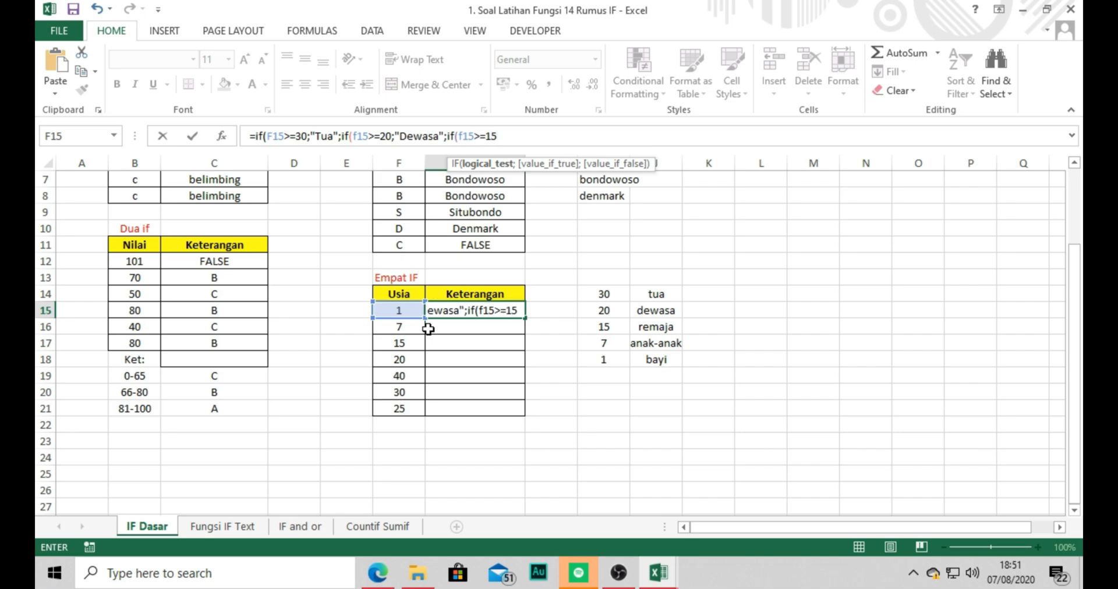
{"action": "type", "text": ";\""}
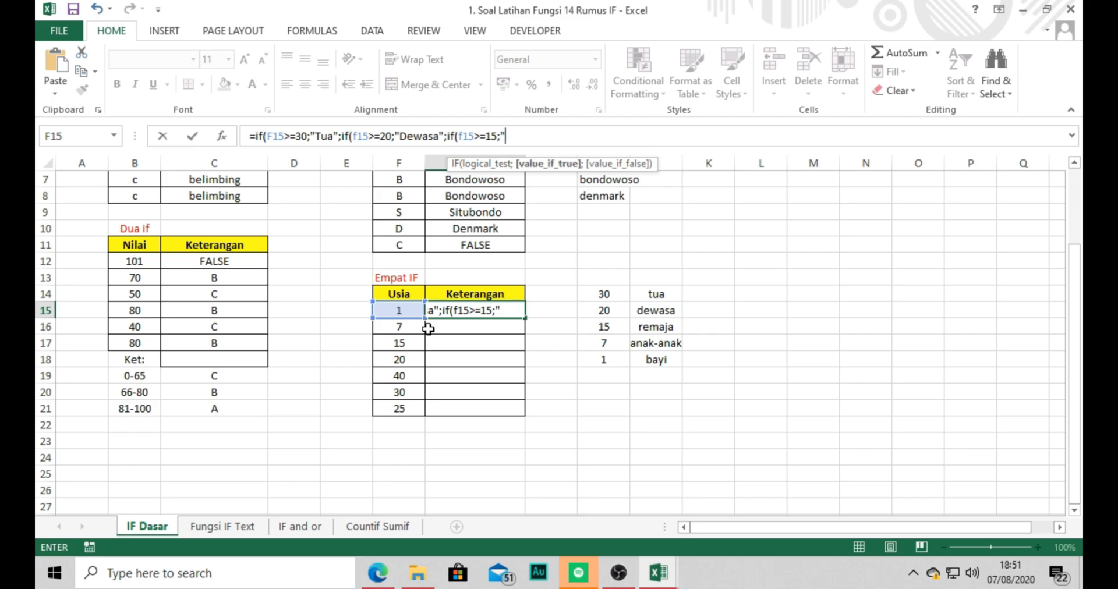
{"action": "type", "text": "Remaja\";"}
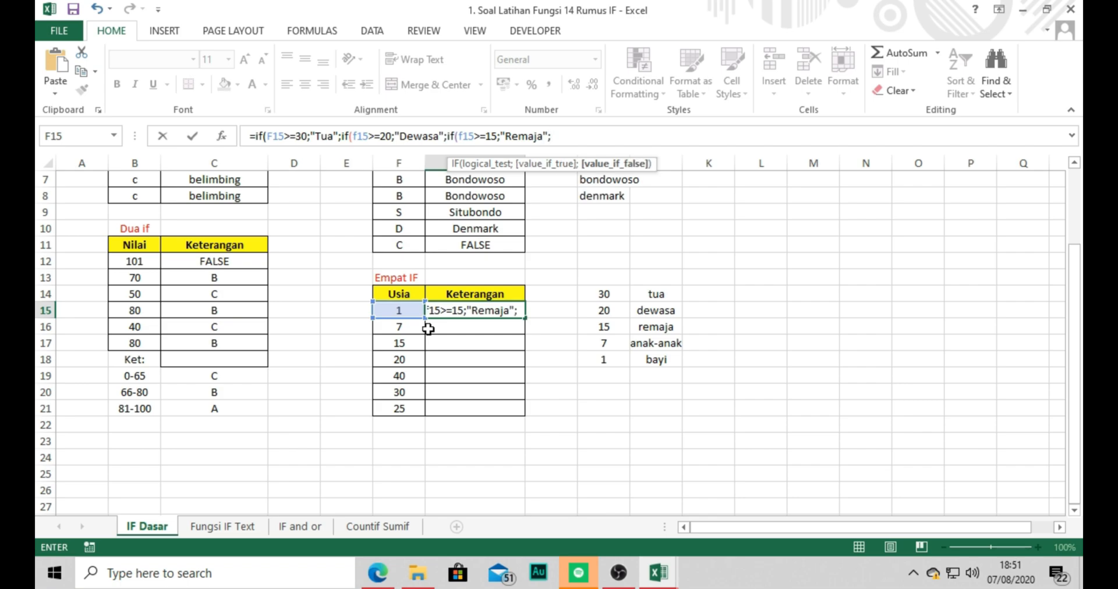
Step: Add a fourth IF to G15's formula with the condition F15<=1, returning "Bayi" if true and "Anak-anak" if false
{"action": "type", "text": "if"}
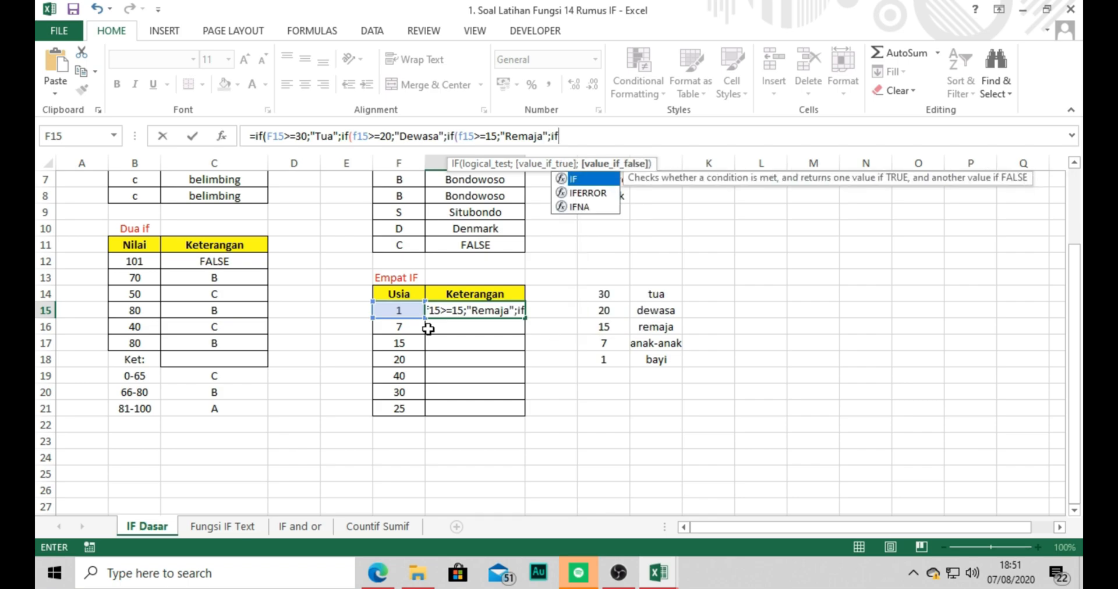
{"action": "type", "text": "(f15"}
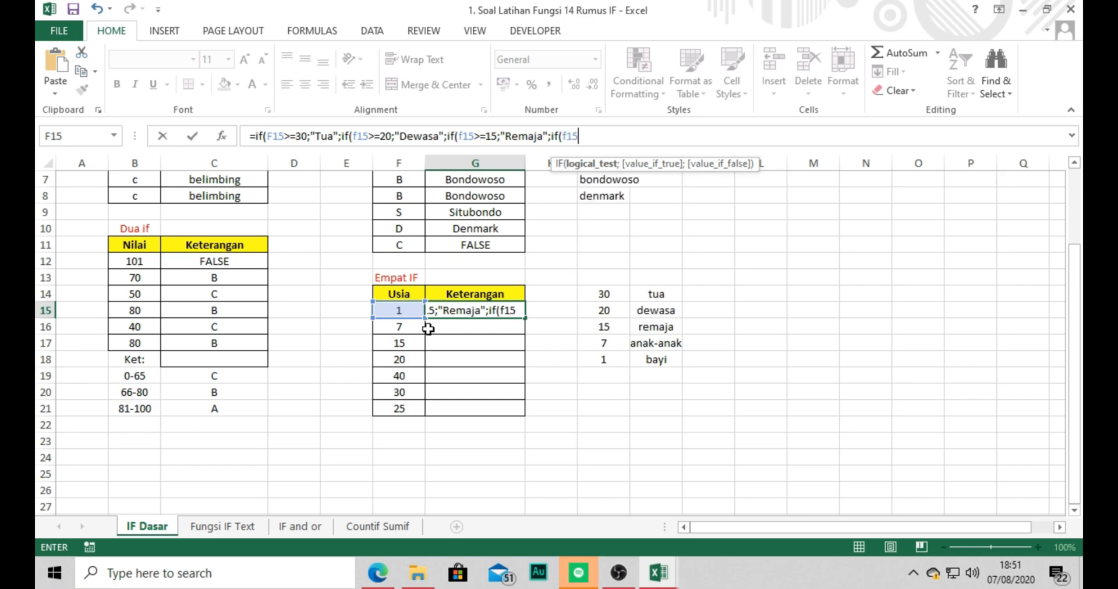
{"action": "type", "text": "<=1;\""}
{"action": "key", "text": "Return"}
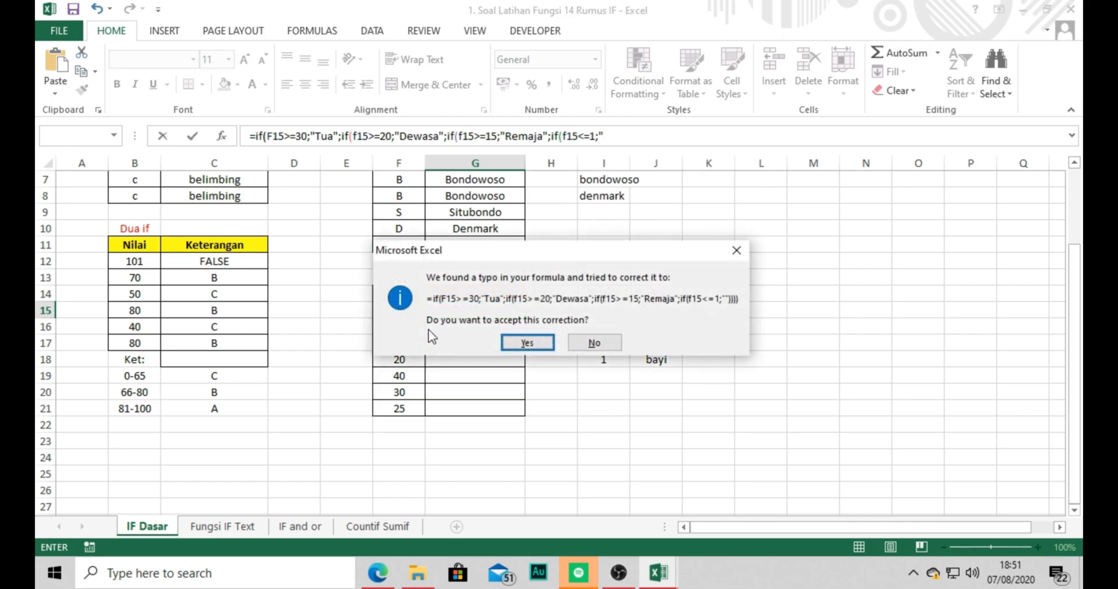
{"action": "left_click", "coordinate": [599, 344]}
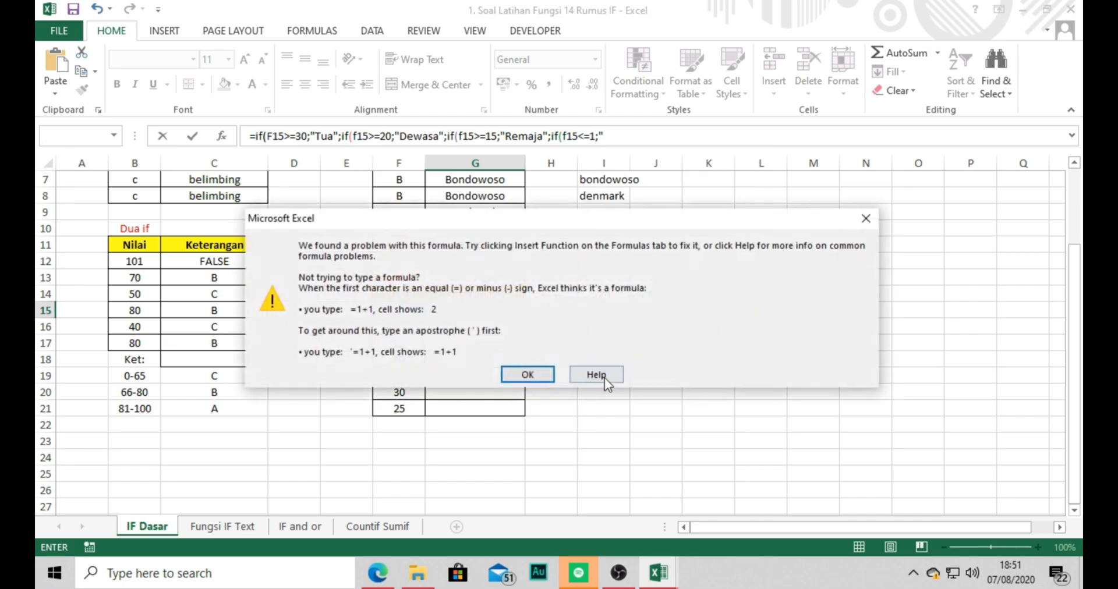
{"action": "left_click", "coordinate": [550, 375]}
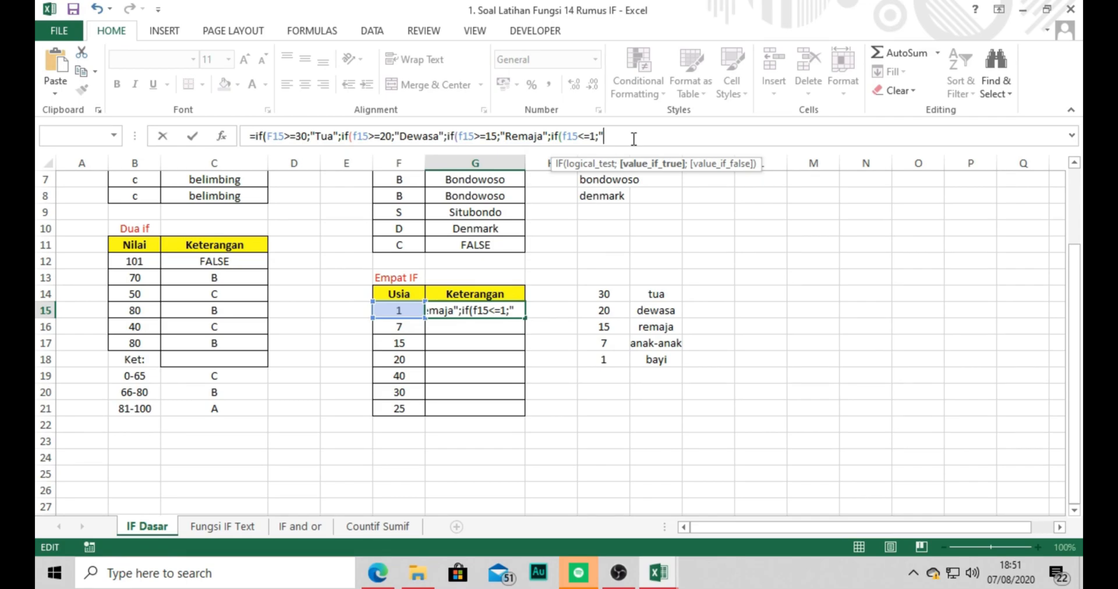
{"action": "type", "text": "Bayi\";\"R"}
{"action": "key", "text": "BackSpace"}
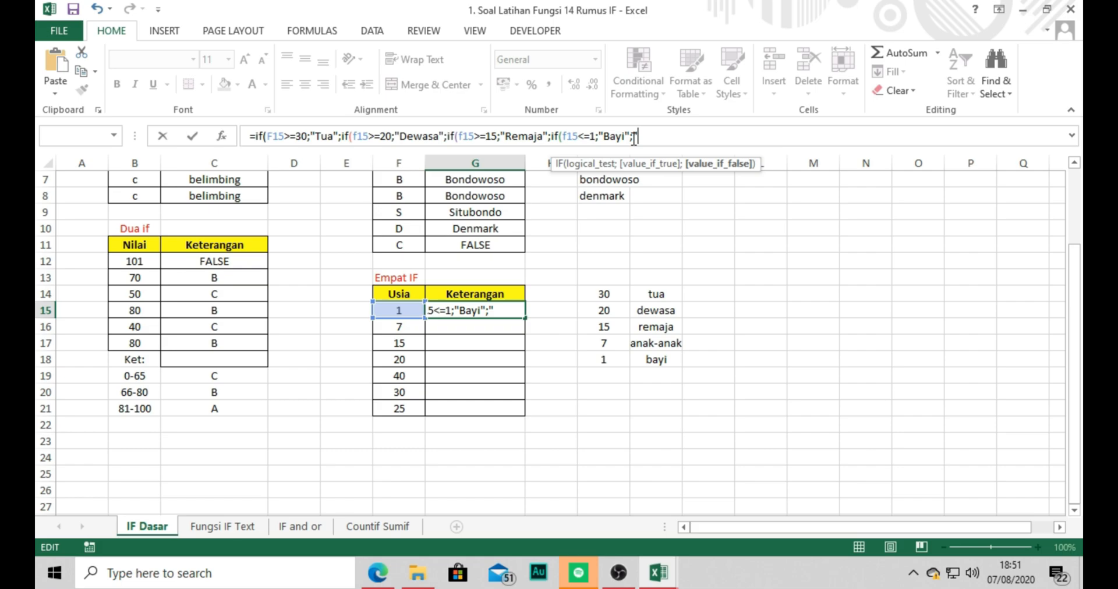
{"action": "type", "text": "Anak-anak"}
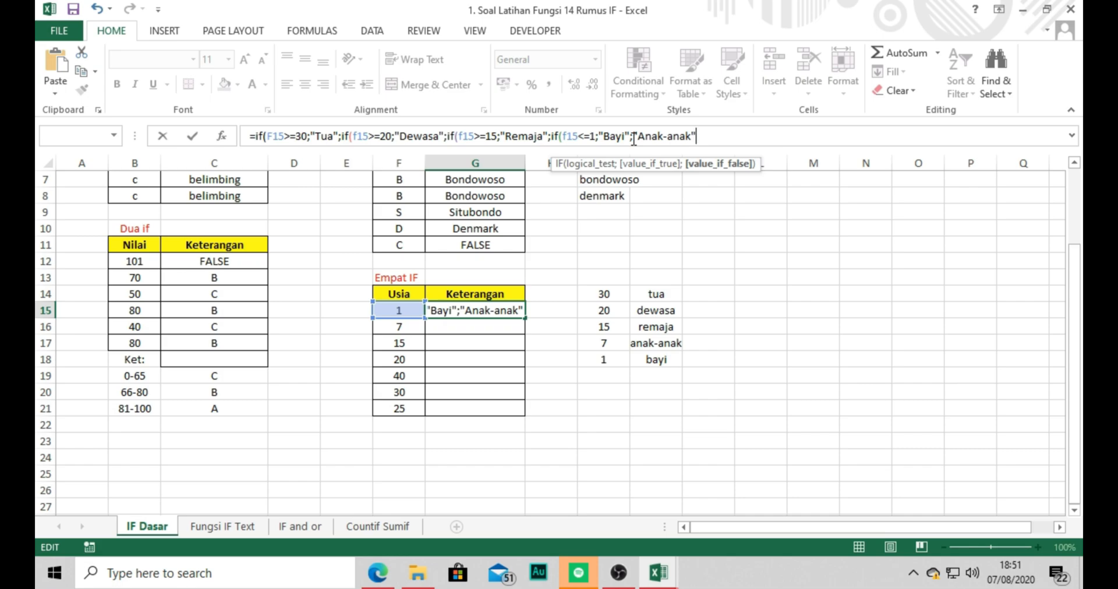
Step: Count the nested IFs in G15's formula, close it with four parentheses and enter it
{"action": "left_click", "coordinate": [259, 138]}
{"action": "left_click", "coordinate": [358, 134]}
{"action": "left_click", "coordinate": [445, 134]}
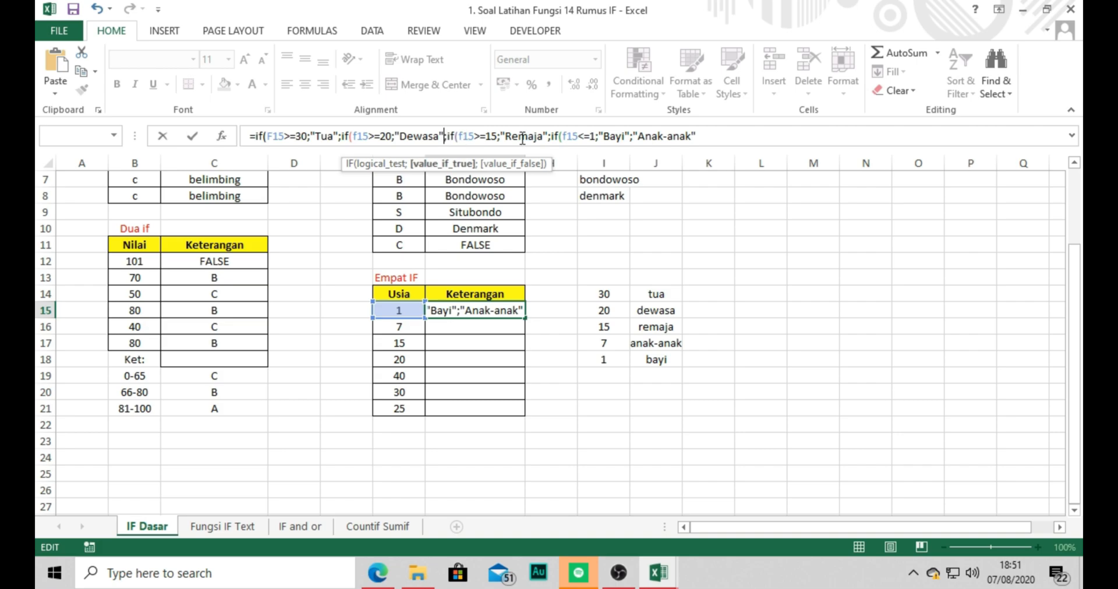
{"action": "left_click", "coordinate": [572, 138]}
{"action": "left_click", "coordinate": [692, 136]}
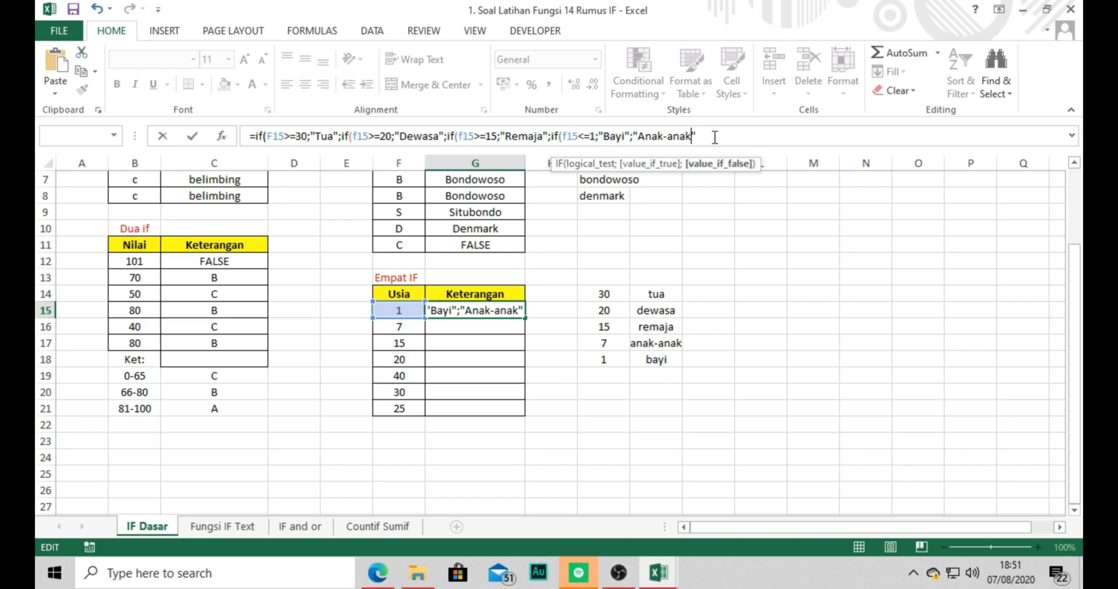
{"action": "type", "text": "))))"}
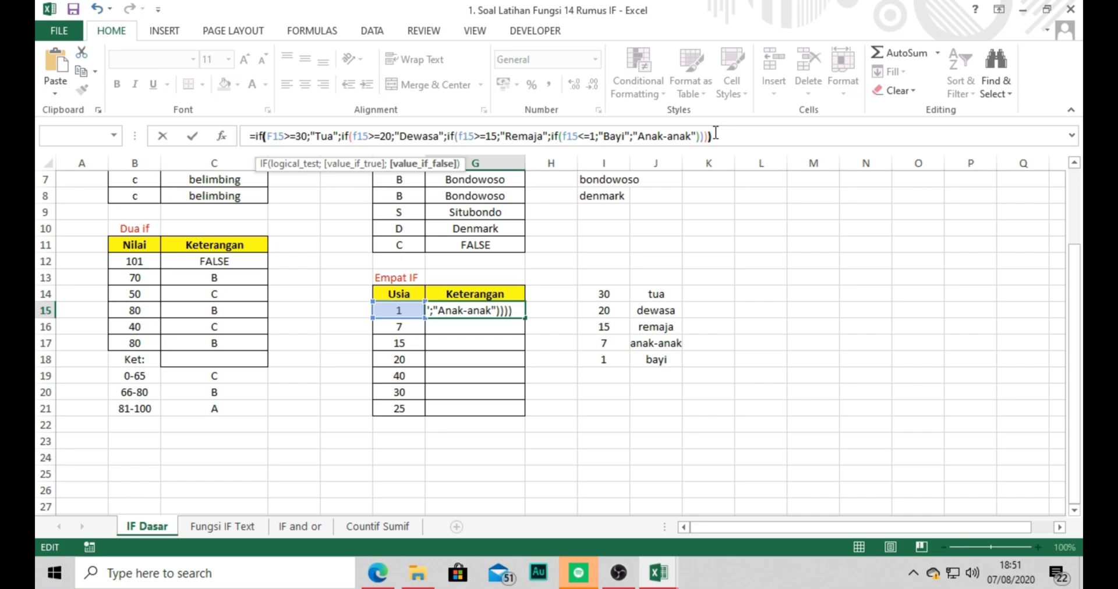
{"action": "key", "text": "Return"}
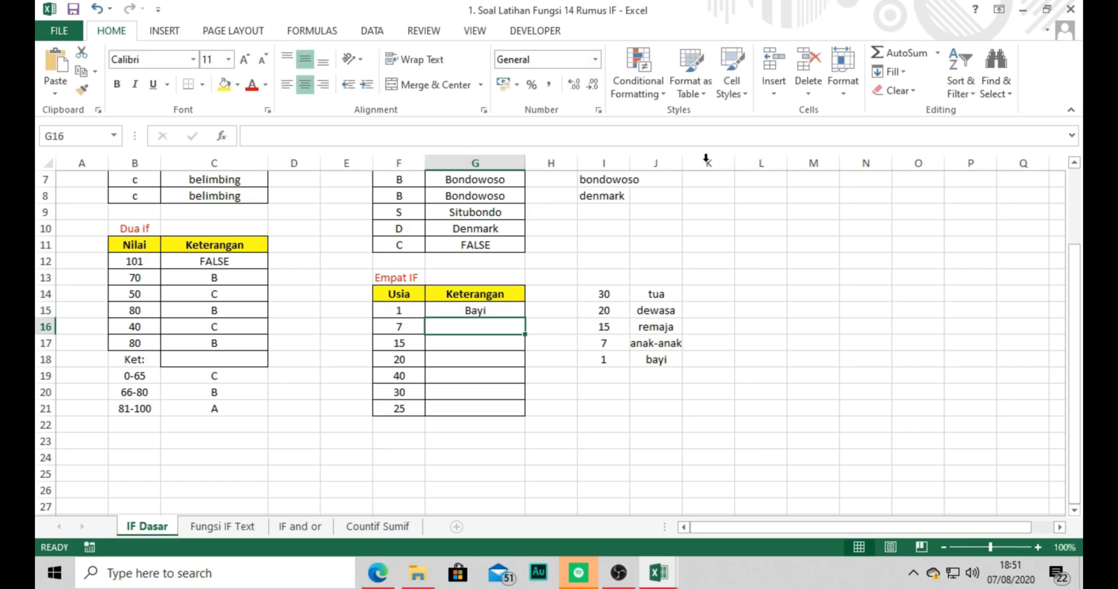
Step: Copy the age formula from G15 down through G21 in the Empat IF table
{"action": "left_click", "coordinate": [434, 309]}
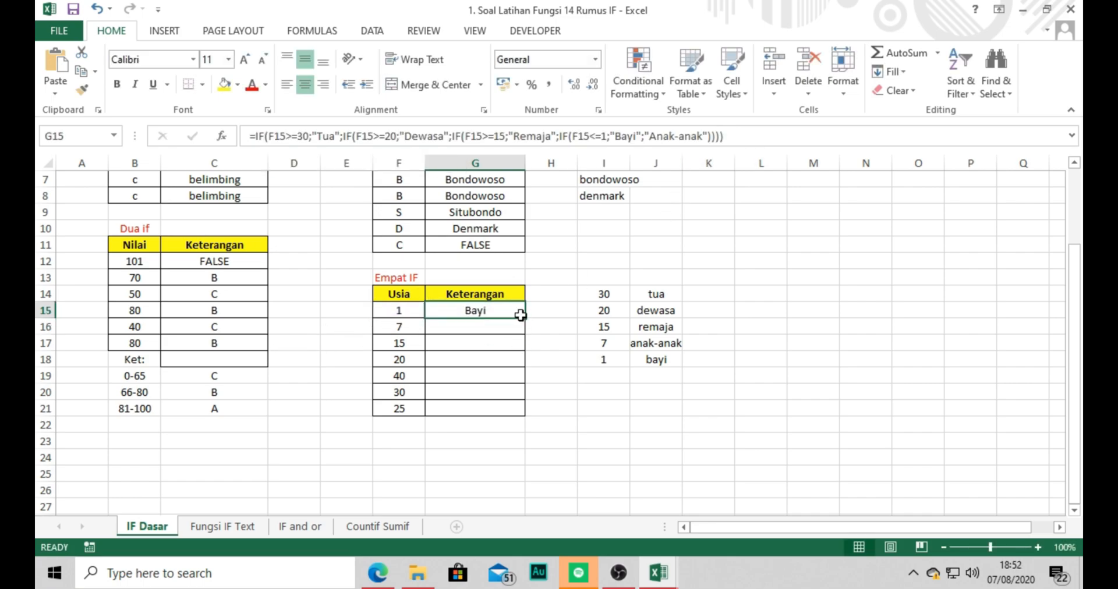
{"action": "double_click", "coordinate": [520, 315]}
{"action": "left_click", "coordinate": [553, 295]}
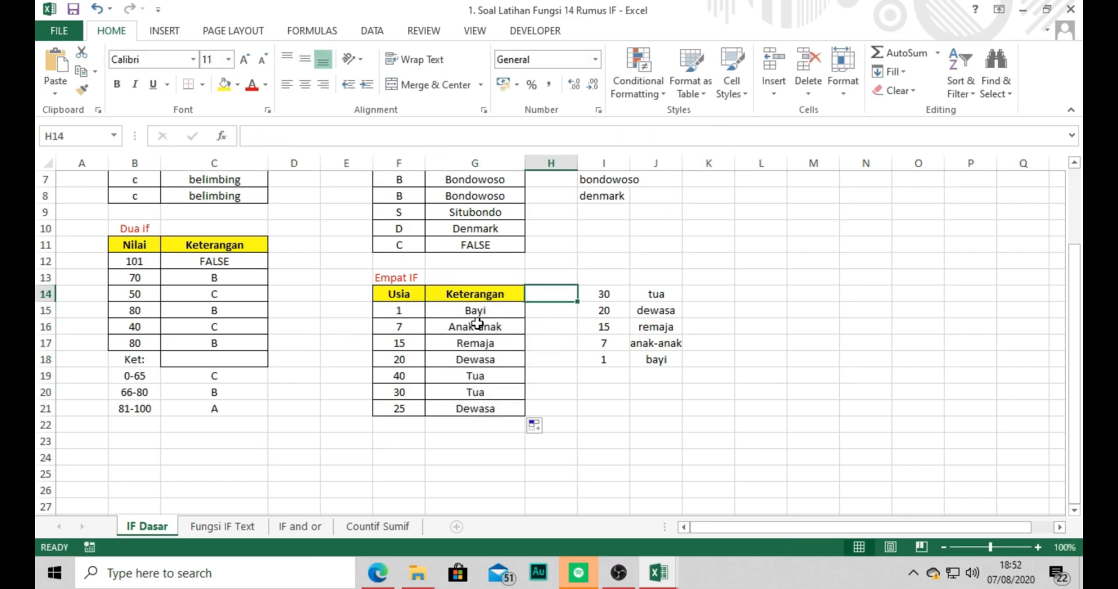
Step: Examine each condition and result in G15's nested IF formula, from the F15>=30 test through to "Anak-anak"
{"action": "left_click", "coordinate": [421, 392]}
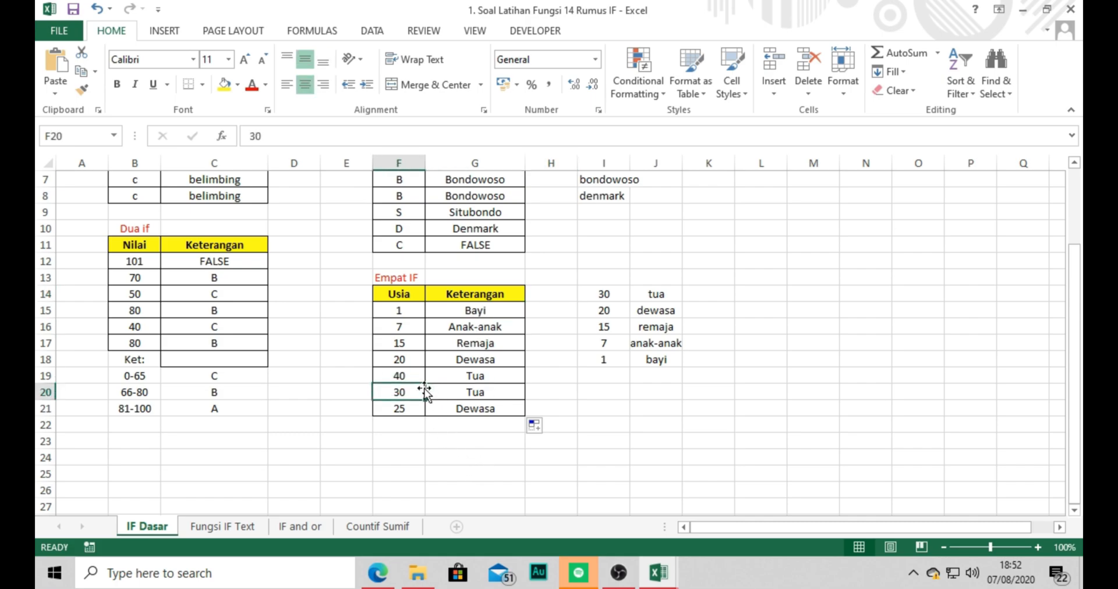
{"action": "left_click", "coordinate": [451, 311]}
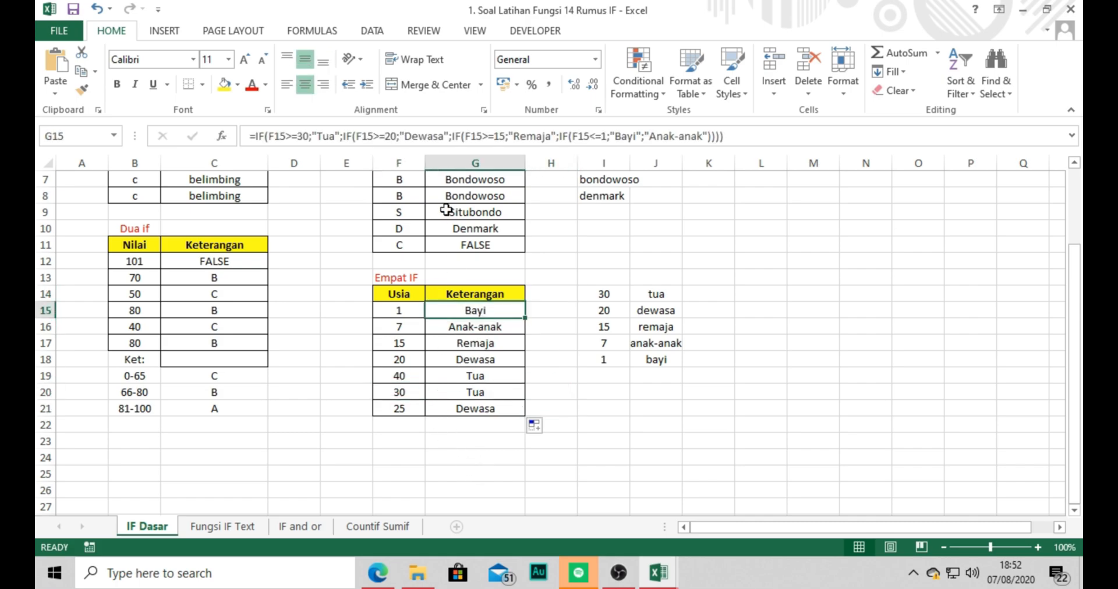
{"action": "left_click", "coordinate": [269, 137]}
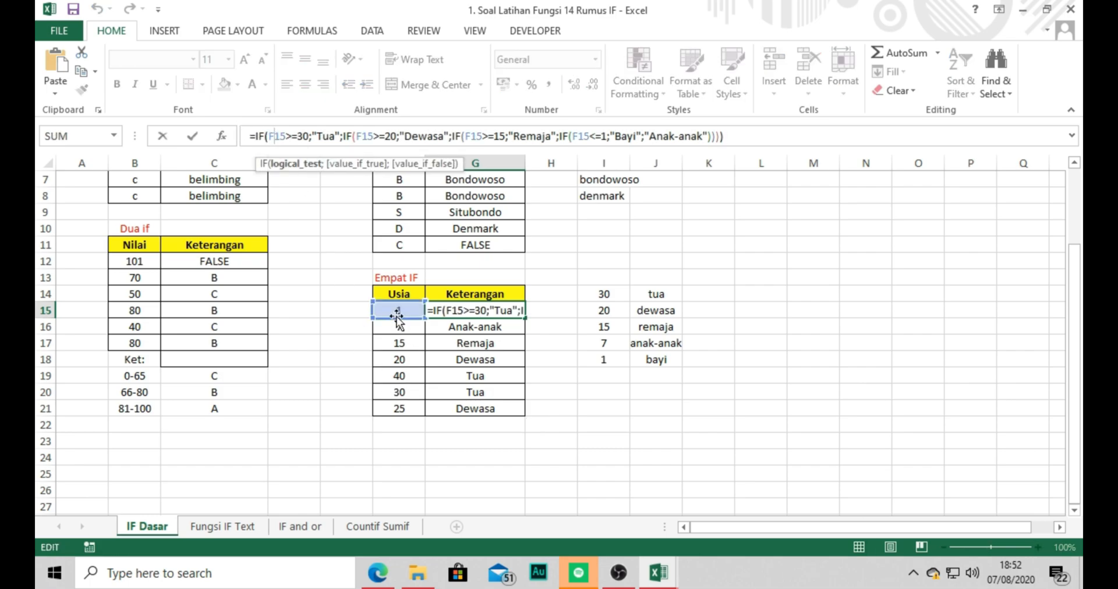
{"action": "left_click", "coordinate": [322, 139]}
{"action": "left_click", "coordinate": [365, 138]}
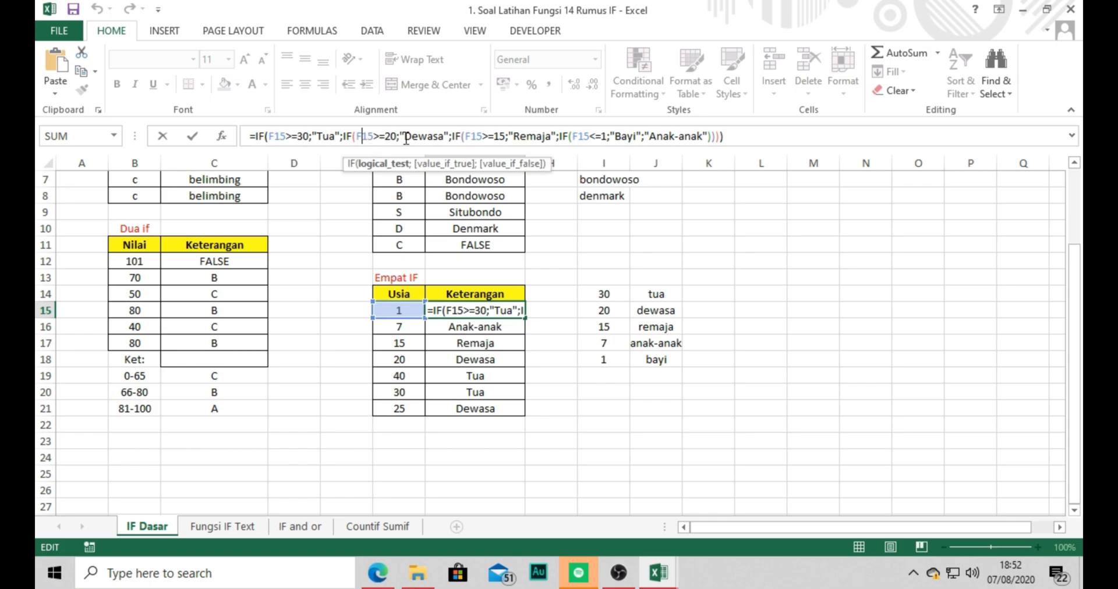
{"action": "left_click", "coordinate": [494, 136]}
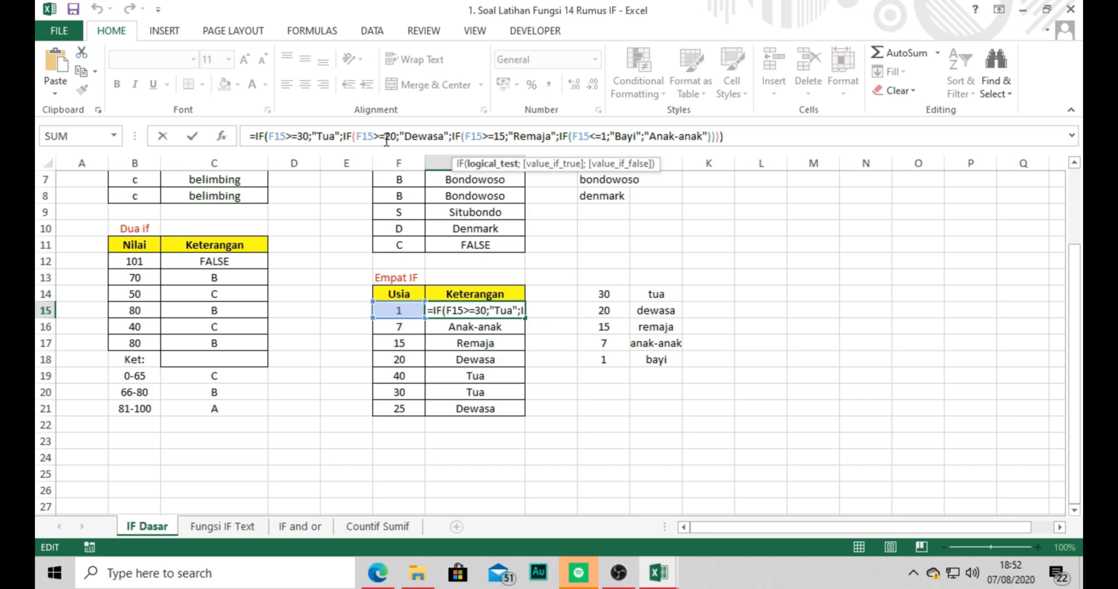
{"action": "left_click", "coordinate": [543, 138]}
{"action": "left_click", "coordinate": [596, 138]}
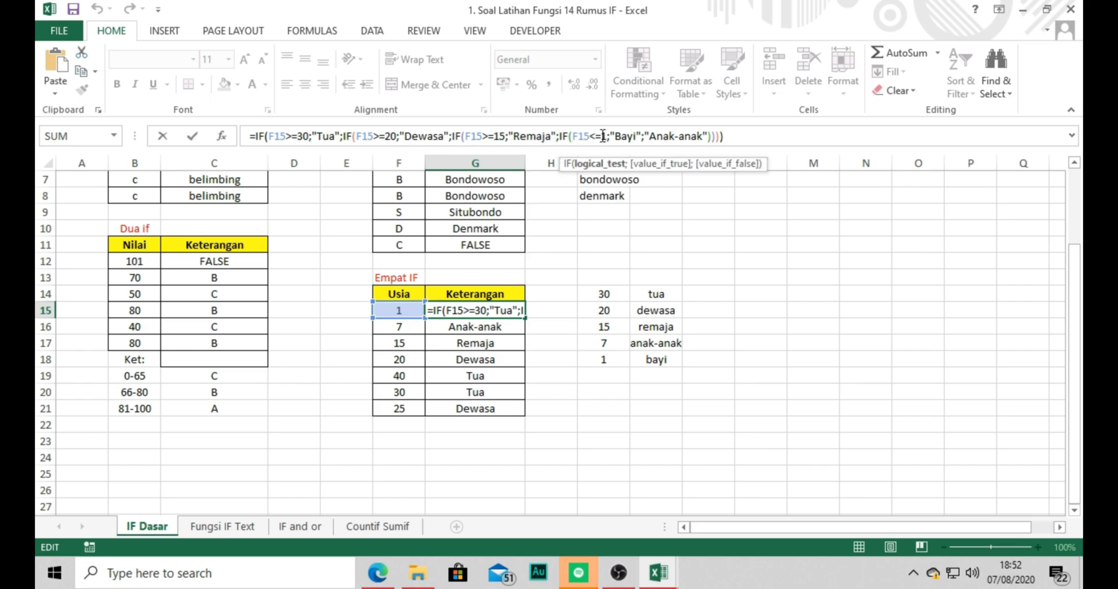
{"action": "left_click", "coordinate": [628, 136]}
{"action": "left_click", "coordinate": [678, 138]}
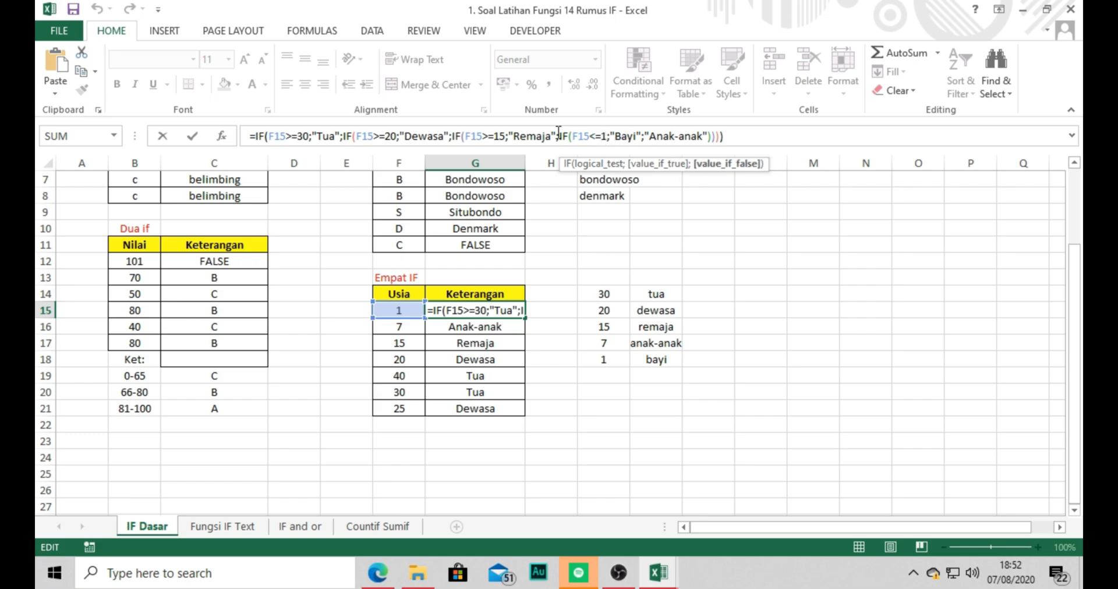
Step: Recheck how the F15<=1 condition in G15's last IF separates "Bayi" from "Anak-anak", then close the formula without edits
{"action": "left_click", "coordinate": [611, 138]}
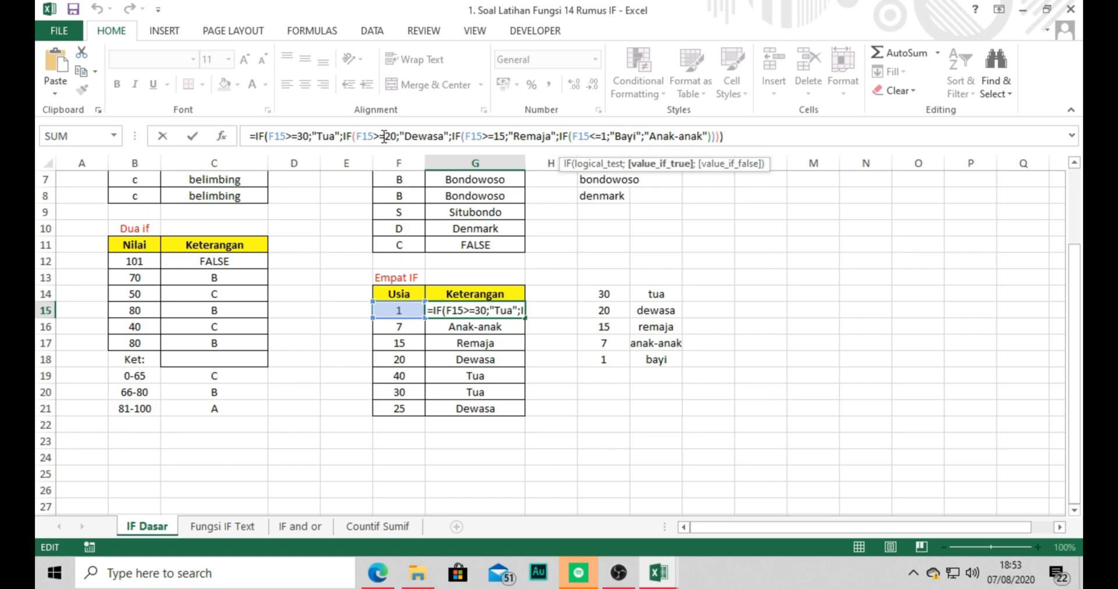
{"action": "left_click", "coordinate": [423, 138]}
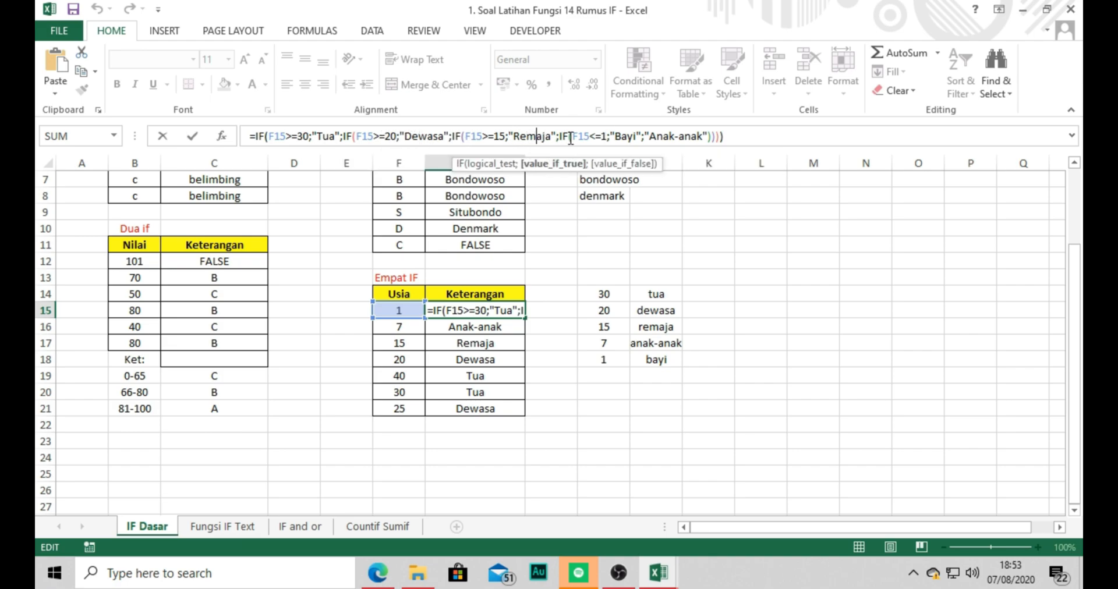
{"action": "left_click", "coordinate": [602, 138]}
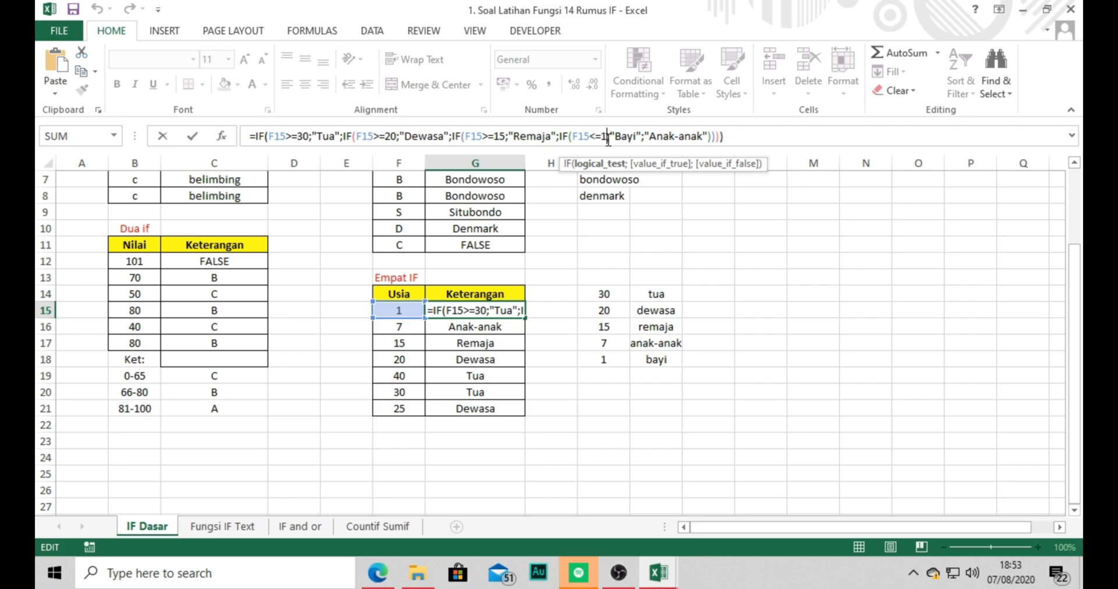
{"action": "left_click", "coordinate": [617, 138]}
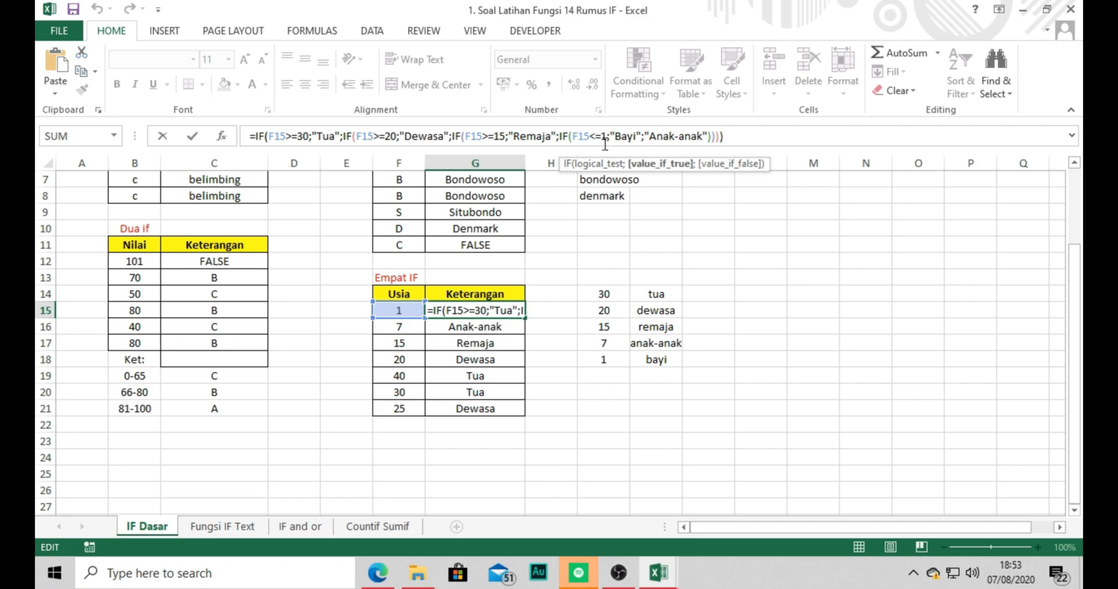
{"action": "left_click", "coordinate": [601, 139]}
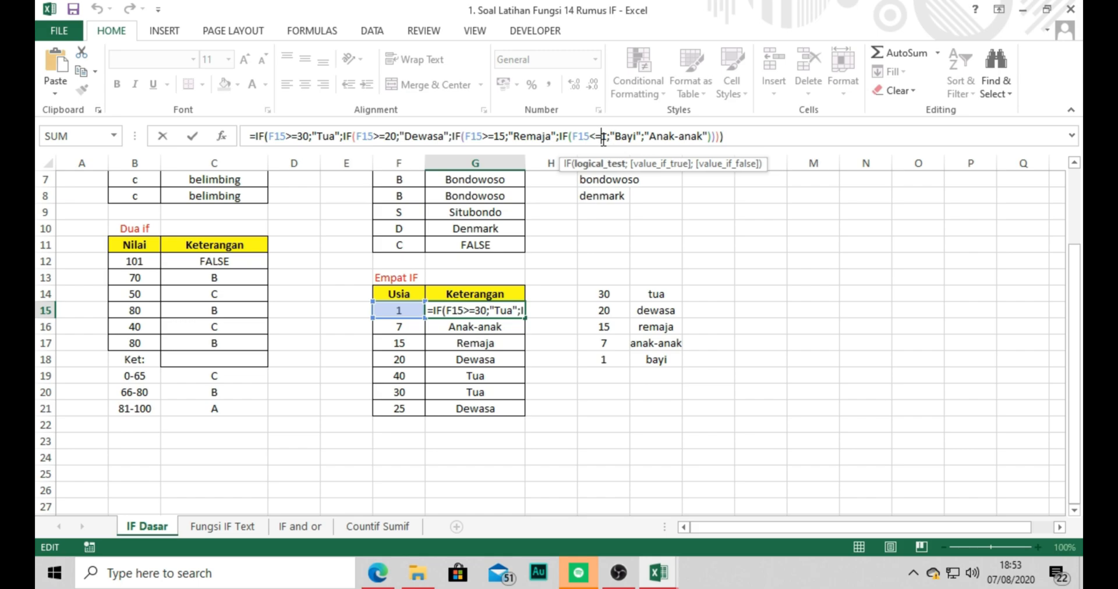
{"action": "left_click", "coordinate": [503, 139]}
{"action": "left_click_drag", "start_coordinate": [650, 138], "coordinate": [691, 137]}
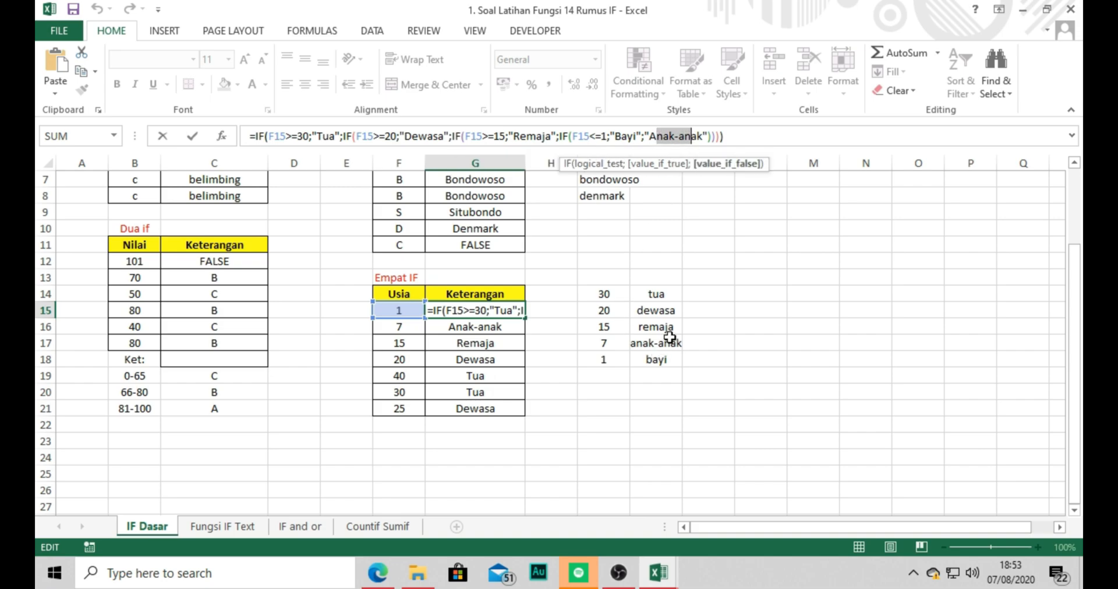
{"action": "key", "text": "Return"}
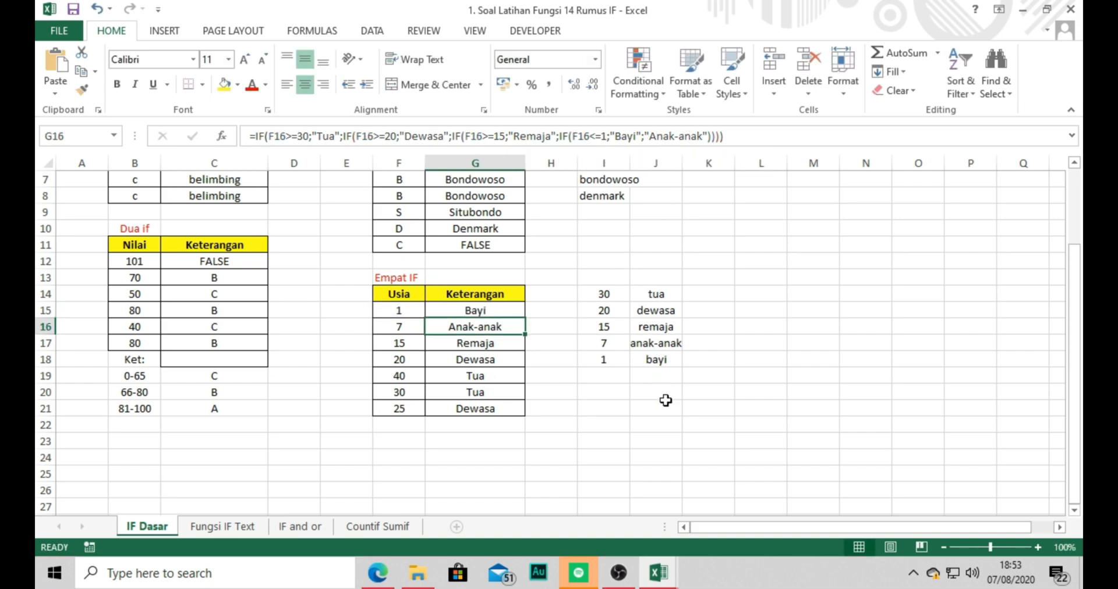
{"action": "left_click", "coordinate": [618, 426]}
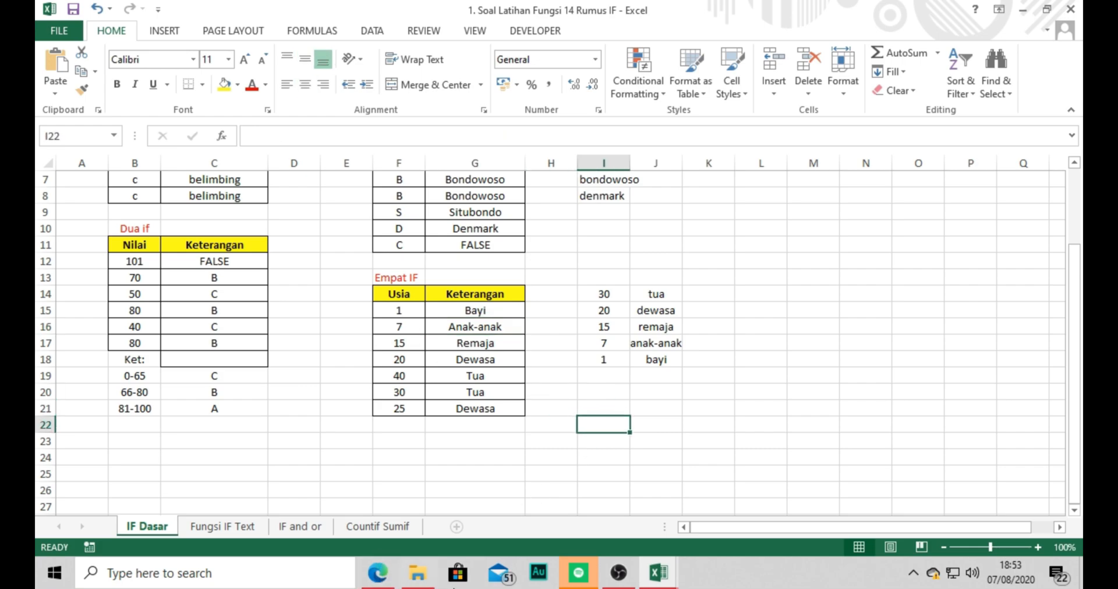
Step: Review the result columns and their formulas across the Satu IF, Dua if, Tiga IF and Empat IF tables
{"action": "scroll", "coordinate": [497, 411], "scroll_direction": "up", "scroll_amount": 2}
{"action": "left_click_drag", "start_coordinate": [136, 233], "coordinate": [506, 473]}
{"action": "left_click_drag", "start_coordinate": [211, 245], "coordinate": [225, 301]}
{"action": "left_click", "coordinate": [481, 250]}
{"action": "left_click_drag", "start_coordinate": [481, 250], "coordinate": [472, 344]}
{"action": "left_click_drag", "start_coordinate": [232, 362], "coordinate": [227, 446]}
{"action": "left_click", "coordinate": [233, 388]}
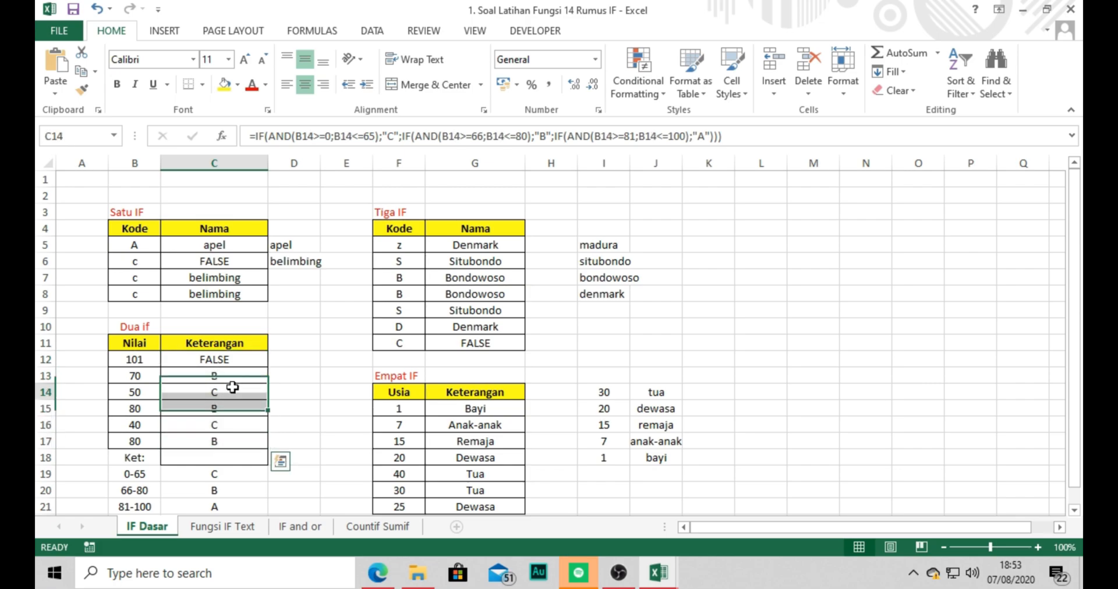
{"action": "left_click", "coordinate": [227, 370]}
{"action": "left_click", "coordinate": [221, 419]}
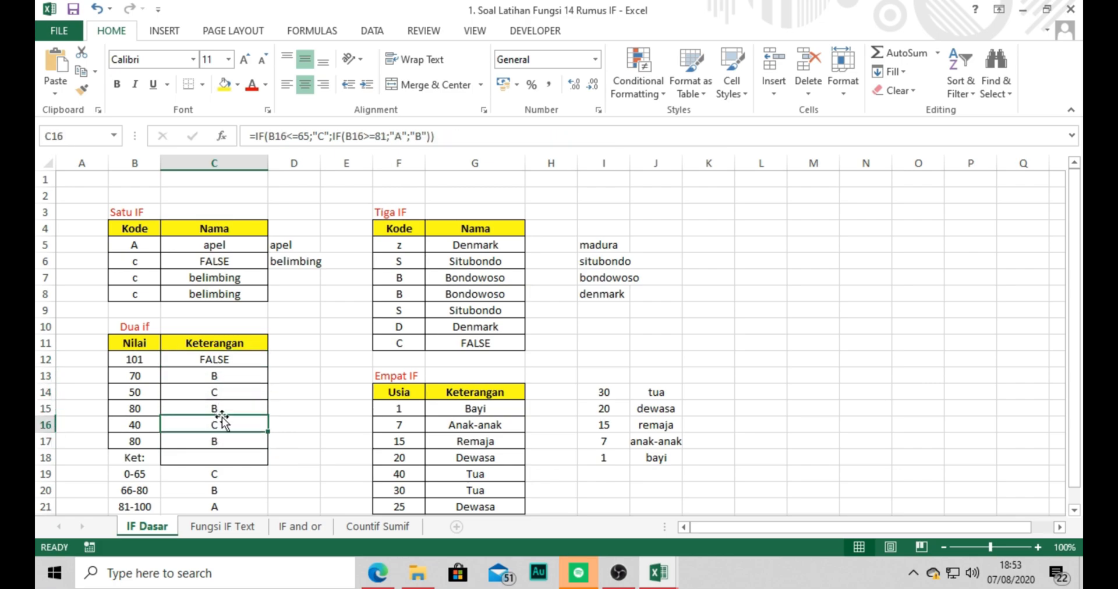
{"action": "left_click", "coordinate": [217, 366]}
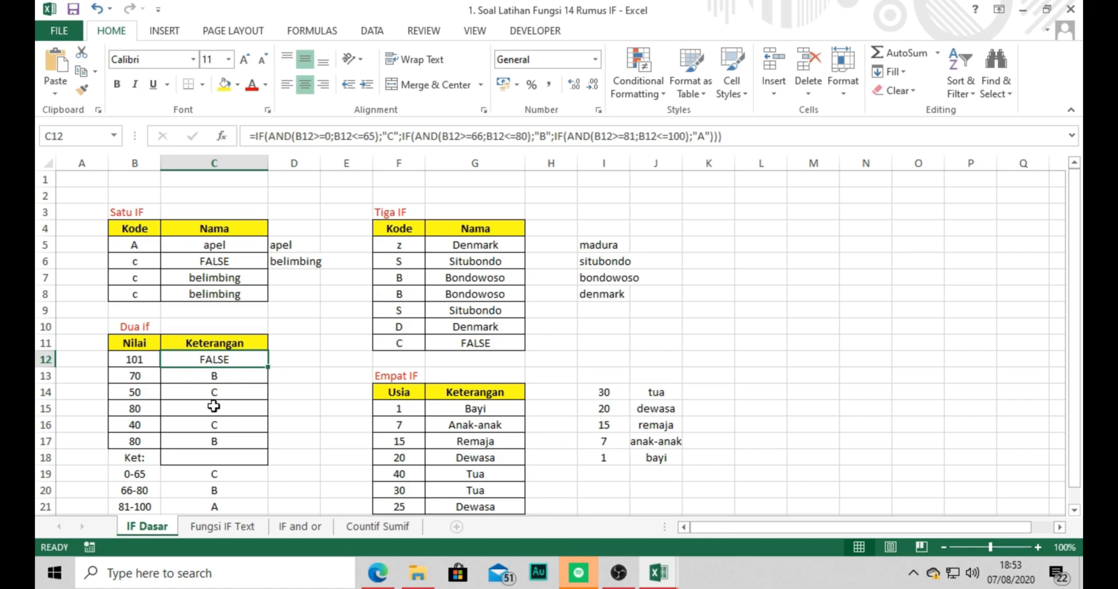
{"action": "left_click", "coordinate": [224, 441]}
{"action": "left_click_drag", "start_coordinate": [236, 373], "coordinate": [235, 428]}
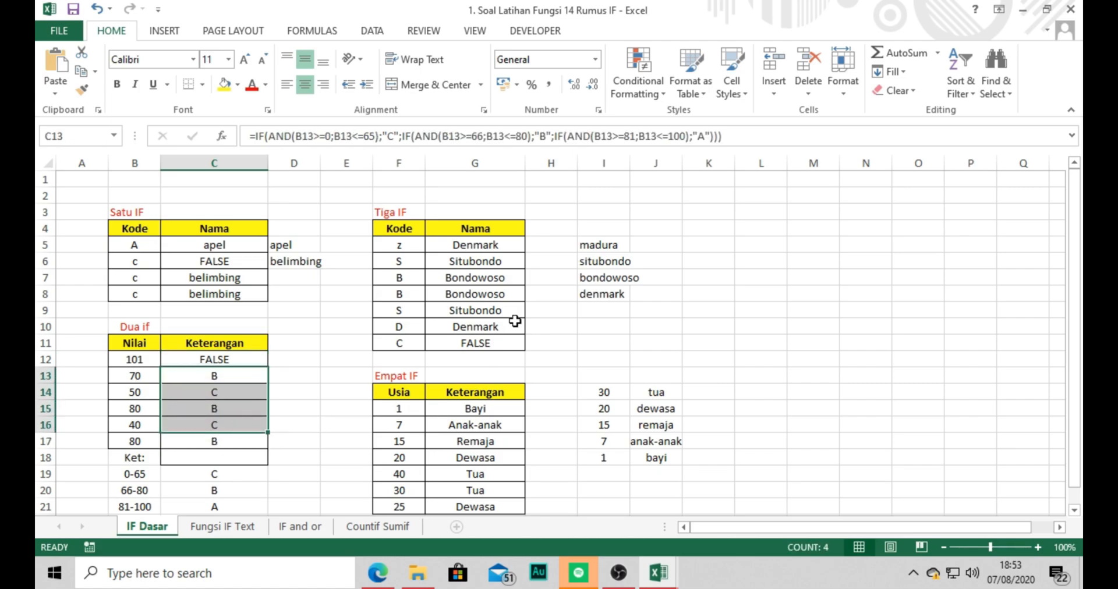
{"action": "left_click_drag", "start_coordinate": [500, 295], "coordinate": [489, 347]}
{"action": "left_click", "coordinate": [477, 440]}
{"action": "left_click", "coordinate": [217, 282]}
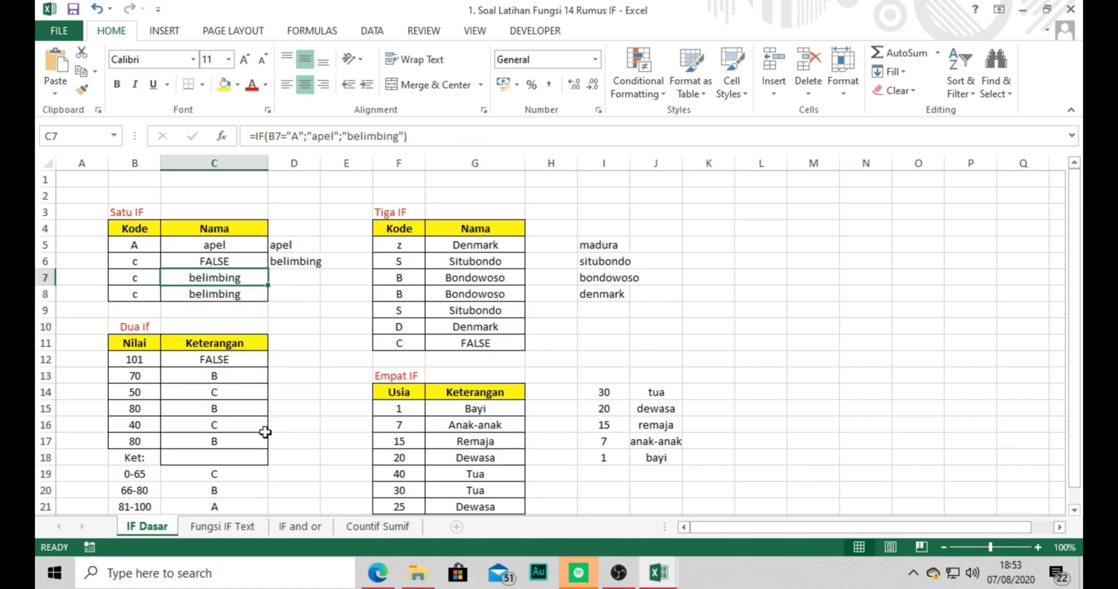